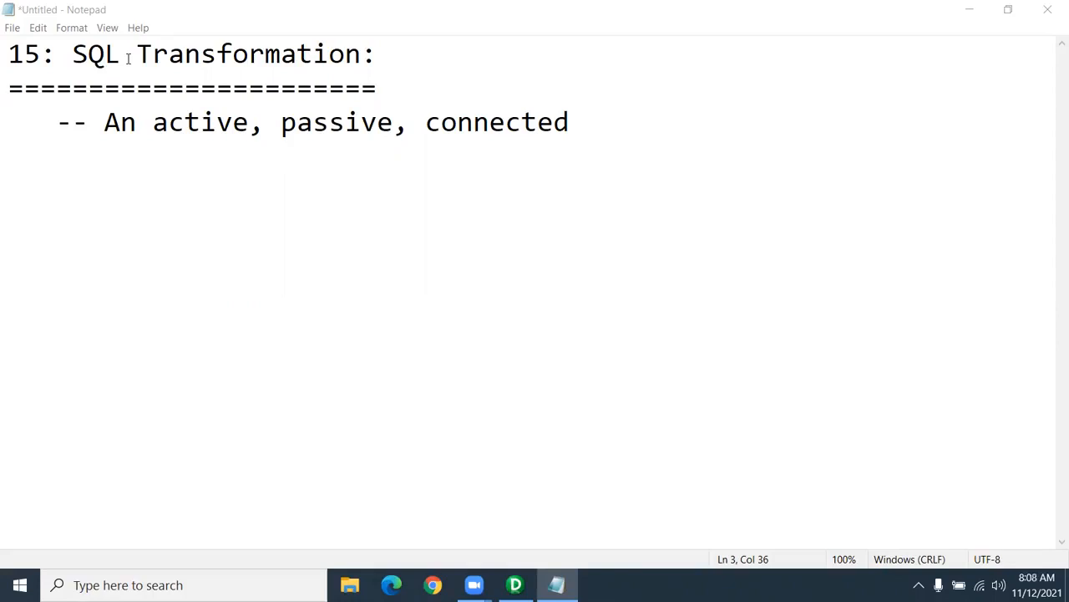
- Select and deselect the heading and the word SQL in the notes, ending at the description line
{"action": "left_click", "coordinate": [382, 86]}
{"action": "left_click_drag", "start_coordinate": [383, 87], "coordinate": [8, 54]}
{"action": "left_click", "coordinate": [123, 55]}
{"action": "left_click_drag", "start_coordinate": [124, 54], "coordinate": [72, 55]}
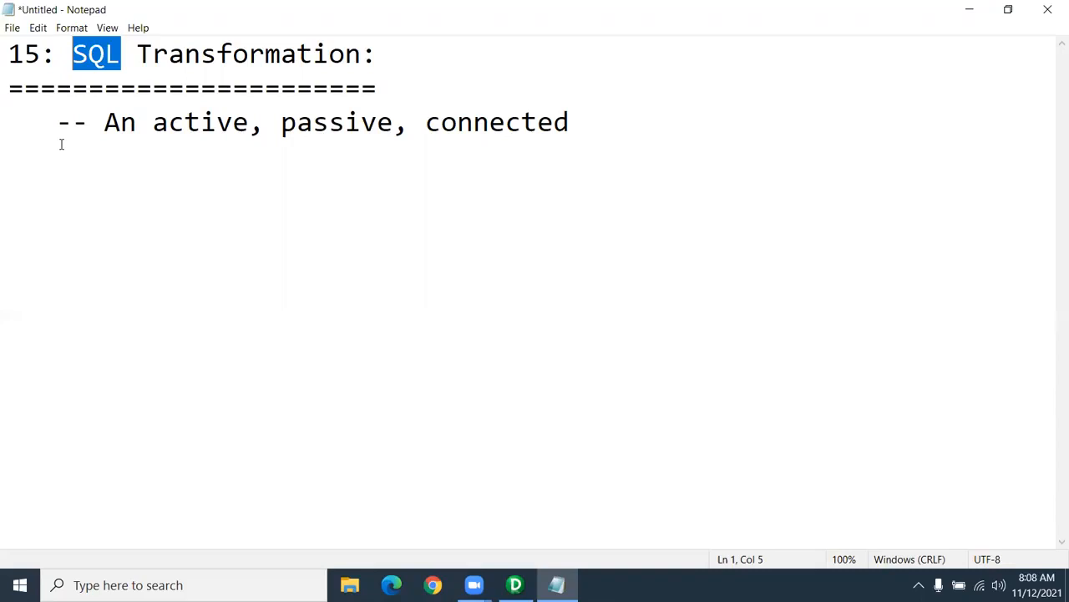
{"action": "left_click", "coordinate": [96, 184]}
{"action": "left_click", "coordinate": [626, 143]}
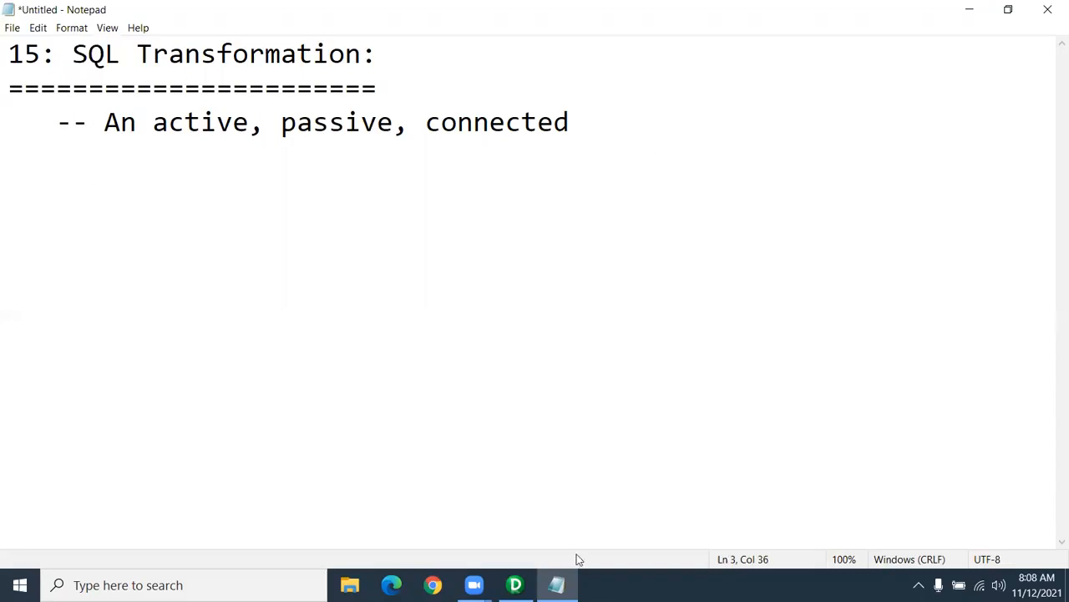
- In Designer, create a new mapping named m_SQL_Tranformation from the Mappings menu
{"action": "left_click", "coordinate": [515, 585]}
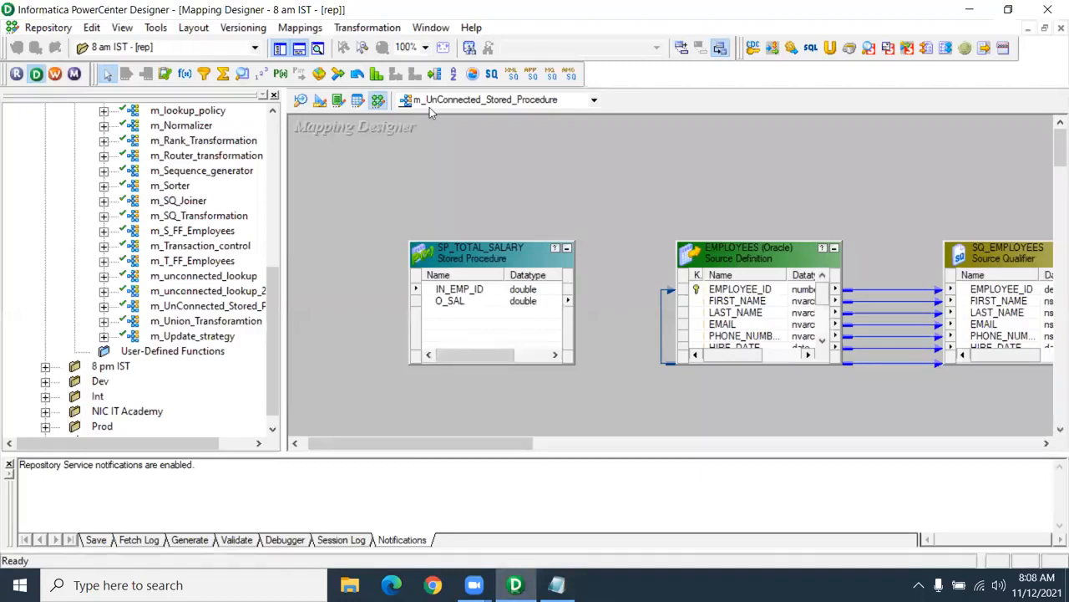
{"action": "left_click", "coordinate": [300, 27]}
{"action": "left_click", "coordinate": [309, 47]}
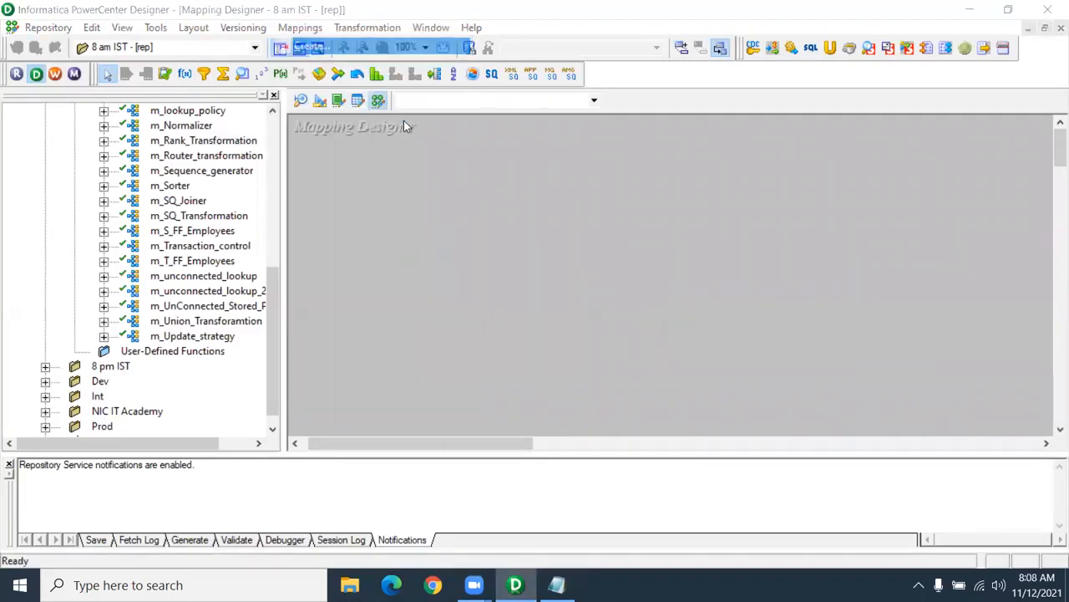
{"action": "type", "text": "m_SQL"}
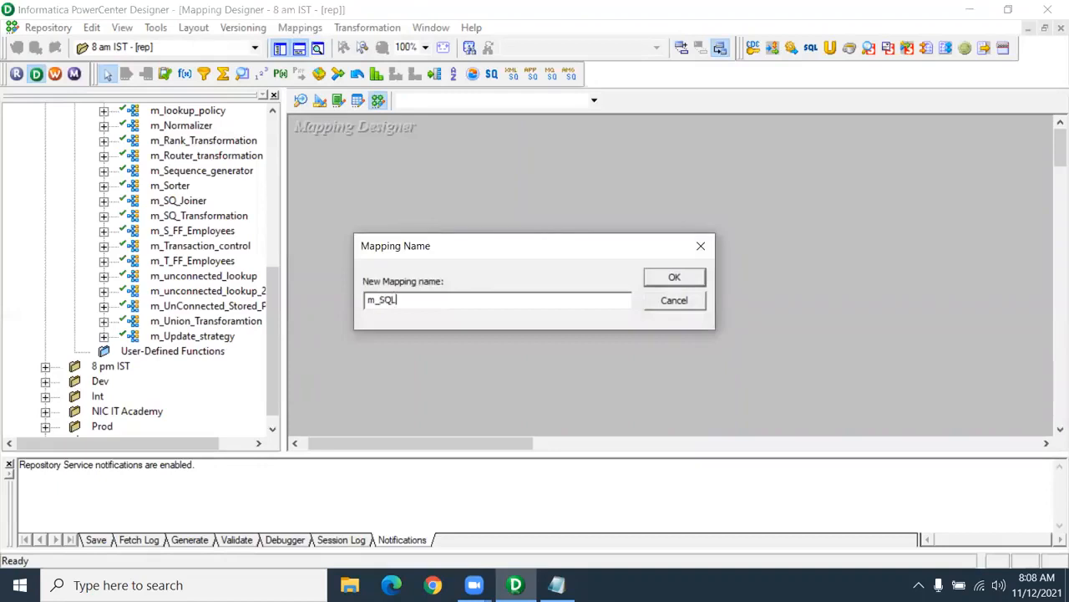
{"action": "type", "text": "_Tranformation"}
{"action": "key", "text": "Return"}
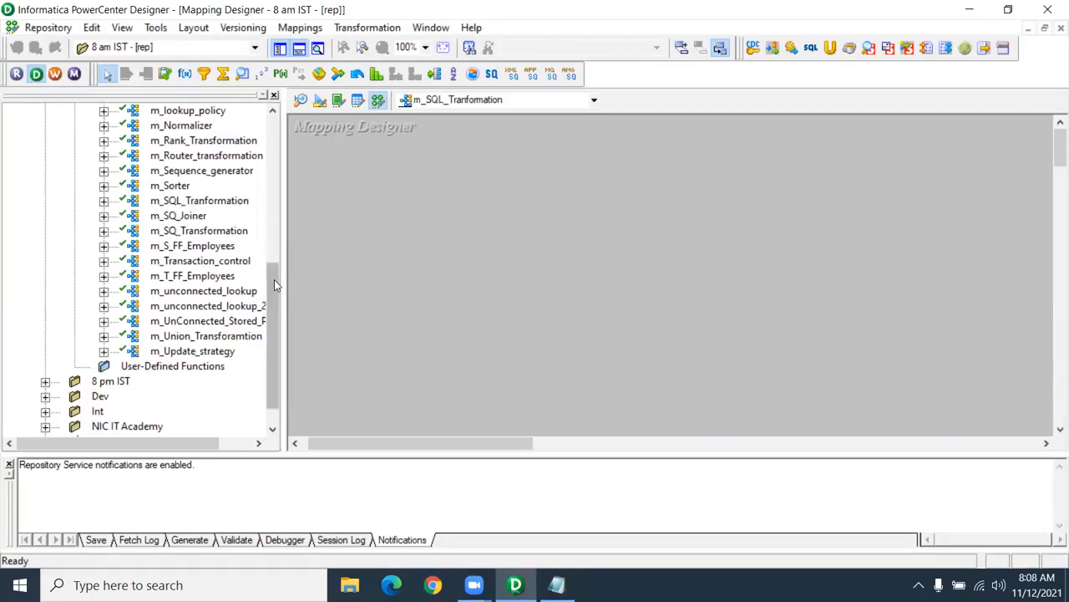
{"action": "scroll", "coordinate": [280, 288], "scroll_direction": "up", "scroll_amount": 7}
- Drag the EMPLOYEES source from Oracle_Src onto the canvas, creating SQ_EMPLOYEES
{"action": "left_click", "coordinate": [74, 171]}
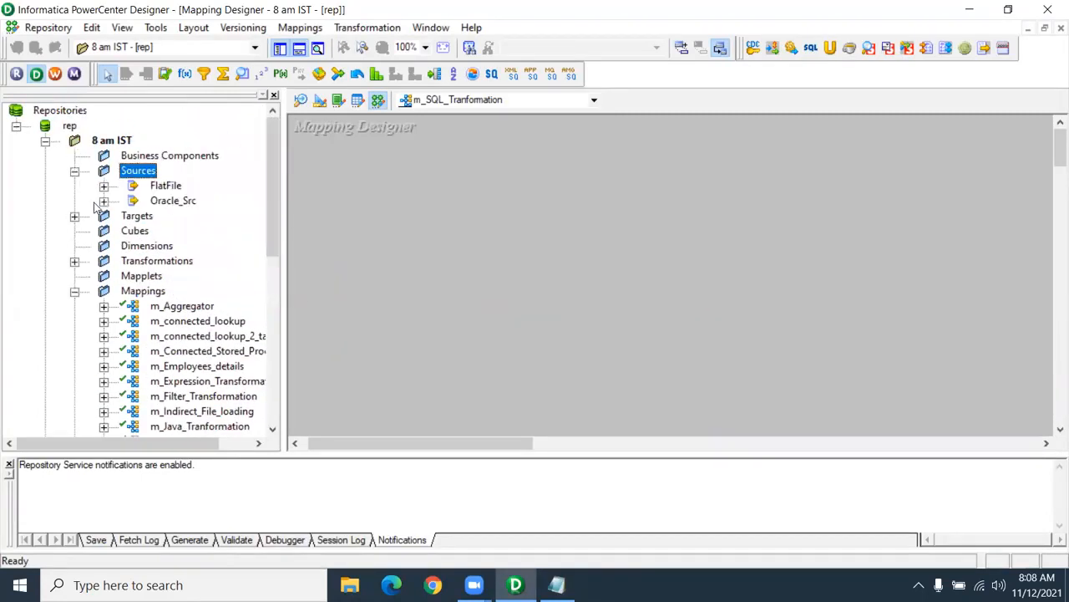
{"action": "left_click", "coordinate": [104, 200]}
{"action": "left_click_drag", "start_coordinate": [207, 231], "coordinate": [333, 175]}
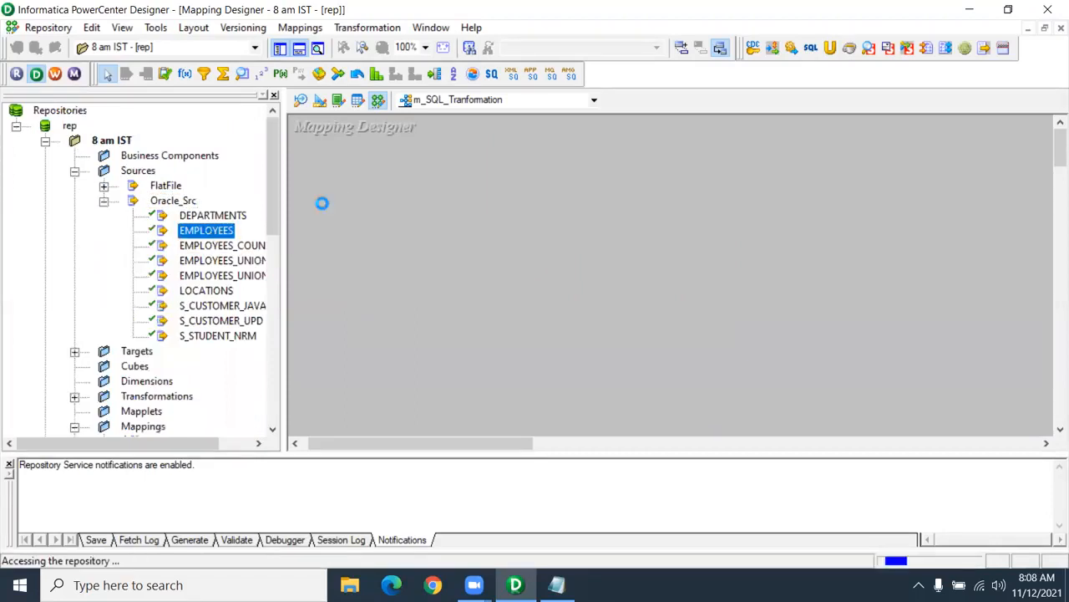
- Place the T_EMPLOYEES_DEPT target on the right, then resize it and SQ_EMPLOYEES to show all ports
{"action": "left_click", "coordinate": [75, 352]}
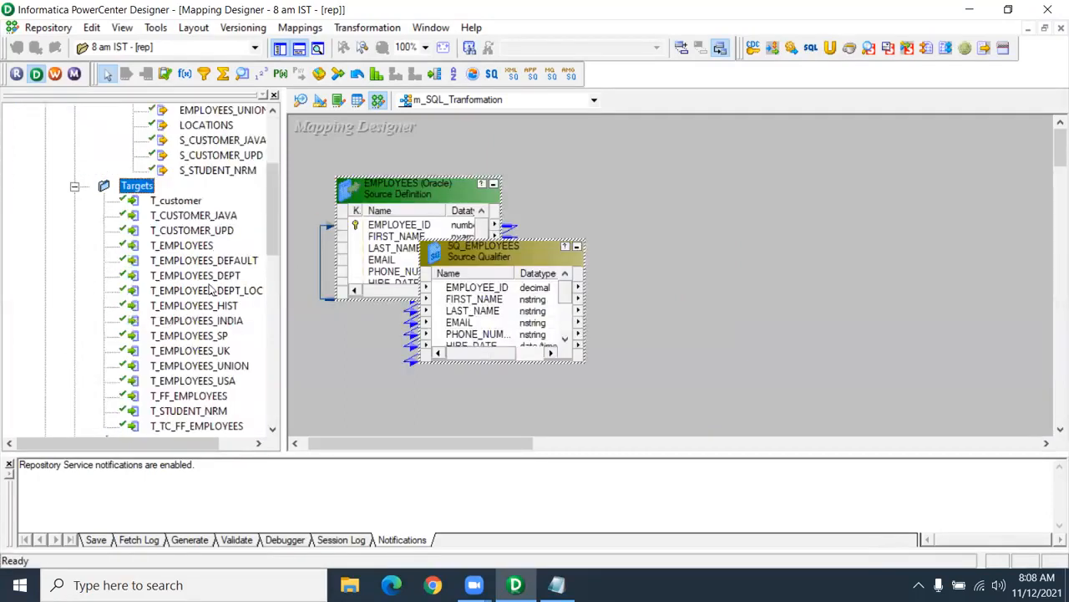
{"action": "left_click", "coordinate": [210, 276]}
{"action": "left_click_drag", "start_coordinate": [211, 275], "coordinate": [863, 194]}
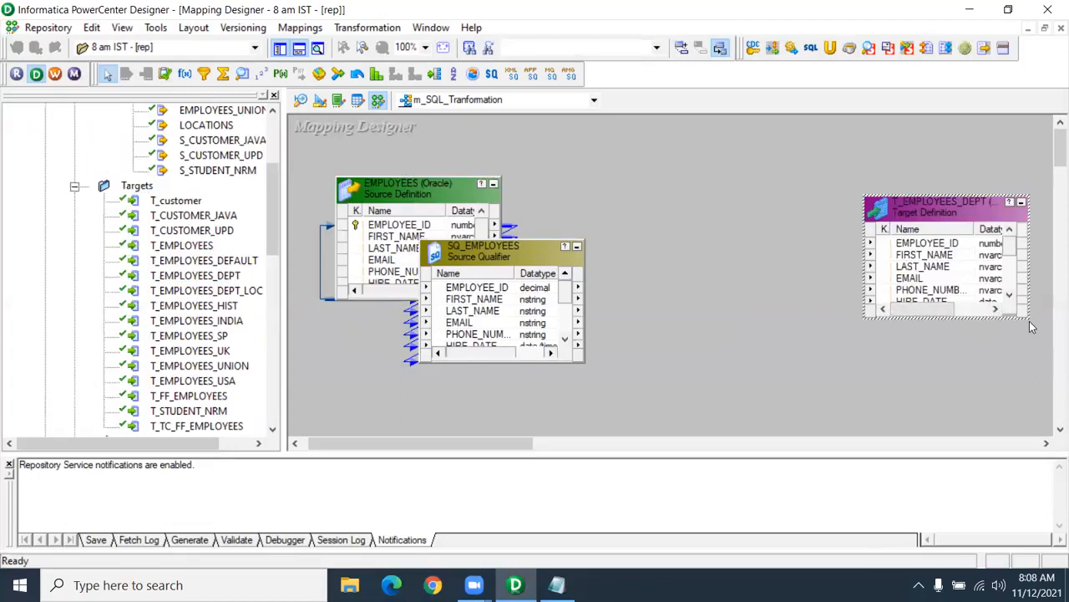
{"action": "left_click_drag", "start_coordinate": [1030, 317], "coordinate": [1049, 421]}
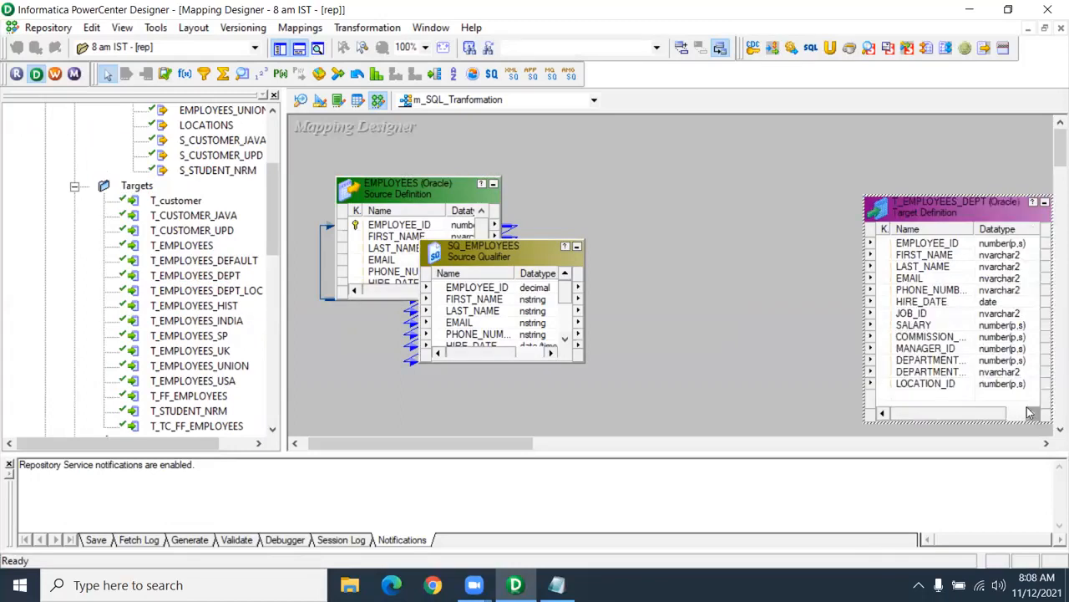
{"action": "left_click", "coordinate": [967, 371]}
{"action": "left_click", "coordinate": [960, 384], "text": "shift"}
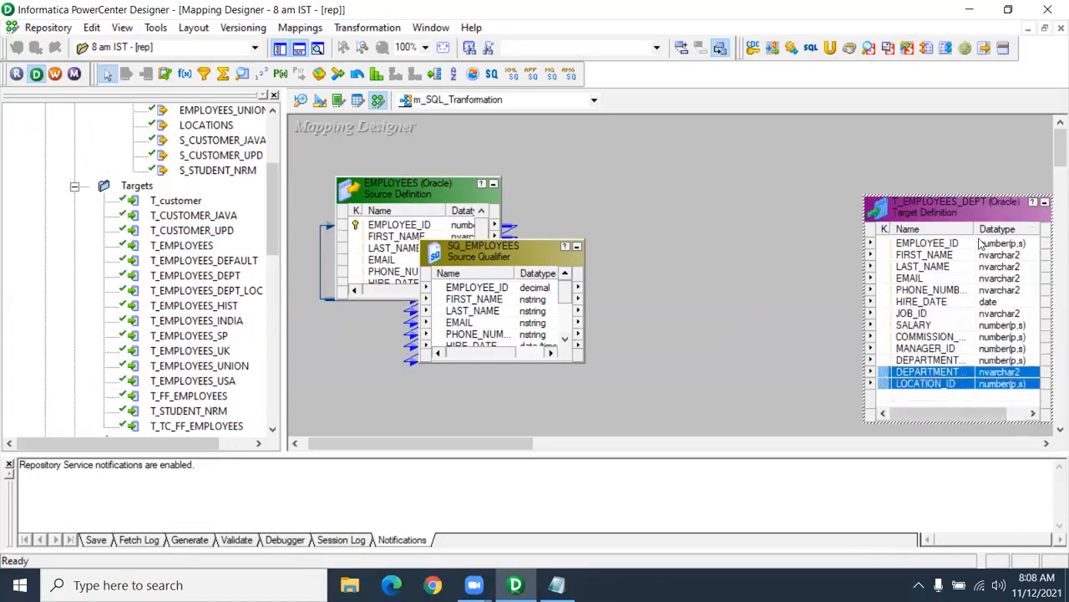
{"action": "left_click_drag", "start_coordinate": [973, 229], "coordinate": [1003, 229]}
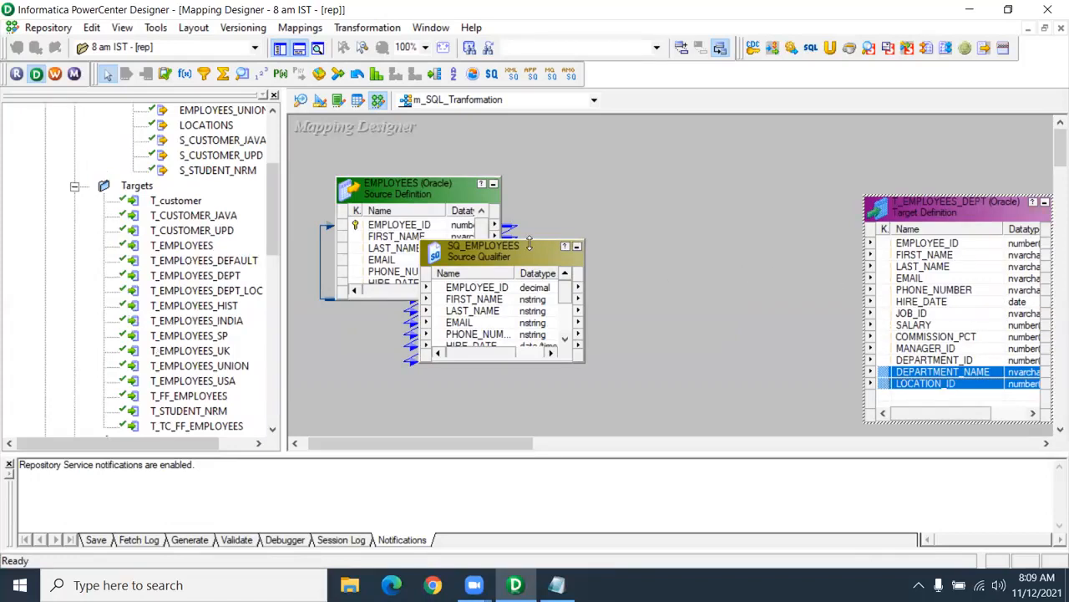
{"action": "left_click_drag", "start_coordinate": [528, 242], "coordinate": [529, 178]}
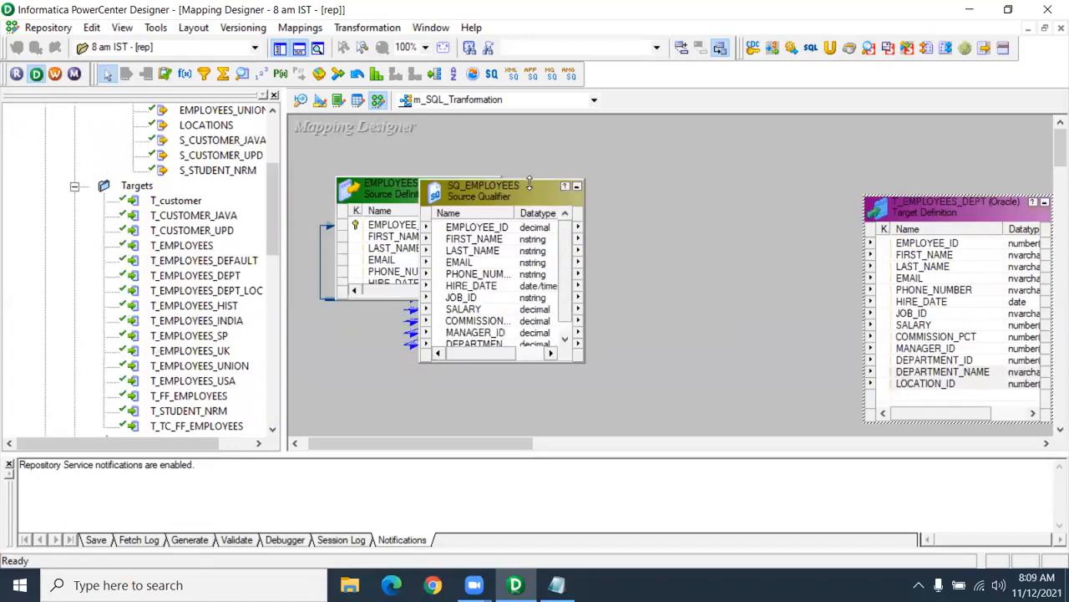
- Draw an SQL transformation with Query Mode, Oracle and Static Connection, between qualifier and target
{"action": "left_click", "coordinate": [810, 51]}
{"action": "left_click_drag", "start_coordinate": [625, 140], "coordinate": [814, 416]}
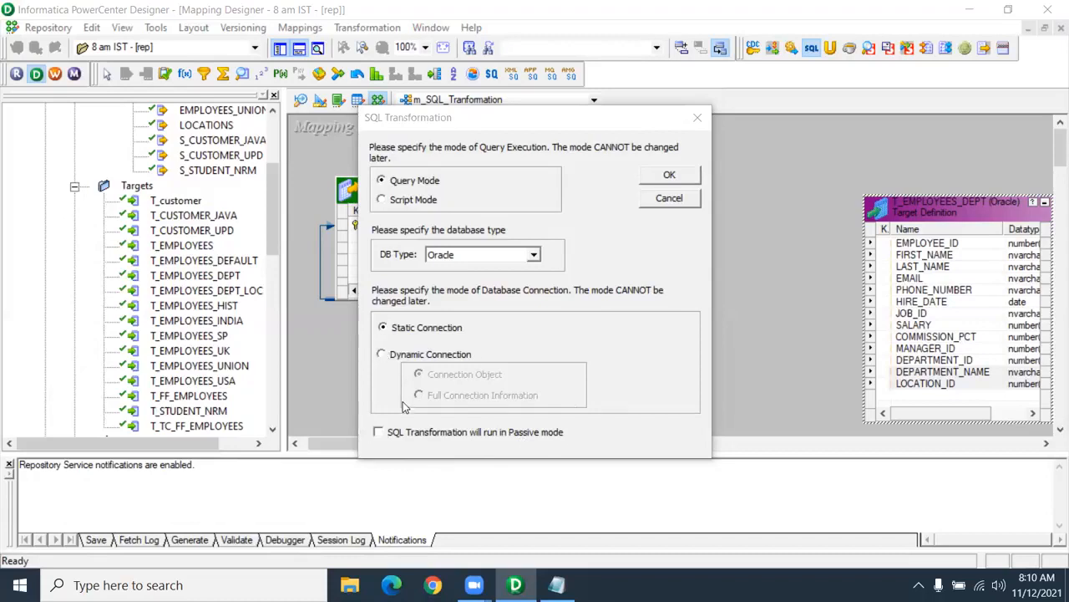
{"action": "left_click", "coordinate": [678, 177]}
{"action": "left_click_drag", "start_coordinate": [438, 215], "coordinate": [702, 167]}
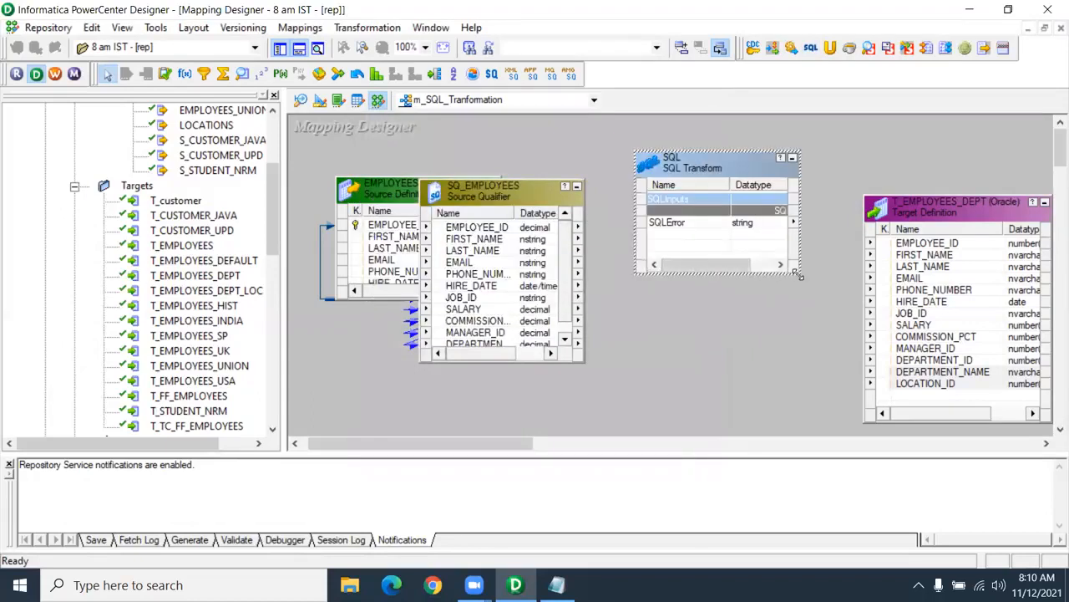
- Resize the SQL transformation and SQ_EMPLOYEES boxes so all their ports show
{"action": "left_click_drag", "start_coordinate": [797, 274], "coordinate": [838, 434]}
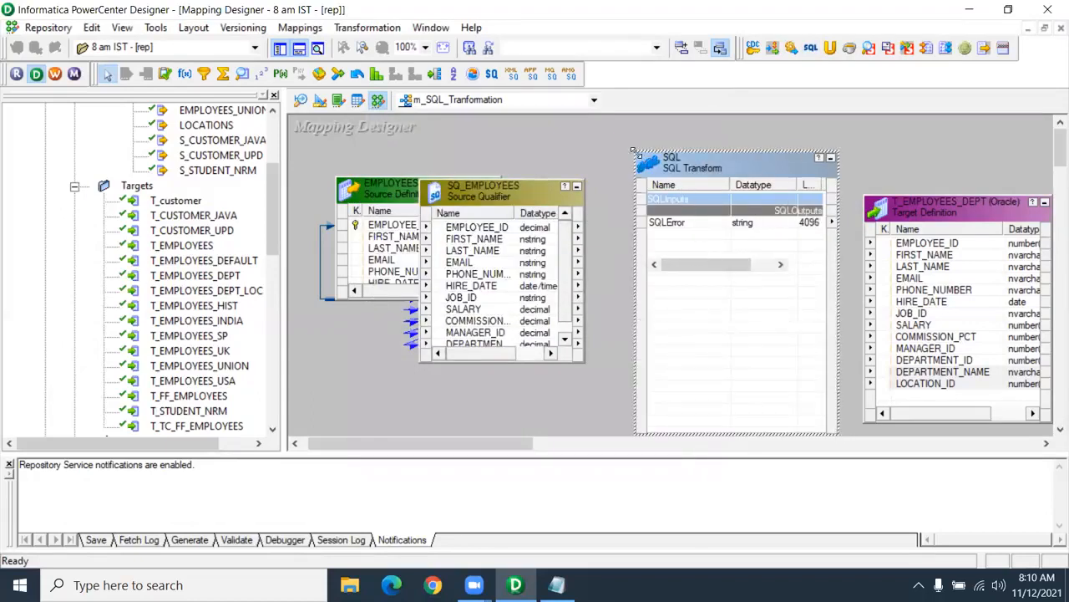
{"action": "left_click_drag", "start_coordinate": [633, 151], "coordinate": [619, 131]}
{"action": "left_click", "coordinate": [654, 205]}
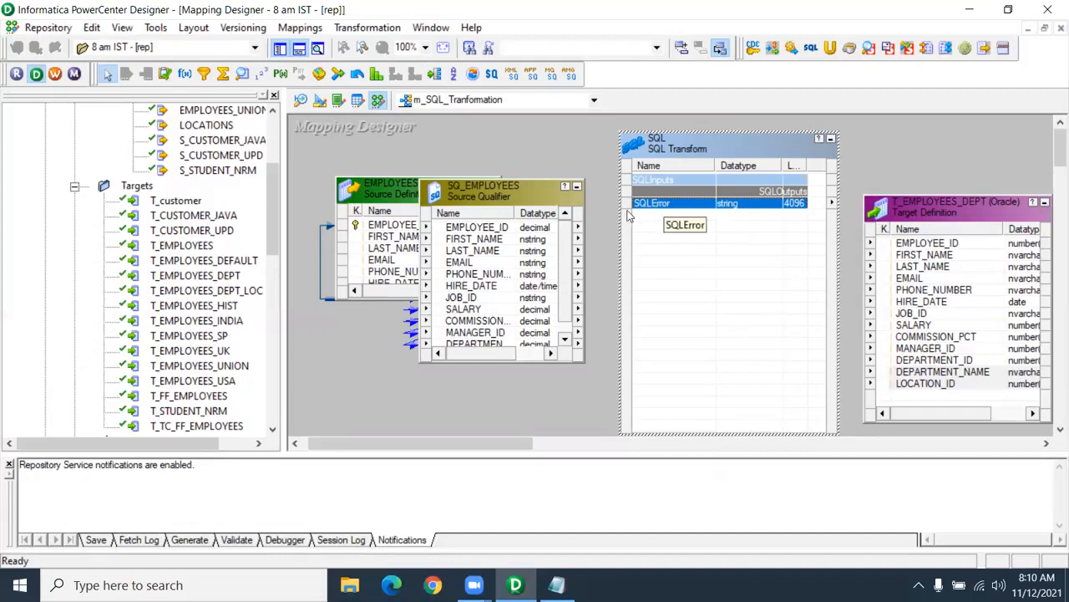
{"action": "left_click_drag", "start_coordinate": [517, 179], "coordinate": [517, 142]}
- Select all SQ_EMPLOYEES ports and link them into the SQL transformation, then tidy its box
{"action": "right_click", "coordinate": [499, 190]}
{"action": "left_click", "coordinate": [502, 195]}
{"action": "left_click_drag", "start_coordinate": [502, 192], "coordinate": [692, 271]}
{"action": "left_click_drag", "start_coordinate": [690, 149], "coordinate": [664, 134]}
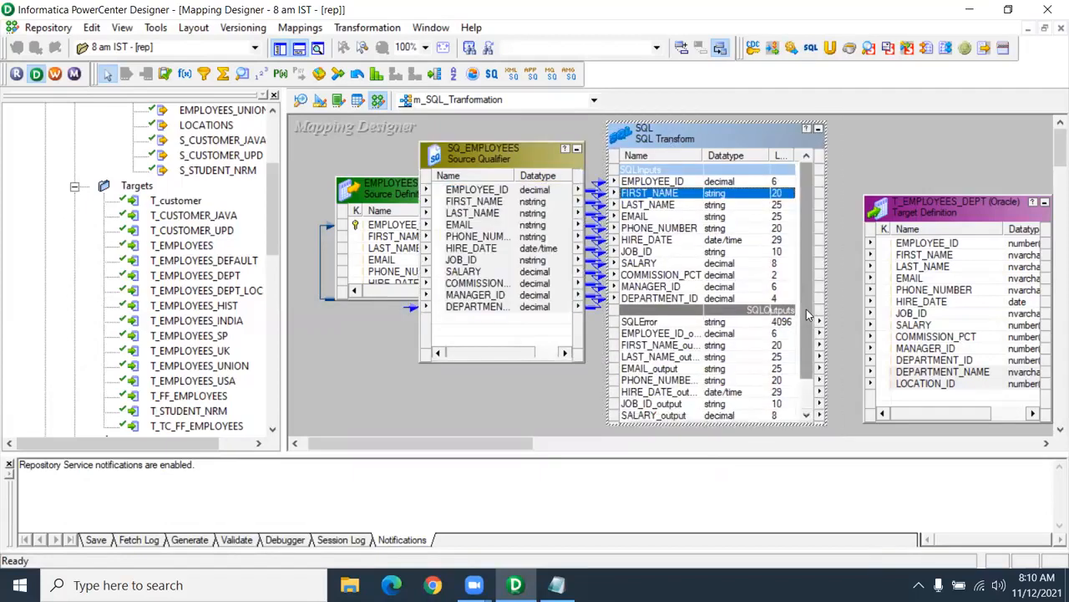
{"action": "left_click_drag", "start_coordinate": [804, 305], "coordinate": [806, 330]}
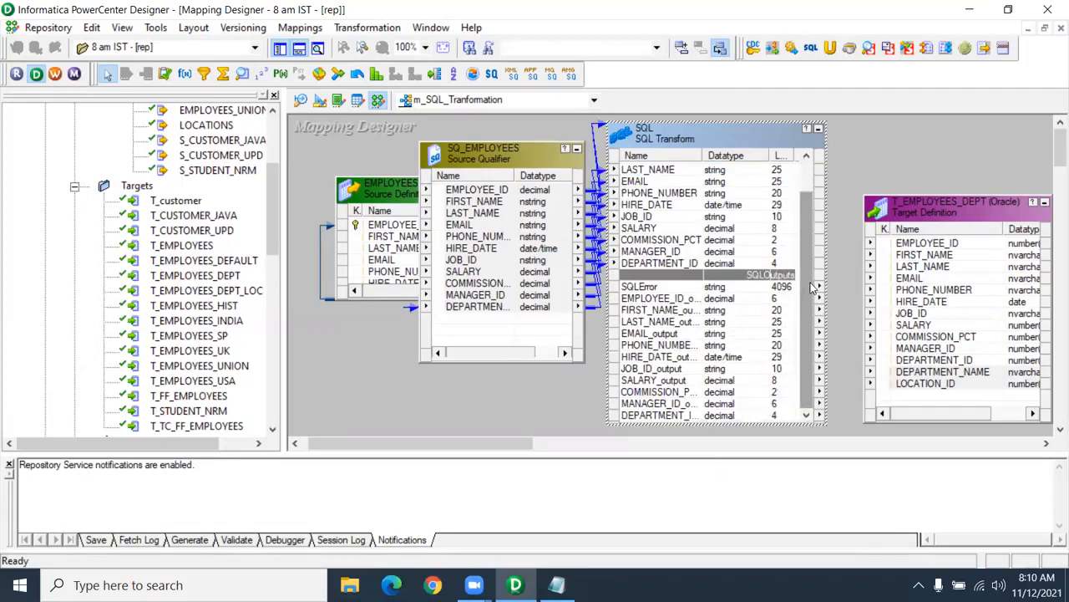
{"action": "left_click_drag", "start_coordinate": [810, 291], "coordinate": [807, 272]}
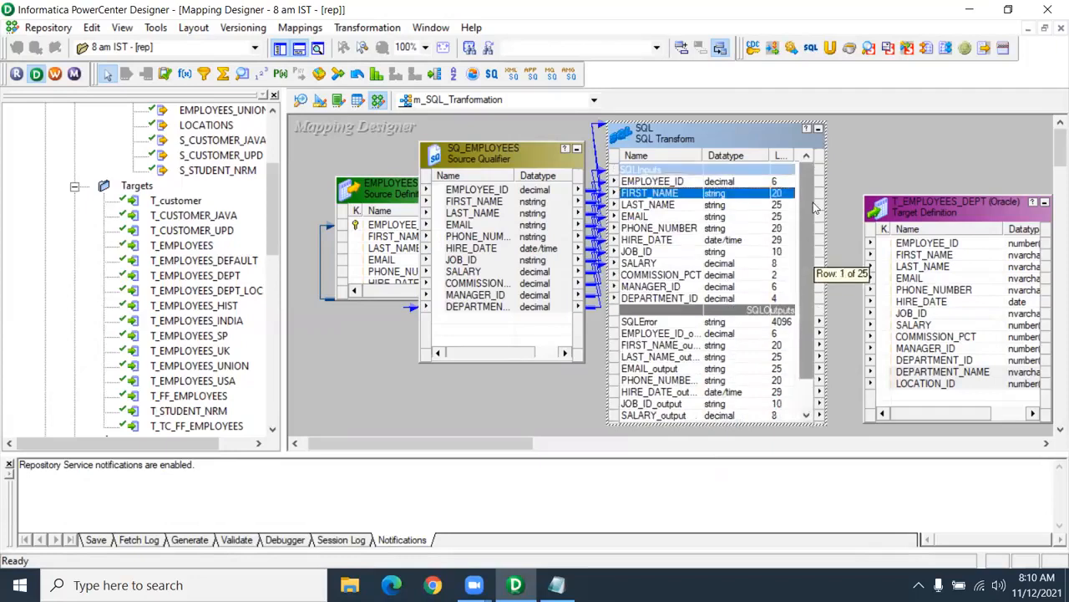
{"action": "left_click", "coordinate": [668, 302]}
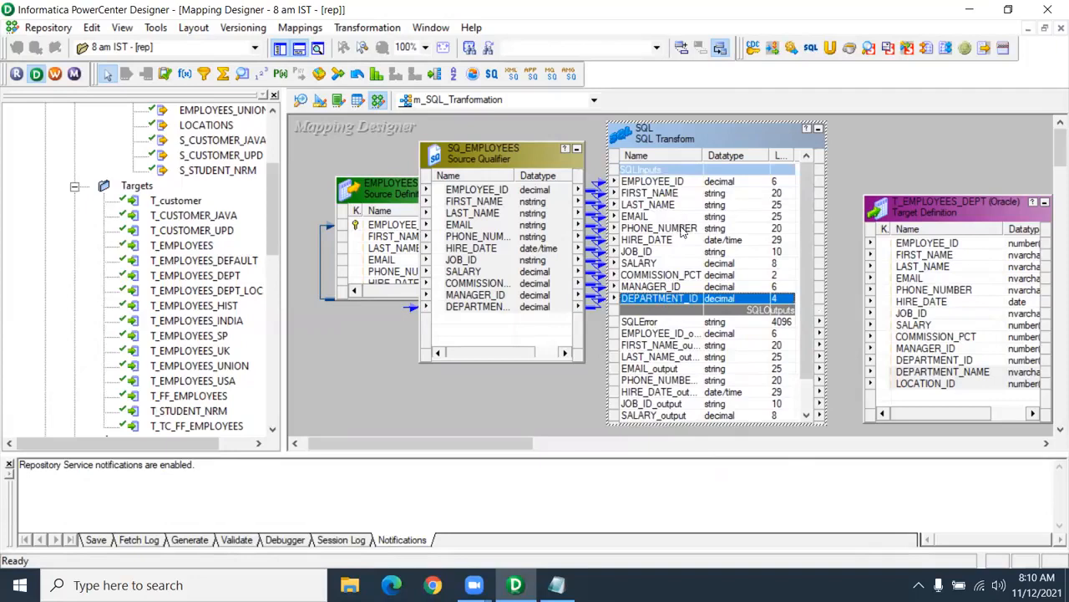
{"action": "scroll", "coordinate": [684, 232], "scroll_direction": "down", "scroll_amount": 1}
{"action": "scroll", "coordinate": [692, 341], "scroll_direction": "up", "scroll_amount": 1}
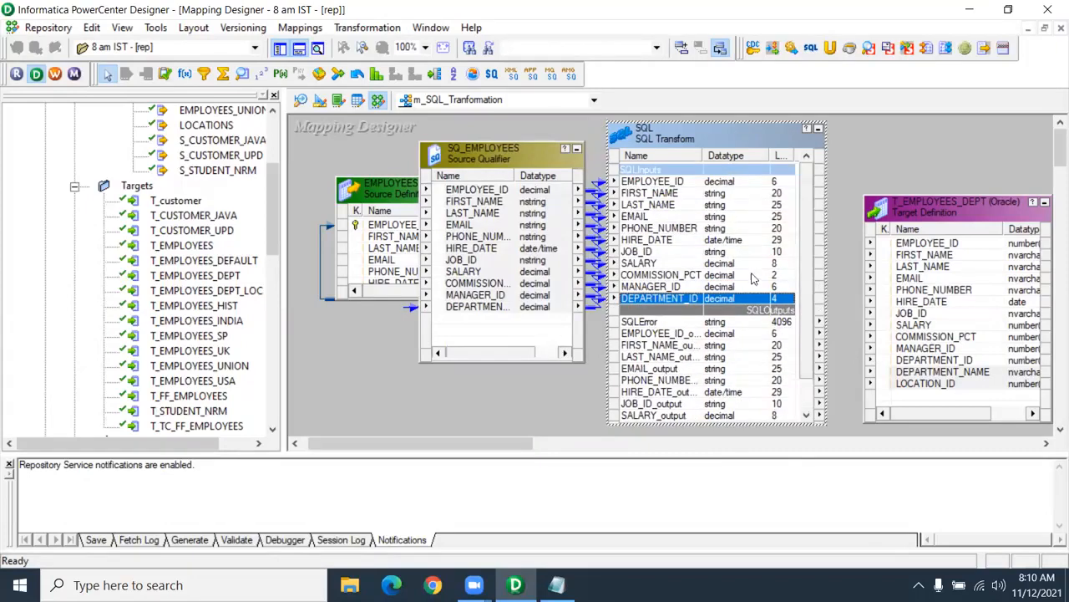
- Edit the SQL transformation, browse its tabs to SQL Ports, and select the SQLError output row
{"action": "double_click", "coordinate": [709, 143]}
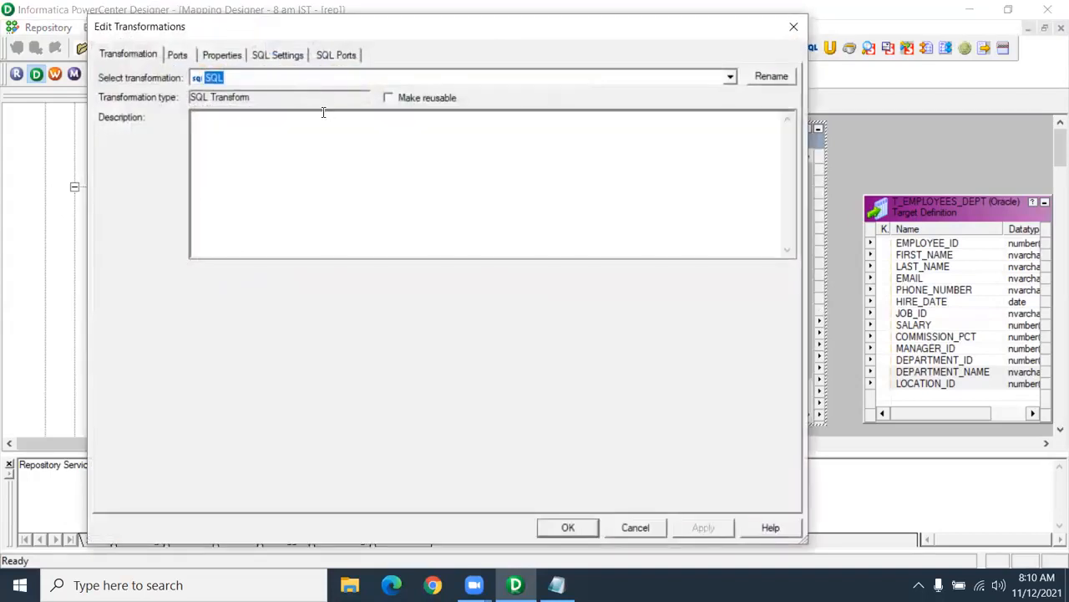
{"action": "left_click", "coordinate": [178, 57]}
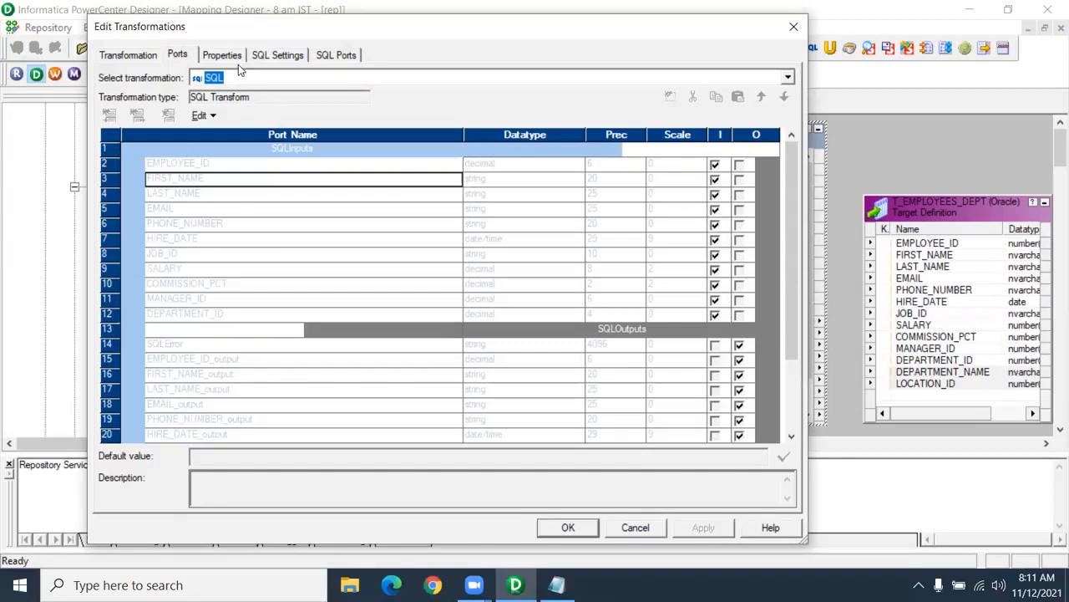
{"action": "scroll", "coordinate": [188, 240], "scroll_direction": "down", "scroll_amount": 2}
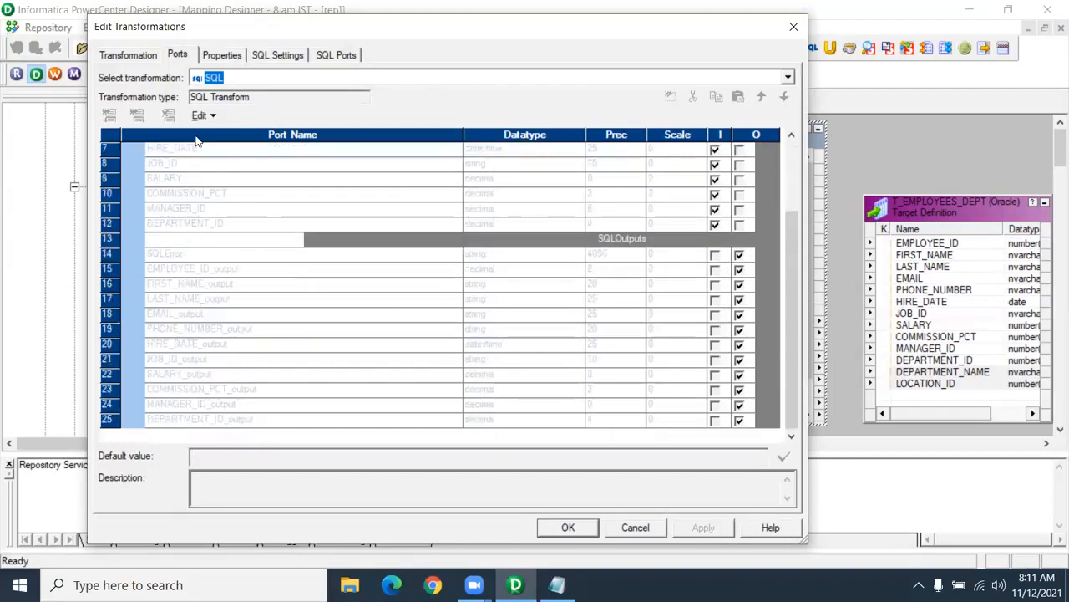
{"action": "left_click", "coordinate": [223, 55]}
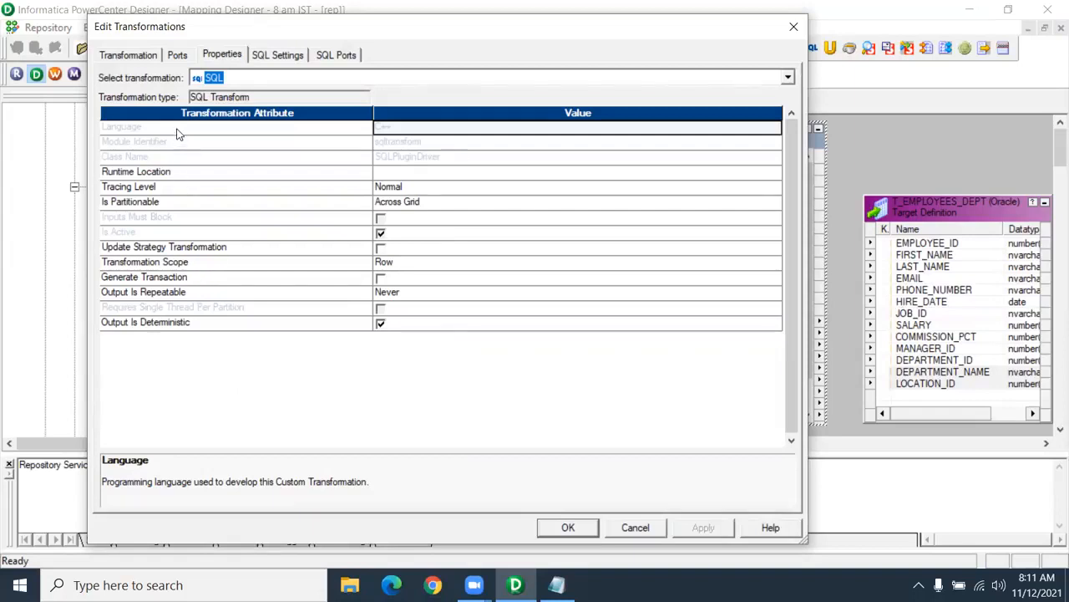
{"action": "left_click", "coordinate": [272, 56]}
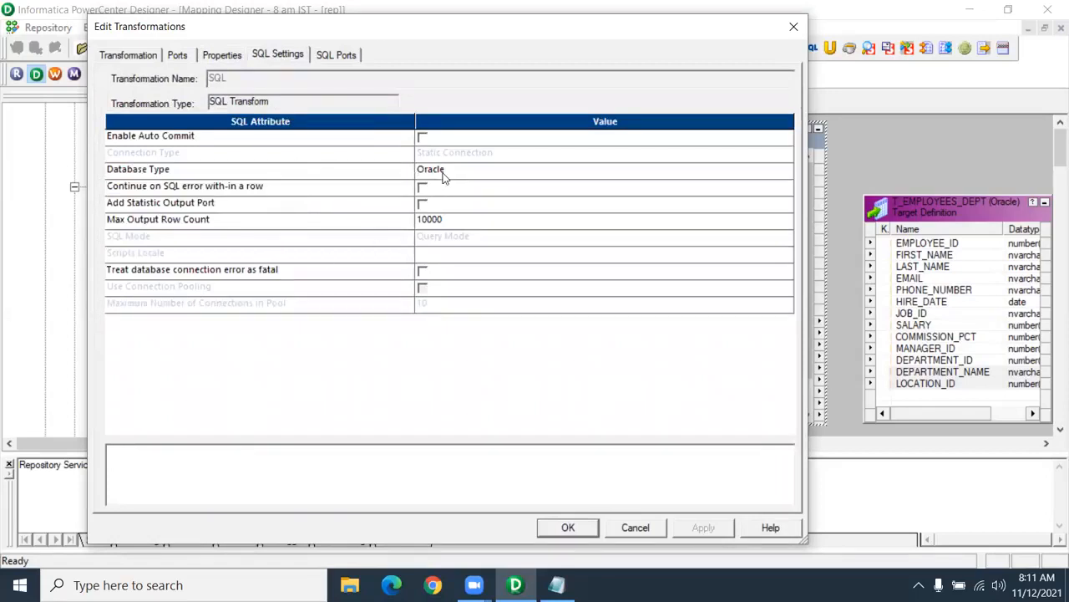
{"action": "left_click", "coordinate": [335, 55]}
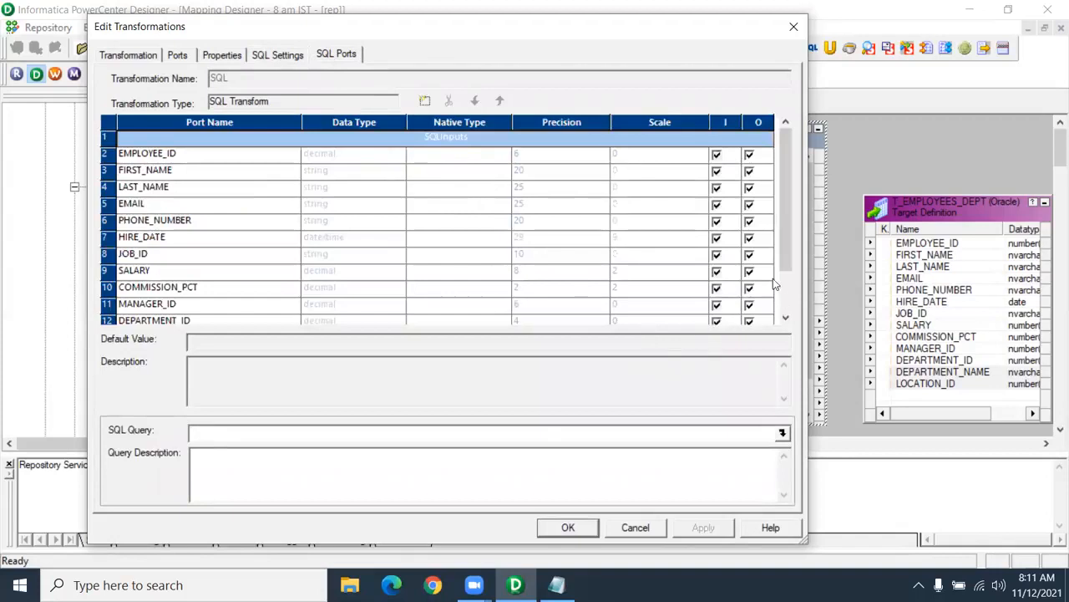
{"action": "left_click", "coordinate": [785, 228]}
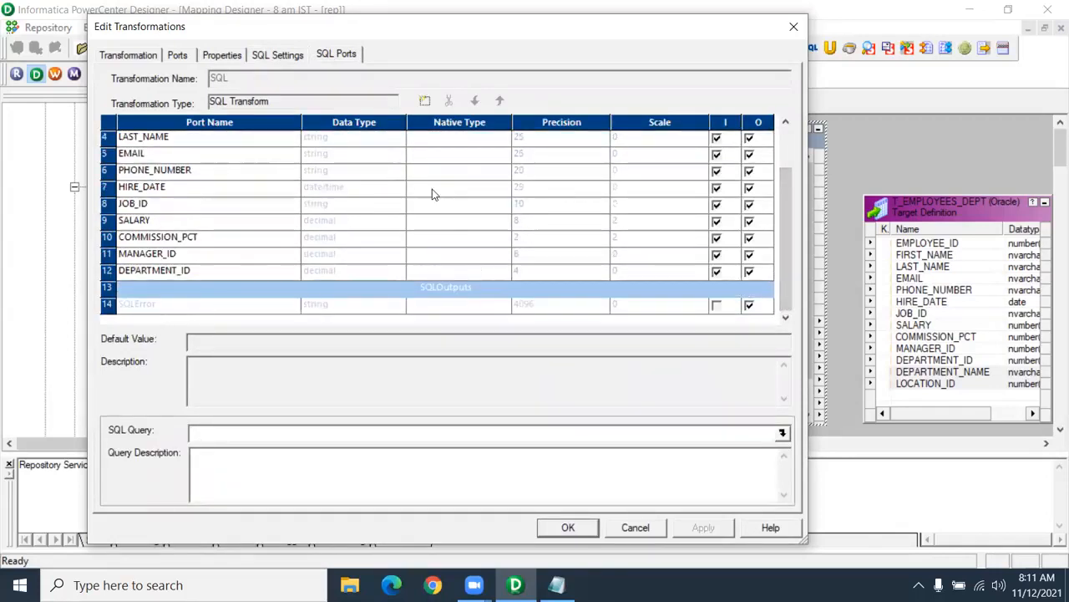
{"action": "left_click_drag", "start_coordinate": [788, 204], "coordinate": [783, 132]}
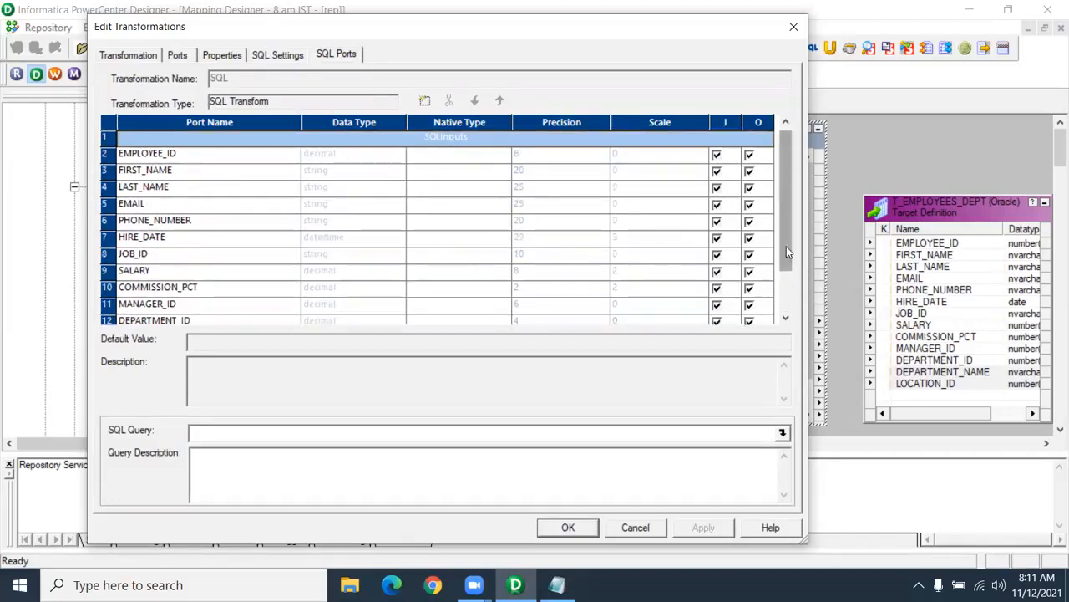
{"action": "left_click_drag", "start_coordinate": [784, 219], "coordinate": [785, 269]}
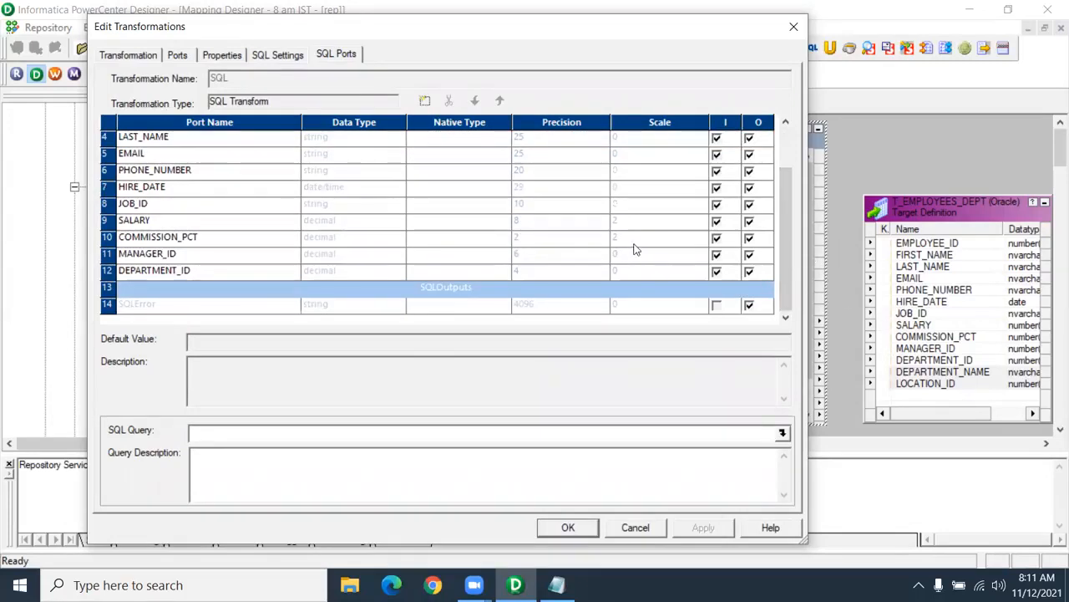
{"action": "left_click", "coordinate": [181, 309]}
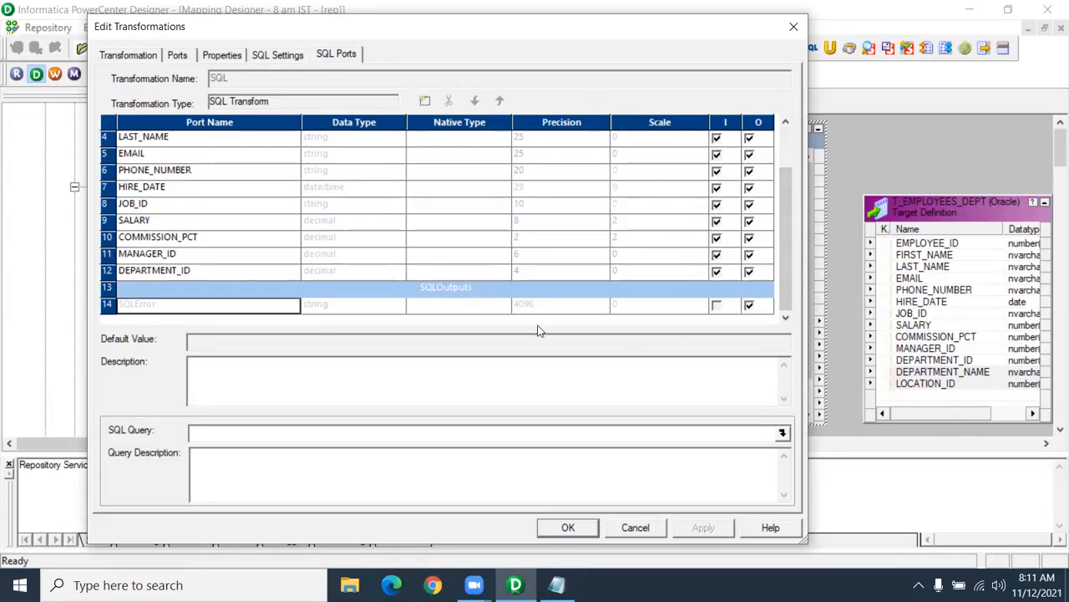
- Add two new ports and rename them o_department_name and o_location_id
{"action": "left_click", "coordinate": [426, 101]}
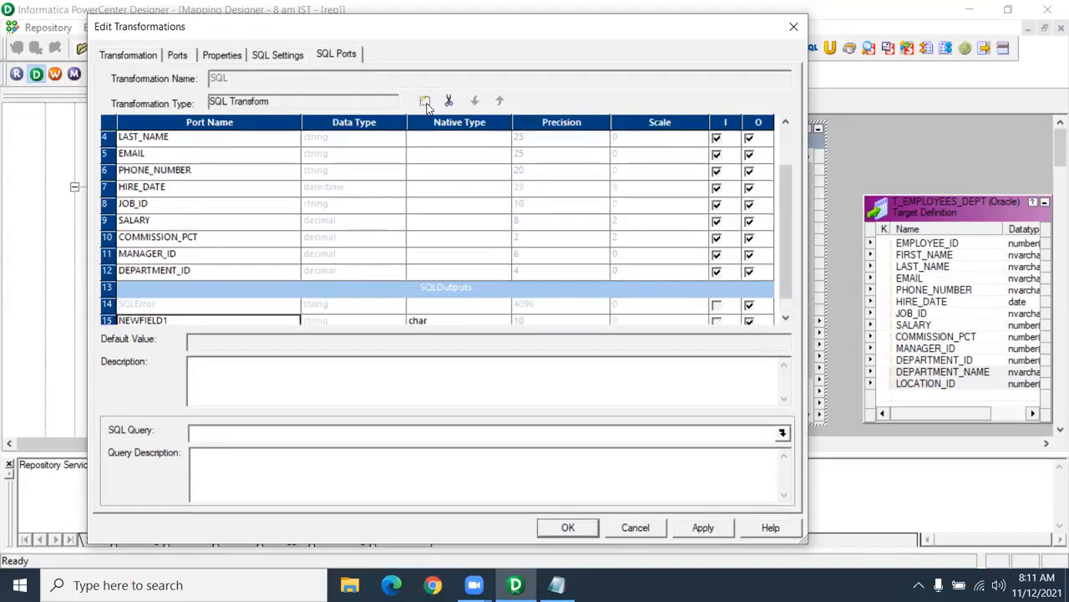
{"action": "left_click", "coordinate": [171, 321]}
{"action": "left_click_drag", "start_coordinate": [783, 257], "coordinate": [783, 288]}
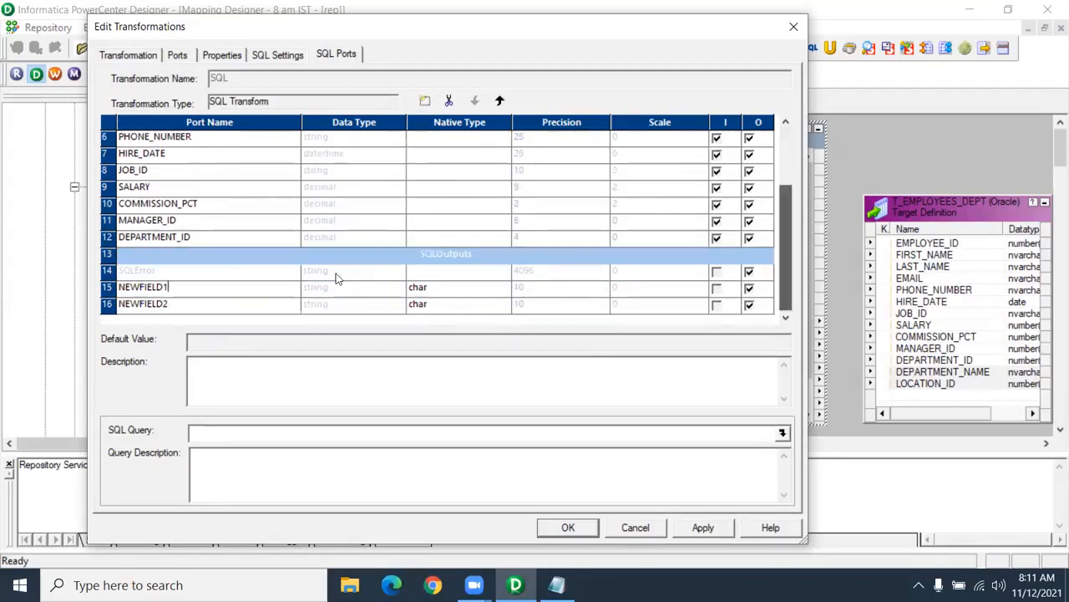
{"action": "left_click_drag", "start_coordinate": [173, 286], "coordinate": [50, 288]}
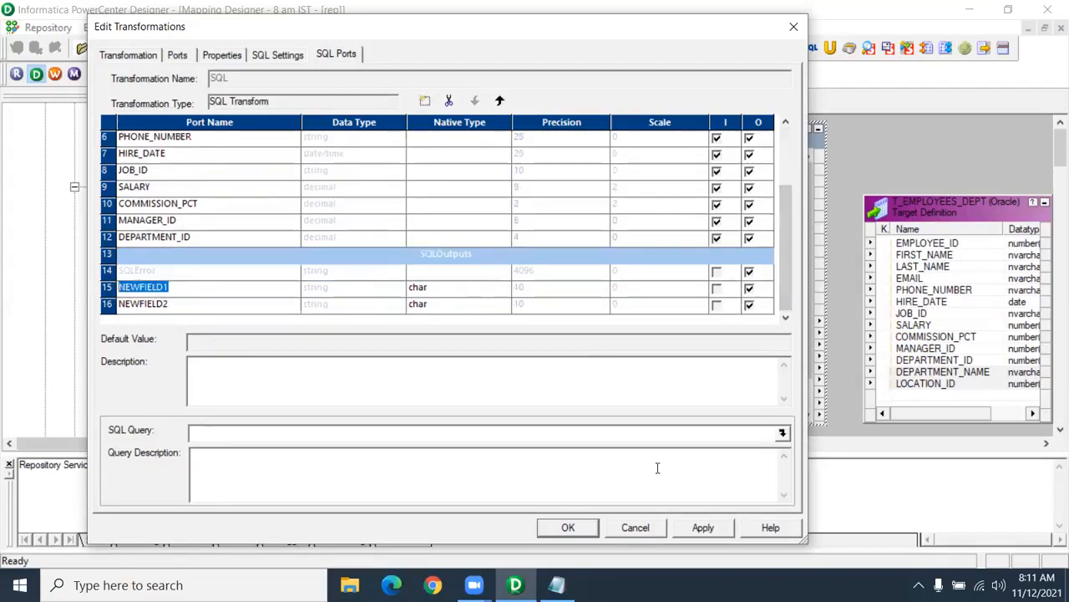
{"action": "type", "text": "o_depar"}
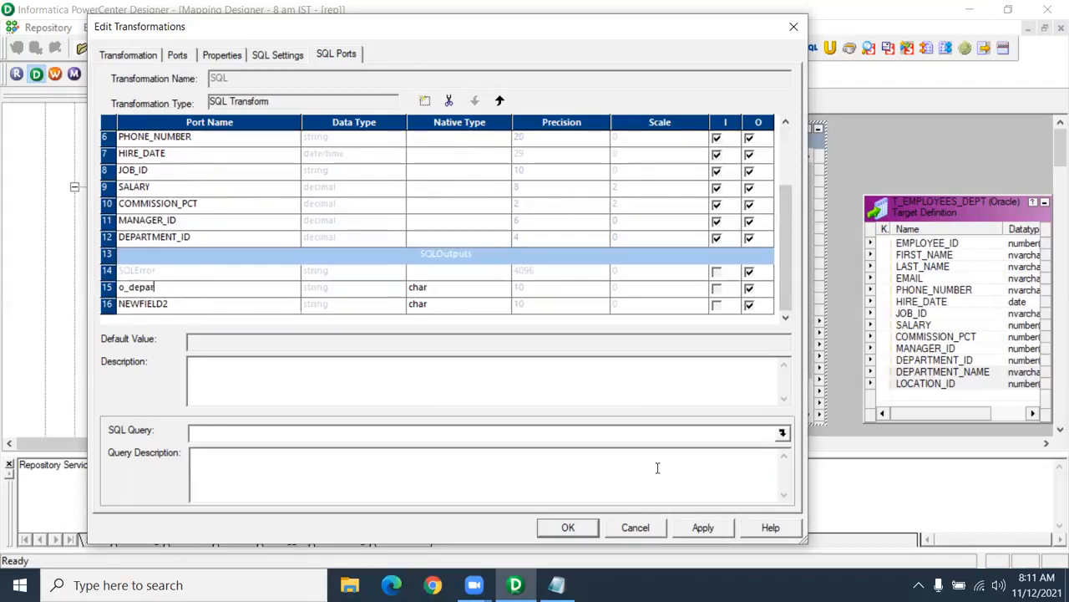
{"action": "type", "text": "tment_name"}
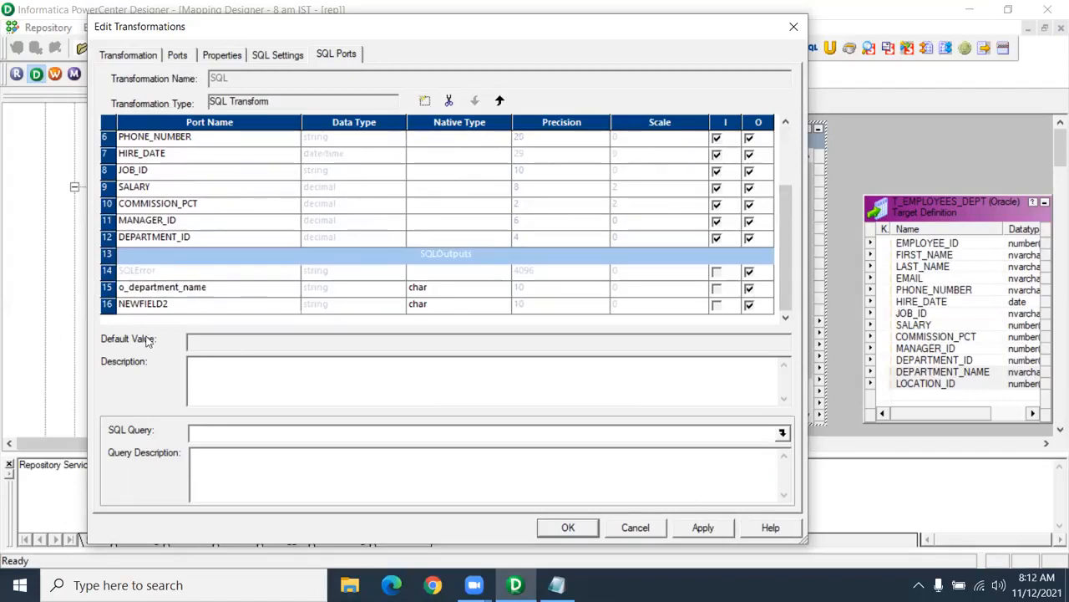
{"action": "left_click", "coordinate": [175, 305]}
{"action": "left_click_drag", "start_coordinate": [175, 306], "coordinate": [87, 311]}
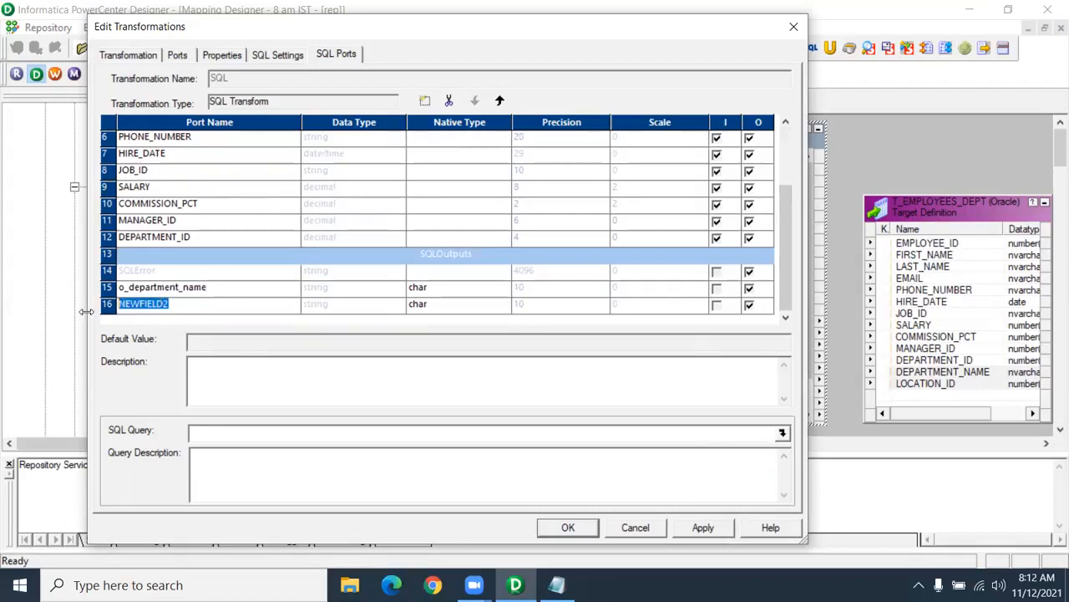
{"action": "type", "text": "o_locatio"}
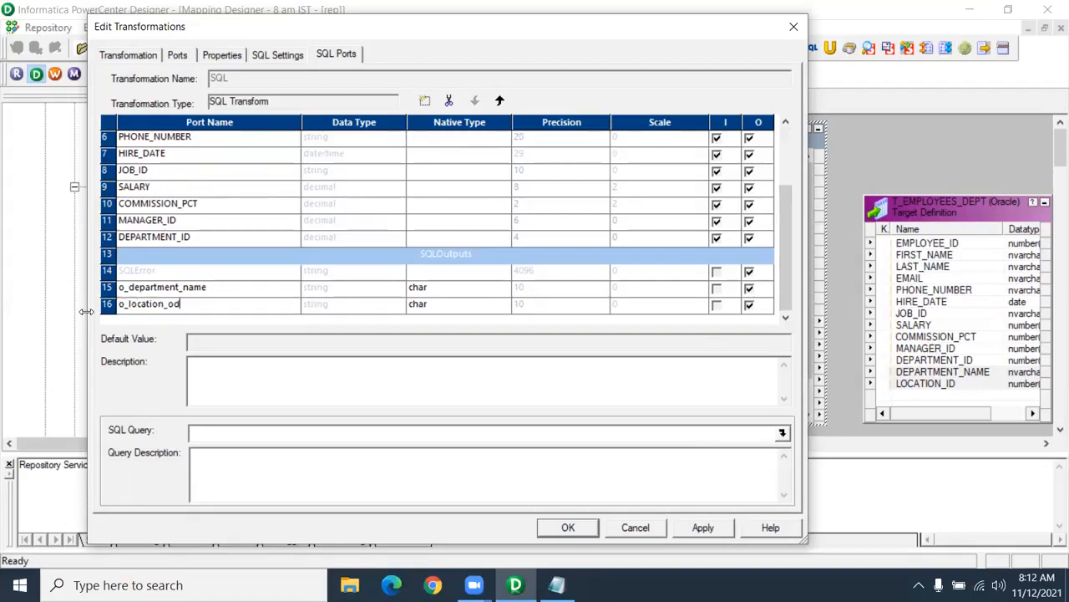
{"action": "type", "text": "n_i"}
- Set o_department_name's native type to varchar2 and o_location_id's to number(p,s)
{"action": "left_click", "coordinate": [418, 291]}
{"action": "left_click", "coordinate": [450, 289]}
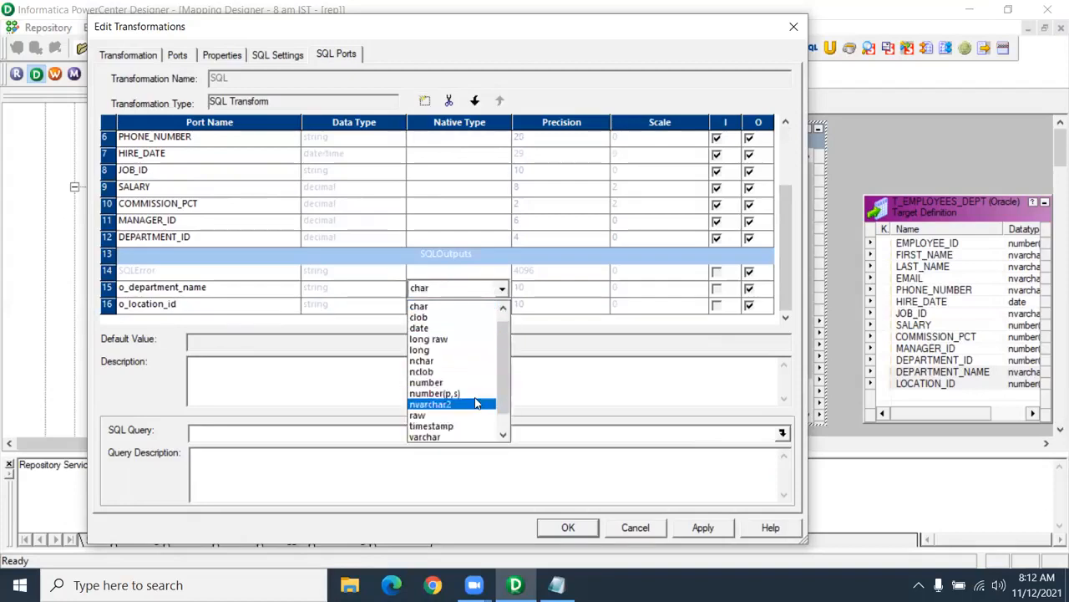
{"action": "left_click", "coordinate": [466, 426]}
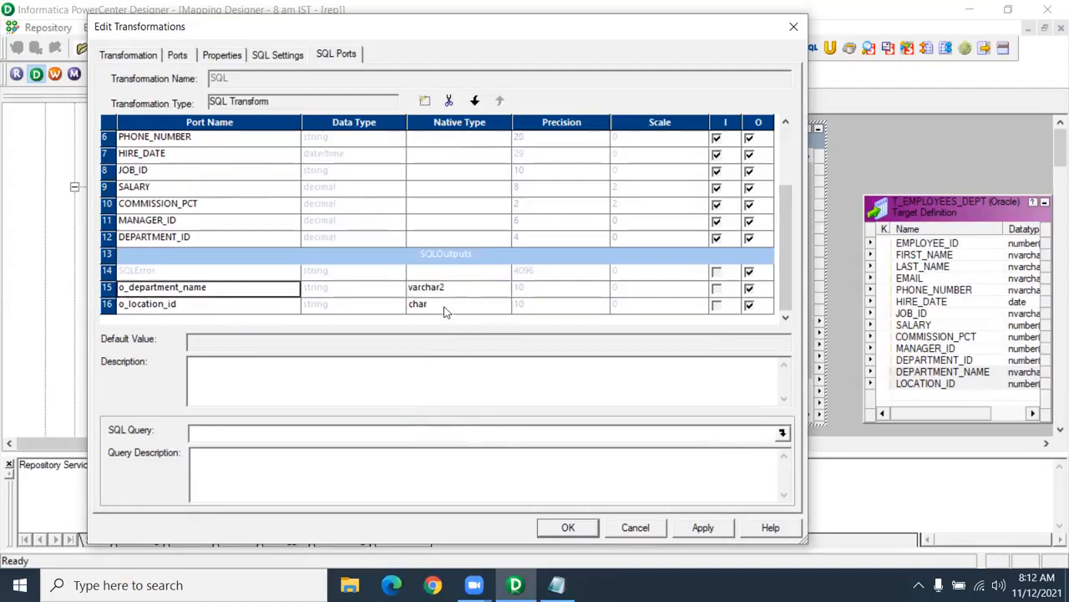
{"action": "left_click", "coordinate": [446, 308]}
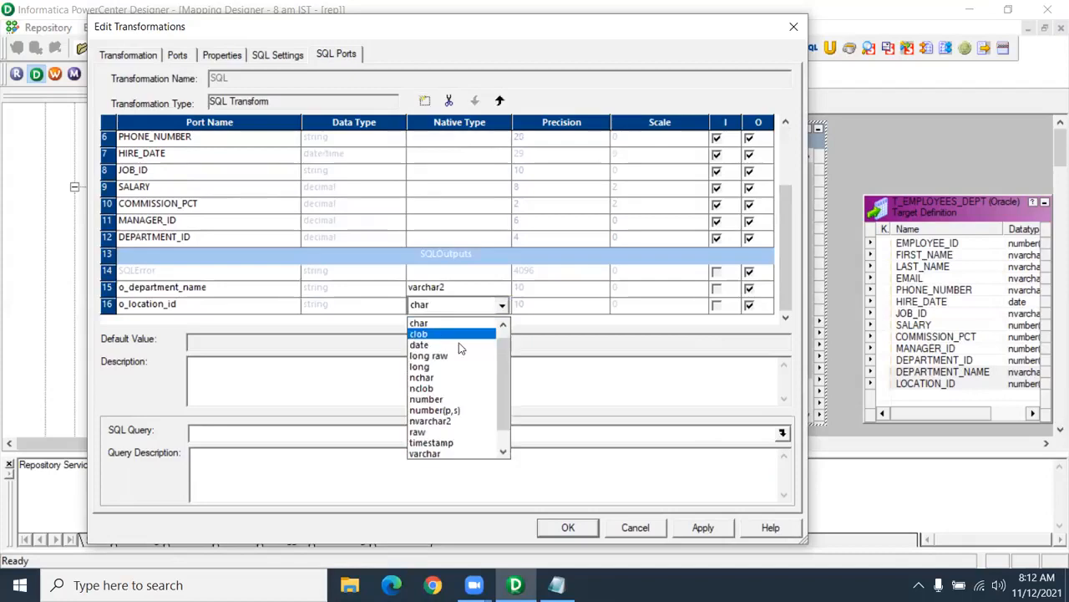
{"action": "left_click", "coordinate": [464, 409]}
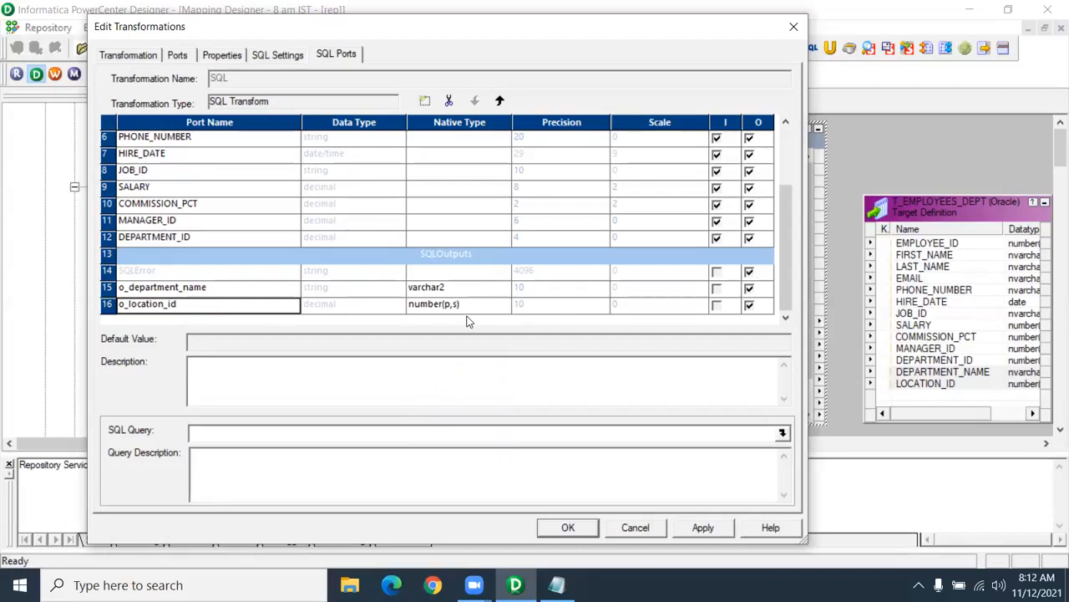
{"action": "left_click", "coordinate": [455, 275]}
{"action": "left_click_drag", "start_coordinate": [783, 289], "coordinate": [783, 180]}
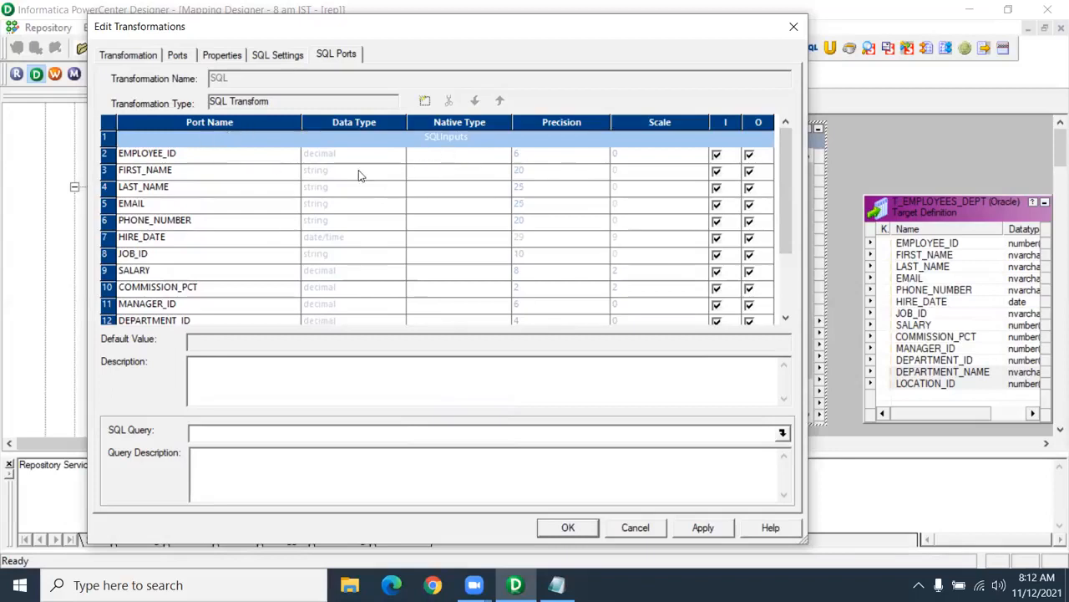
- Set EMPLOYEE_ID to number(p,s) and FIRST_NAME, LAST_NAME, EMAIL, PHONE_NUMBER to varchar2
{"action": "left_click", "coordinate": [463, 155]}
{"action": "left_click", "coordinate": [503, 155]}
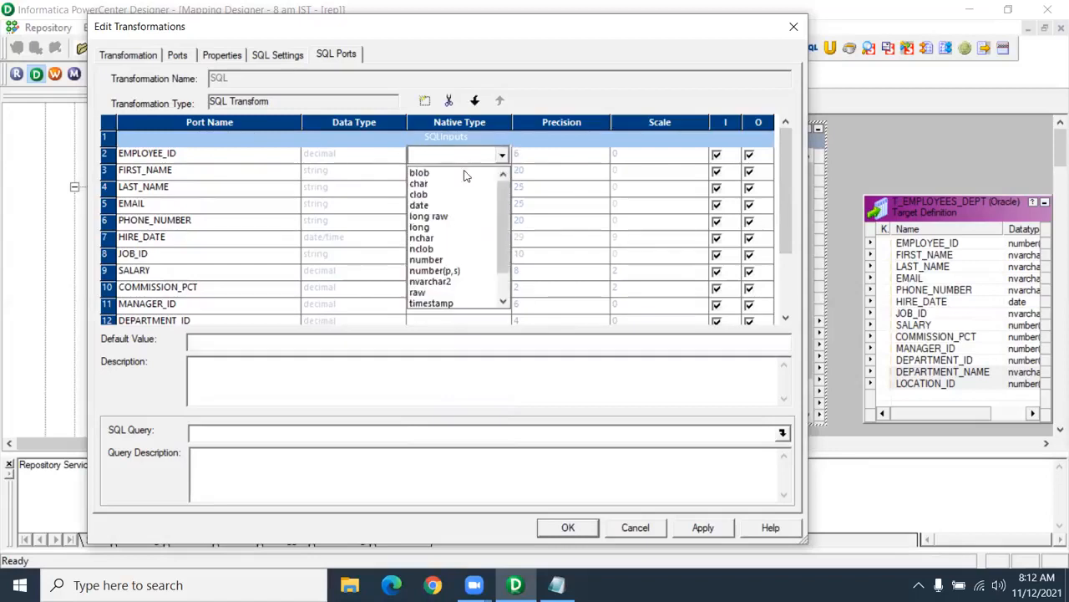
{"action": "left_click", "coordinate": [462, 272]}
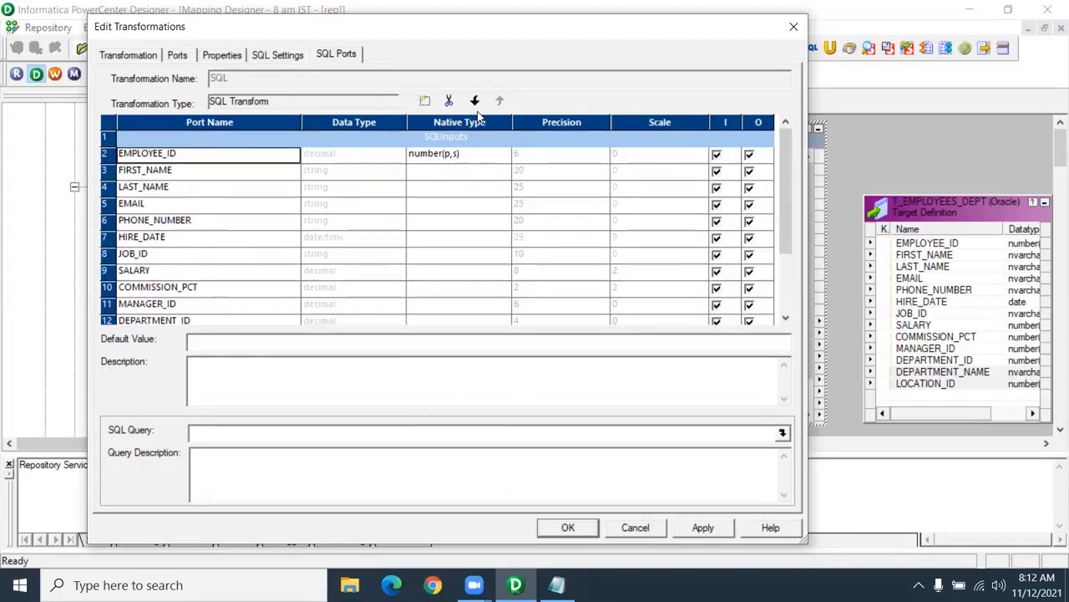
{"action": "left_click", "coordinate": [501, 174]}
{"action": "left_click", "coordinate": [502, 170]}
{"action": "scroll", "coordinate": [465, 293], "scroll_direction": "down", "scroll_amount": 1}
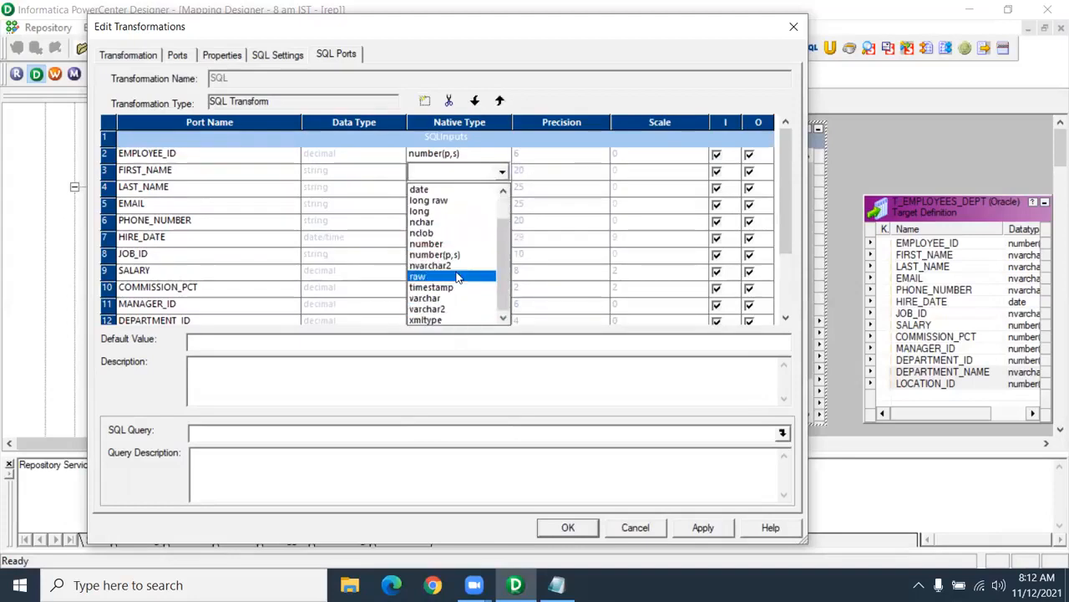
{"action": "left_click", "coordinate": [463, 306]}
{"action": "left_click", "coordinate": [454, 192]}
{"action": "scroll", "coordinate": [460, 251], "scroll_direction": "down", "scroll_amount": 1}
{"action": "left_click", "coordinate": [455, 322]}
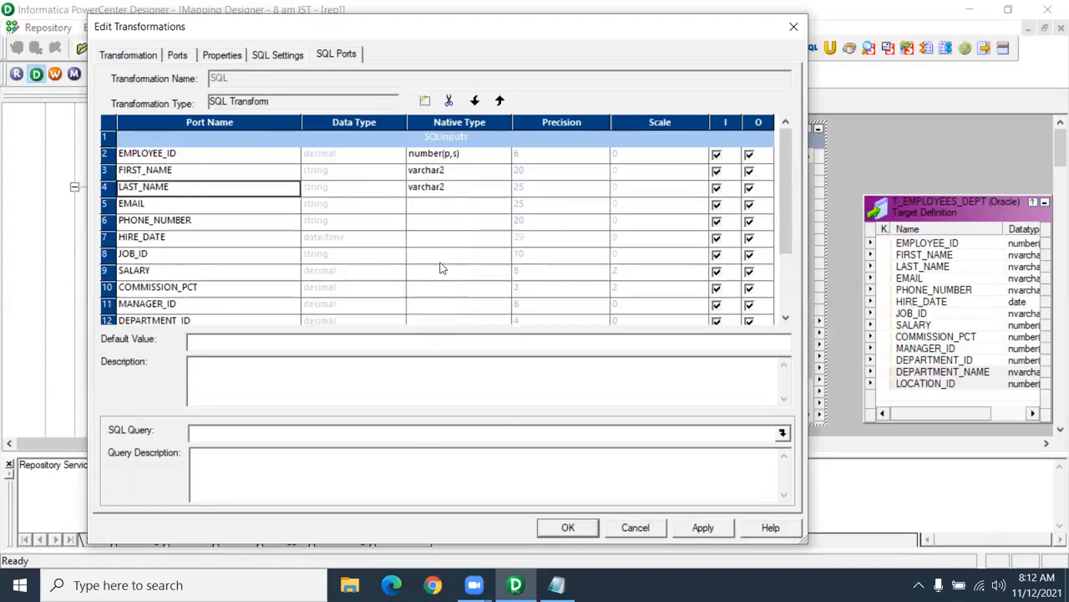
{"action": "left_click", "coordinate": [432, 207]}
{"action": "left_click", "coordinate": [501, 205]}
{"action": "scroll", "coordinate": [426, 347], "scroll_direction": "down", "scroll_amount": 1}
{"action": "left_click", "coordinate": [427, 343]}
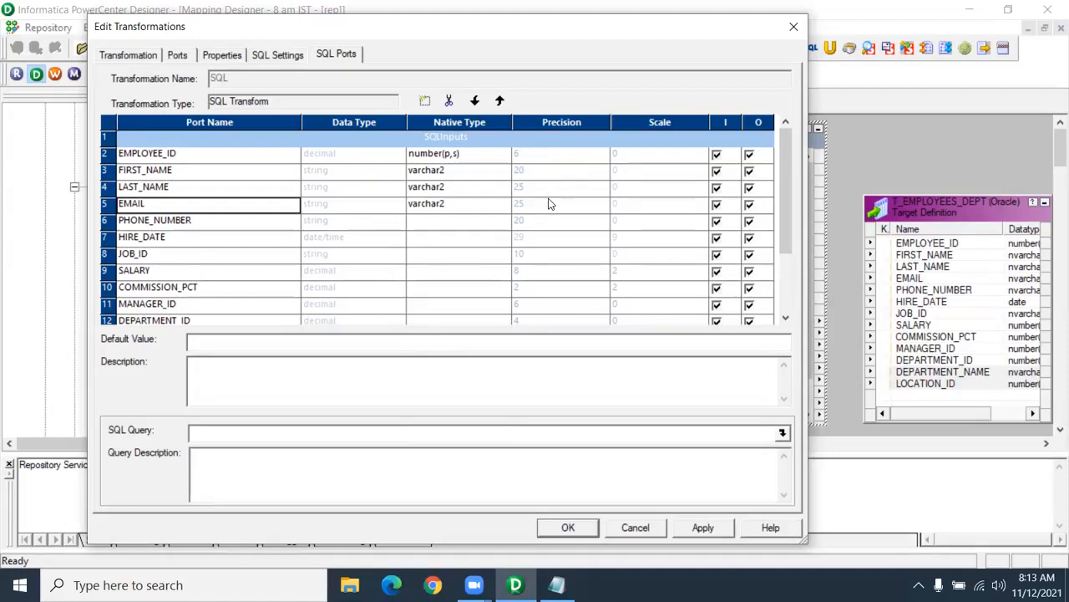
{"action": "left_click", "coordinate": [426, 222]}
{"action": "scroll", "coordinate": [449, 288], "scroll_direction": "down", "scroll_amount": 1}
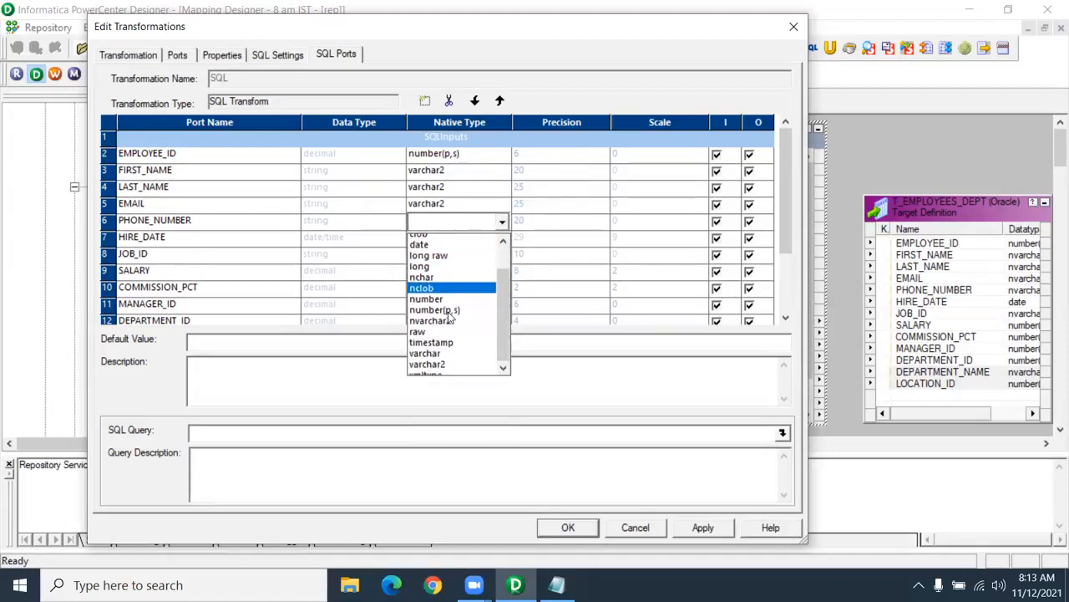
{"action": "left_click", "coordinate": [449, 361]}
- Set HIRE_DATE's native type to date and JOB_ID's to varchar2
{"action": "left_click", "coordinate": [446, 240]}
{"action": "left_click", "coordinate": [446, 239]}
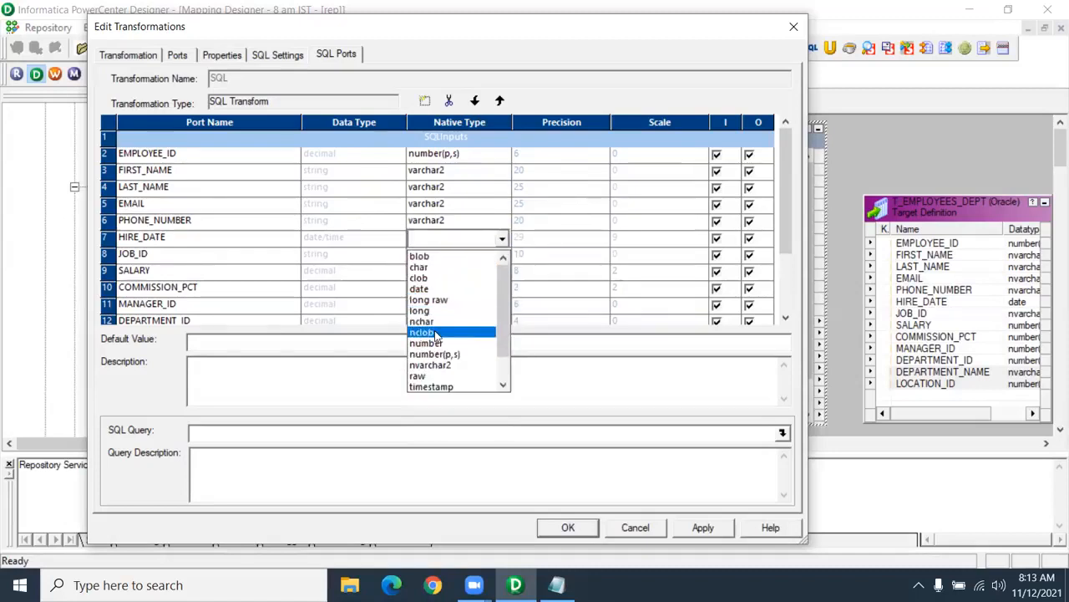
{"action": "scroll", "coordinate": [443, 318], "scroll_direction": "down", "scroll_amount": 1}
{"action": "scroll", "coordinate": [443, 319], "scroll_direction": "down", "scroll_amount": 1}
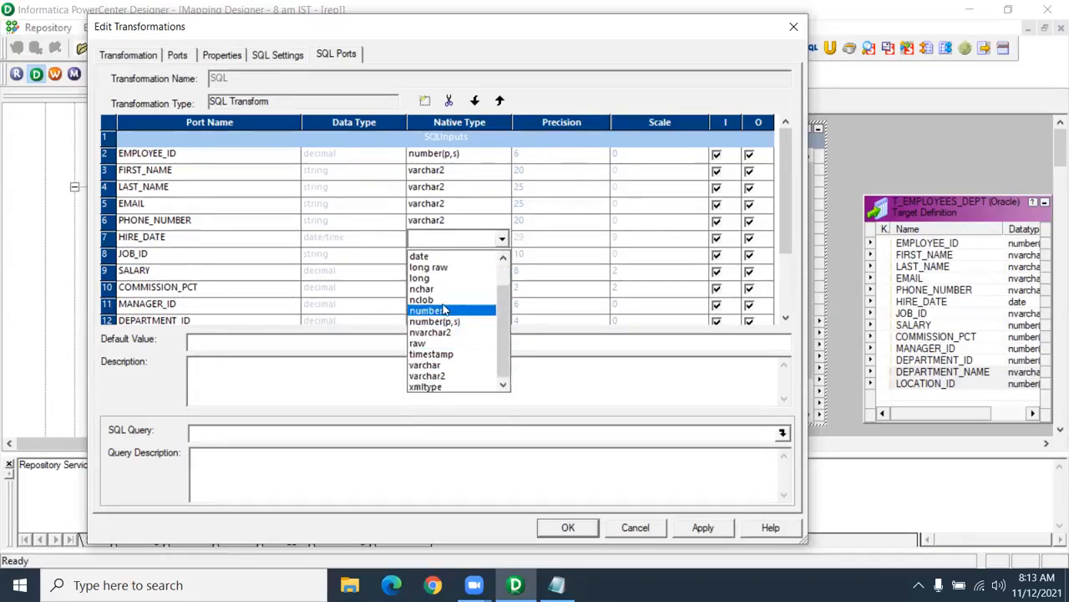
{"action": "scroll", "coordinate": [443, 322], "scroll_direction": "up", "scroll_amount": 3}
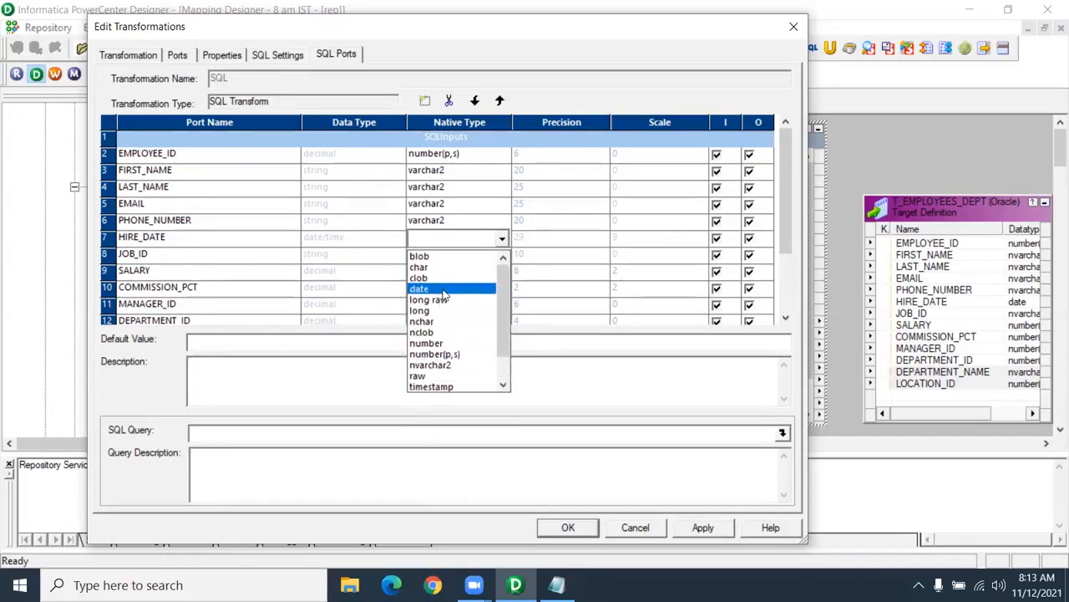
{"action": "left_click", "coordinate": [441, 289]}
{"action": "left_click", "coordinate": [434, 259]}
{"action": "scroll", "coordinate": [448, 301], "scroll_direction": "down", "scroll_amount": 1}
{"action": "left_click", "coordinate": [428, 392]}
- Set SALARY, COMMISSION_PCT, MANAGER_ID and DEPARTMENT_ID to number(p,s), then apply the changes
{"action": "left_click", "coordinate": [436, 276]}
{"action": "scroll", "coordinate": [439, 317], "scroll_direction": "down", "scroll_amount": 1}
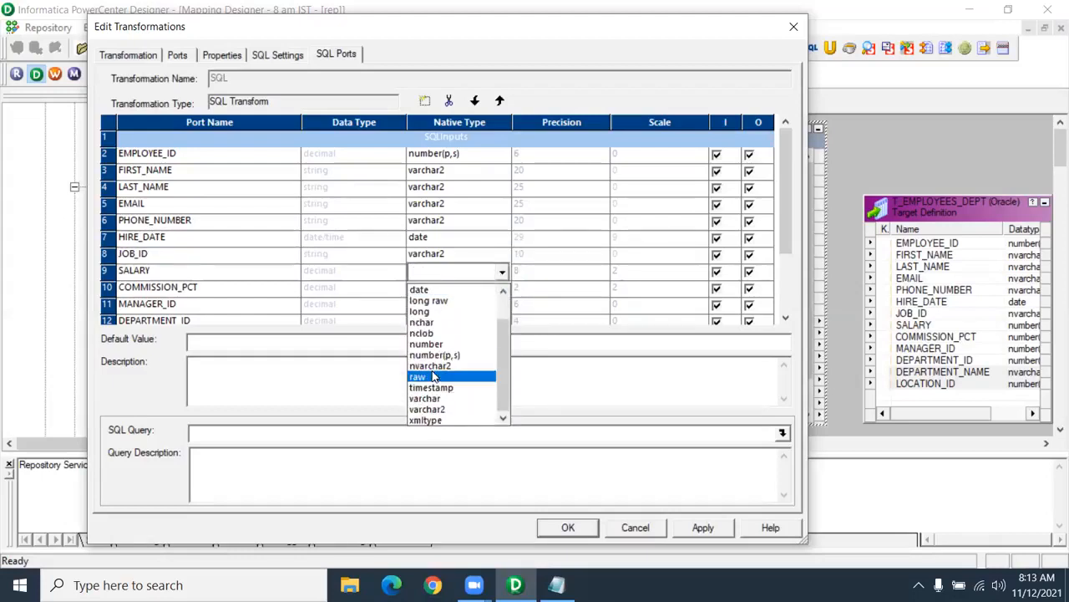
{"action": "left_click", "coordinate": [434, 354]}
{"action": "left_click", "coordinate": [431, 292]}
{"action": "scroll", "coordinate": [438, 351], "scroll_direction": "down", "scroll_amount": 2}
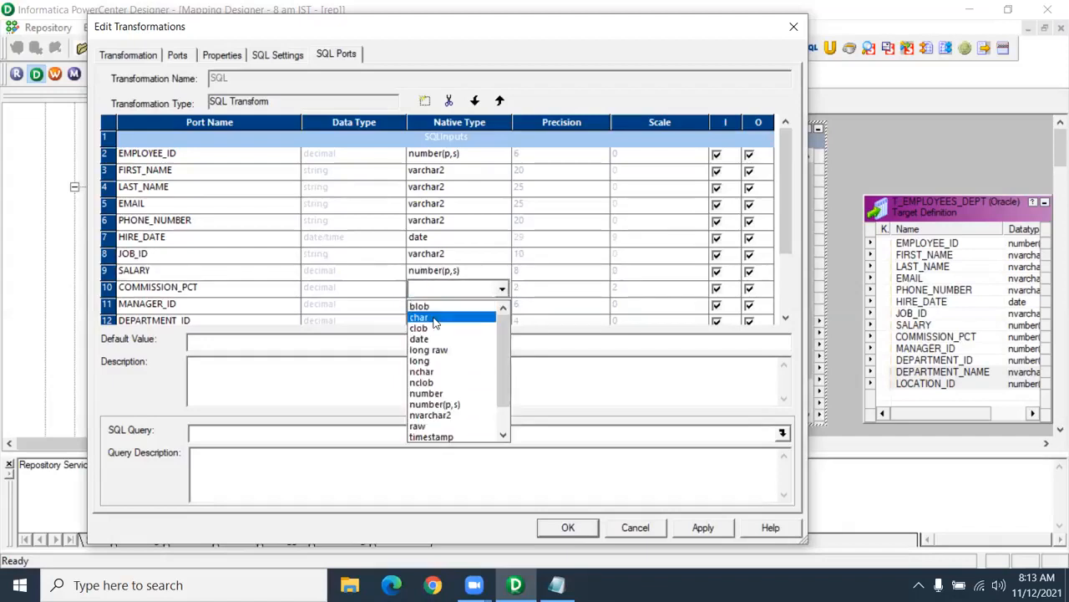
{"action": "left_click", "coordinate": [438, 370]}
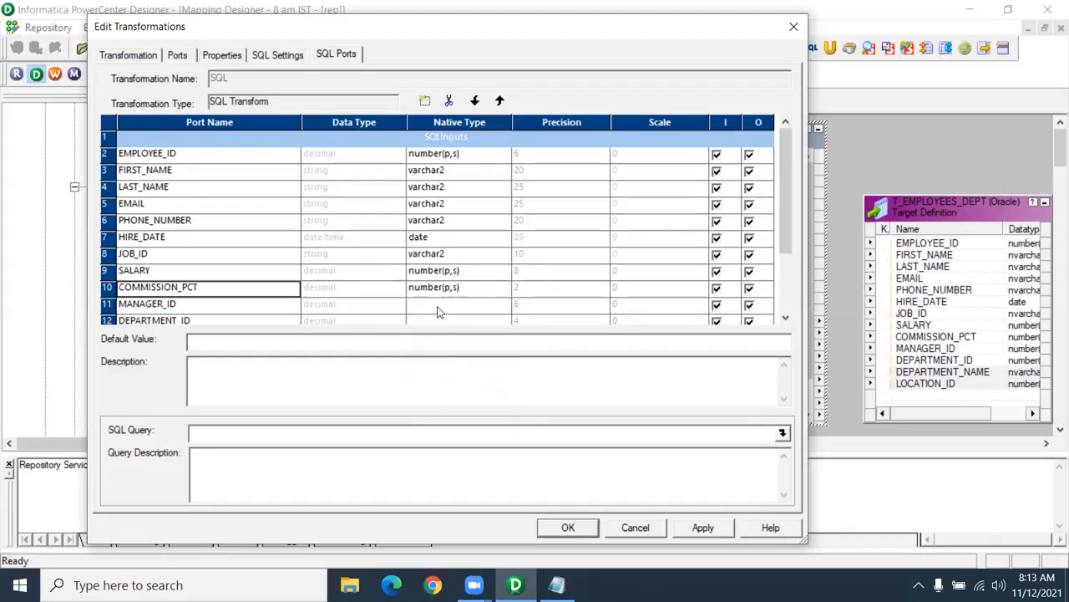
{"action": "left_click", "coordinate": [439, 311]}
{"action": "left_click", "coordinate": [439, 420]}
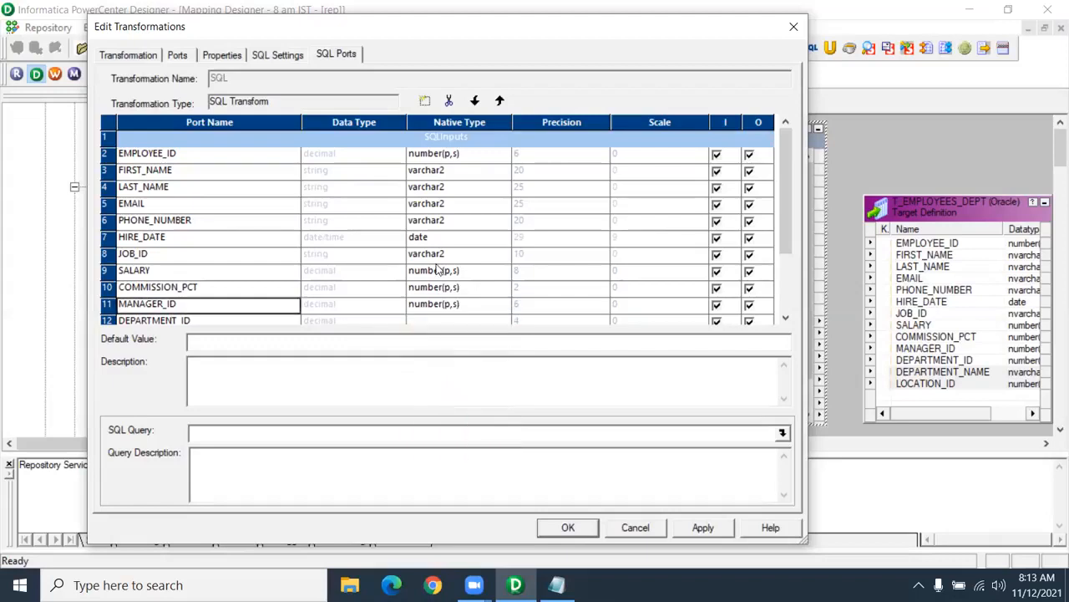
{"action": "left_click", "coordinate": [432, 320]}
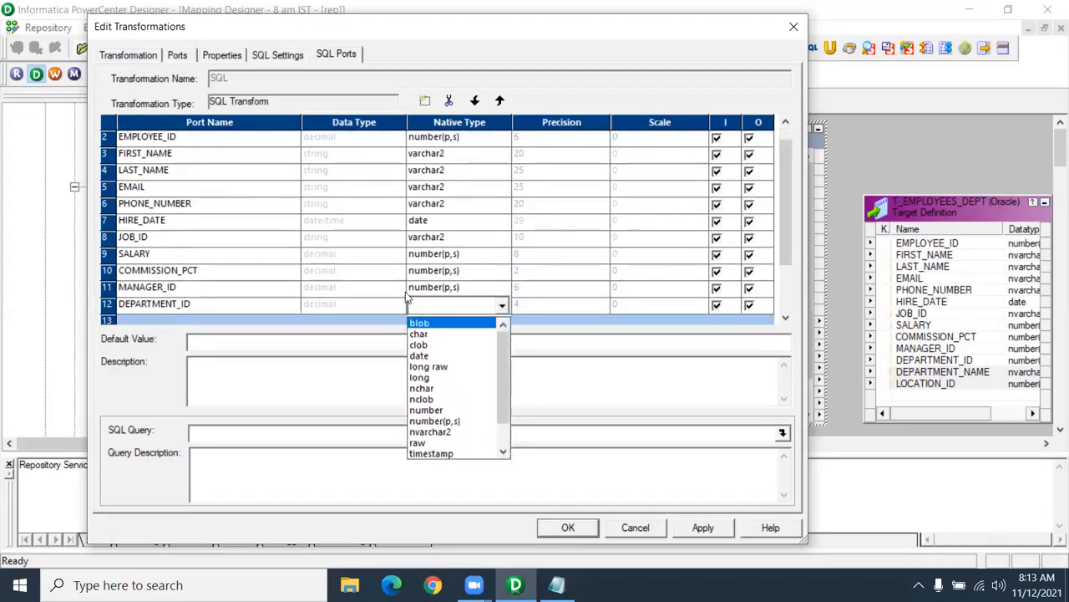
{"action": "left_click", "coordinate": [434, 420]}
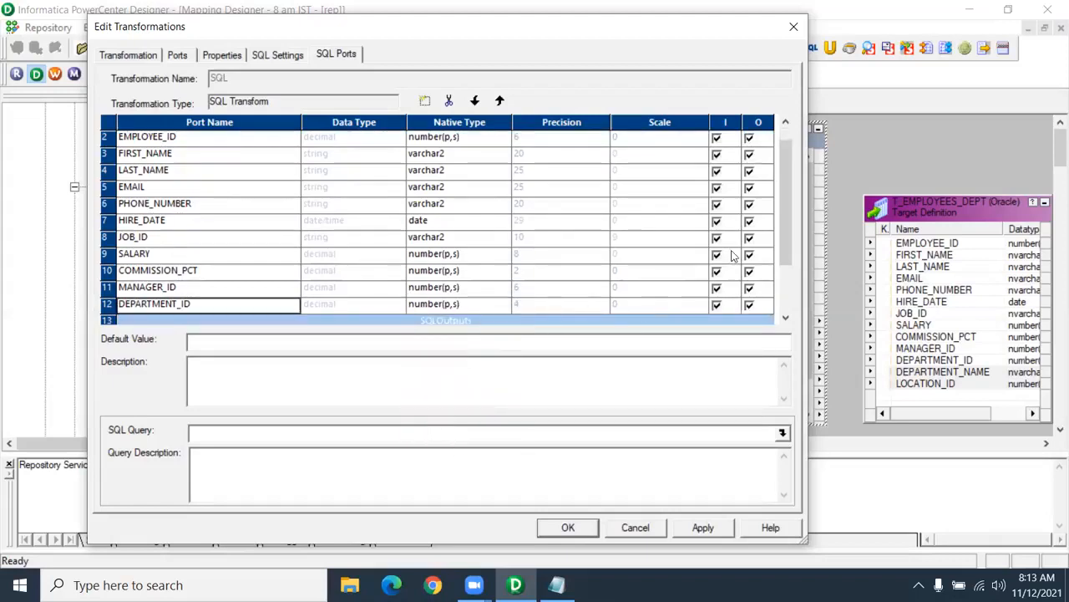
{"action": "scroll", "coordinate": [760, 284], "scroll_direction": "down", "scroll_amount": 2}
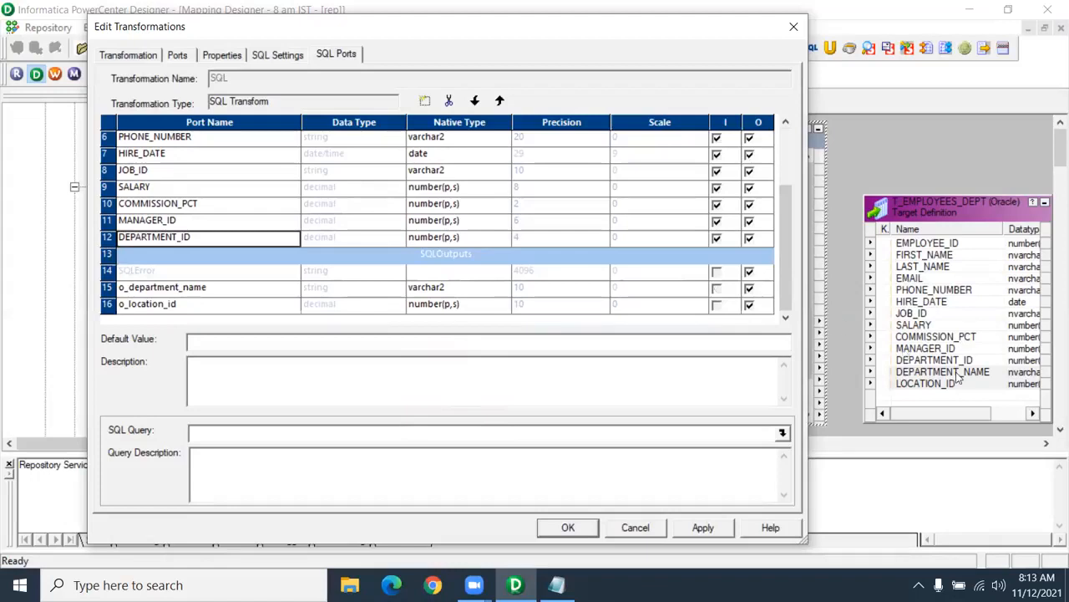
{"action": "left_click_drag", "start_coordinate": [785, 206], "coordinate": [799, 147]}
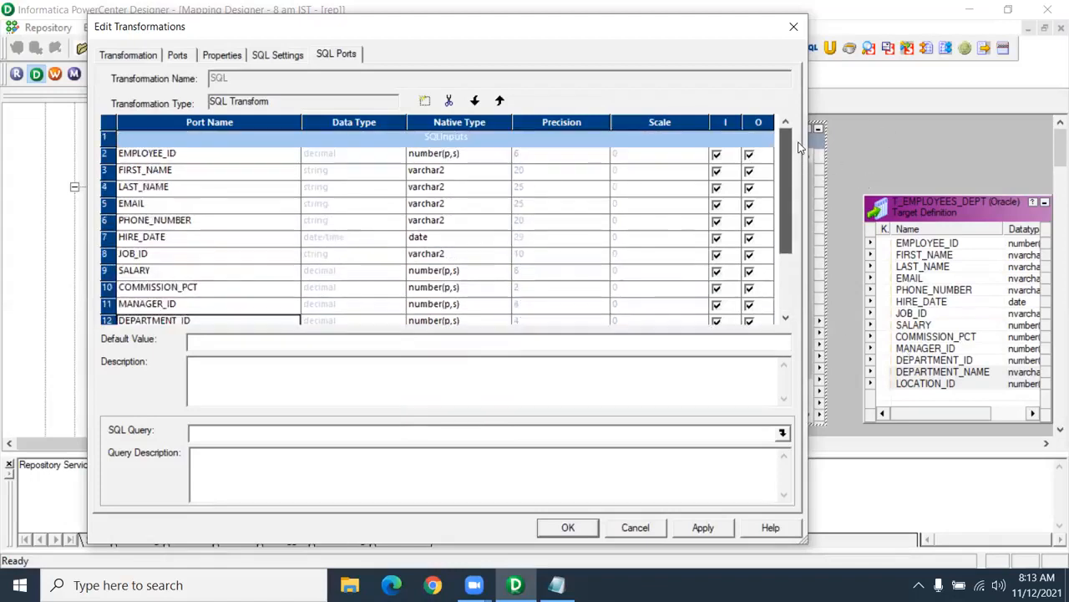
{"action": "scroll", "coordinate": [795, 169], "scroll_direction": "down", "scroll_amount": 2}
{"action": "left_click", "coordinate": [702, 527]}
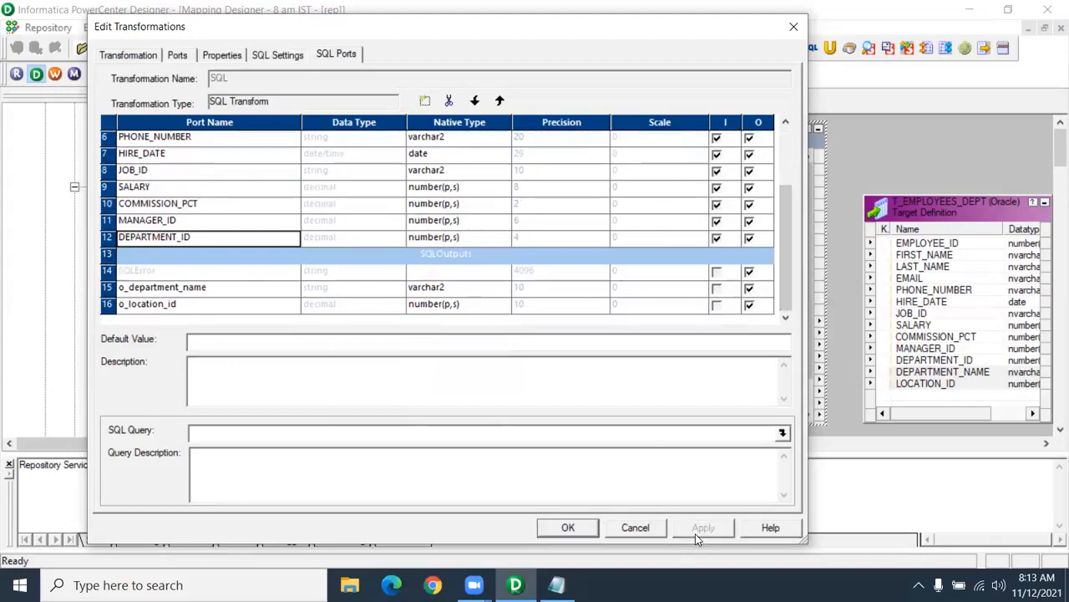
- Close the editor and link the output ports EMPLOYEE_ID_output through o_location_id to T_EMPLOYEES_DEPT
{"action": "left_click", "coordinate": [569, 527]}
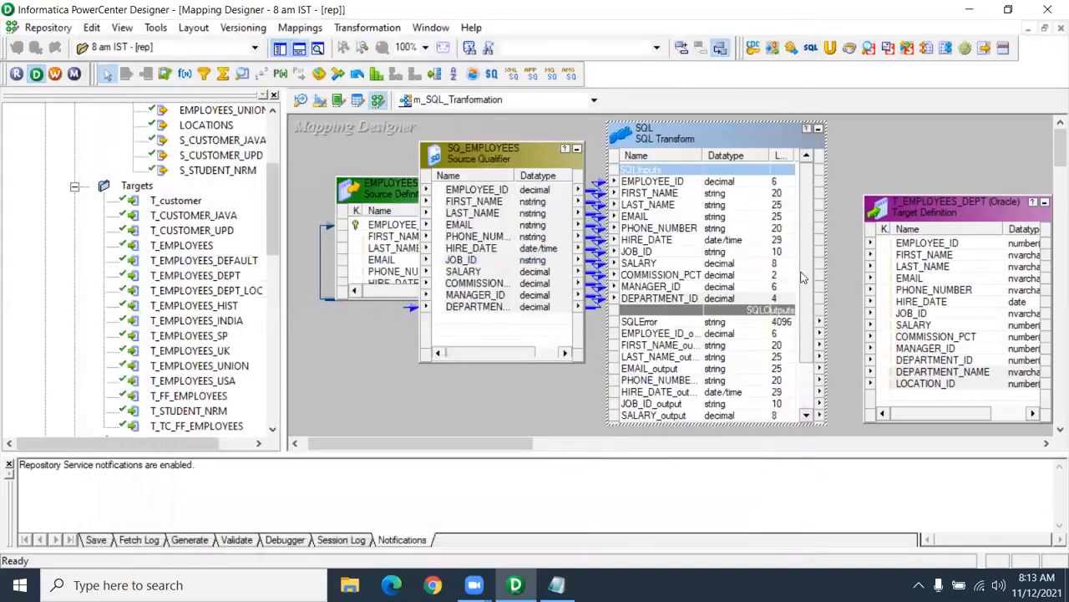
{"action": "left_click_drag", "start_coordinate": [808, 232], "coordinate": [811, 321]}
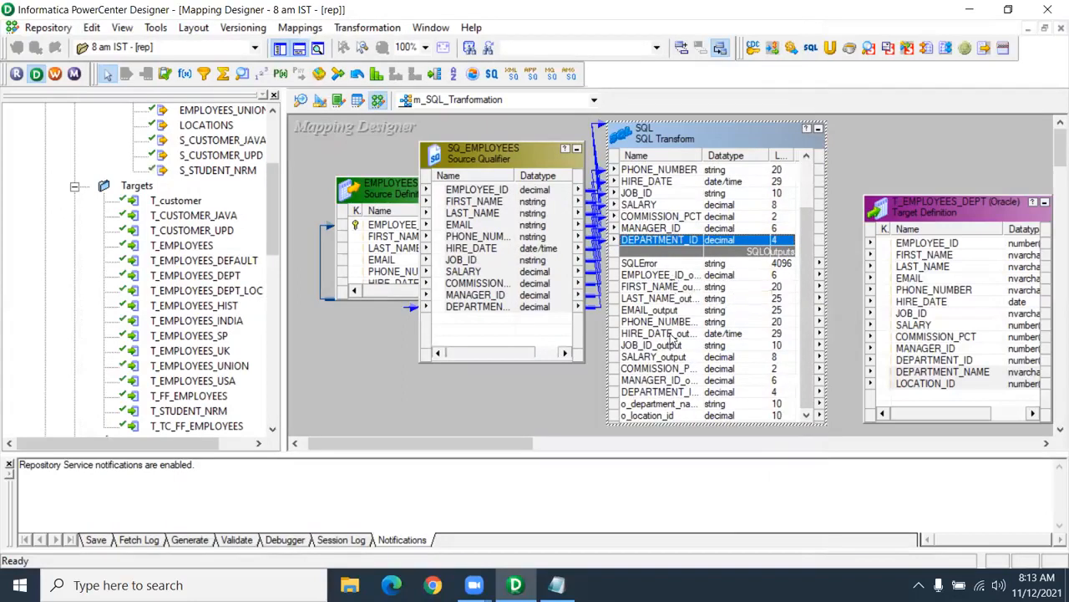
{"action": "left_click", "coordinate": [671, 416]}
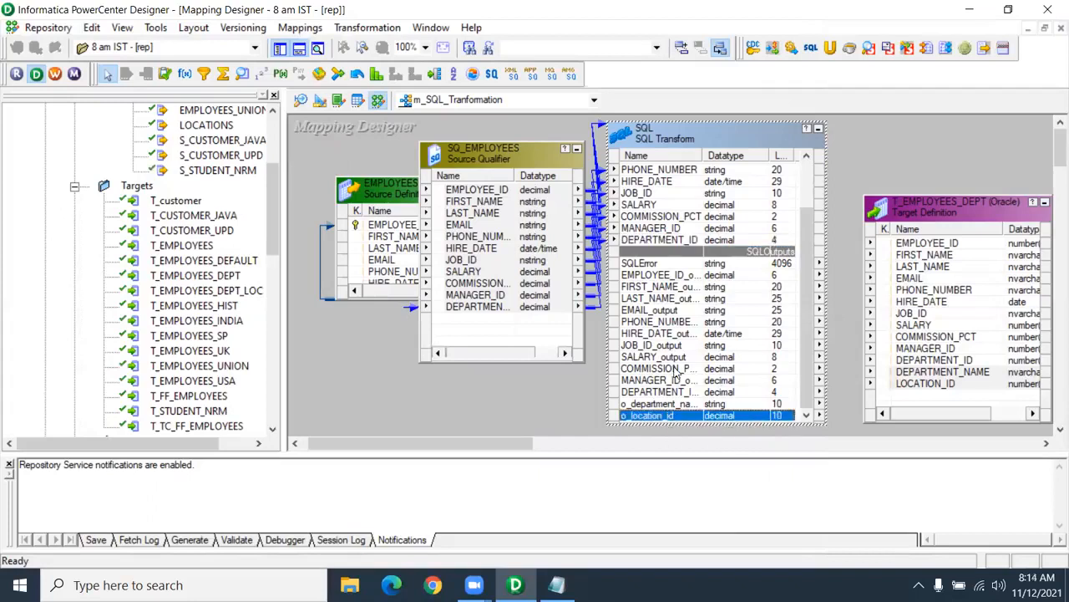
{"action": "left_click", "coordinate": [663, 277], "text": "shift"}
{"action": "left_click_drag", "start_coordinate": [725, 276], "coordinate": [996, 216]}
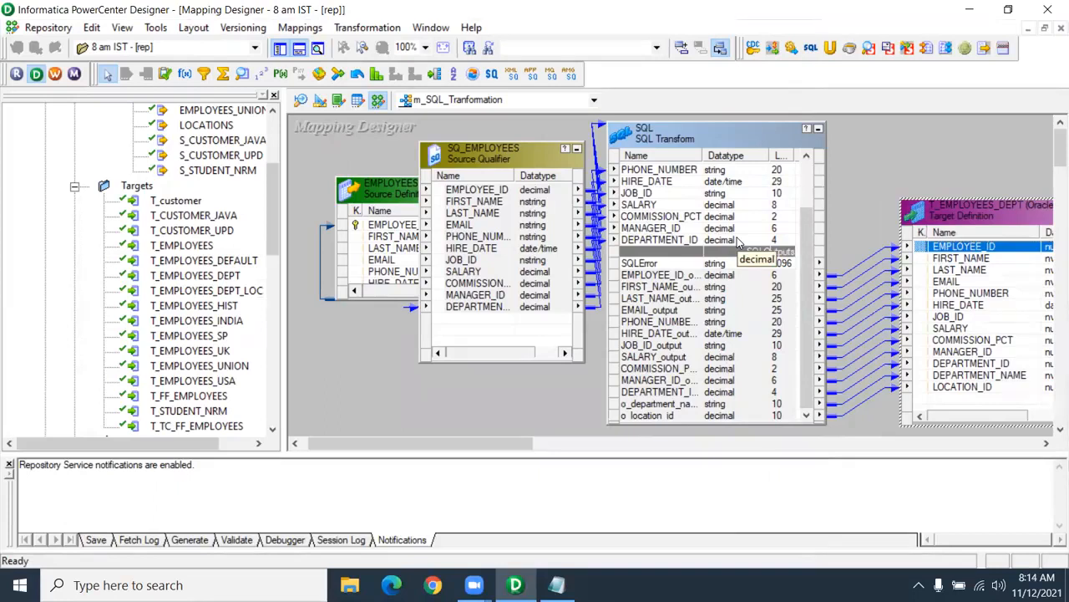
- Save the mapping with Ctrl+S and launch the Workflow Manager
{"action": "left_click", "coordinate": [845, 201]}
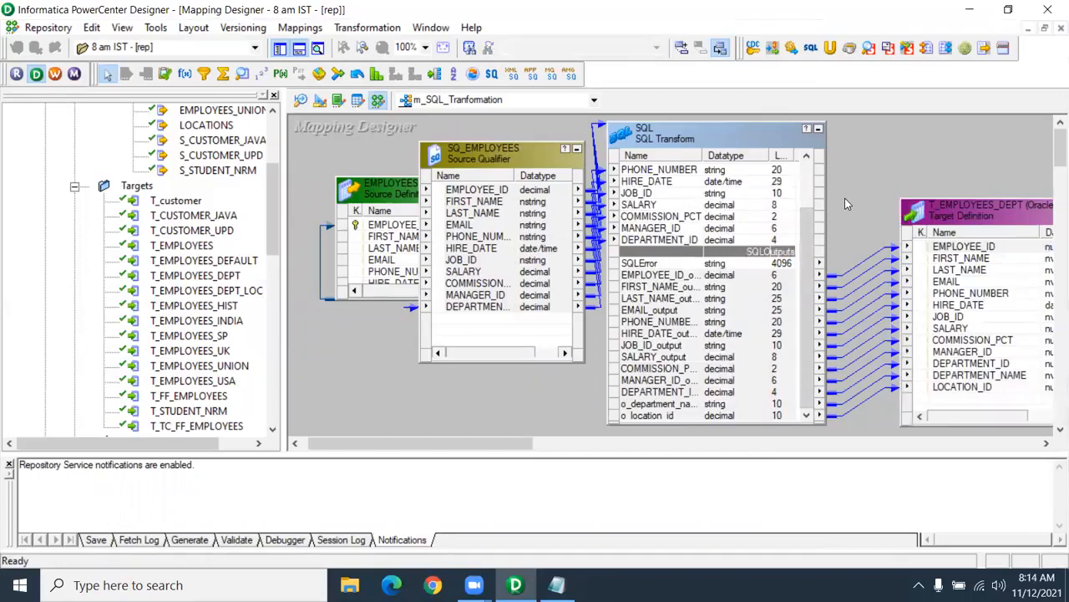
{"action": "key", "text": "ctrl+s"}
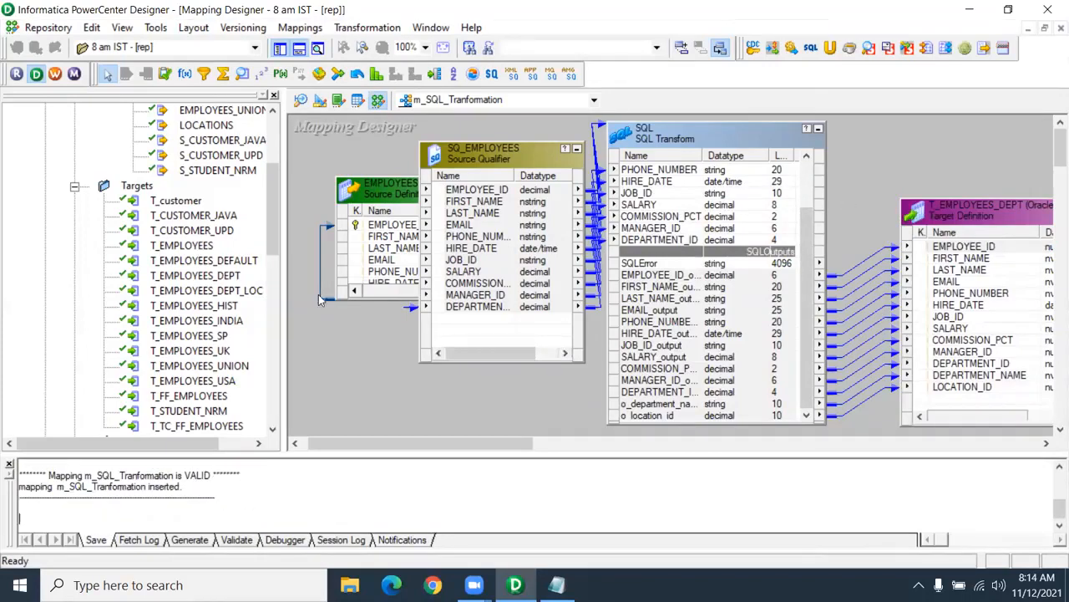
{"action": "left_click", "coordinate": [55, 76]}
- Dismiss the Workflow Manager startup tip and maximize its window
{"action": "mouse_move", "coordinate": [541, 583]}
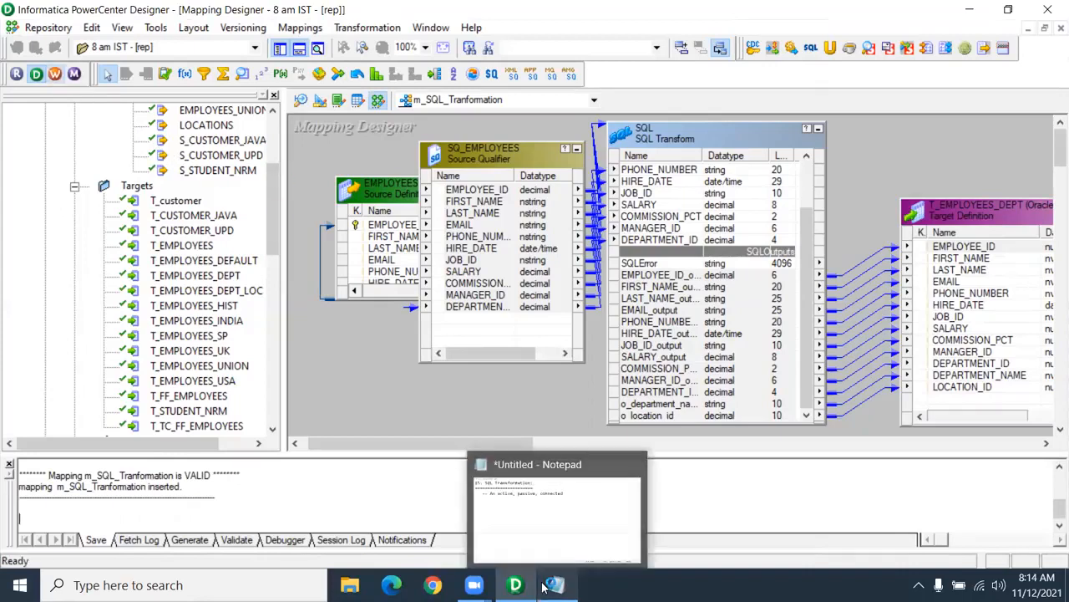
{"action": "key", "text": "super+d"}
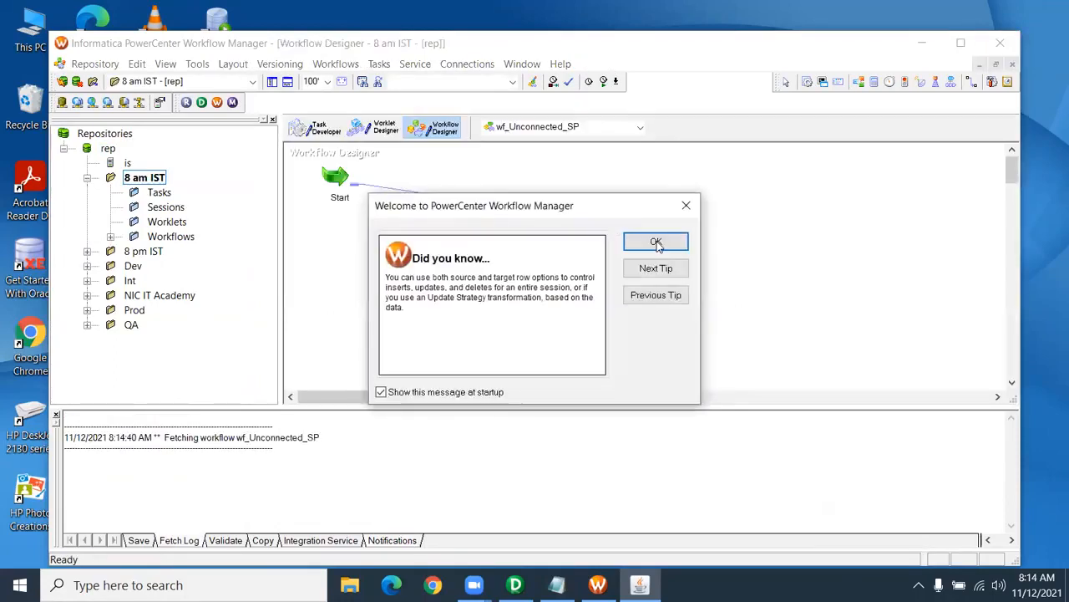
{"action": "left_click", "coordinate": [641, 241]}
{"action": "double_click", "coordinate": [635, 47]}
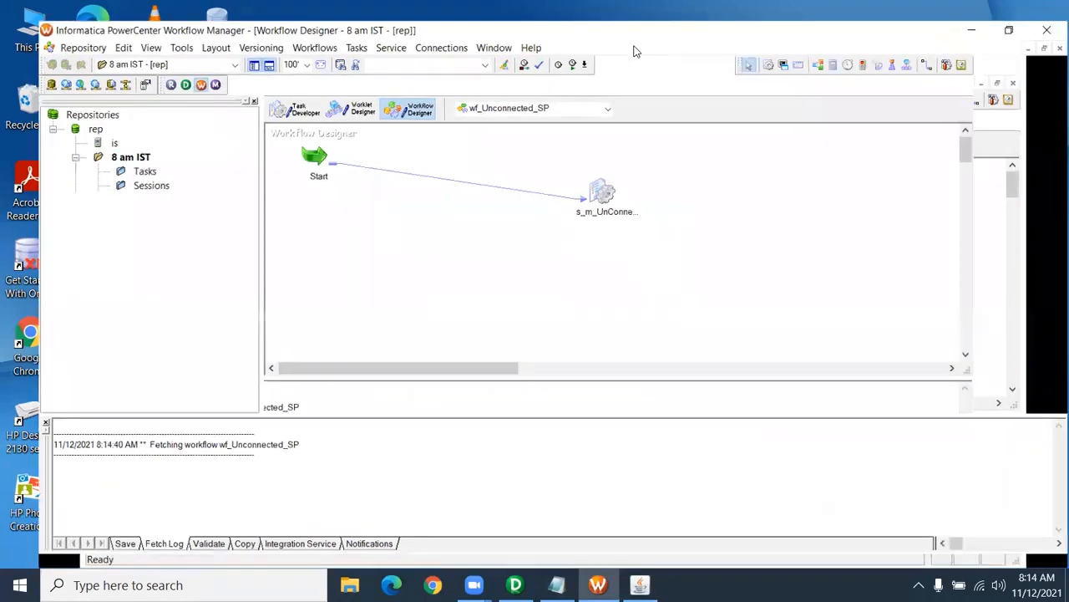
- Create the workflow wf_SQL_Transformation, then switch back to the Designer
{"action": "left_click", "coordinate": [286, 27]}
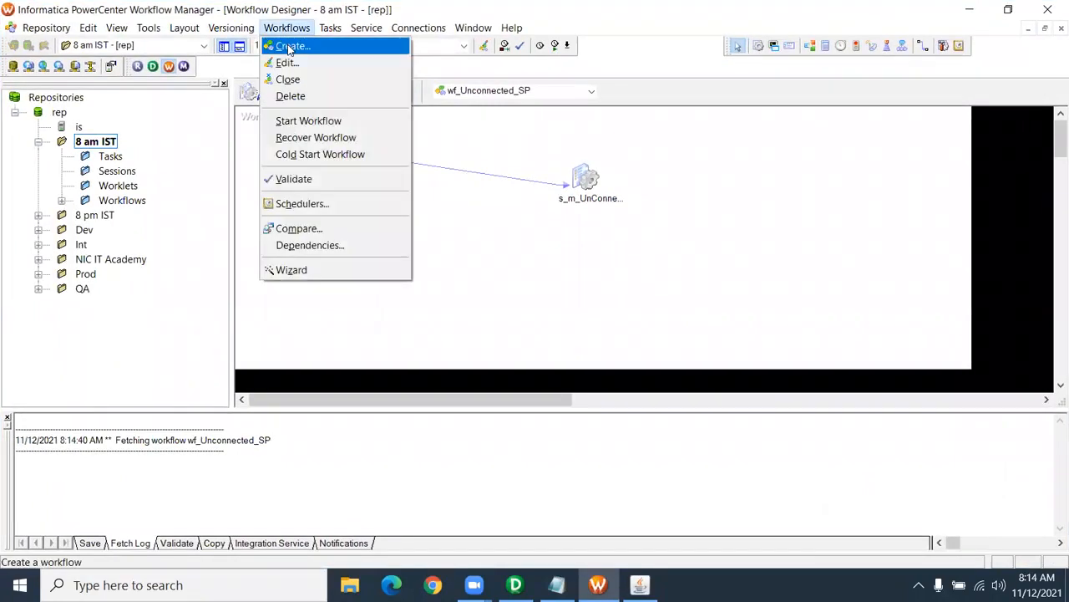
{"action": "left_click", "coordinate": [287, 43]}
{"action": "type", "text": "wf_SQL"}
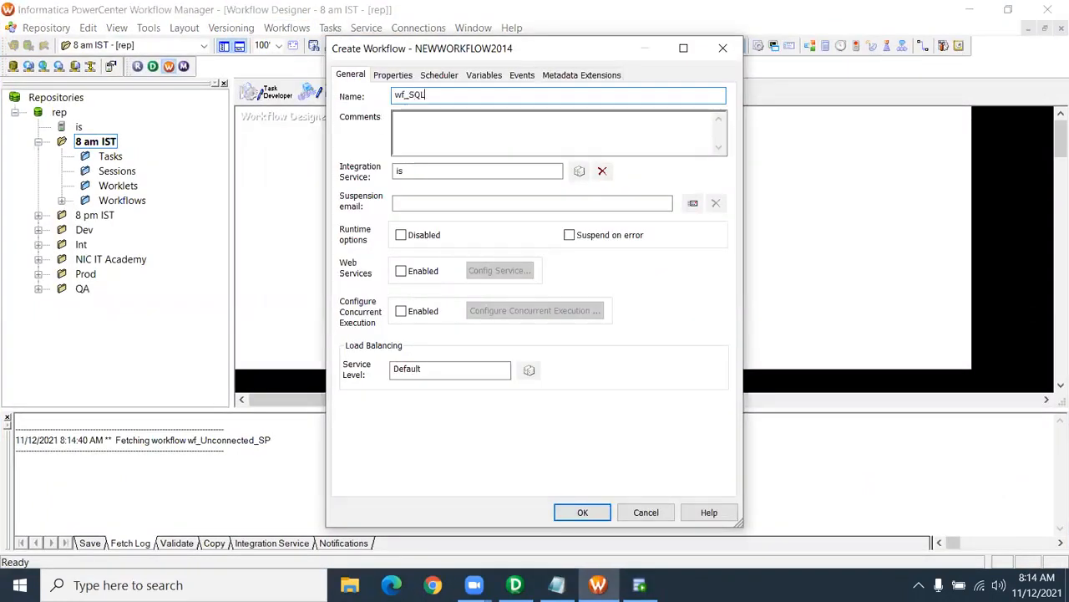
{"action": "type", "text": "_Transformation"}
{"action": "key", "text": "Return"}
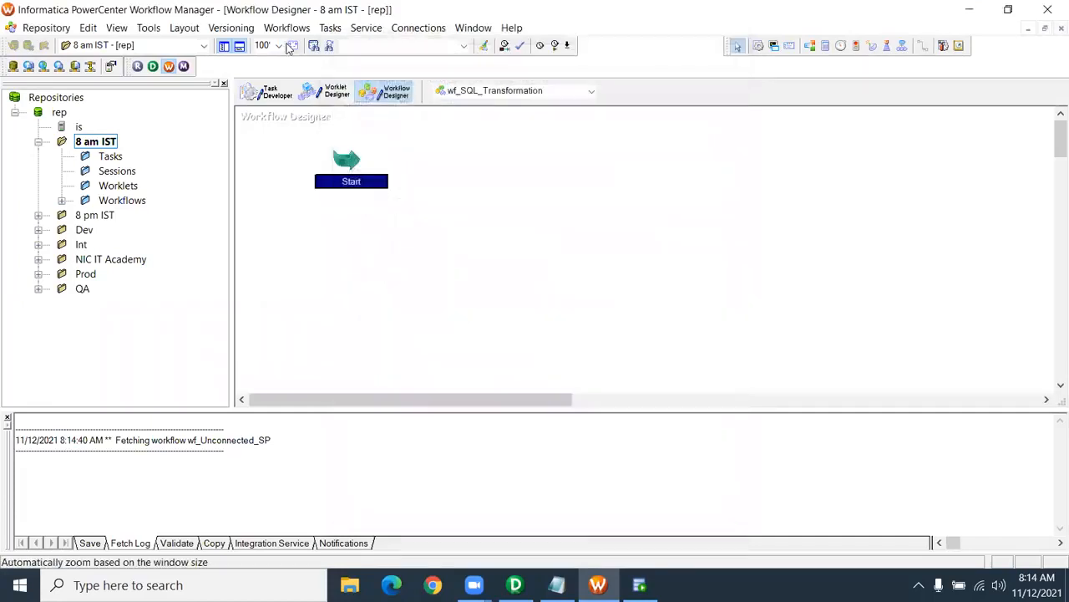
{"action": "left_click", "coordinate": [515, 585]}
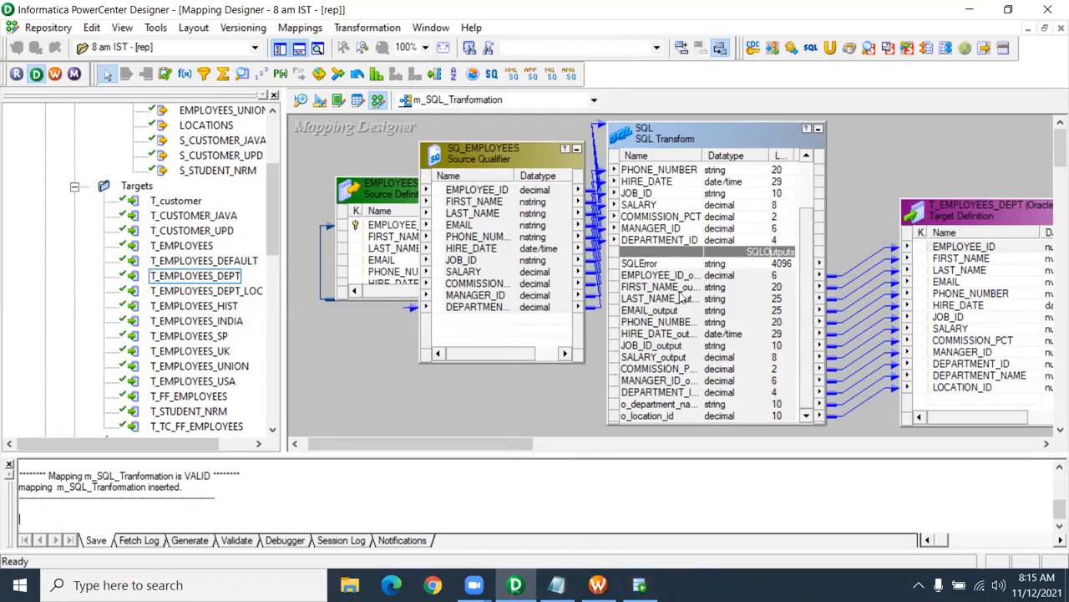
- Edit the SQL transform and expand its empty SQL Query field into the SQL Editor
{"action": "left_click", "coordinate": [675, 405]}
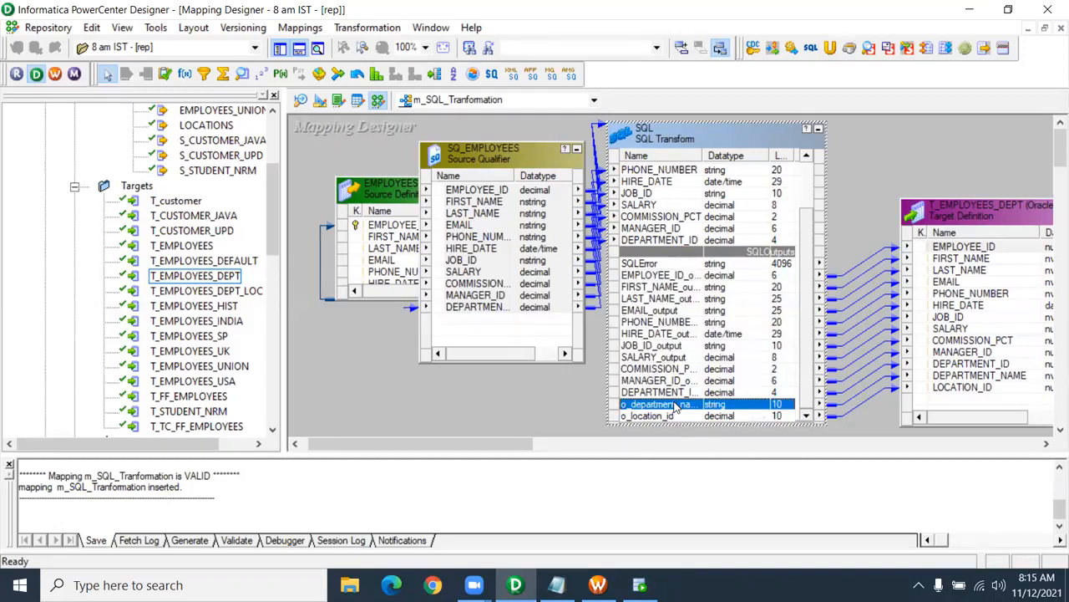
{"action": "double_click", "coordinate": [675, 406]}
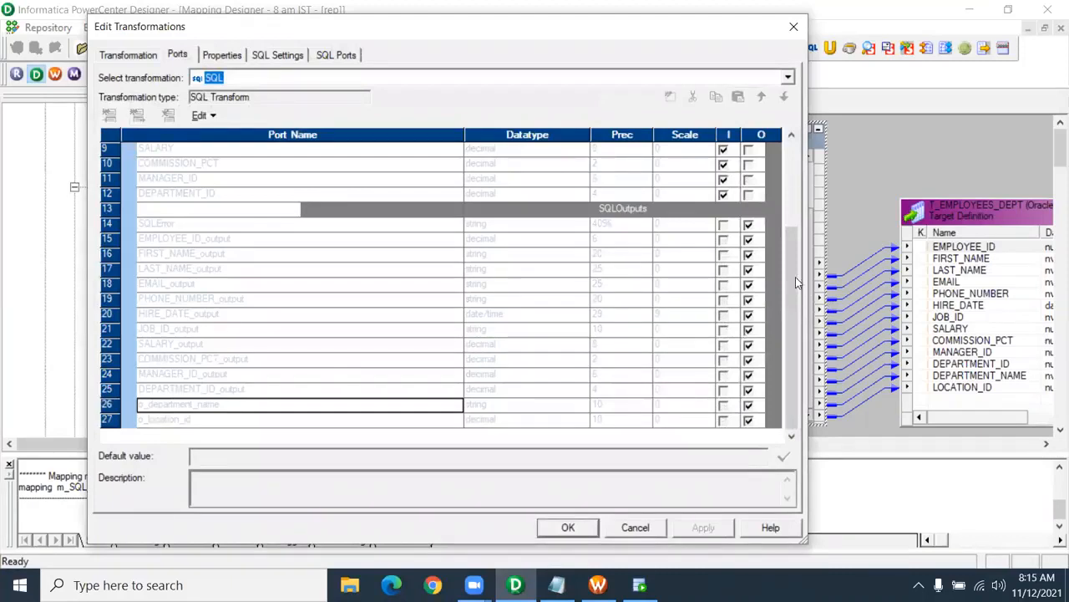
{"action": "left_click", "coordinate": [291, 58]}
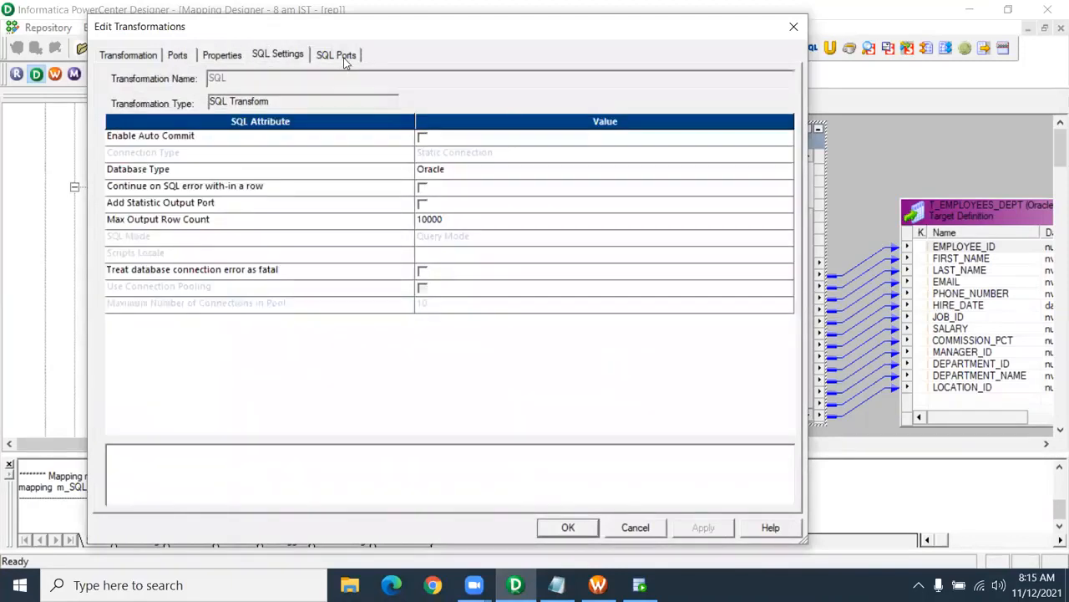
{"action": "left_click", "coordinate": [340, 60]}
{"action": "left_click", "coordinate": [205, 434]}
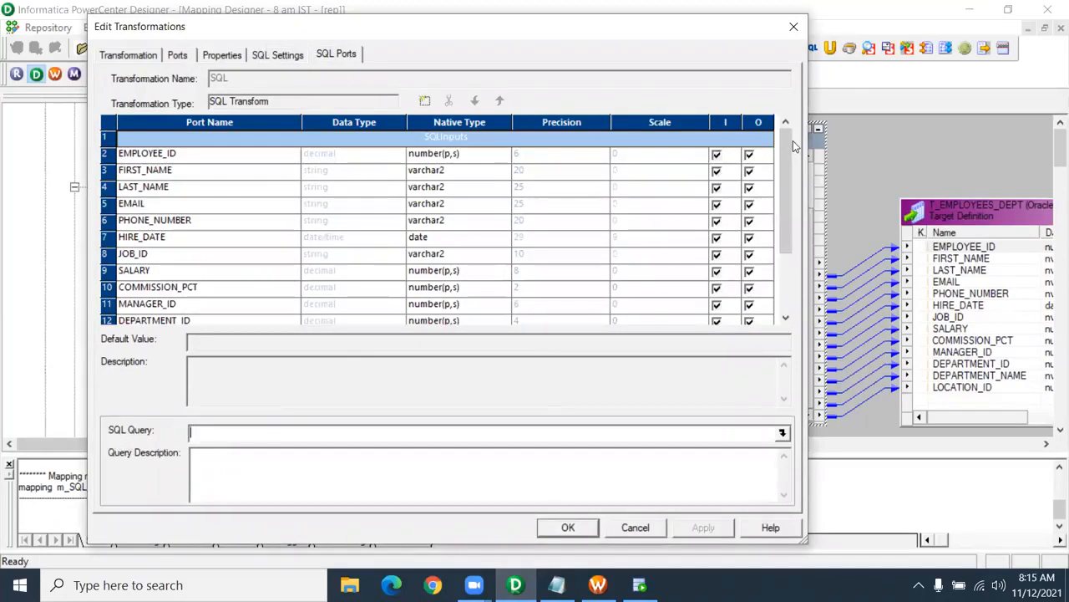
{"action": "scroll", "coordinate": [789, 158], "scroll_direction": "down", "scroll_amount": 2}
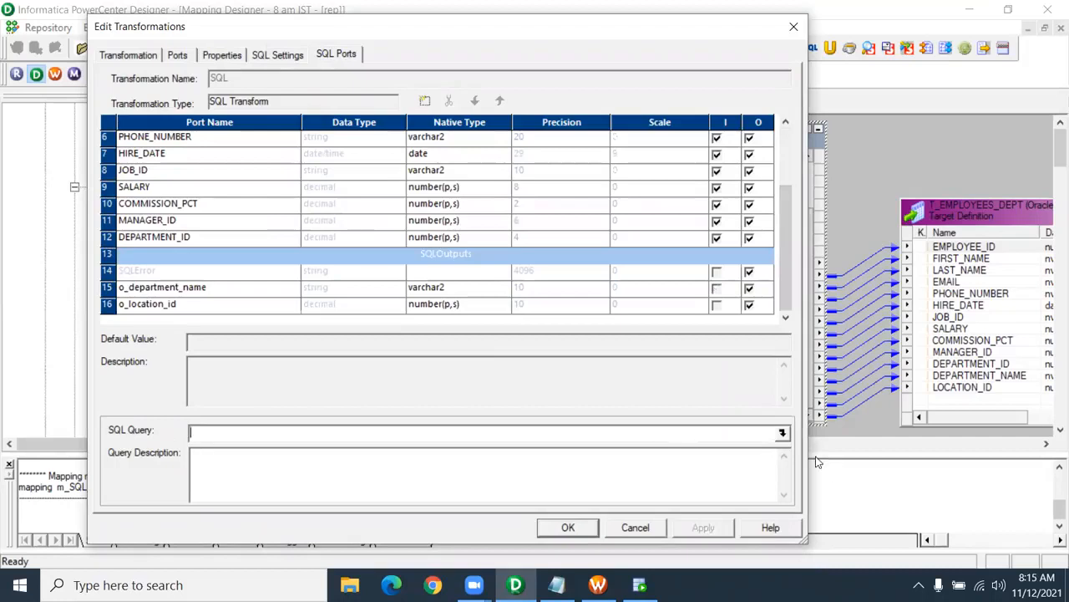
{"action": "left_click", "coordinate": [783, 434]}
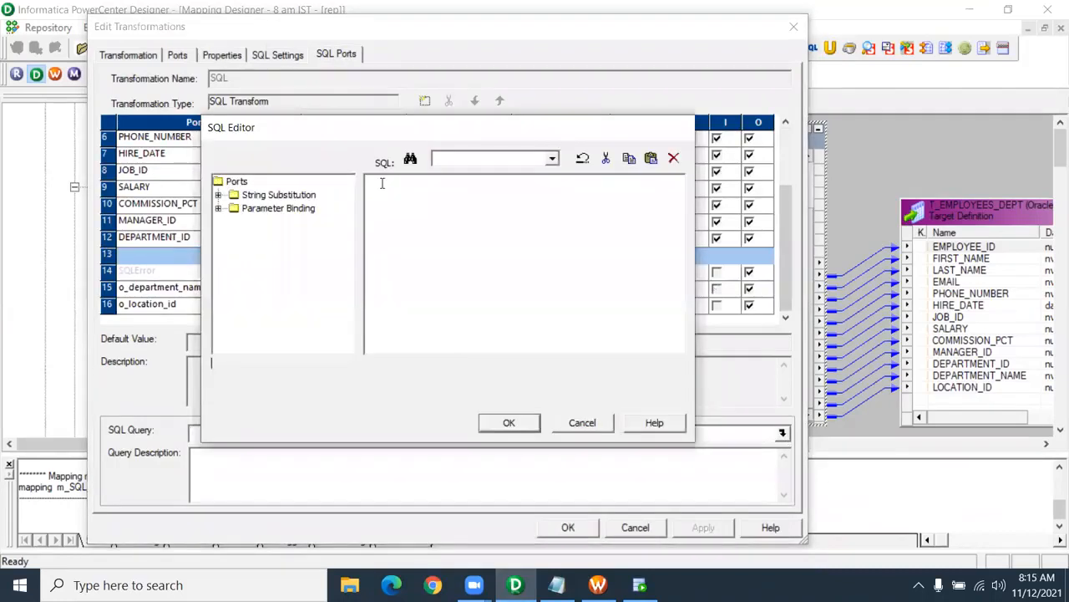
- Enter 'select department_name,location_id from hr.departments where department_id=?DEPARTMENT_ID?', binding the DEPARTMENT_ID port
{"action": "type", "text": "select department"}
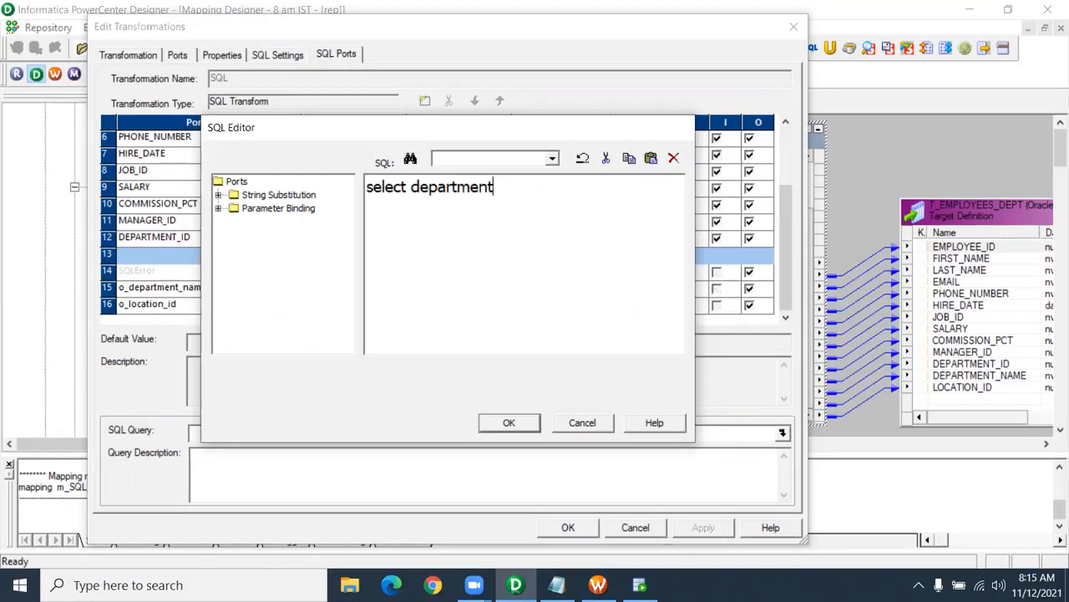
{"action": "type", "text": "_name,location_id"}
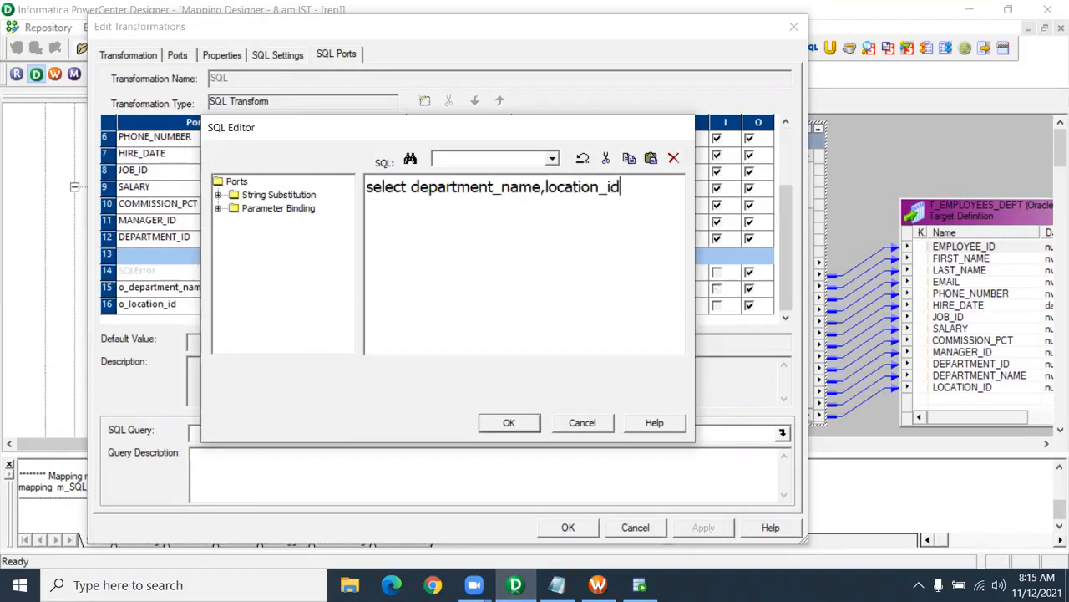
{"action": "type", "text": " from "}
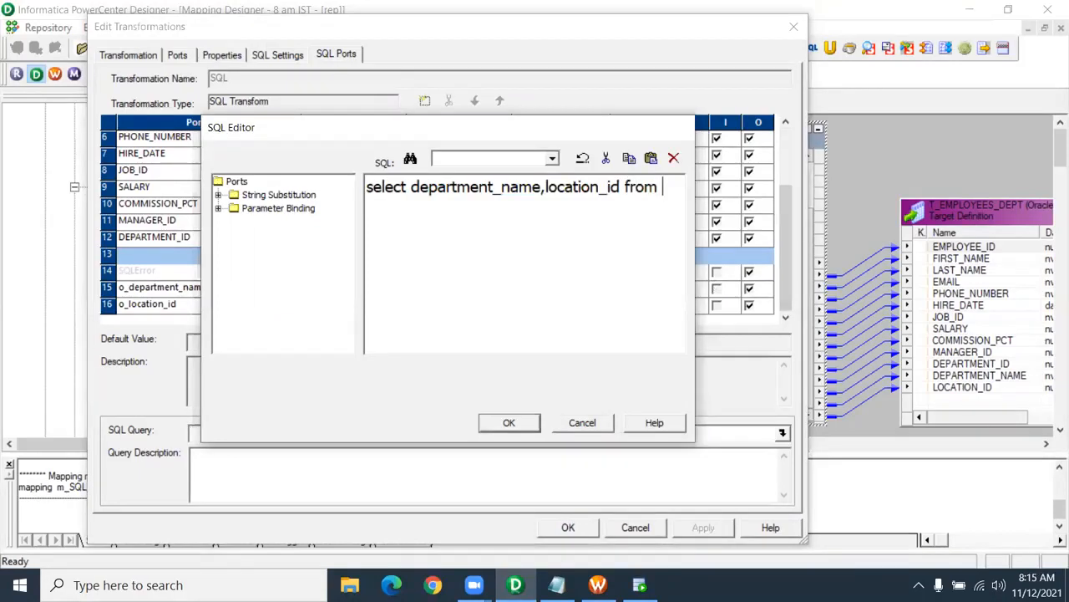
{"action": "type", "text": "hr."}
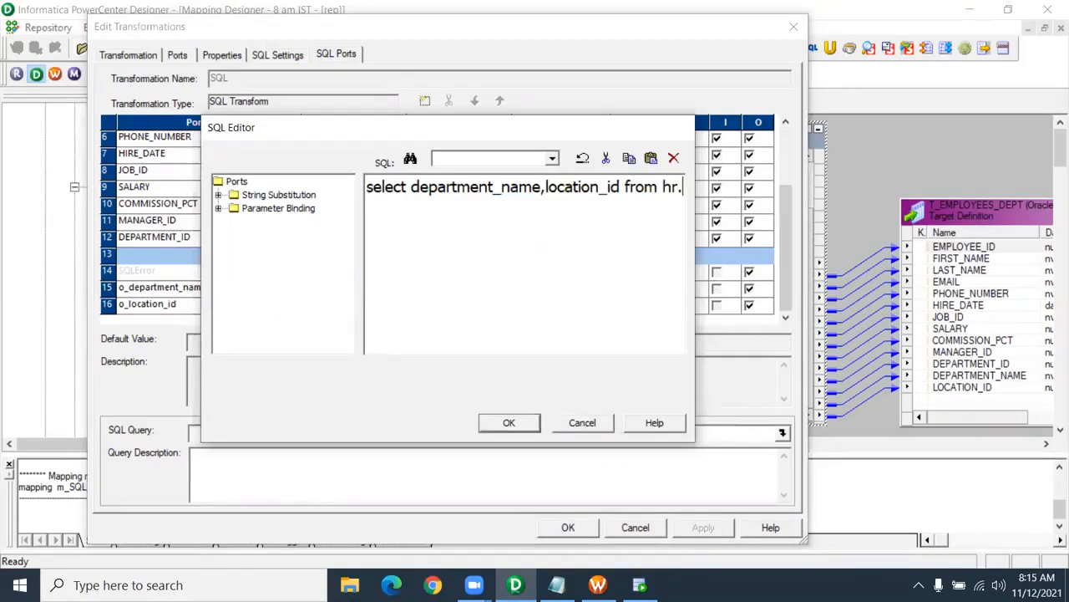
{"action": "type", "text": "departments where "}
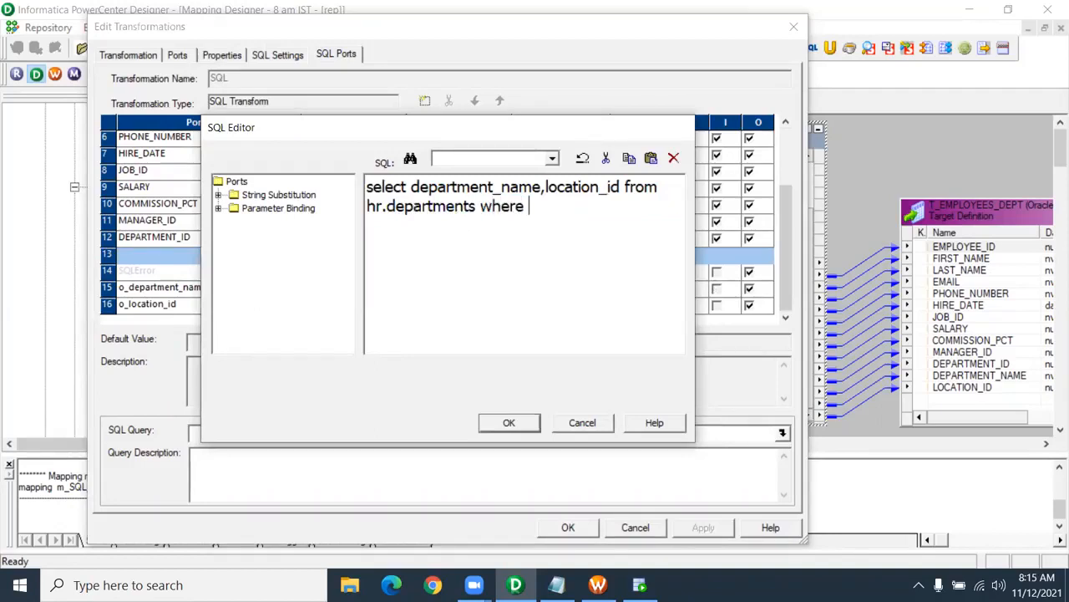
{"action": "type", "text": "department_id="}
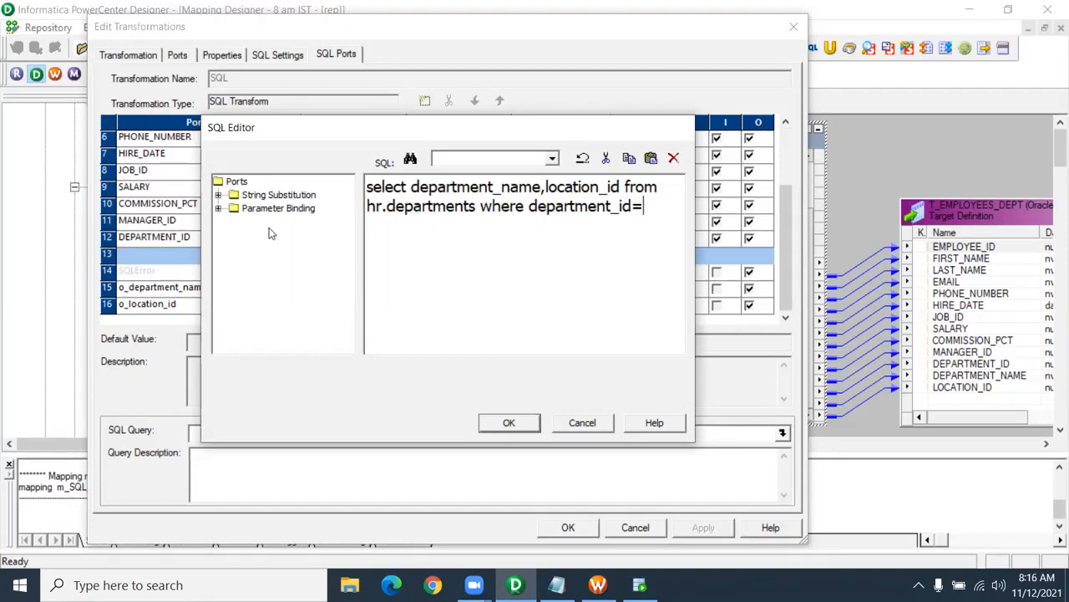
{"action": "left_click", "coordinate": [218, 208]}
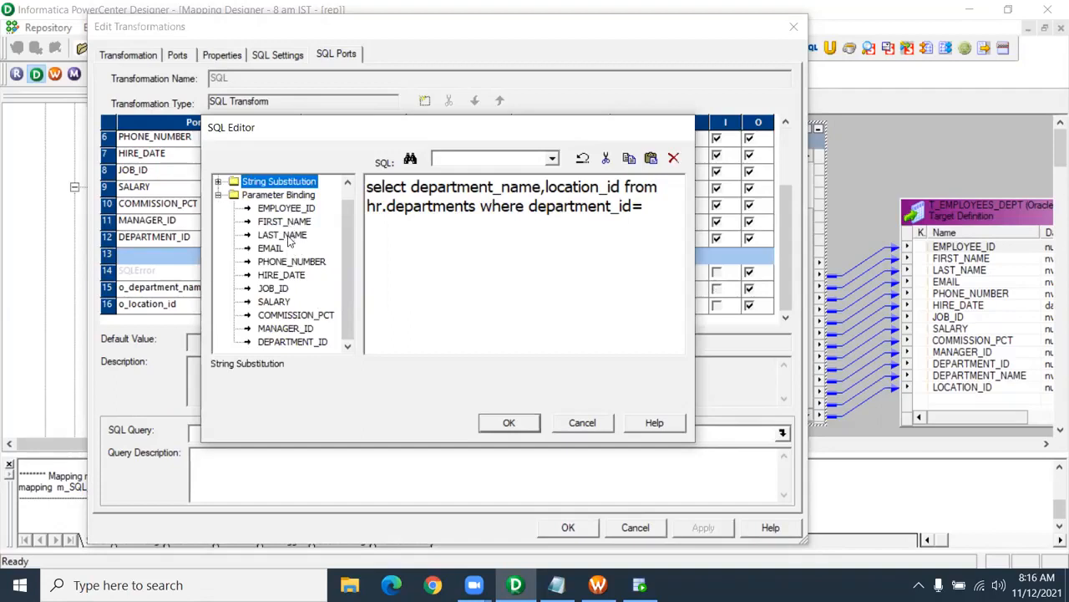
{"action": "left_click", "coordinate": [278, 198]}
{"action": "left_click", "coordinate": [301, 344]}
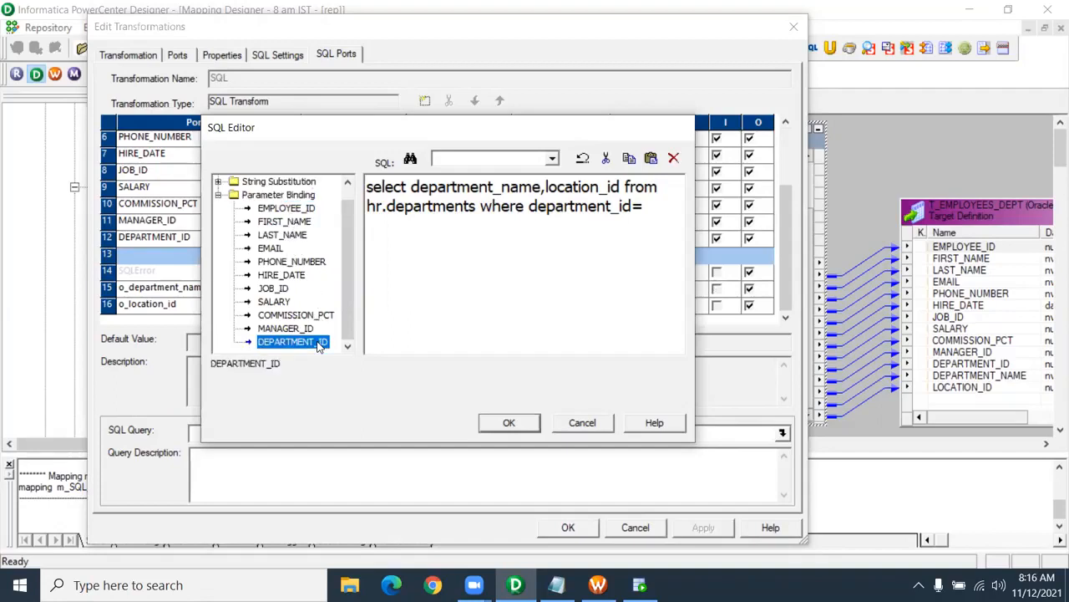
{"action": "double_click", "coordinate": [301, 345]}
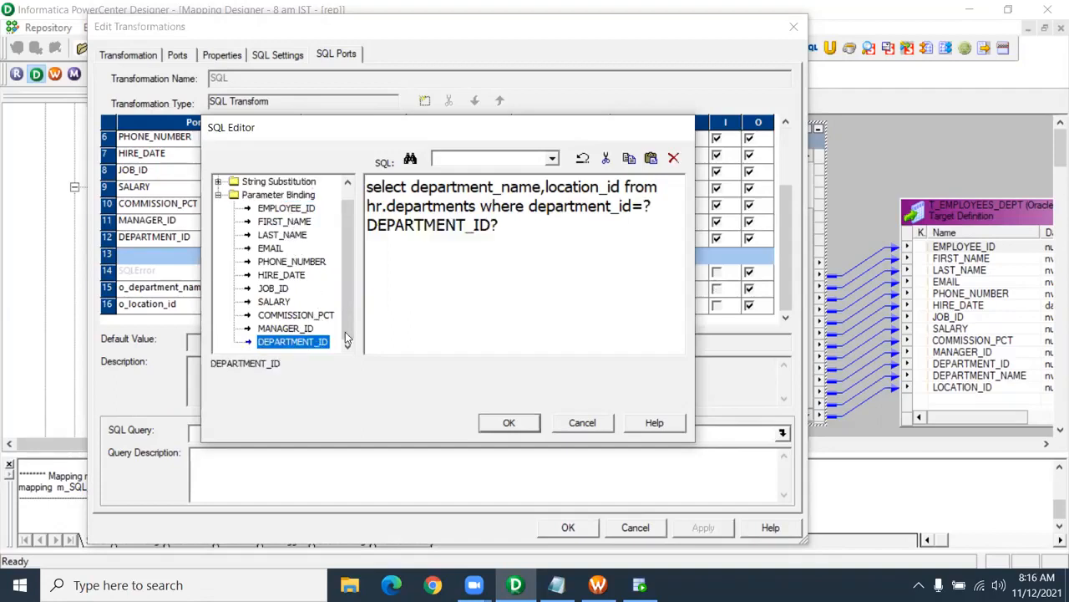
{"action": "left_click", "coordinate": [647, 205]}
{"action": "left_click_drag", "start_coordinate": [644, 205], "coordinate": [653, 205]}
{"action": "left_click_drag", "start_coordinate": [490, 225], "coordinate": [499, 225]}
{"action": "left_click_drag", "start_coordinate": [643, 206], "coordinate": [650, 207]}
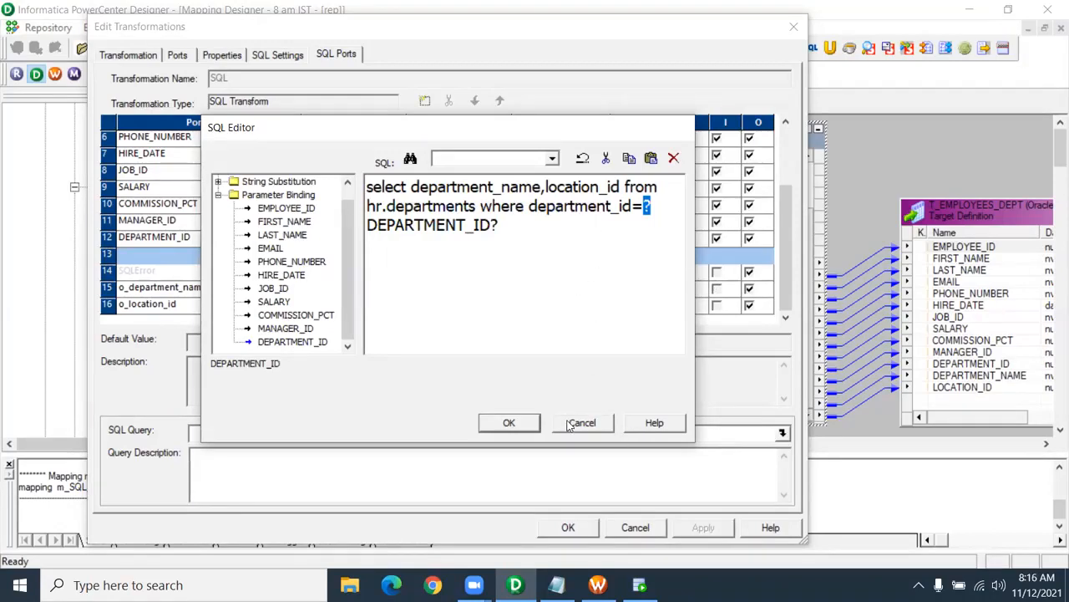
- Apply the query to the SQL transformation, close its editor and save the mapping
{"action": "left_click", "coordinate": [508, 422]}
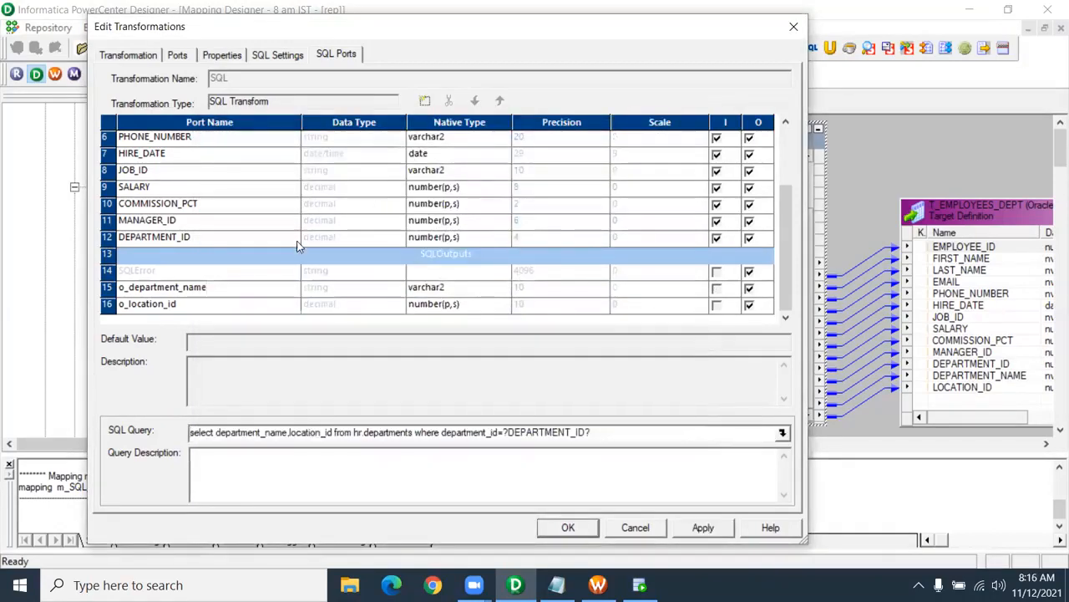
{"action": "left_click_drag", "start_coordinate": [603, 433], "coordinate": [176, 431]}
{"action": "left_click_drag", "start_coordinate": [503, 432], "coordinate": [593, 432]}
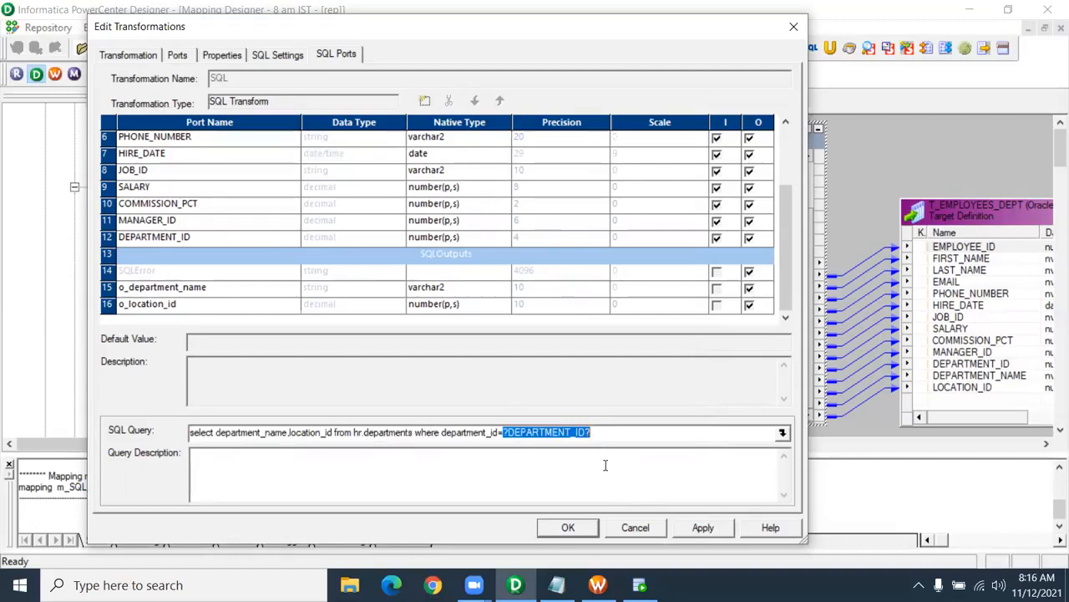
{"action": "left_click", "coordinate": [702, 529]}
{"action": "left_click", "coordinate": [589, 533]}
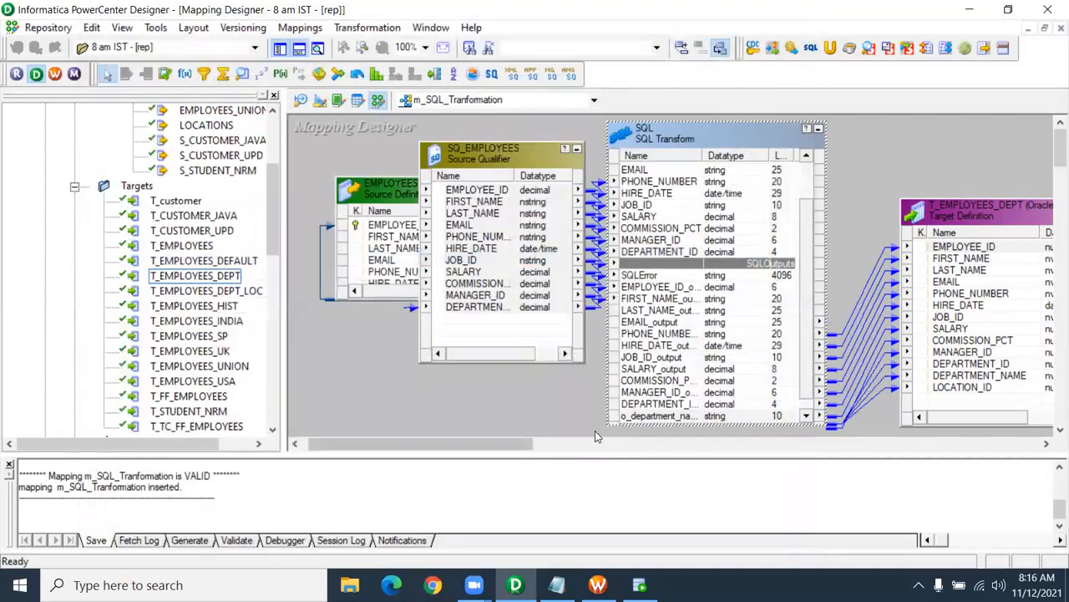
{"action": "key", "text": "ctrl+s"}
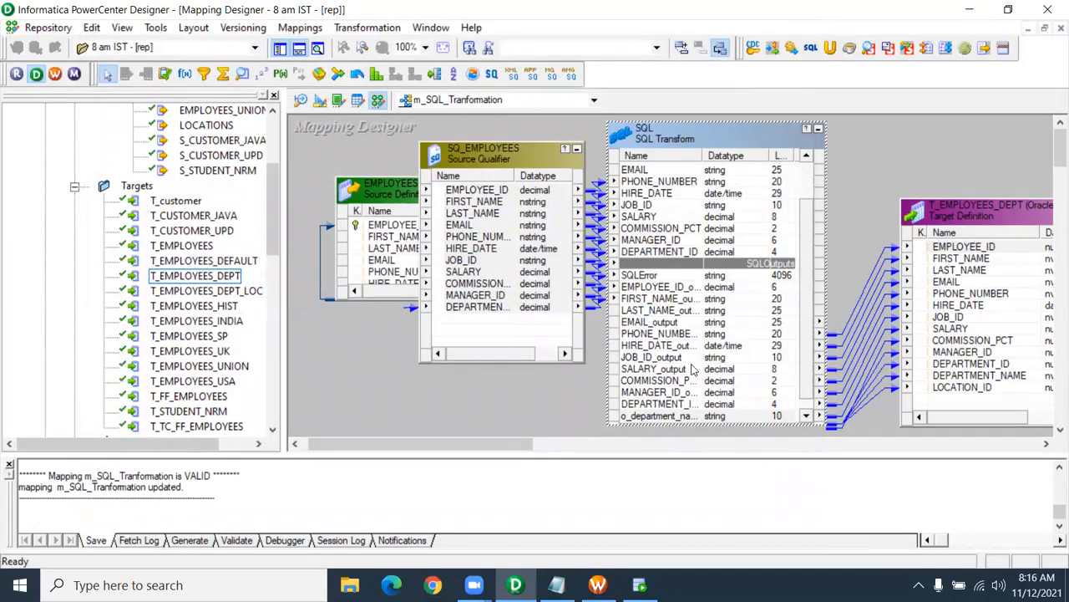
- Review the SQL transformation's DEPARTMENT_ID, o_department_name and o_location_id ports, then go to Workflow Manager
{"action": "double_click", "coordinate": [664, 140]}
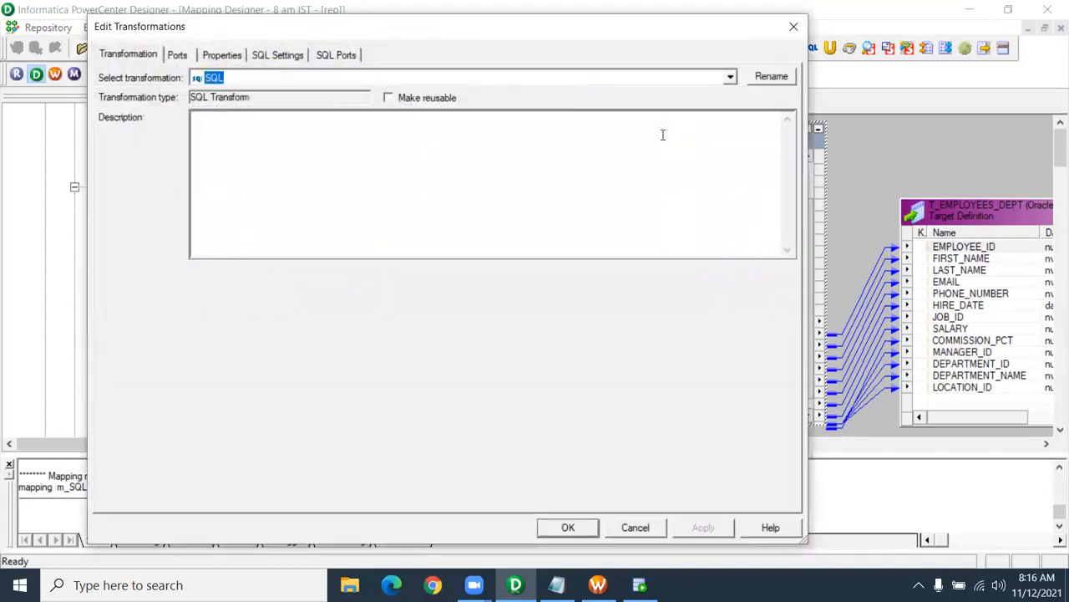
{"action": "left_click", "coordinate": [338, 57]}
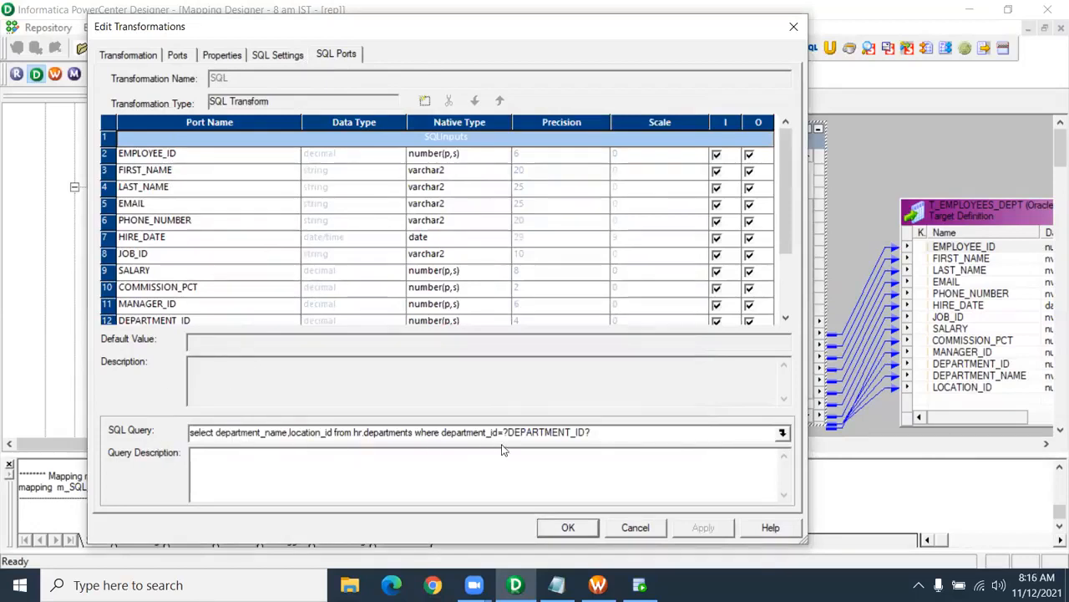
{"action": "left_click", "coordinate": [568, 527]}
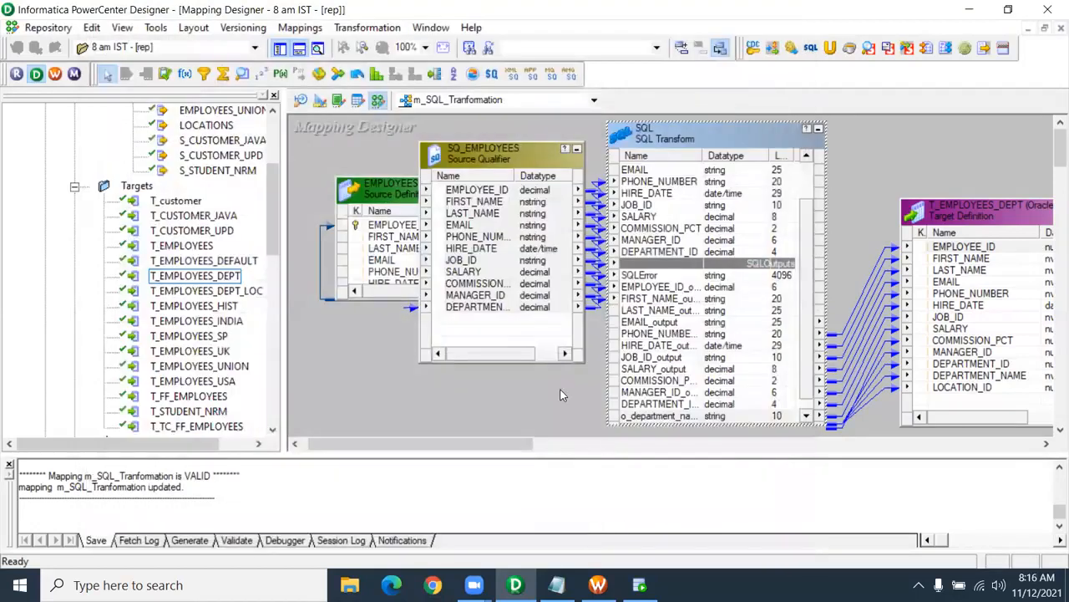
{"action": "left_click", "coordinate": [684, 411]}
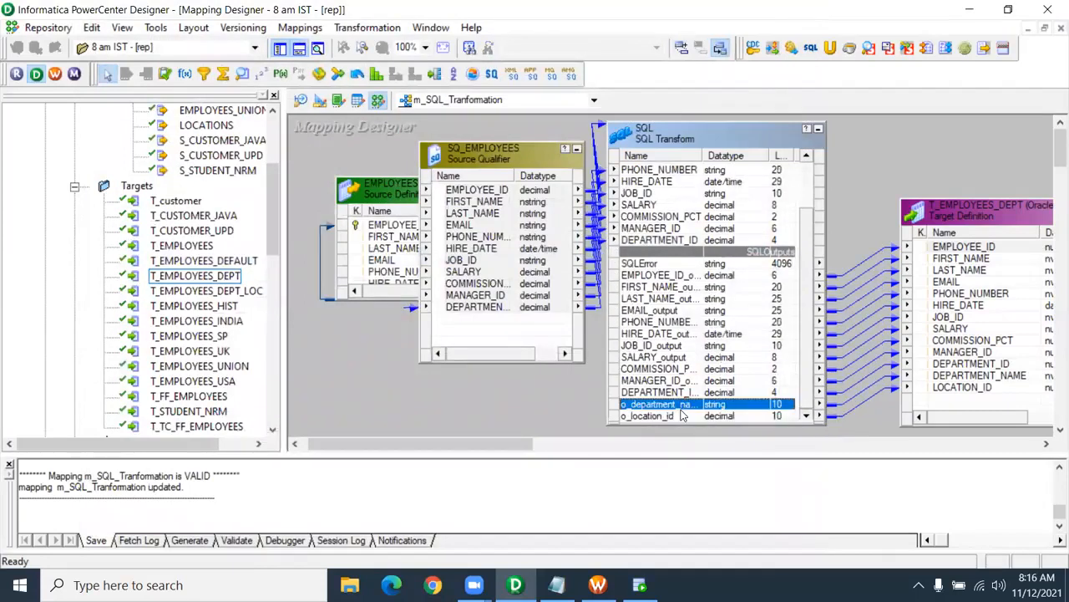
{"action": "left_click", "coordinate": [679, 415]}
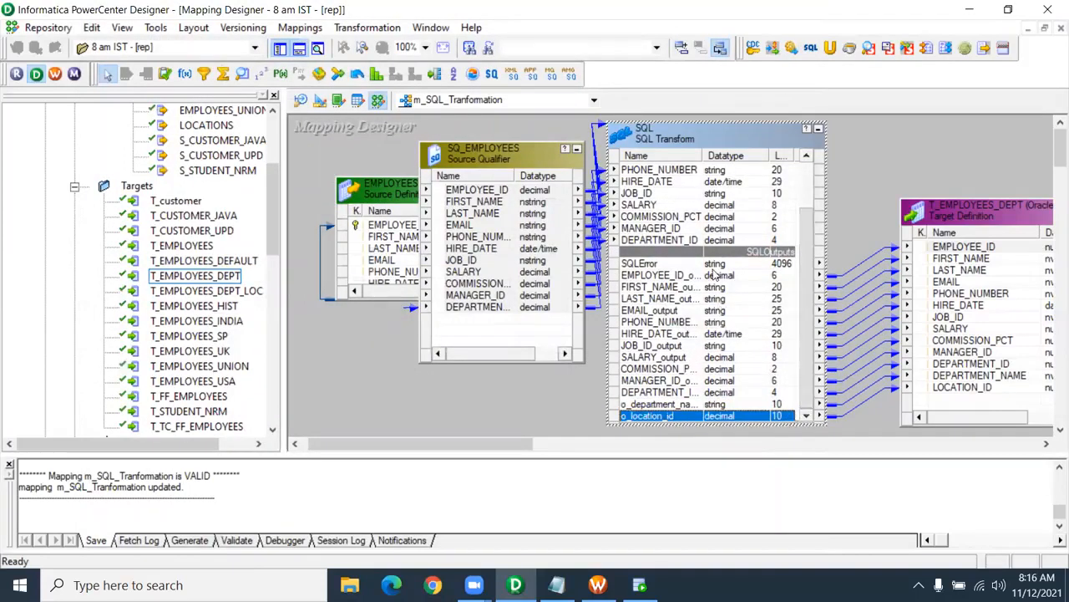
{"action": "left_click", "coordinate": [670, 240]}
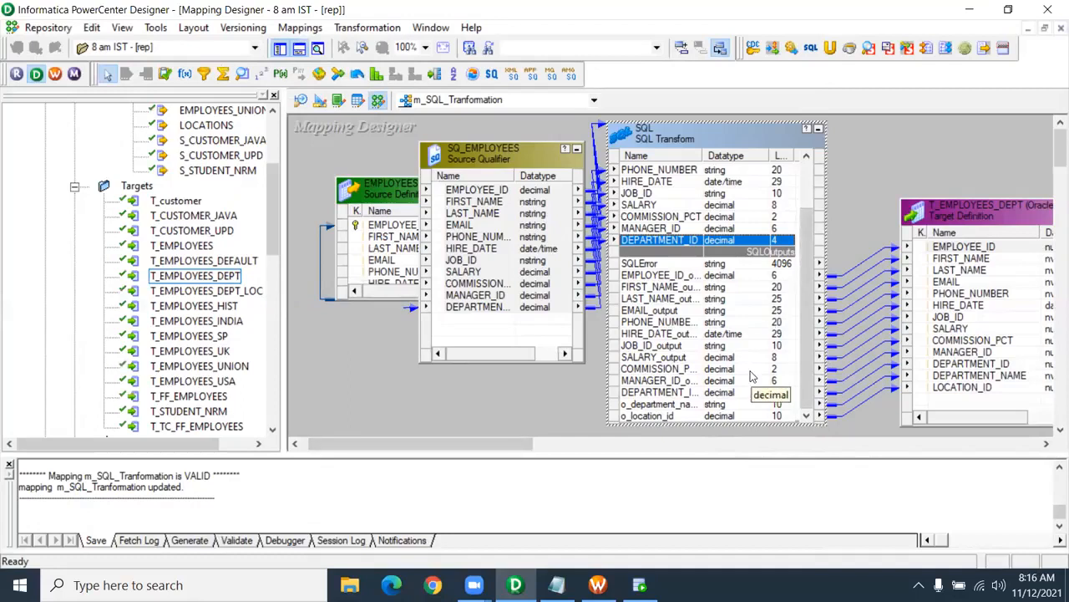
{"action": "left_click", "coordinate": [597, 585]}
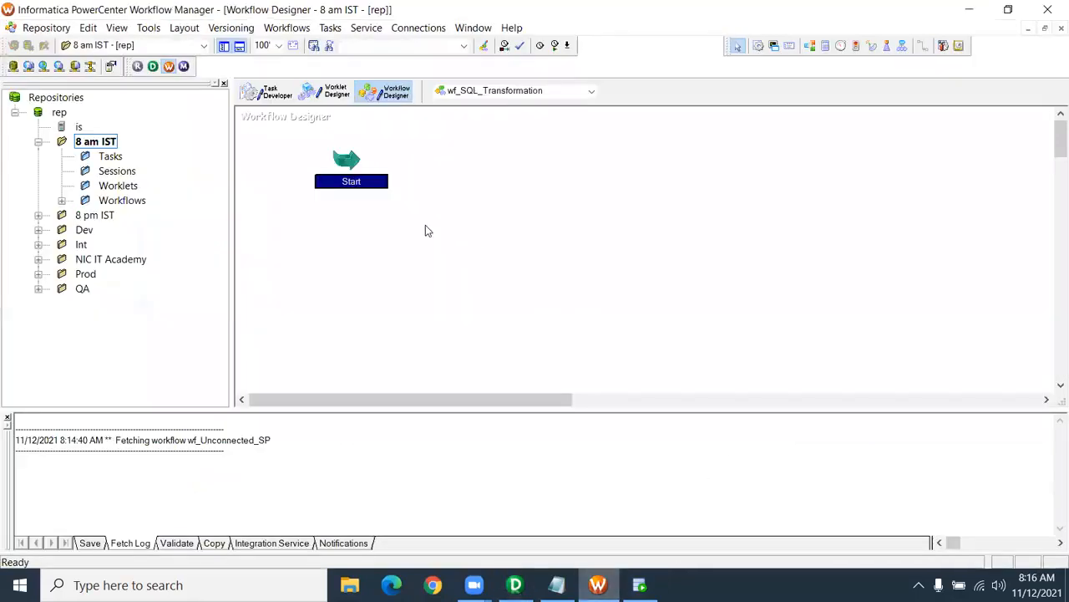
- Add a session task for the m_SQL_Transformation mapping to the workflow
{"action": "left_click", "coordinate": [758, 46]}
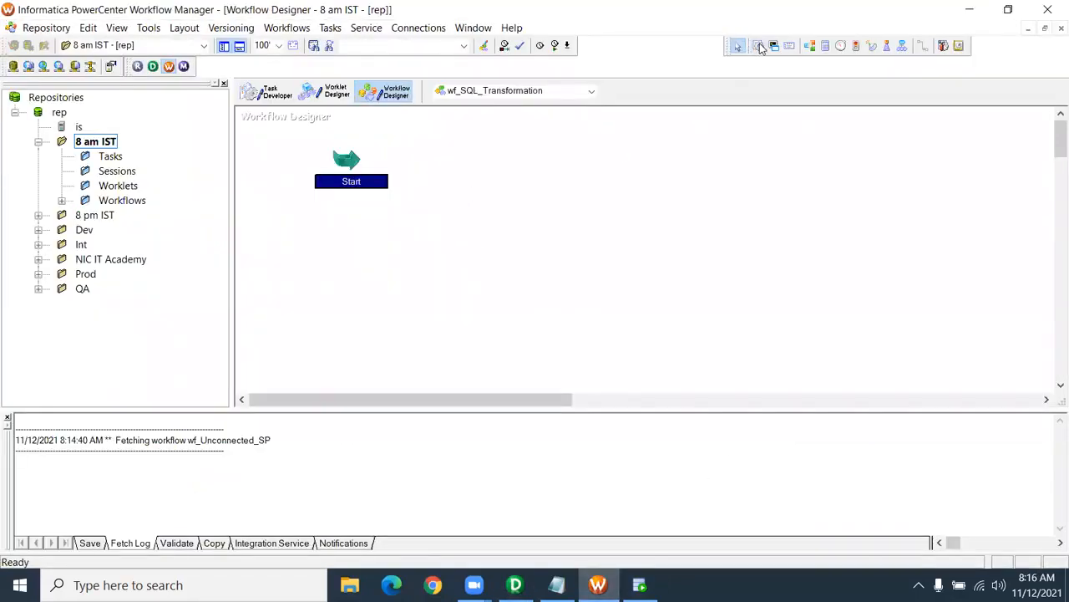
{"action": "left_click", "coordinate": [633, 188]}
{"action": "scroll", "coordinate": [480, 332], "scroll_direction": "down", "scroll_amount": 2}
{"action": "scroll", "coordinate": [481, 333], "scroll_direction": "down", "scroll_amount": 3}
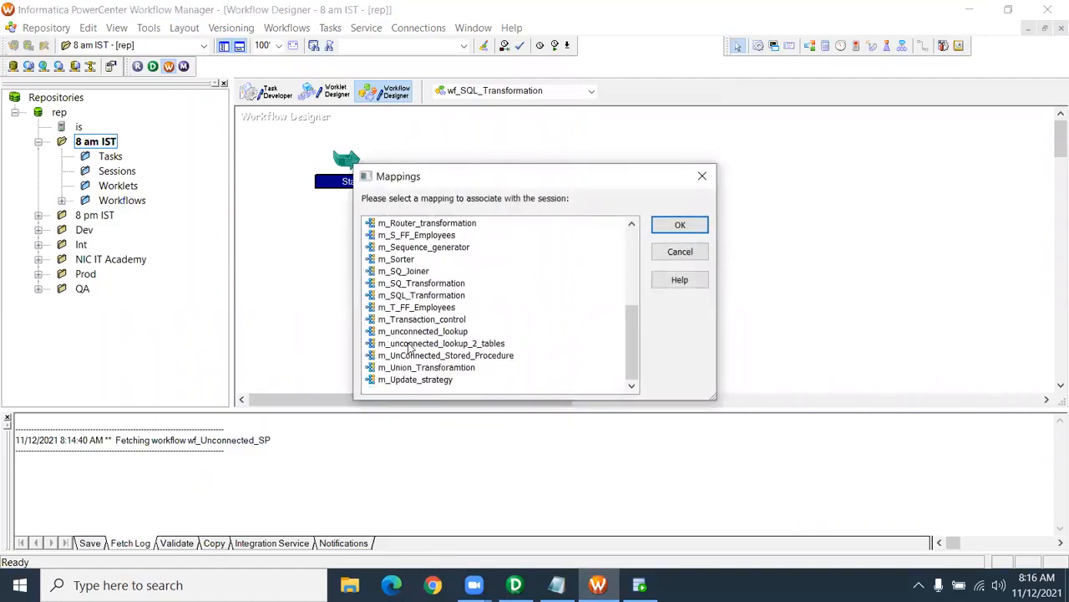
{"action": "left_click", "coordinate": [426, 297]}
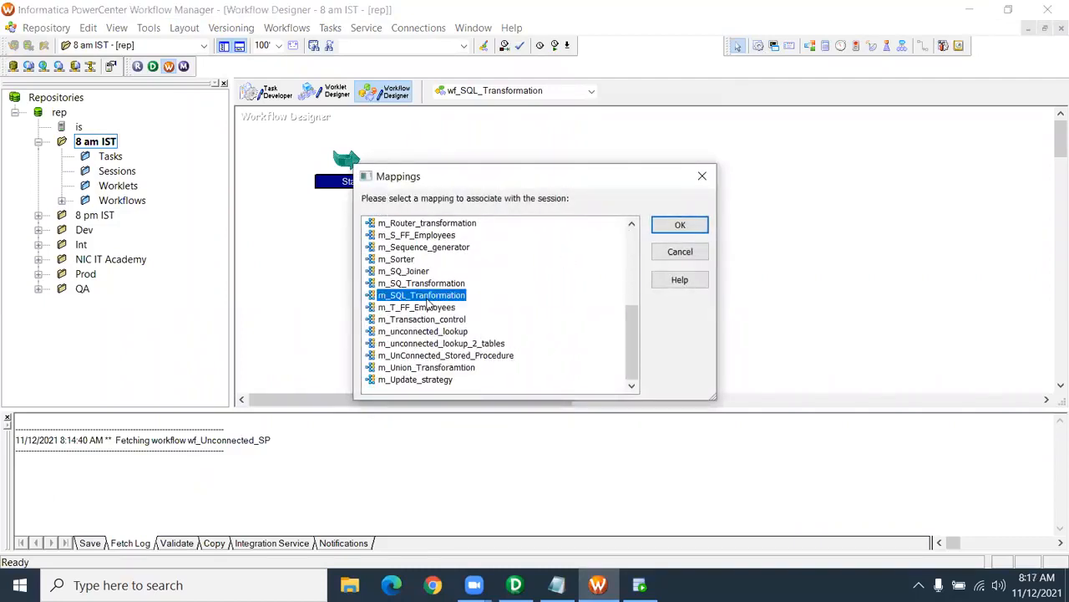
{"action": "left_click", "coordinate": [673, 226]}
- Link Start to the new session and show the session's Mapping settings
{"action": "left_click", "coordinate": [922, 46]}
{"action": "left_click_drag", "start_coordinate": [348, 162], "coordinate": [665, 210]}
{"action": "double_click", "coordinate": [667, 209]}
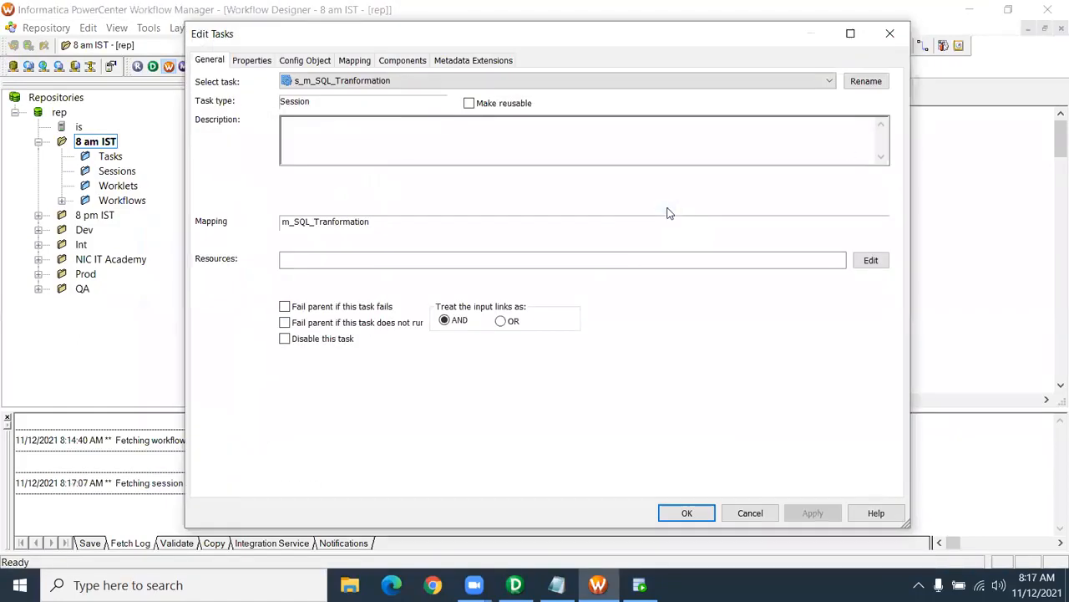
{"action": "left_click", "coordinate": [360, 62]}
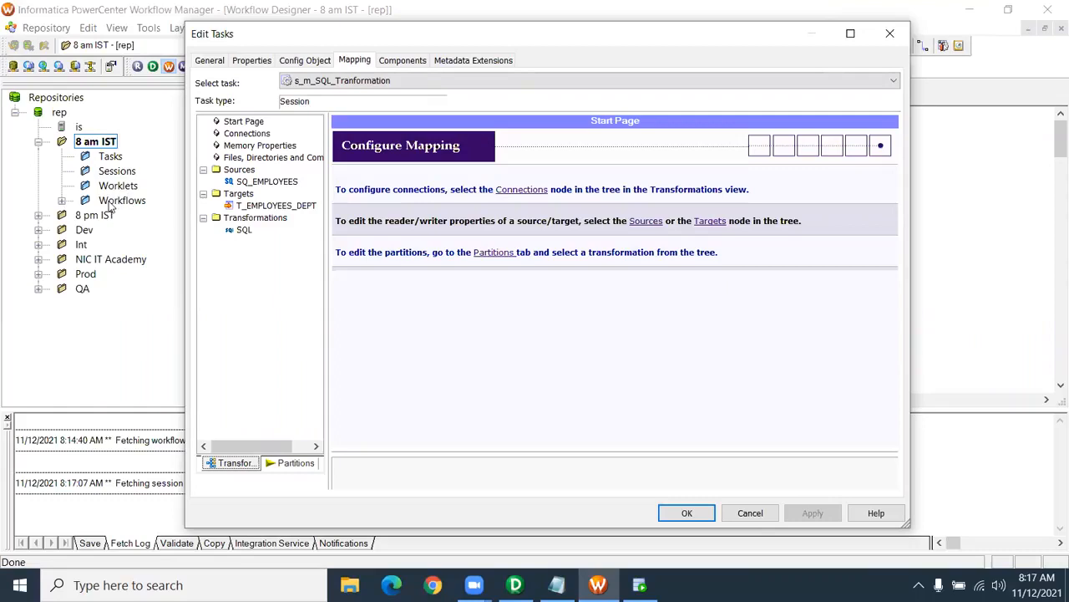
- Give target T_EMPLOYEES_DEPT the Oracle_Tgt connection with Truncate target table enabled, and apply
{"action": "left_click", "coordinate": [267, 182]}
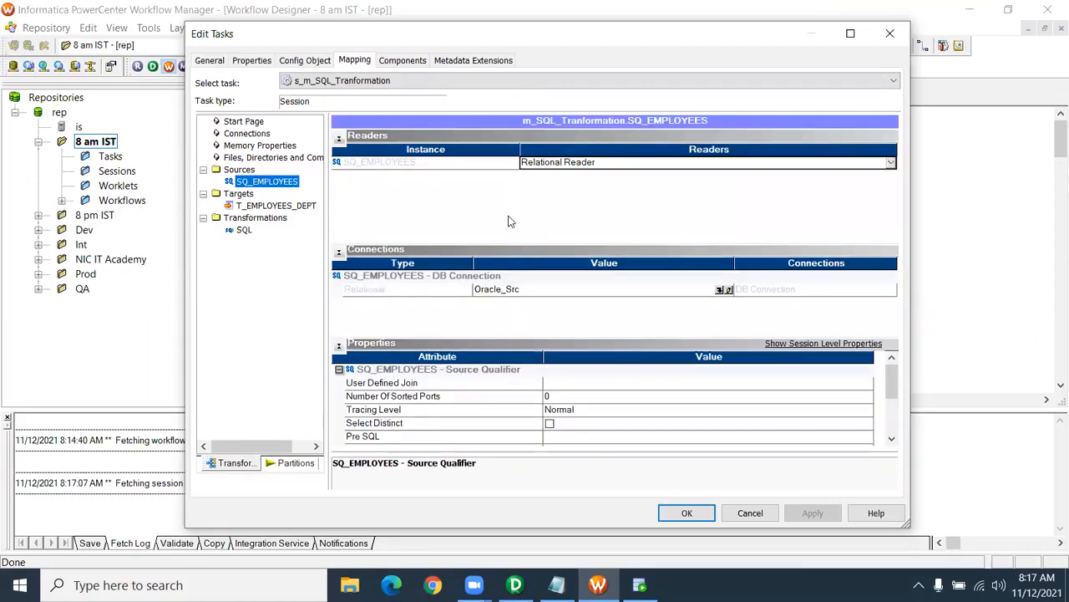
{"action": "left_click", "coordinate": [299, 206]}
{"action": "left_click", "coordinate": [716, 276]}
{"action": "left_click", "coordinate": [543, 290]}
{"action": "left_click", "coordinate": [637, 190]}
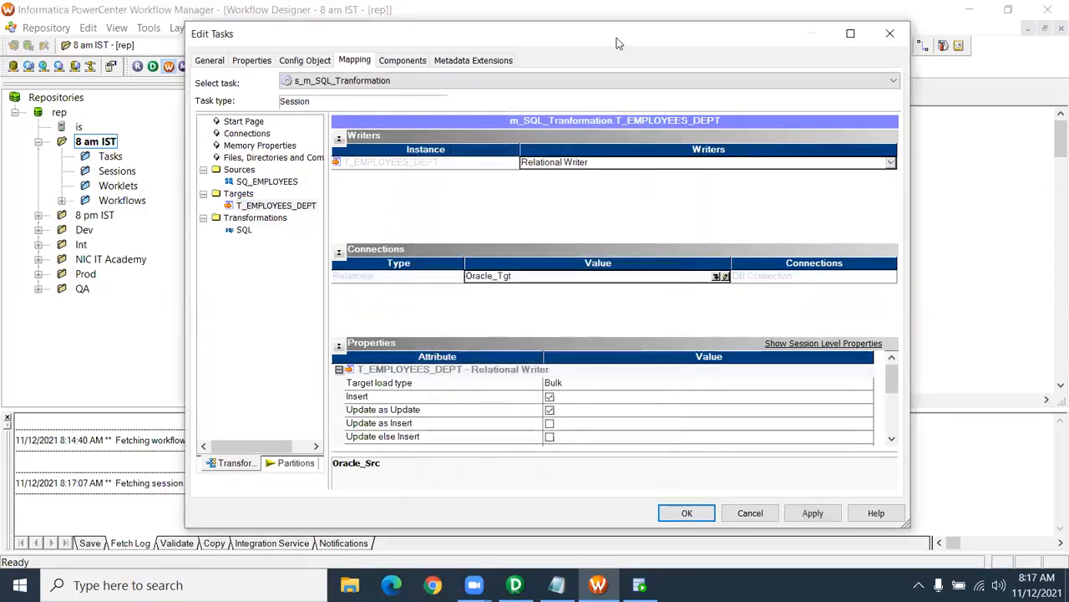
{"action": "left_click", "coordinate": [616, 38]}
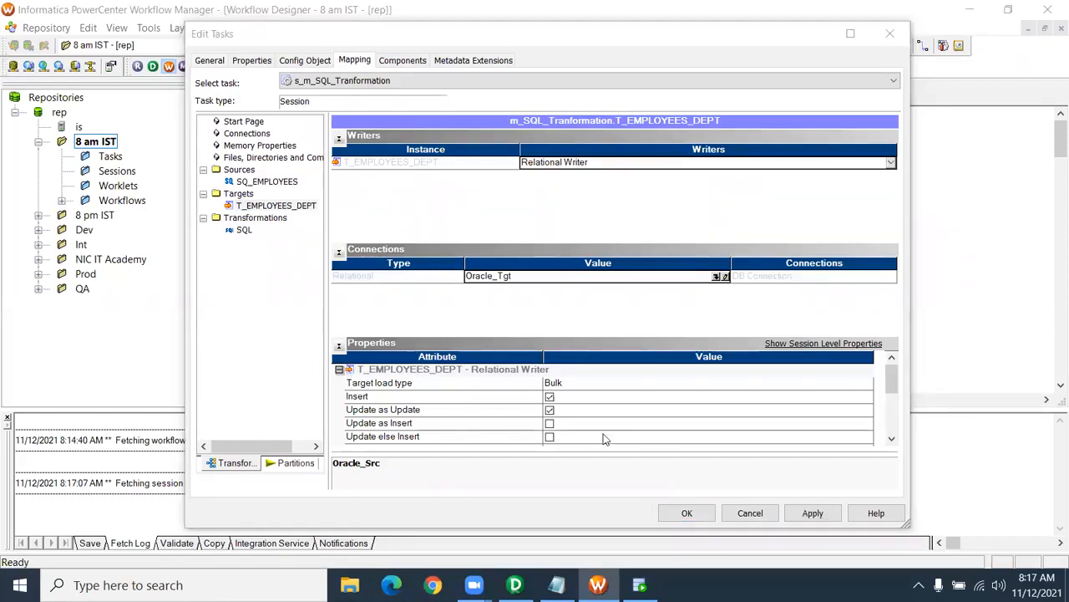
{"action": "scroll", "coordinate": [605, 439], "scroll_direction": "down", "scroll_amount": 2}
{"action": "left_click", "coordinate": [549, 382]}
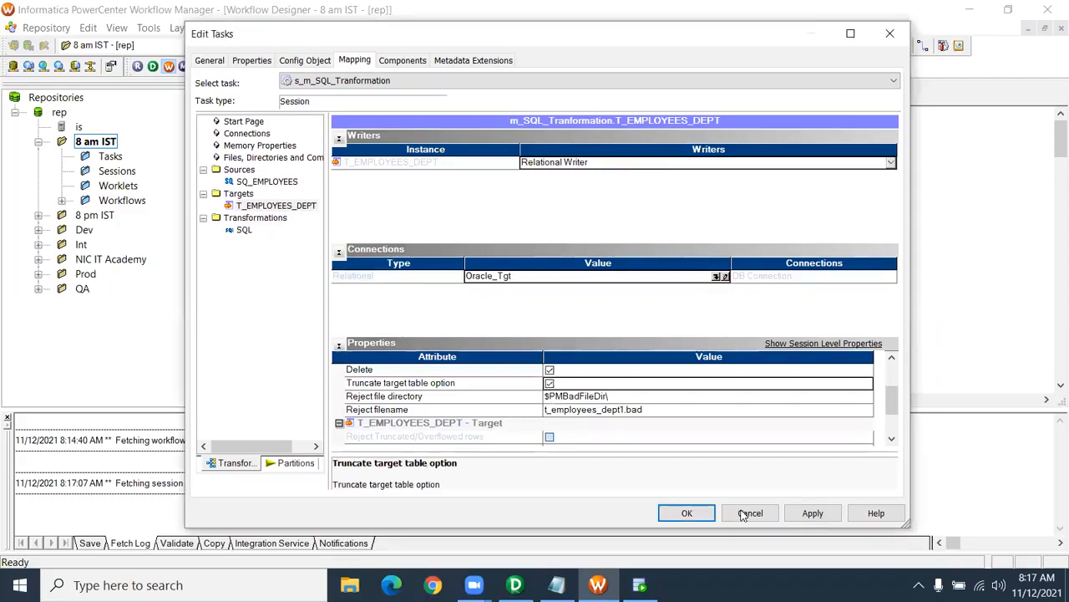
{"action": "left_click", "coordinate": [813, 515]}
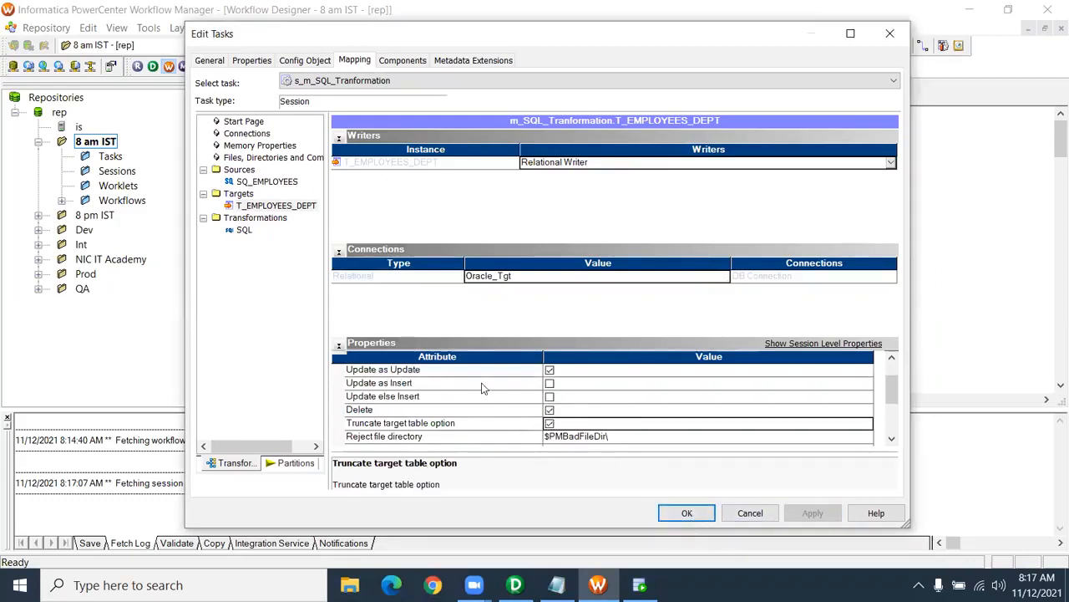
- Recheck the SQ_EMPLOYEES and T_EMPLOYEES_DEPT settings, then select the SQL transformation
{"action": "scroll", "coordinate": [516, 425], "scroll_direction": "up", "scroll_amount": 1}
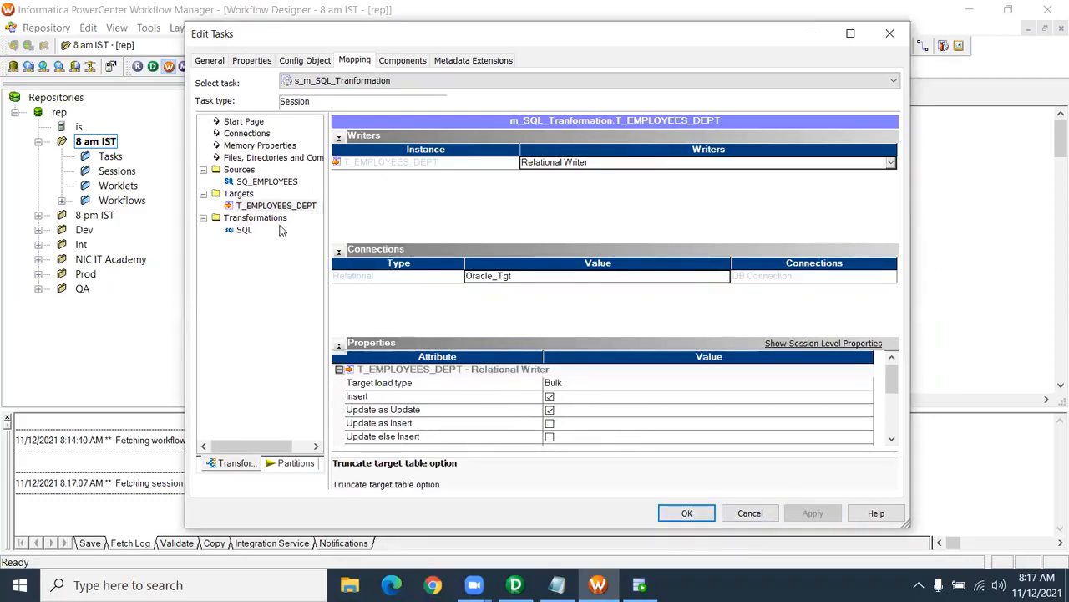
{"action": "left_click", "coordinate": [274, 184]}
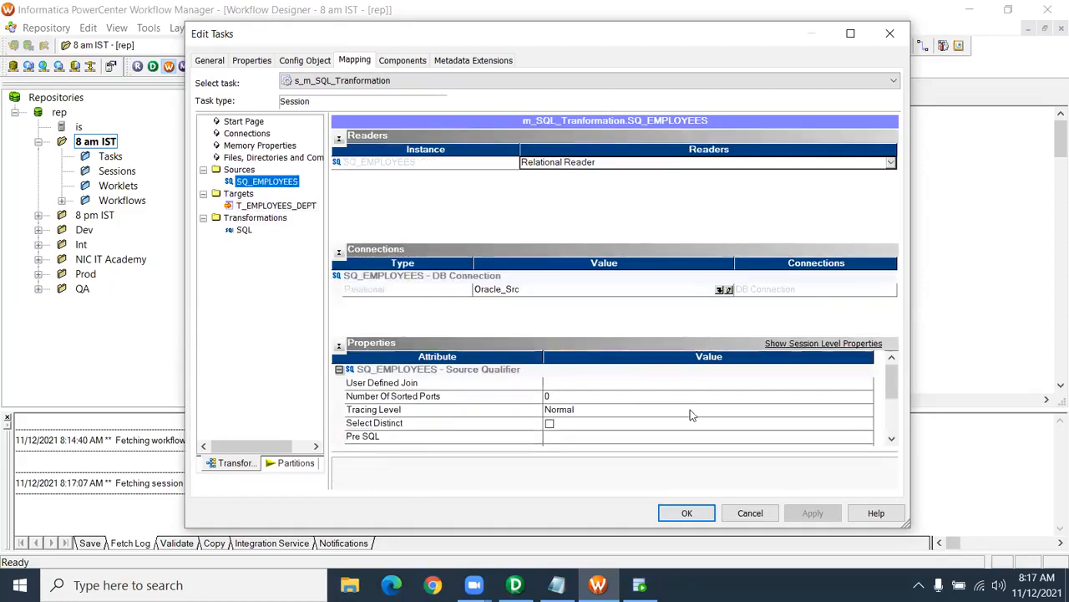
{"action": "scroll", "coordinate": [692, 413], "scroll_direction": "down", "scroll_amount": 2}
{"action": "left_click", "coordinate": [302, 207]}
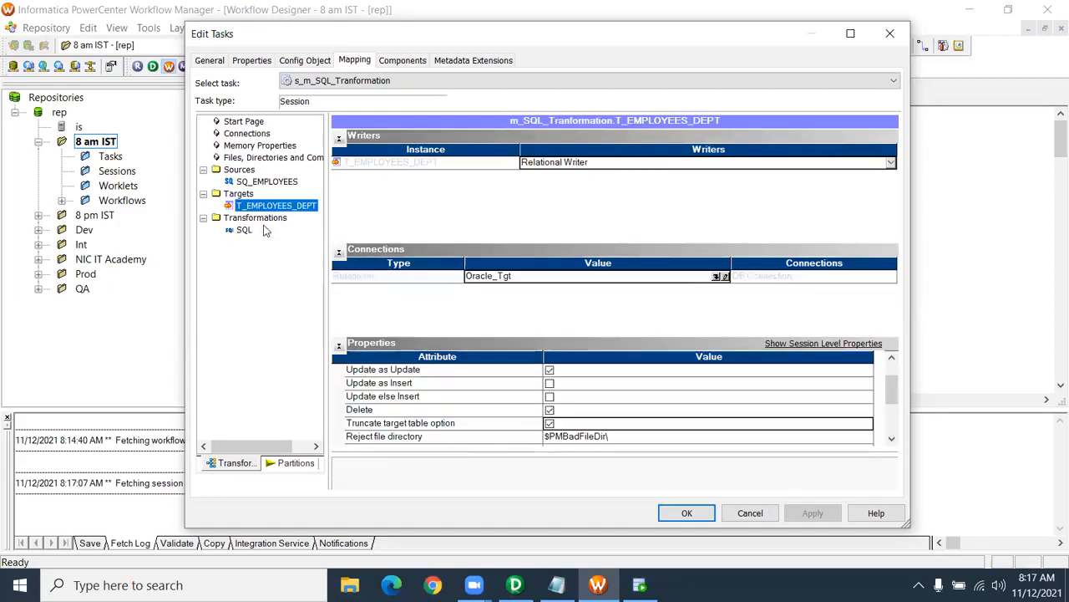
{"action": "left_click", "coordinate": [243, 230]}
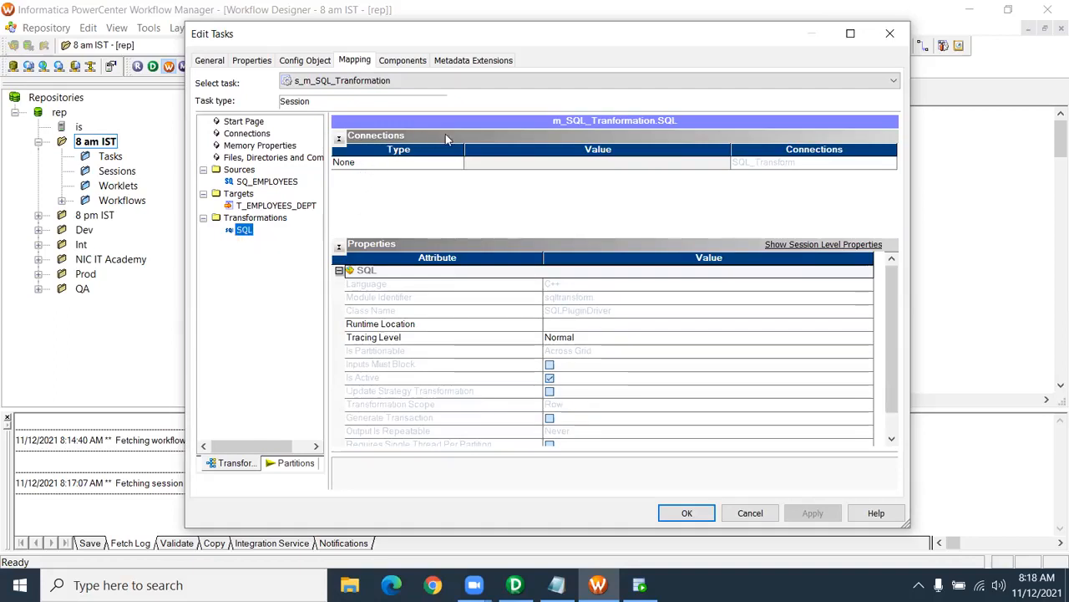
- Set the SQL transformation's connection to Relational Oracle_Src and apply
{"action": "left_click", "coordinate": [412, 165]}
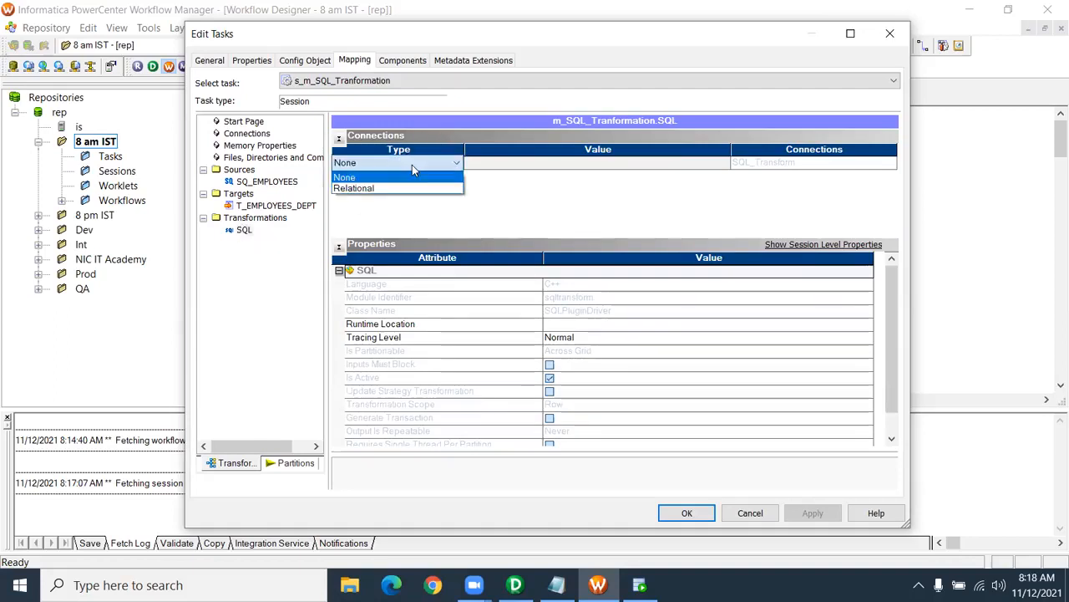
{"action": "left_click", "coordinate": [407, 185]}
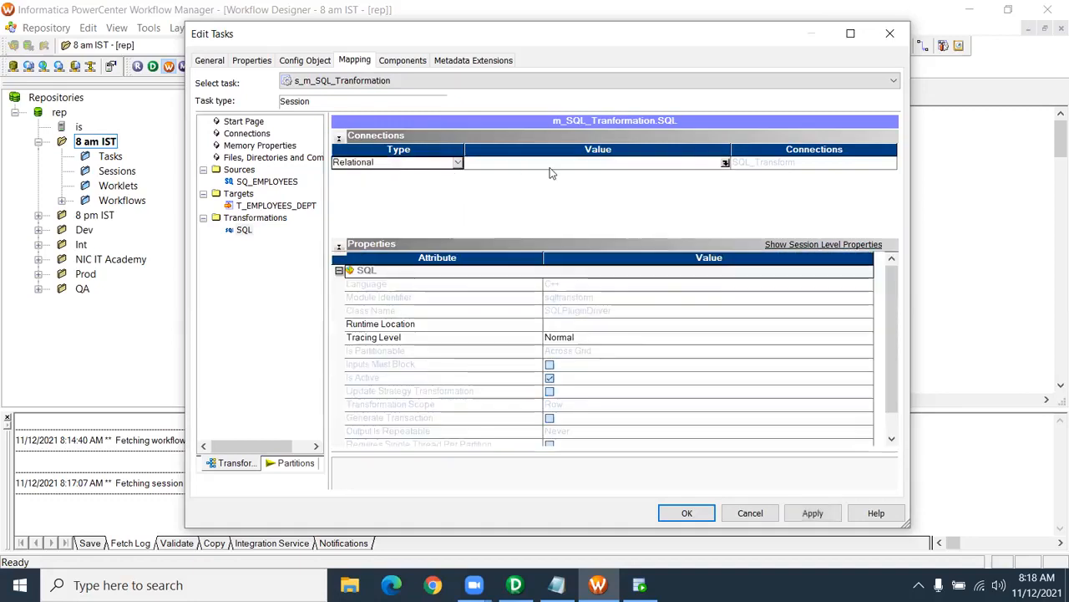
{"action": "left_click", "coordinate": [725, 162]}
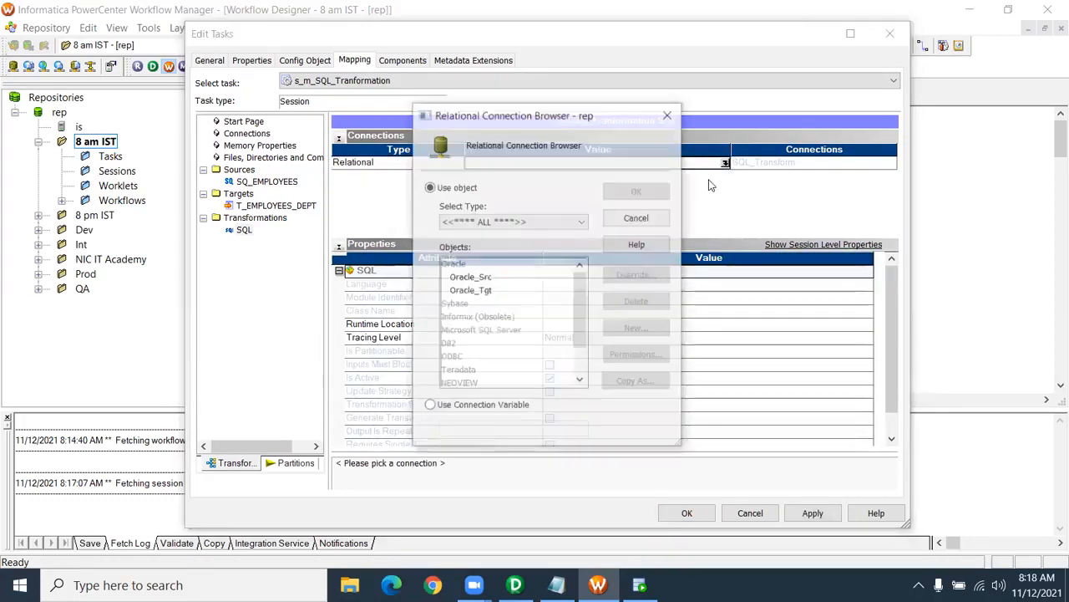
{"action": "left_click", "coordinate": [470, 277]}
{"action": "left_click", "coordinate": [624, 195]}
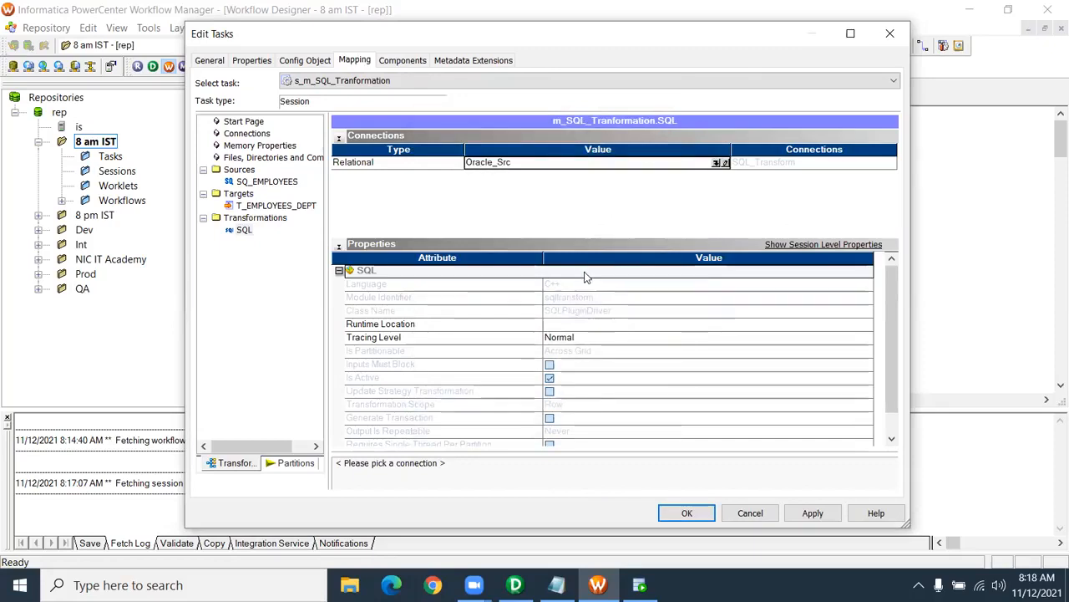
{"action": "left_click", "coordinate": [812, 513]}
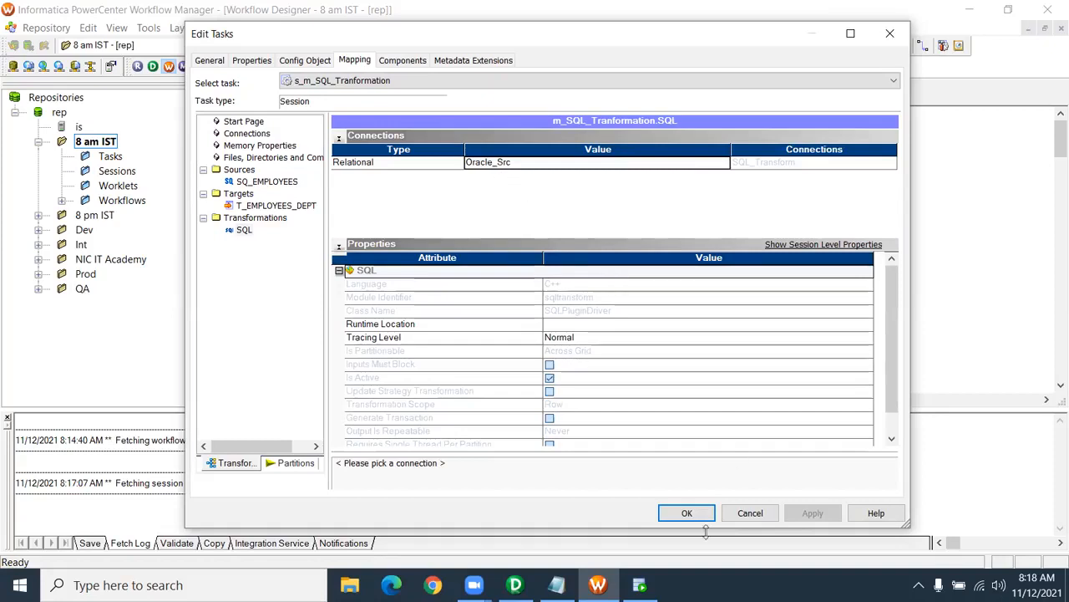
- Close the session properties, save wf_SQL_Transformation and switch to SQL Developer
{"action": "left_click", "coordinate": [687, 513]}
{"action": "key", "text": "ctrl+s"}
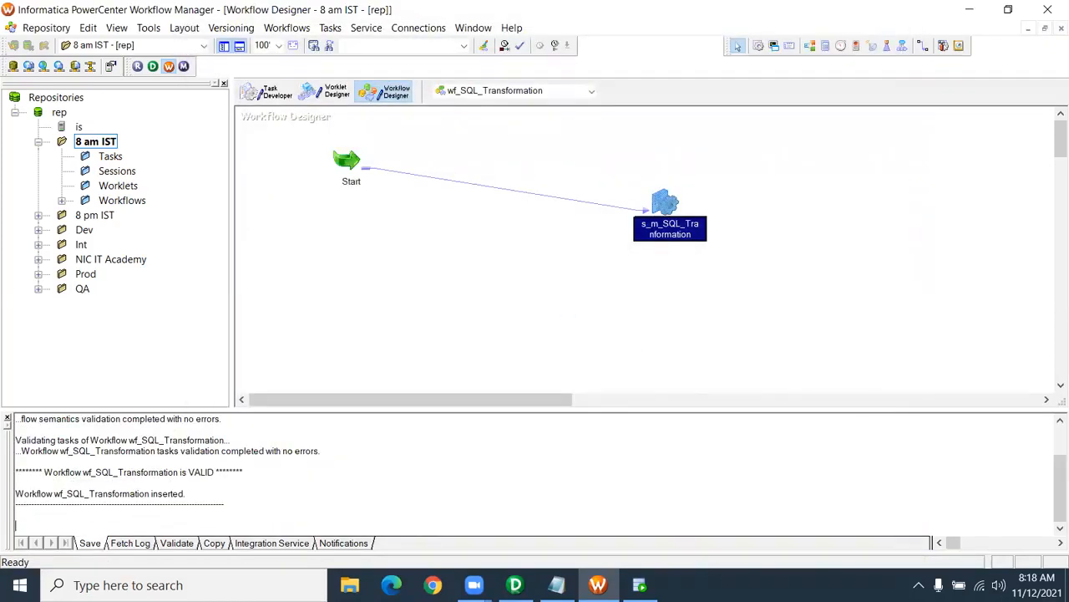
{"action": "left_click", "coordinate": [639, 585]}
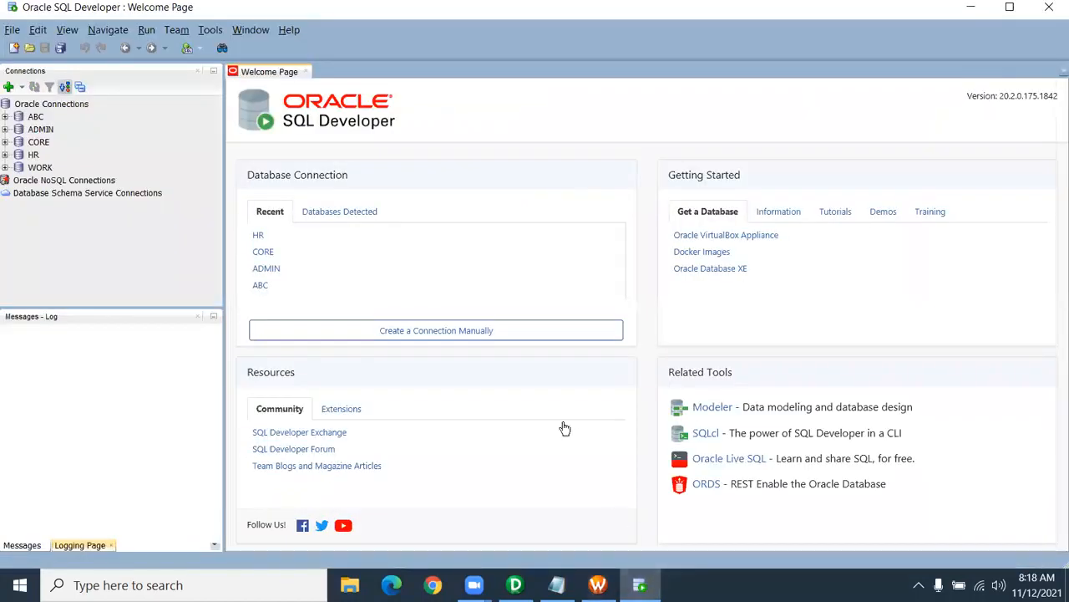
- Log in to the CORE connection and run 'truncate table t_employees_dept;'
{"action": "left_click", "coordinate": [5, 142]}
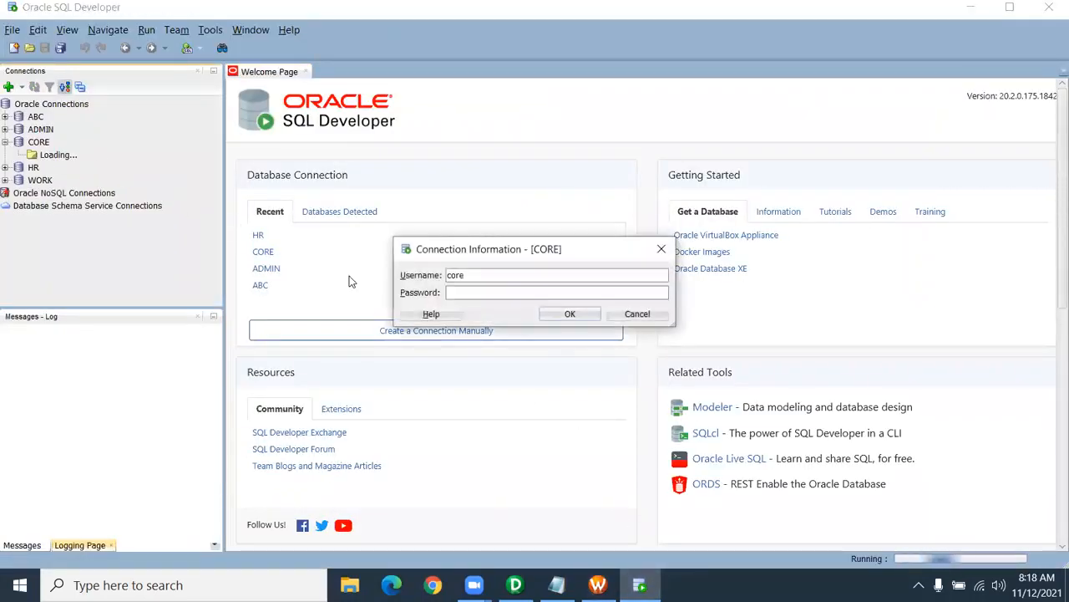
{"action": "type", "text": "core"}
{"action": "key", "text": "Return"}
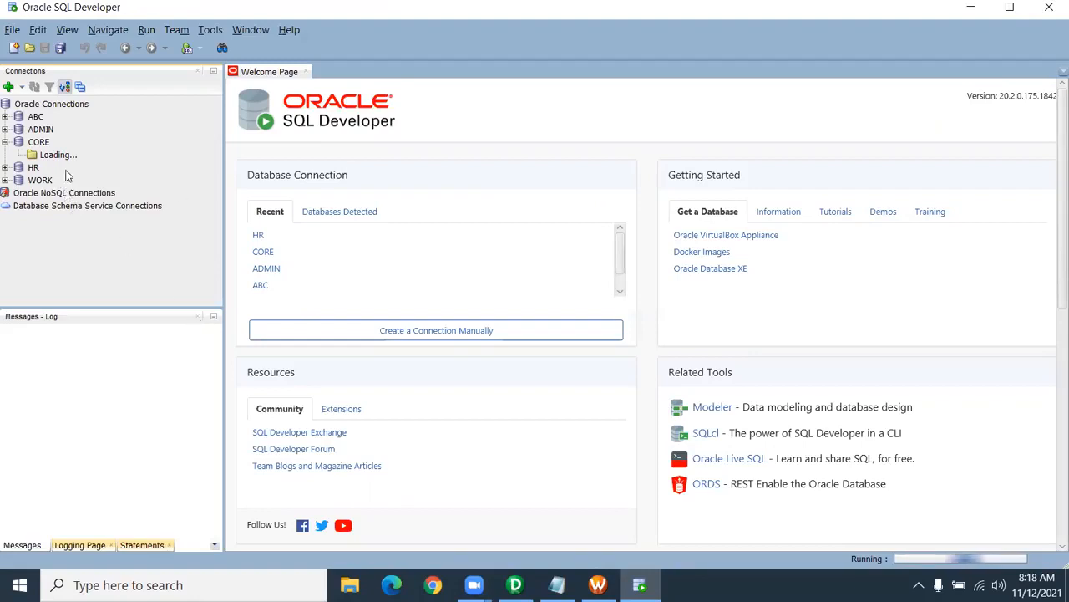
{"action": "left_click", "coordinate": [305, 72]}
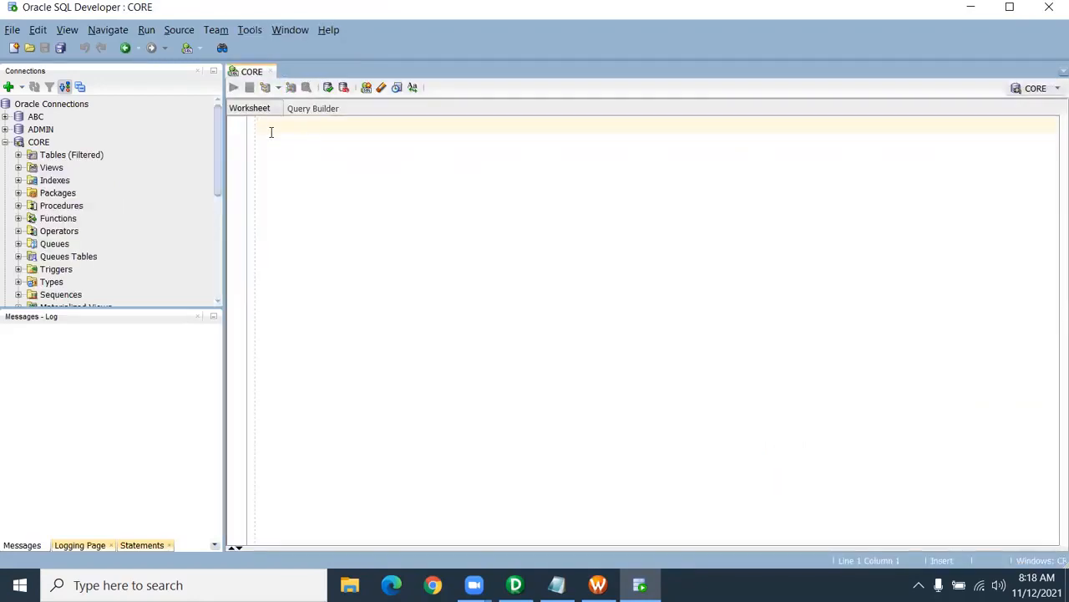
{"action": "type", "text": "truncate ta"}
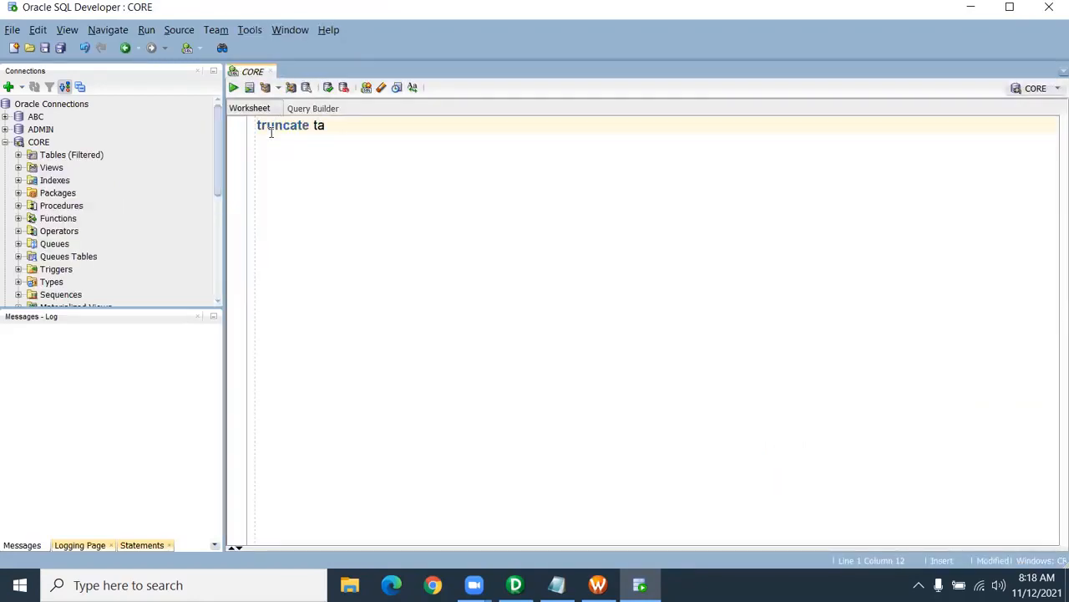
{"action": "type", "text": "ble t_employees_dept;"}
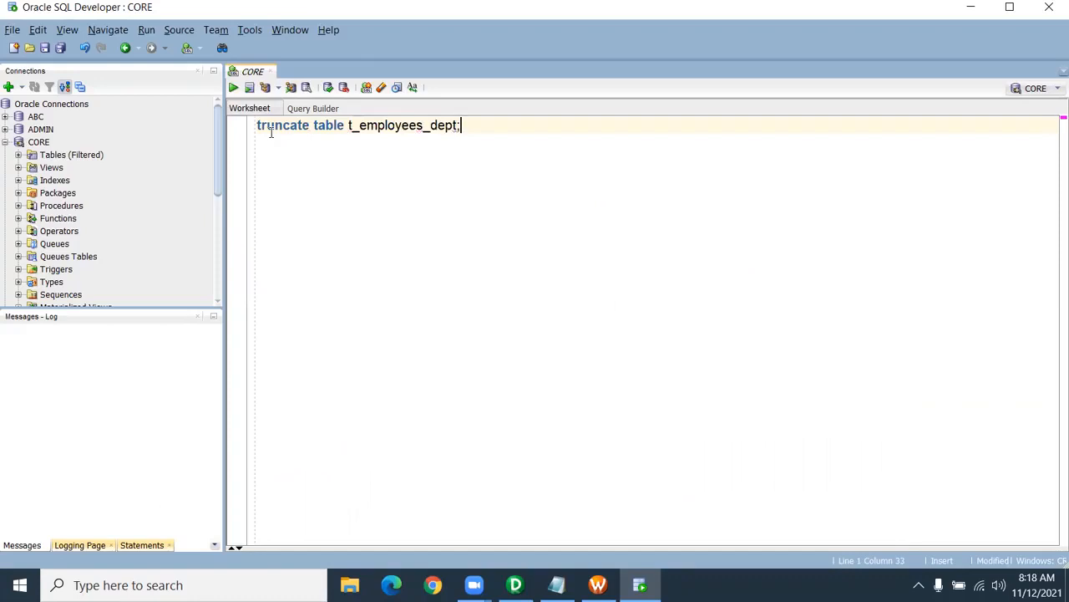
{"action": "key", "text": "ctrl+Return"}
- Run 'select * from t_employees_dept;' to confirm the table returns no rows
{"action": "double_click", "coordinate": [402, 127]}
{"action": "key", "text": "ctrl+c"}
{"action": "left_click", "coordinate": [478, 127]}
{"action": "key", "text": "Return"}
{"action": "key", "text": "Return"}
{"action": "type", "text": "select * from"}
{"action": "key", "text": "ctrl+v"}
{"action": "type", "text": ";"}
{"action": "key", "text": "ctrl+Return"}
{"action": "left_click_drag", "start_coordinate": [551, 473], "coordinate": [559, 284]}
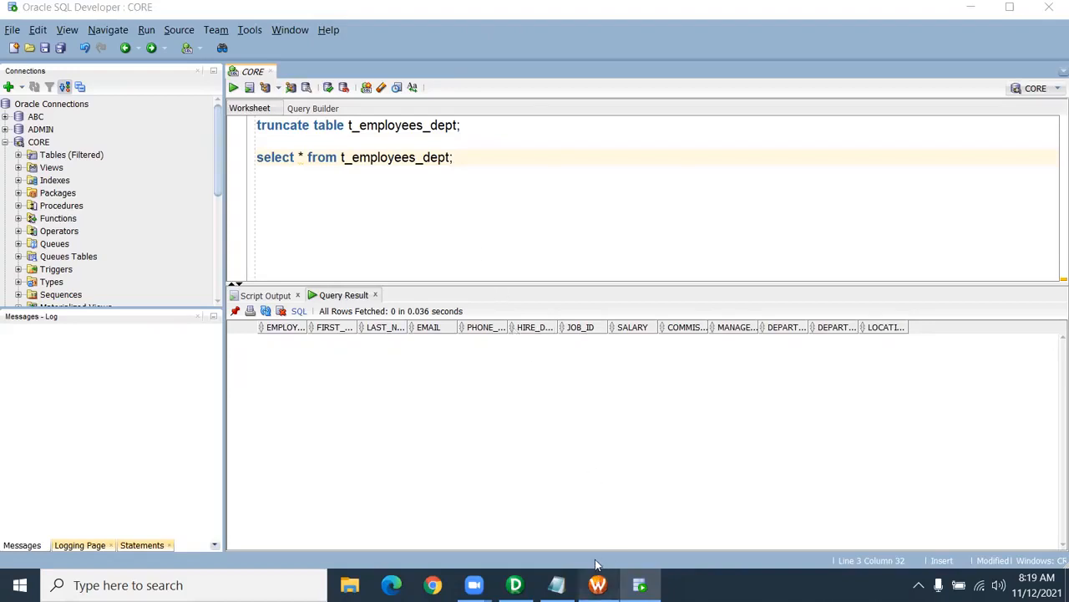
- Start the wf_SQL_Transformation workflow from Workflow Manager
{"action": "left_click", "coordinate": [598, 584]}
{"action": "right_click", "coordinate": [502, 225]}
{"action": "left_click", "coordinate": [604, 419]}
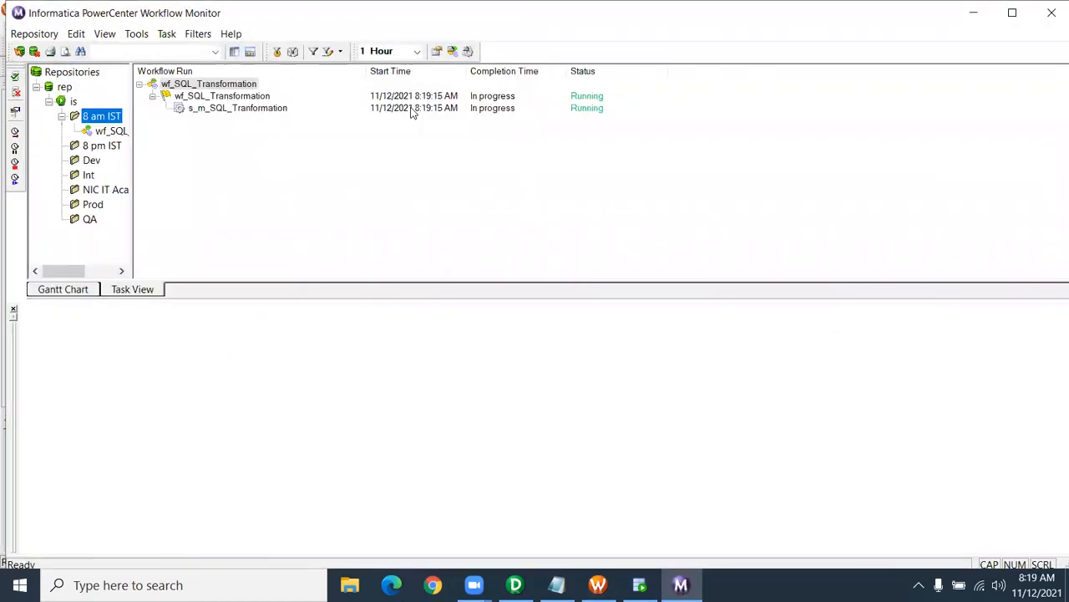
- Check s_m_SQL_Tranformation's source/target statistics: 107 rows applied to T_EMPLOYEES_DEPT, 0 rejected
{"action": "left_click", "coordinate": [234, 110]}
{"action": "left_click", "coordinate": [105, 132]}
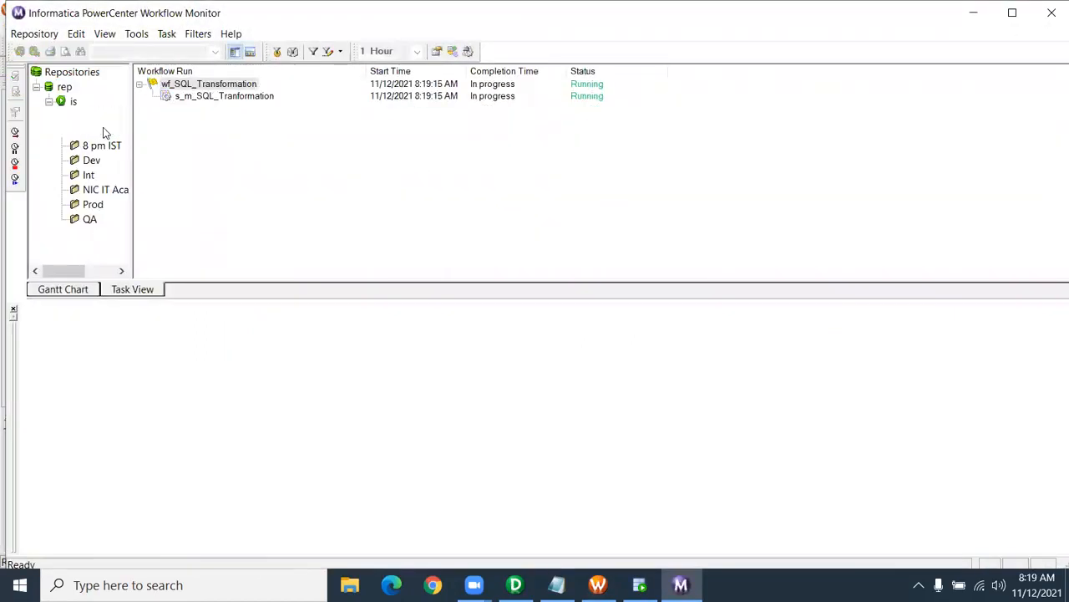
{"action": "left_click", "coordinate": [211, 97]}
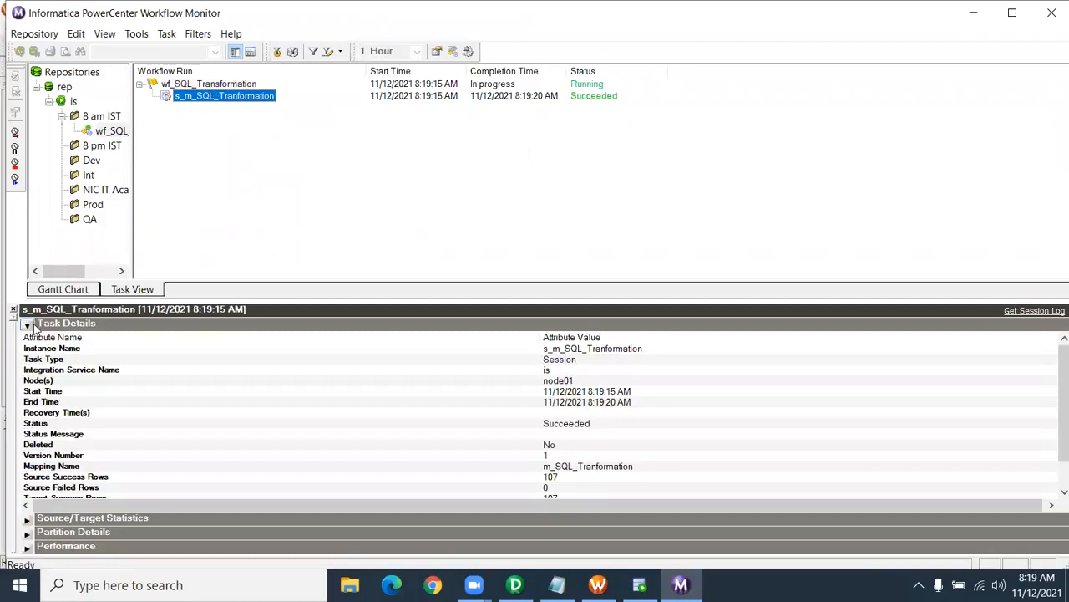
{"action": "left_click", "coordinate": [26, 324]}
{"action": "left_click", "coordinate": [26, 339]}
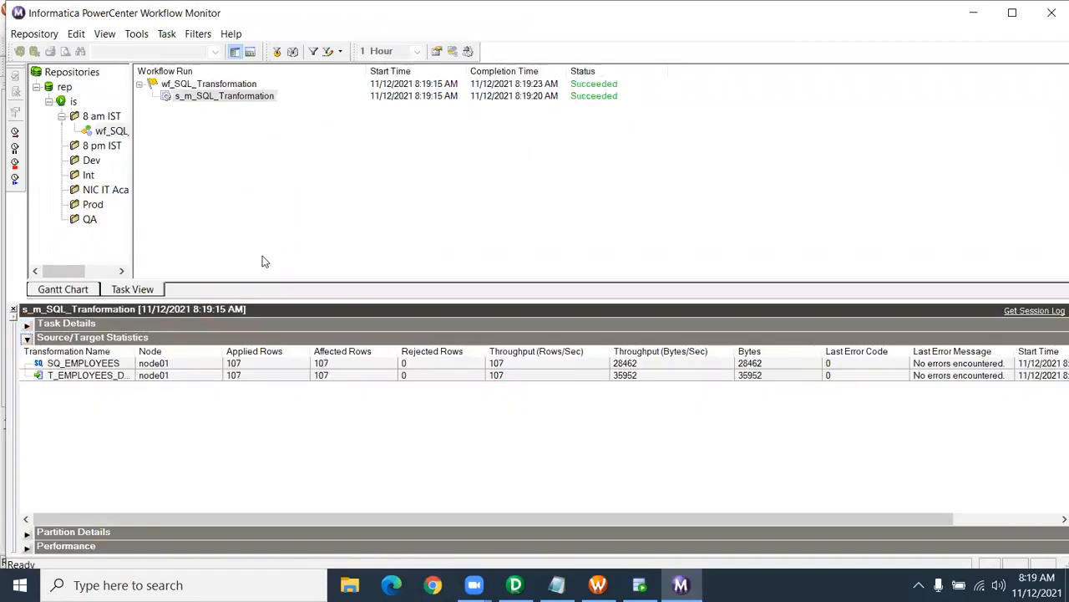
{"action": "left_click", "coordinate": [639, 585]}
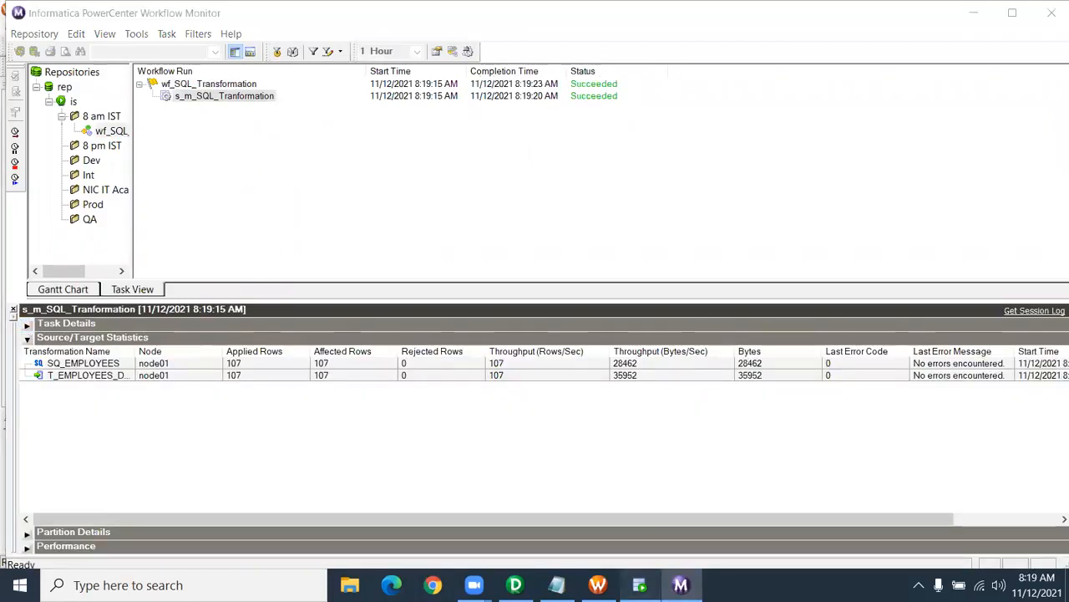
- Rerun 'select * from t_employees_dept;' and inspect the loaded rows with department names and location IDs
{"action": "left_click_drag", "start_coordinate": [470, 157], "coordinate": [242, 162]}
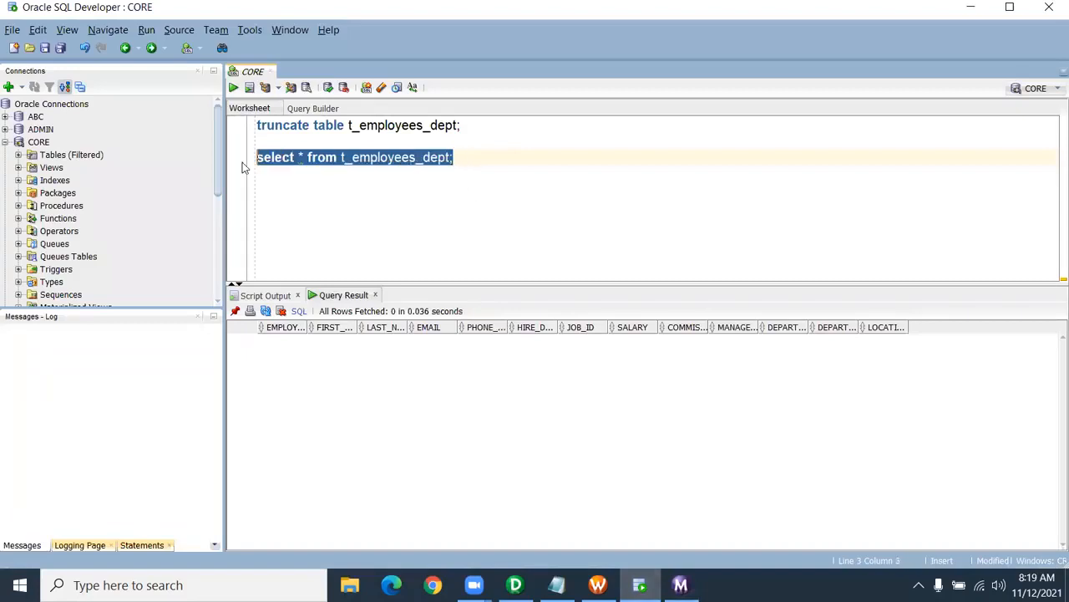
{"action": "left_click", "coordinate": [234, 88]}
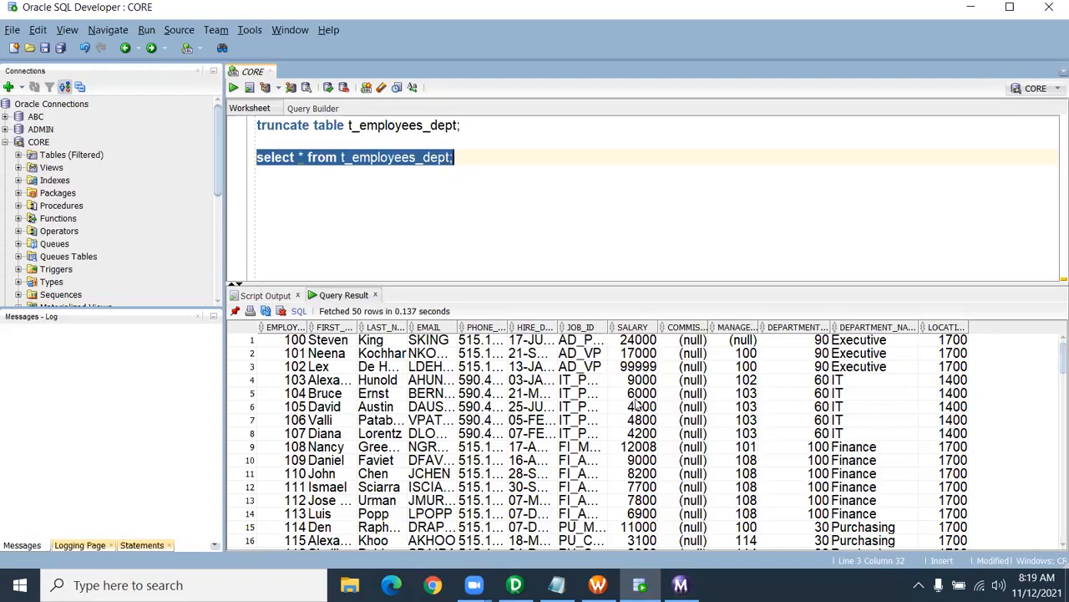
{"action": "left_click_drag", "start_coordinate": [585, 354], "coordinate": [597, 417]}
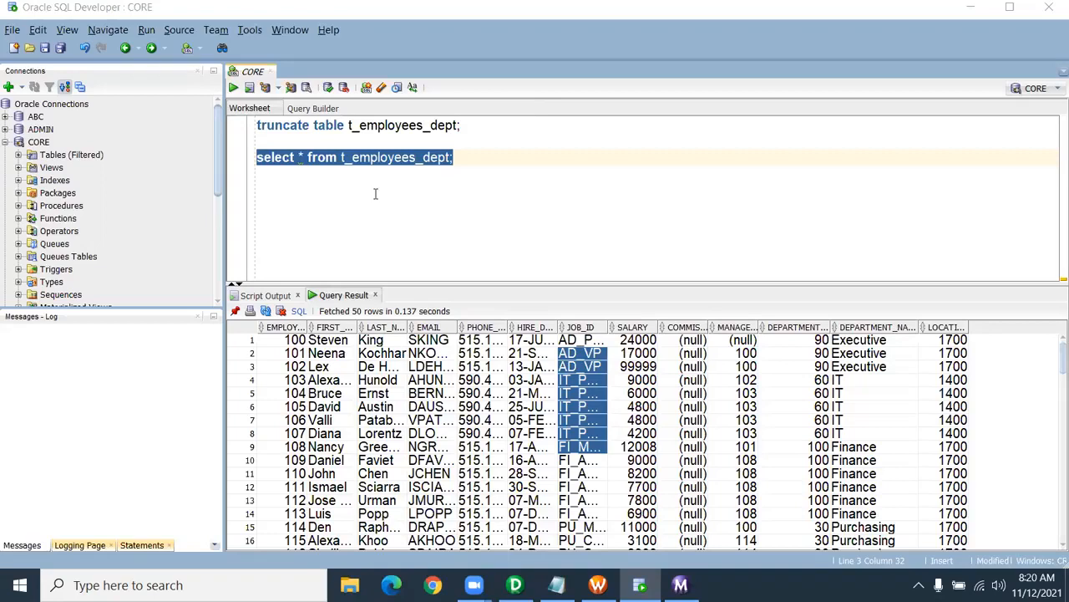
- Inspect the T_EMPLOYEES_DEPT target's Table Name Prefix and Pre SQL in the session's Mapping tab
{"action": "mouse_move", "coordinate": [681, 585]}
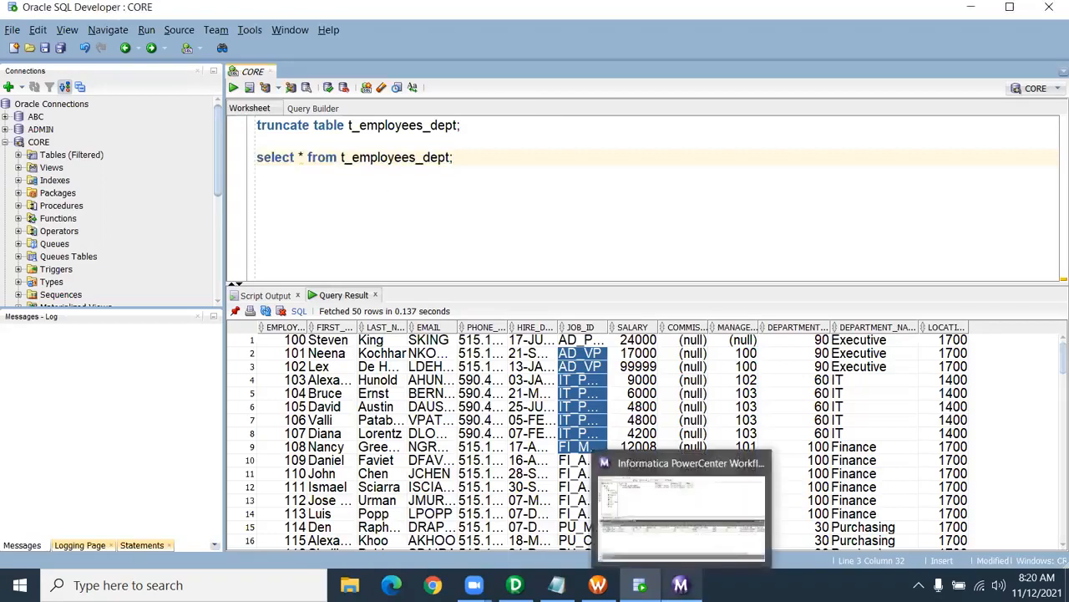
{"action": "left_click", "coordinate": [681, 510]}
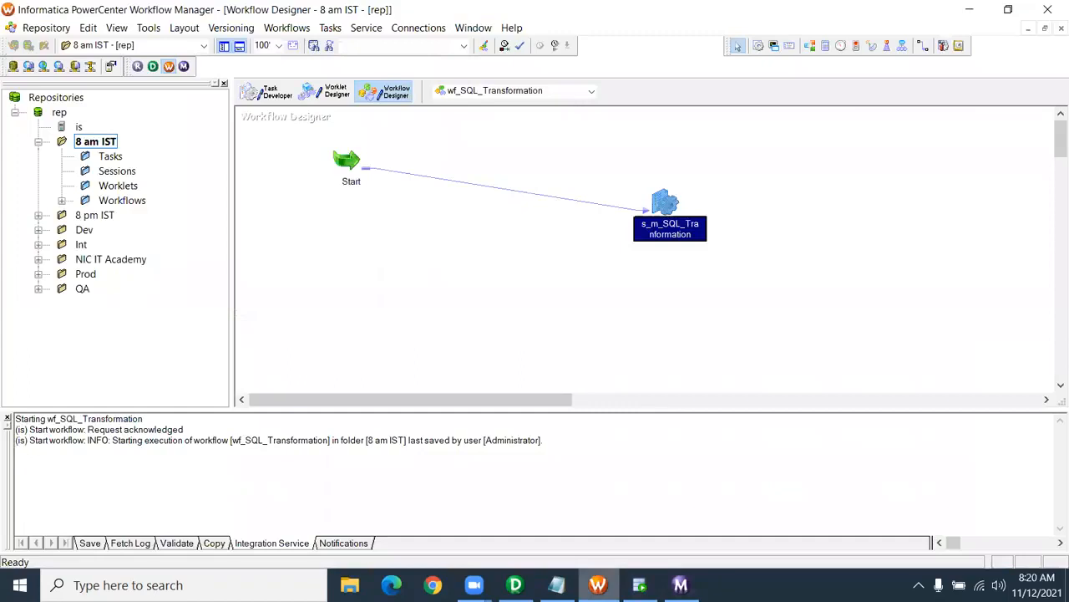
{"action": "double_click", "coordinate": [664, 204]}
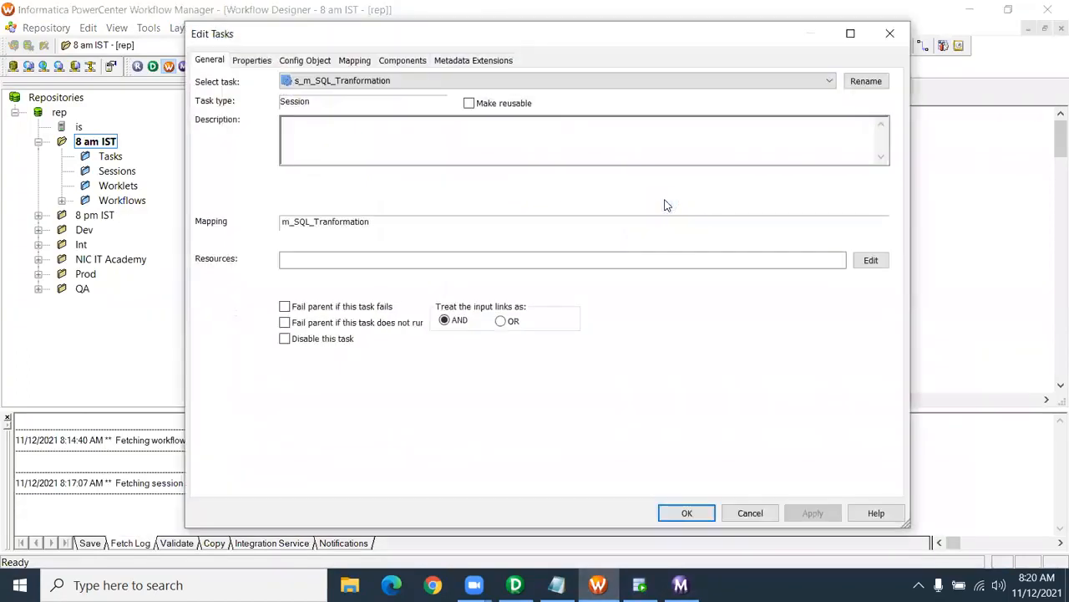
{"action": "left_click", "coordinate": [352, 67]}
{"action": "left_click", "coordinate": [289, 204]}
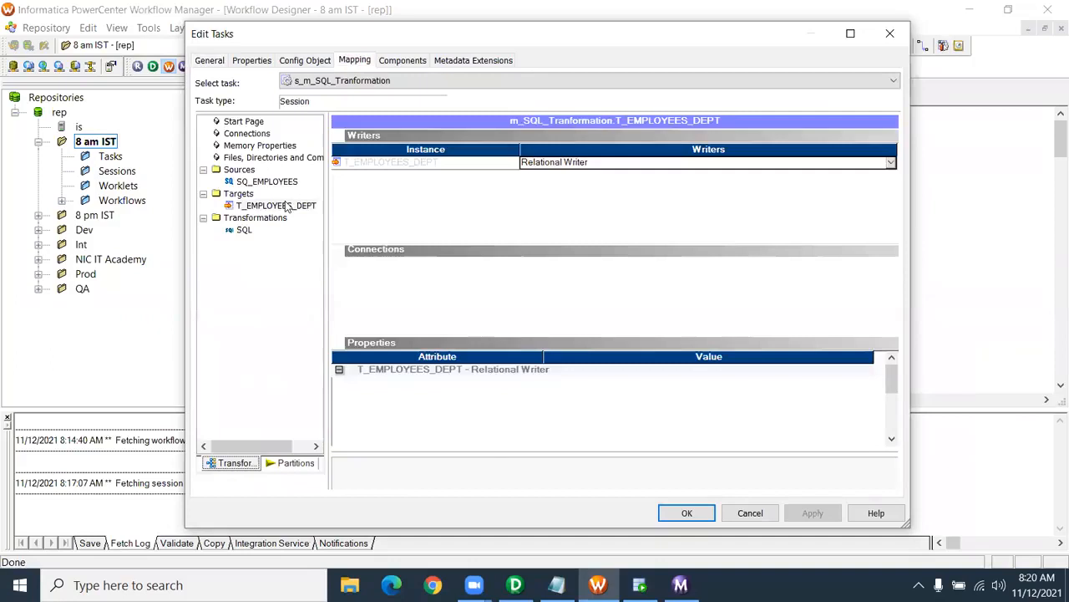
{"action": "scroll", "coordinate": [588, 390], "scroll_direction": "down", "scroll_amount": 5}
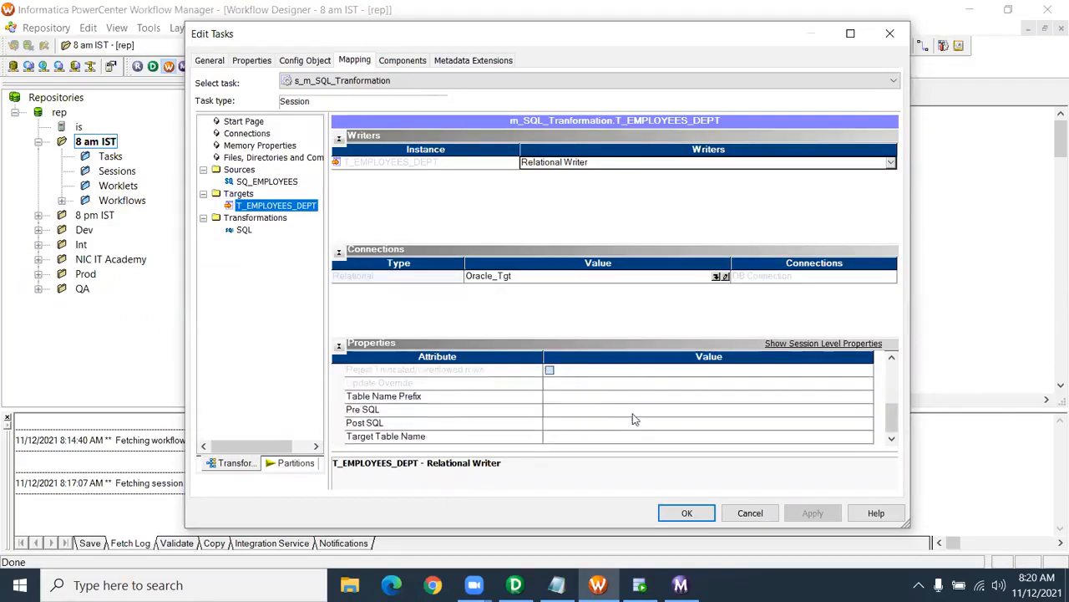
{"action": "left_click", "coordinate": [585, 399]}
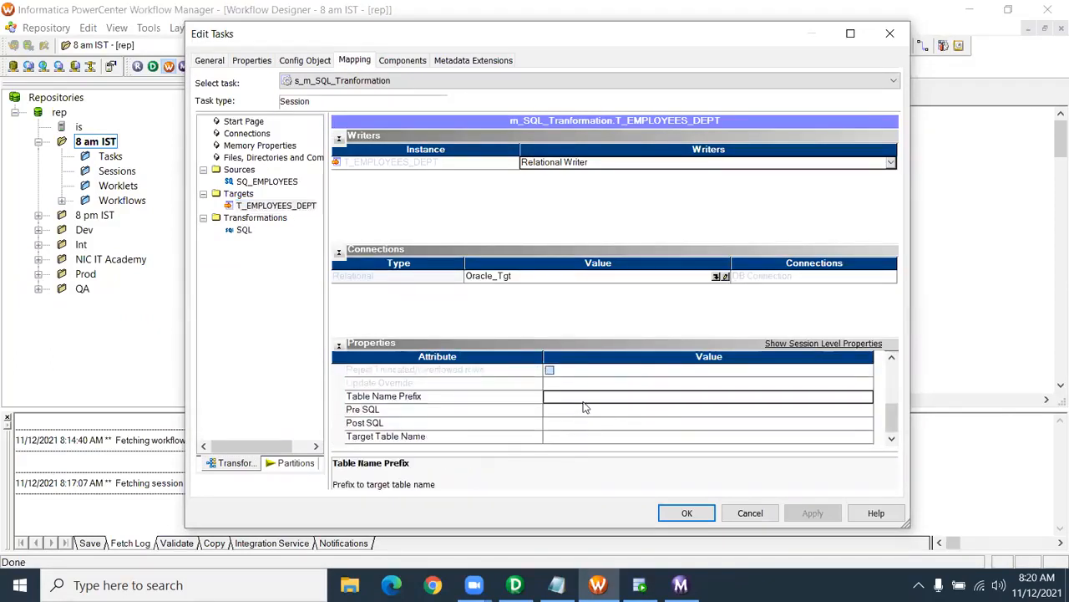
{"action": "left_click", "coordinate": [583, 411]}
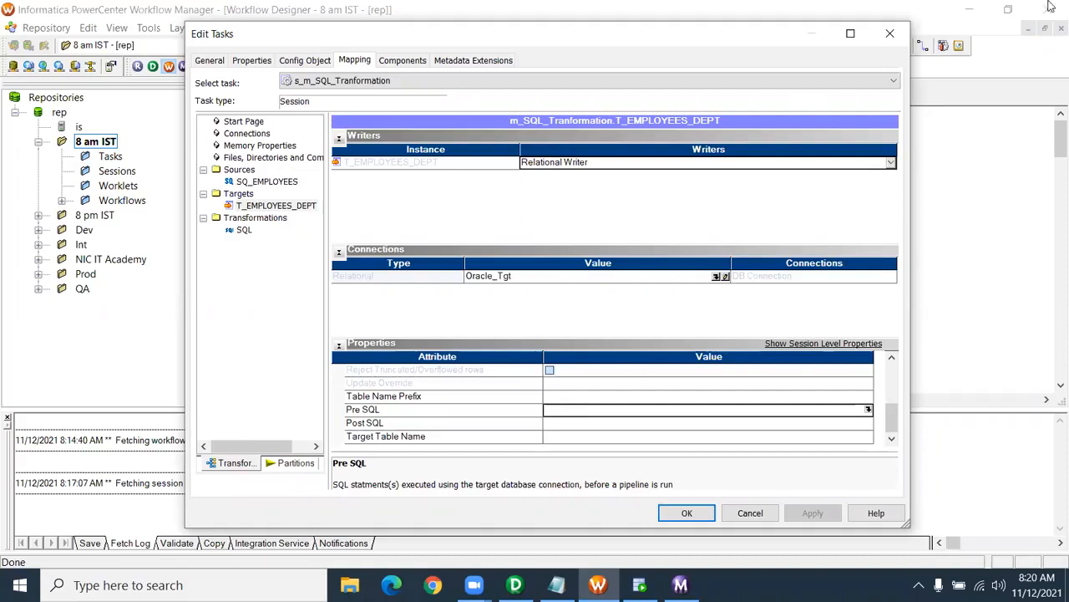
- Close Edit Tasks without changes, leaving the workflow as it was
{"action": "left_click", "coordinate": [750, 513]}
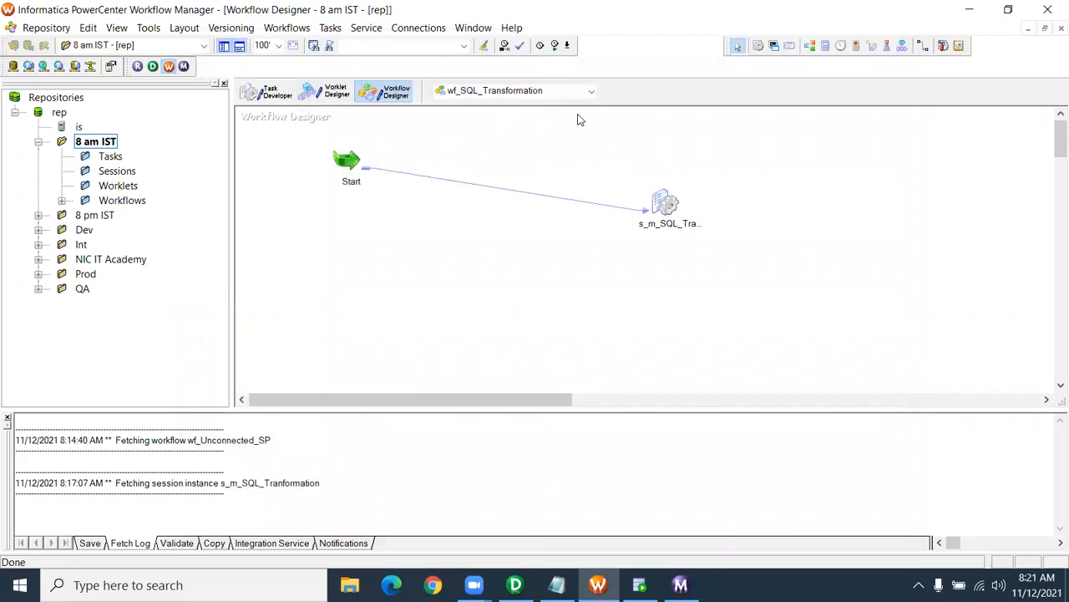
{"action": "left_click", "coordinate": [667, 209]}
{"action": "left_click", "coordinate": [566, 272]}
- Place the caret after '-- An active, passive, connected' in the SQL Transformation note
{"action": "left_click", "coordinate": [557, 585]}
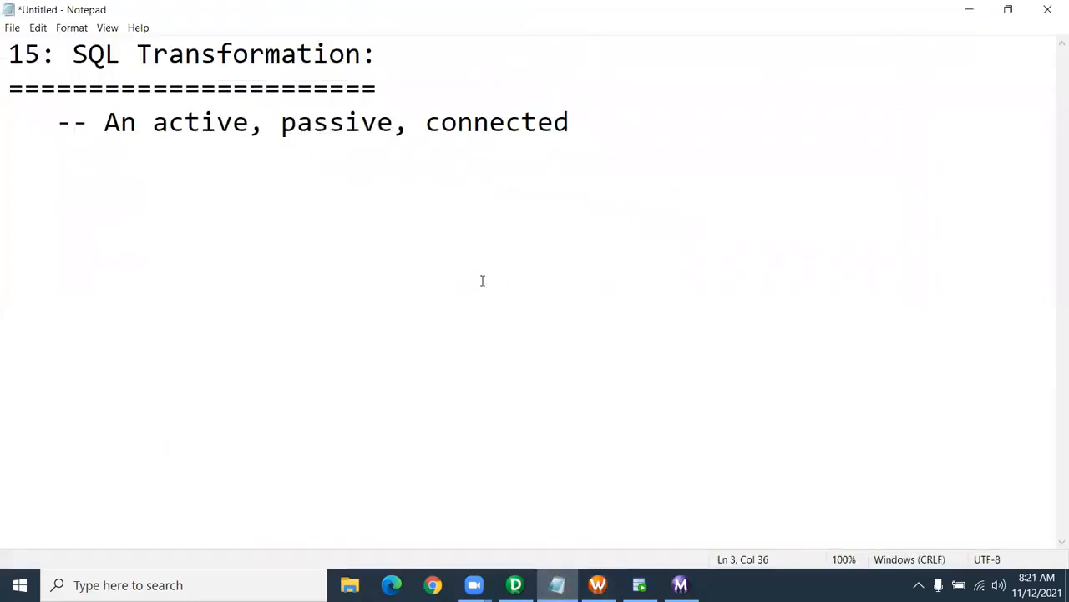
{"action": "left_click_drag", "start_coordinate": [585, 122], "coordinate": [7, 80]}
{"action": "left_click", "coordinate": [142, 121]}
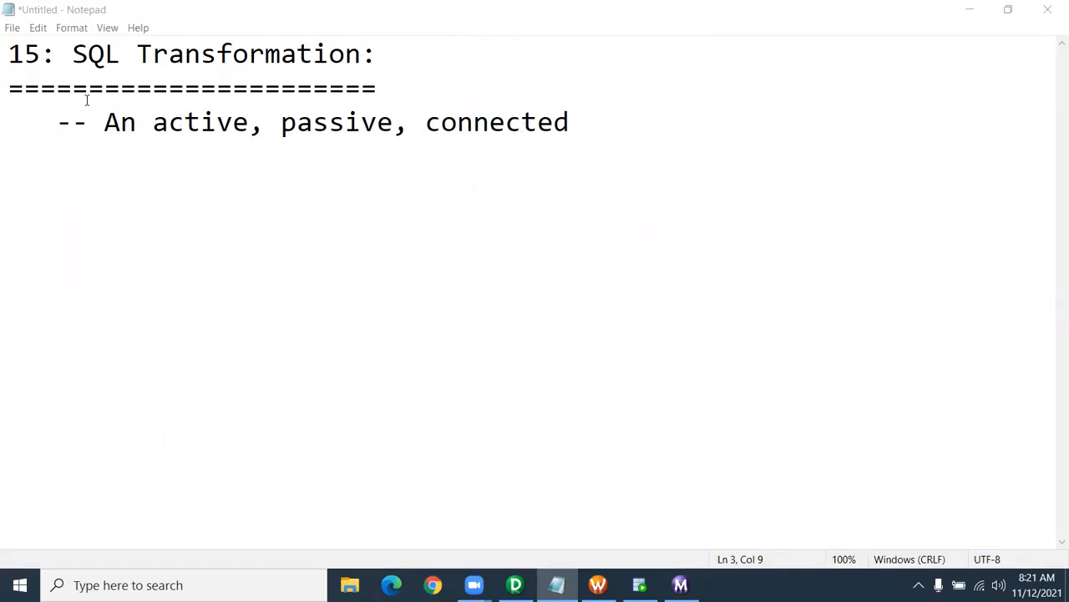
{"action": "left_click", "coordinate": [651, 147]}
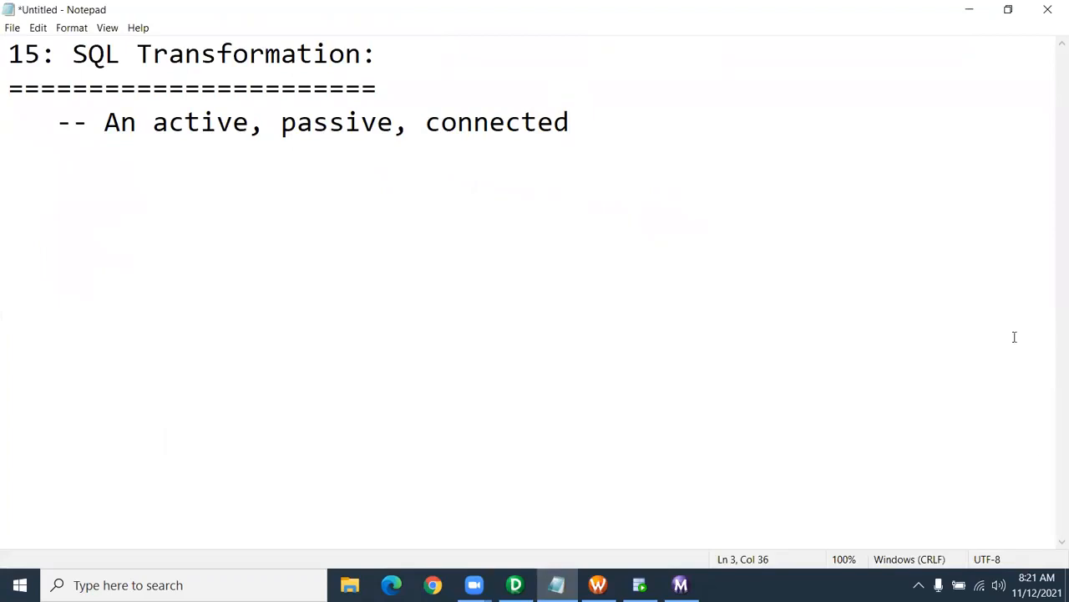
{"action": "mouse_move", "coordinate": [681, 585]}
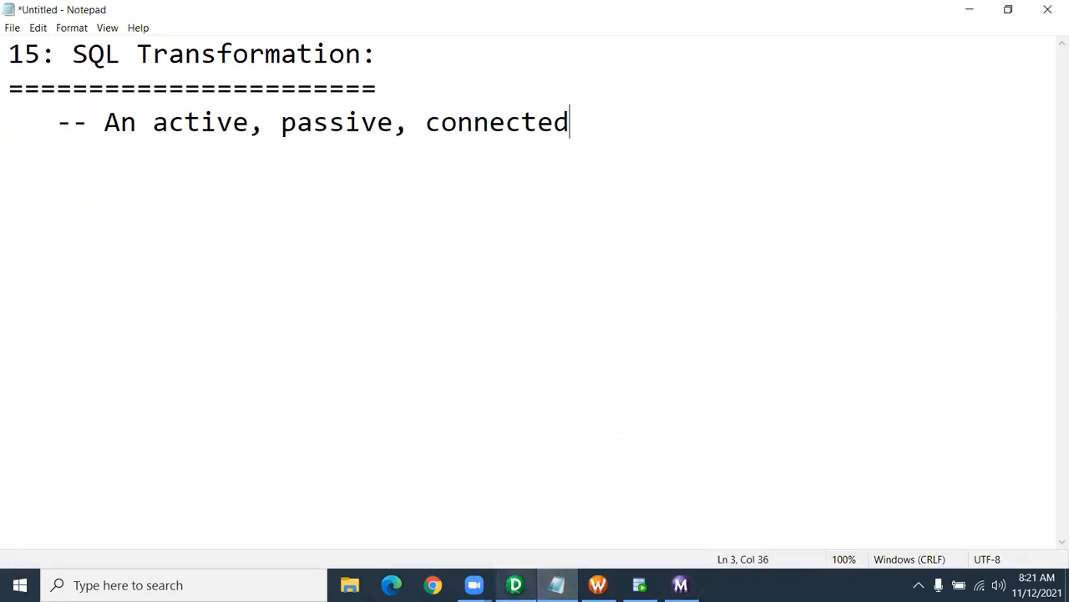
{"action": "mouse_move", "coordinate": [515, 584]}
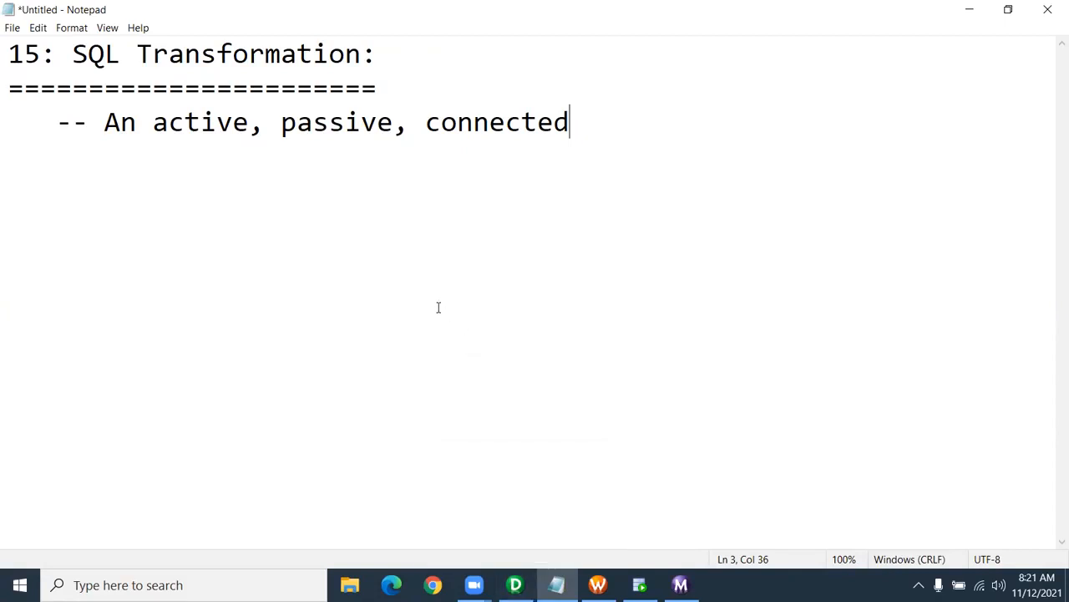
- Add an equals-sign separator line and a 'Debugger:' heading underlined with equals signs
{"action": "left_click", "coordinate": [30, 176]}
{"action": "left_click", "coordinate": [601, 120]}
{"action": "key", "text": "Return"}
{"action": "key", "text": "Return"}
{"action": "type", "text": "=================="}
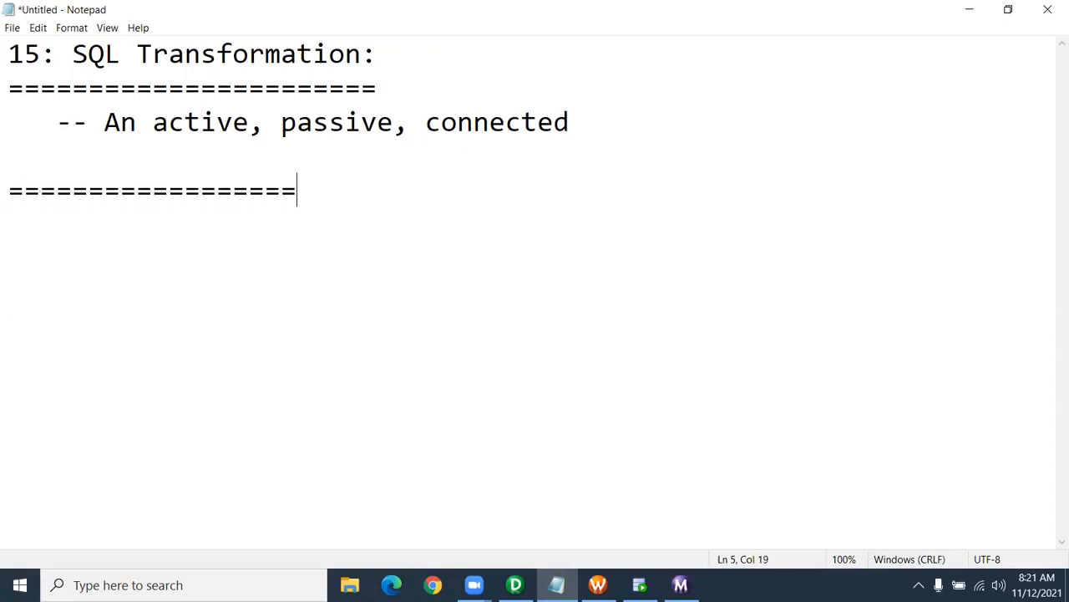
{"action": "type", "text": "================================="}
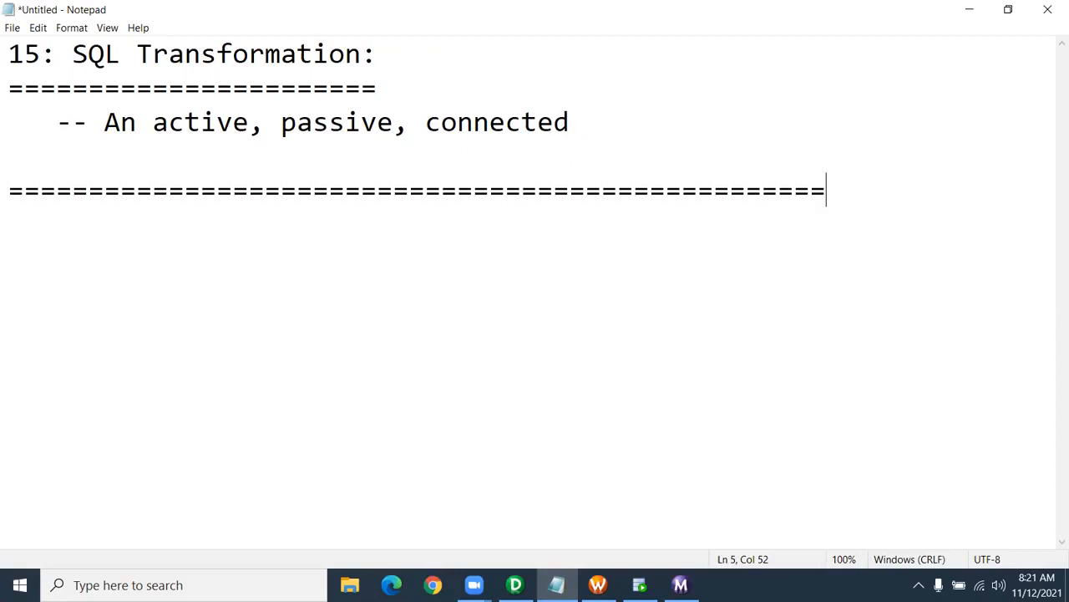
{"action": "key", "text": "Return"}
{"action": "type", "text": "Debugger:"}
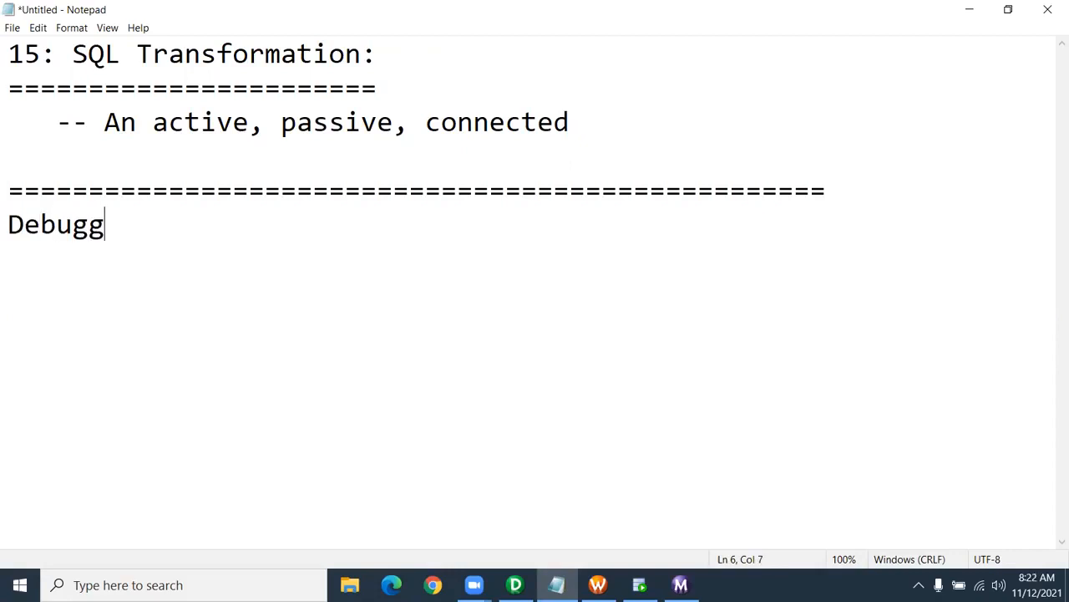
{"action": "key", "text": "Return"}
{"action": "key", "text": "Return"}
{"action": "key", "text": "Return"}
{"action": "key", "text": "Return"}
{"action": "key", "text": "Return"}
{"action": "key", "text": "Return"}
{"action": "key", "text": "Return"}
{"action": "key", "text": "Return"}
{"action": "key", "text": "Return"}
{"action": "key", "text": "Return"}
{"action": "key", "text": "Return"}
{"action": "key", "text": "Return"}
{"action": "key", "text": "Return"}
{"action": "key", "text": "Return"}
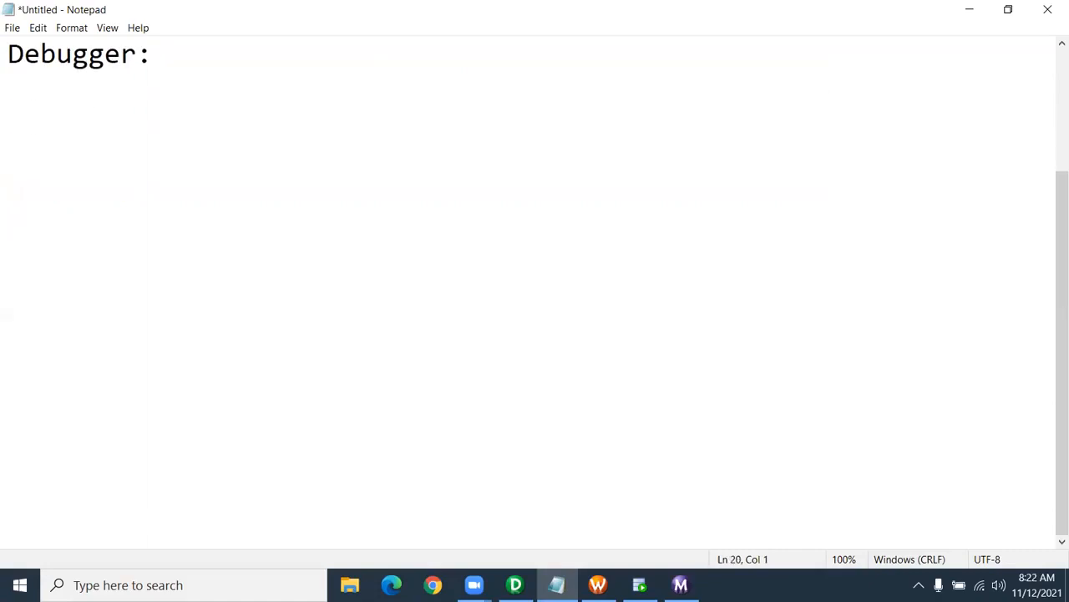
{"action": "left_click", "coordinate": [7, 79]}
{"action": "type", "text": "========="}
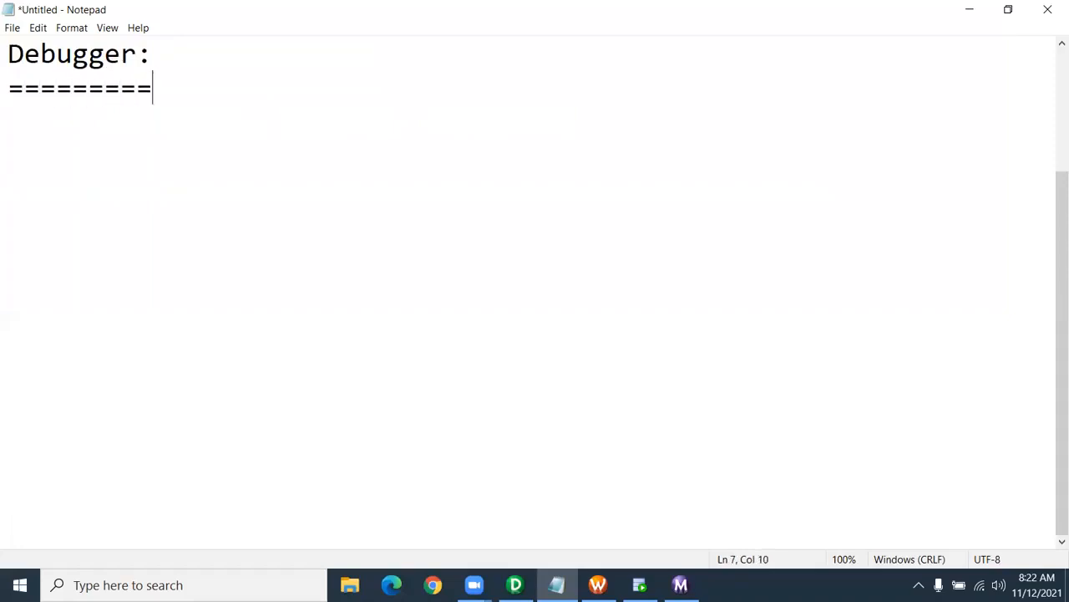
{"action": "key", "text": "Return"}
{"action": "key", "text": "Return"}
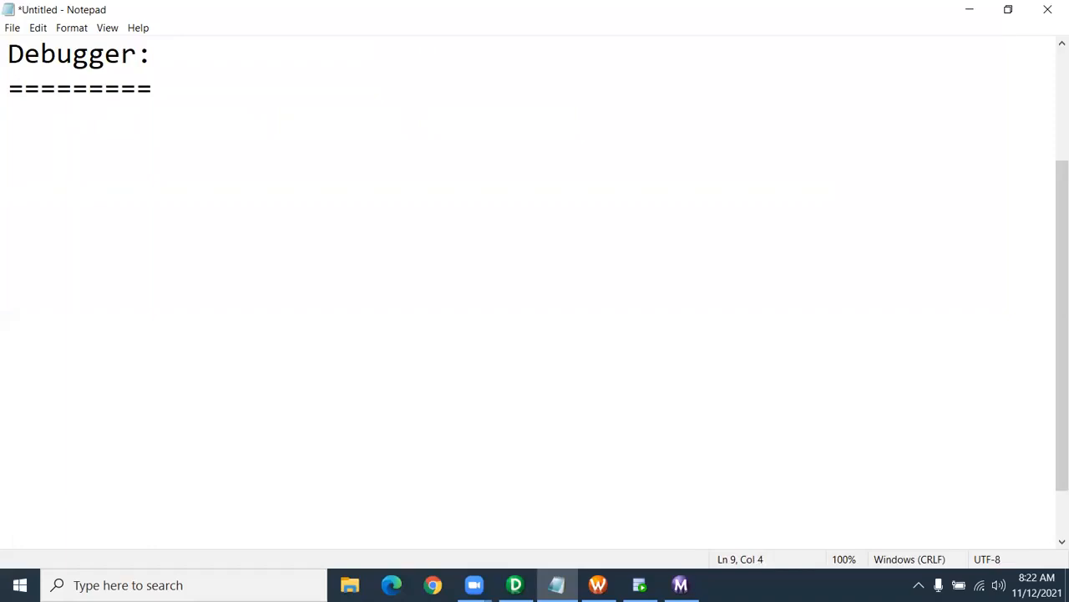
- Note 'step by step execution' under the Debugger heading, fixing typos
{"action": "type", "text": "step by se"}
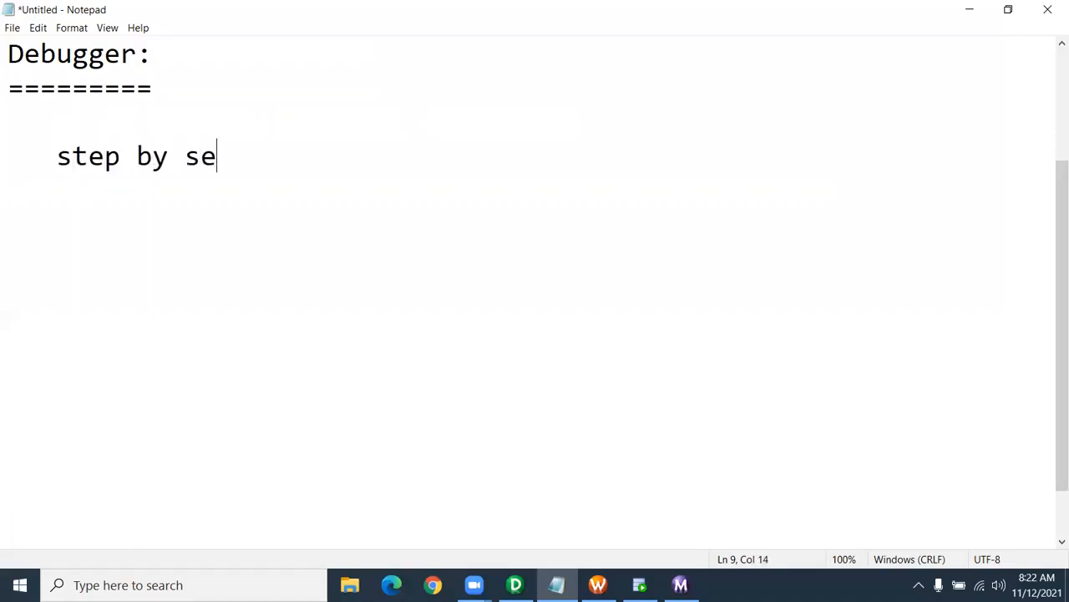
{"action": "key", "text": "BackSpace"}
{"action": "type", "text": "tep b"}
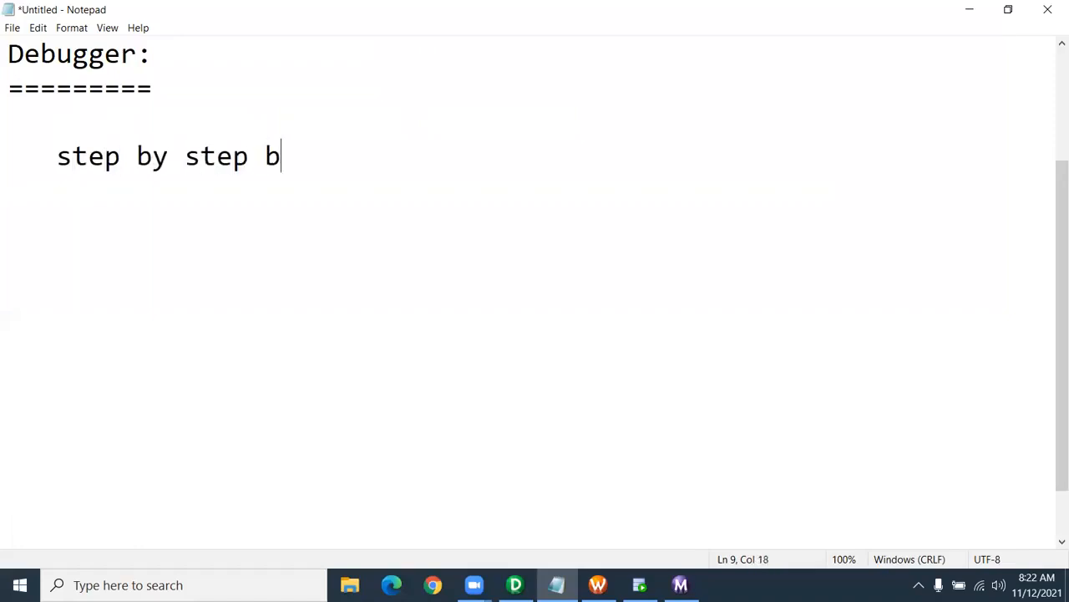
{"action": "key", "text": "BackSpace"}
{"action": "type", "text": "execution"}
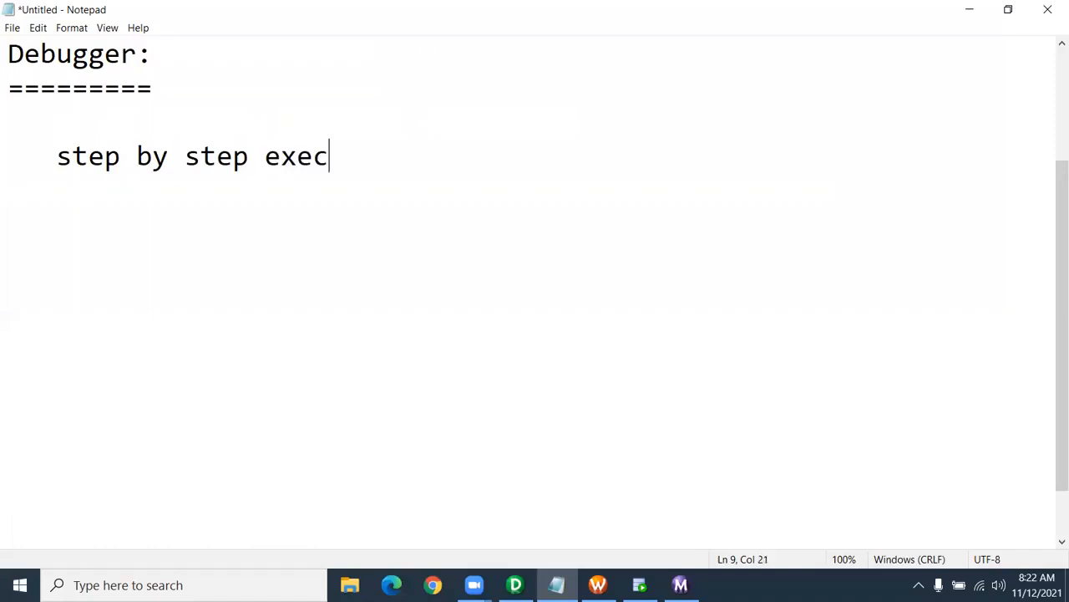
{"action": "key", "text": "Return"}
{"action": "key", "text": "Return"}
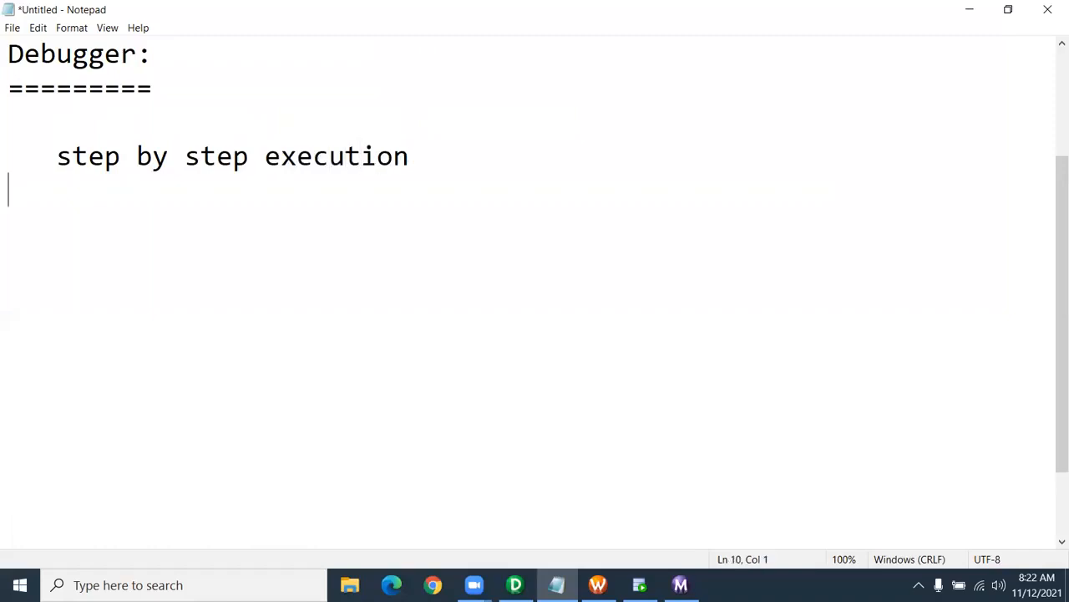
{"action": "key", "text": "Return"}
- Add 'session failed - session log' and 'session succeeded - logical error' notes, separated by a blank line
{"action": "type", "text": "session"}
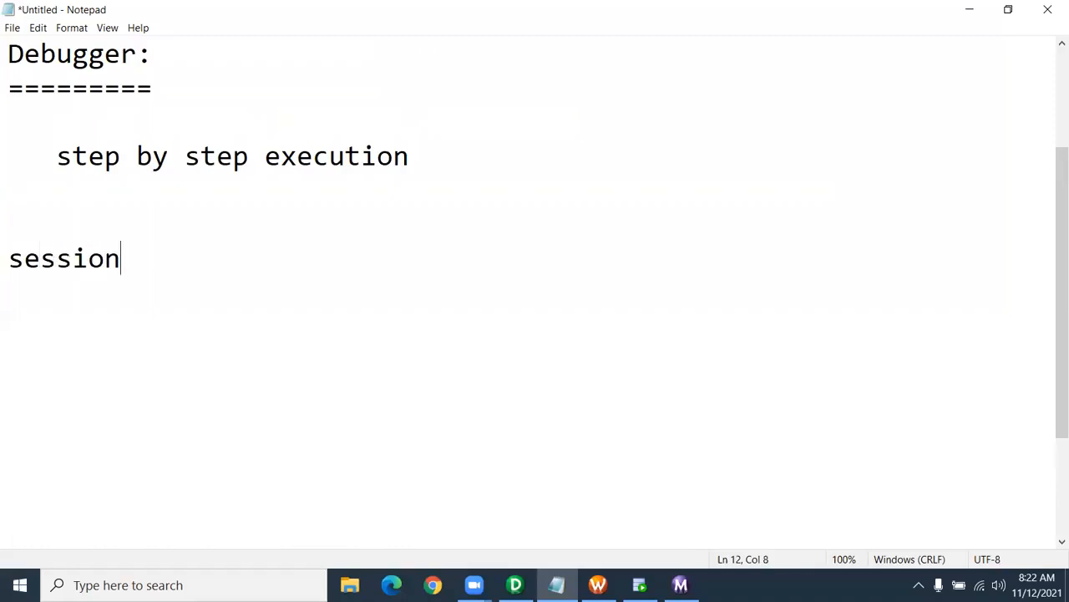
{"action": "type", "text": " failed - "}
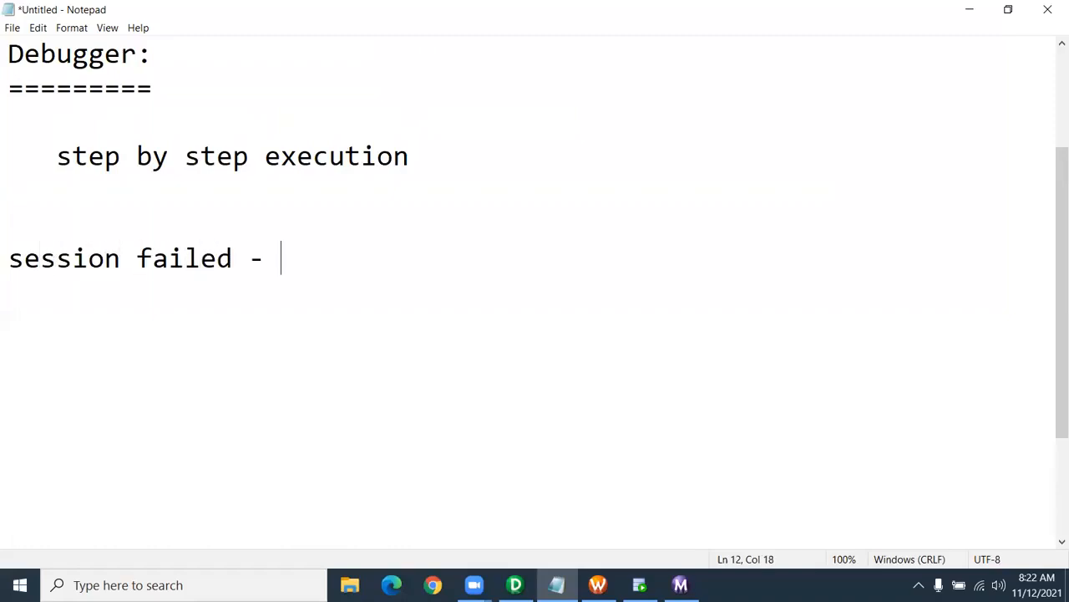
{"action": "type", "text": "session log"}
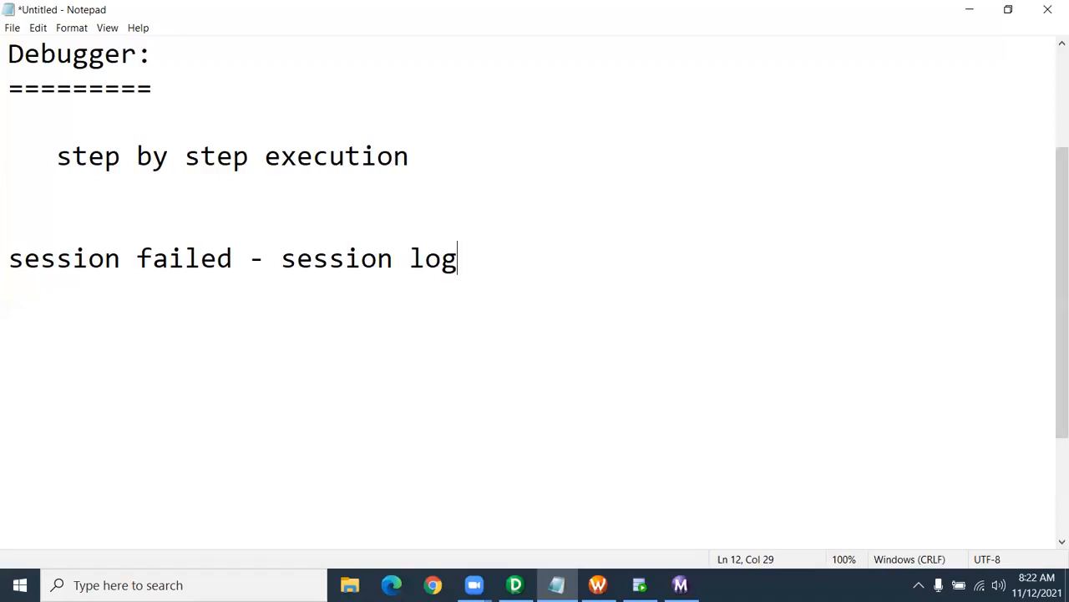
{"action": "key", "text": "Return"}
{"action": "type", "text": "se"}
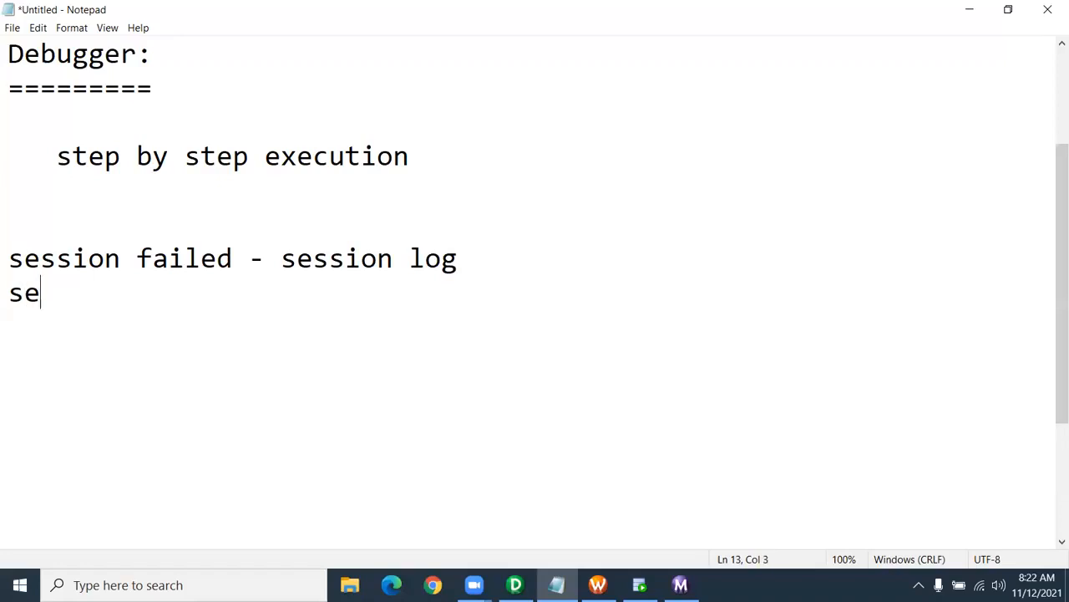
{"action": "type", "text": "ssion"}
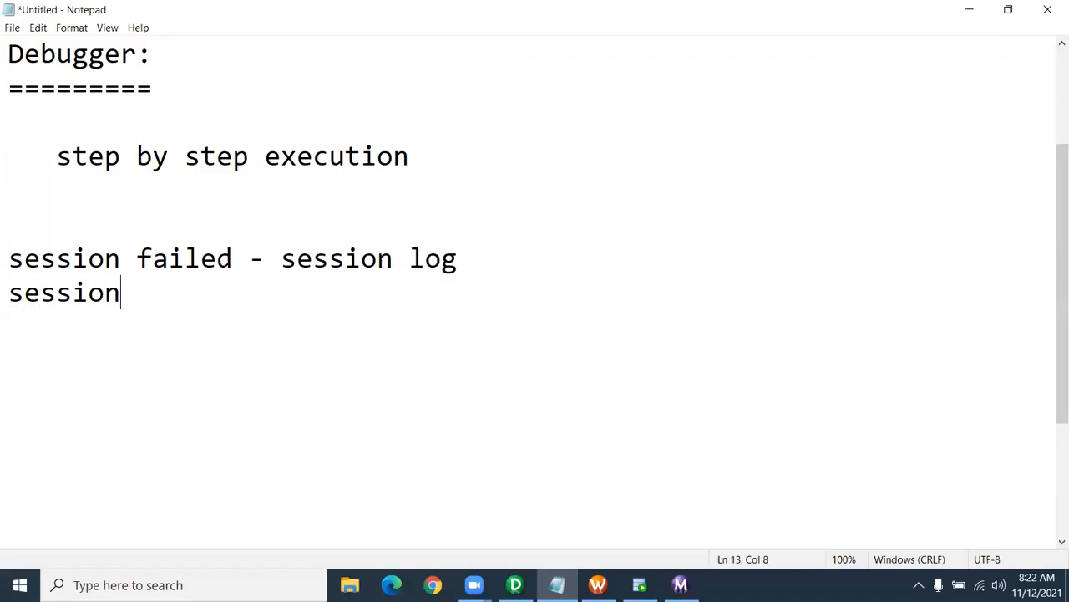
{"action": "type", "text": " succeede"}
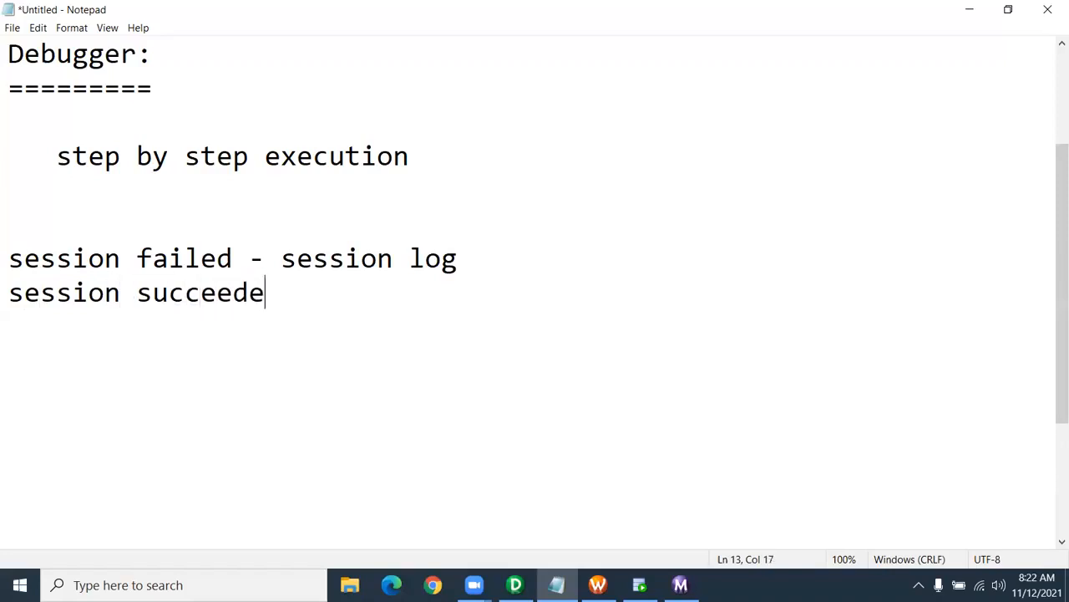
{"action": "type", "text": "d - logi"}
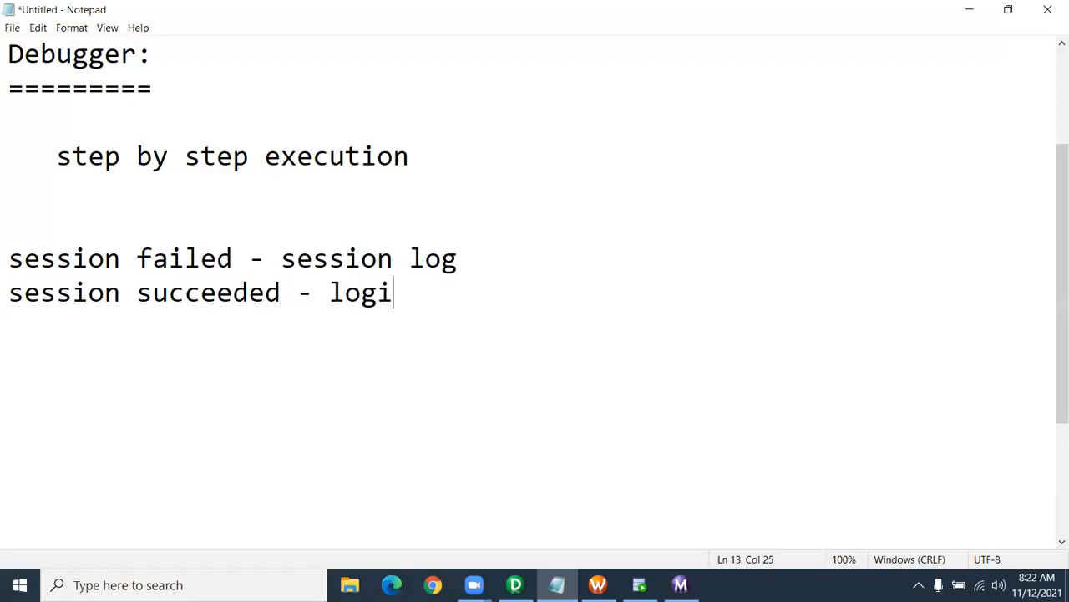
{"action": "type", "text": "cal error"}
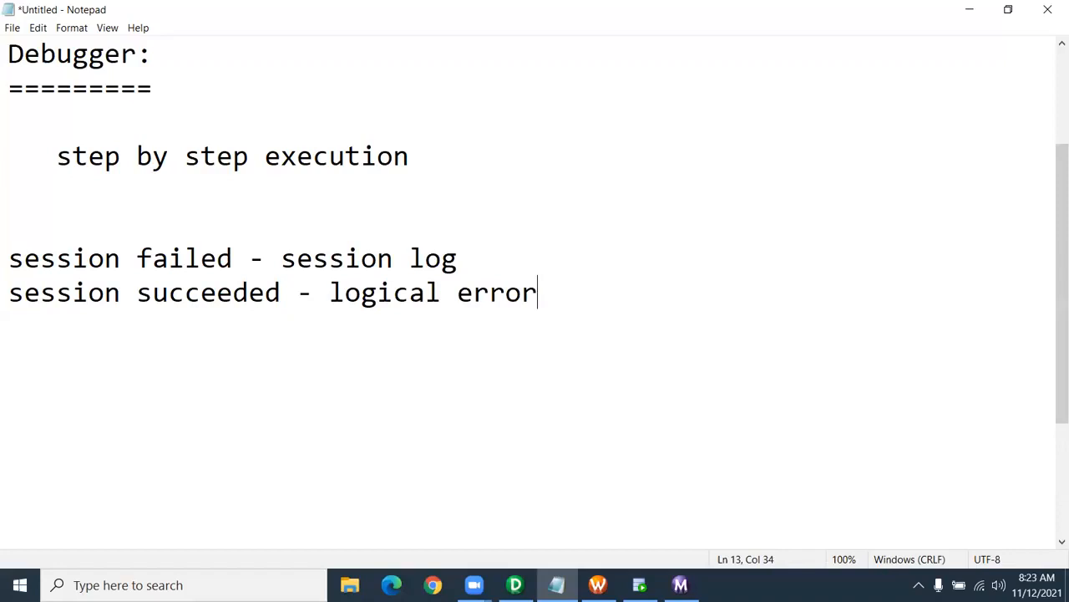
{"action": "key", "text": "Up"}
{"action": "key", "text": "Return"}
{"action": "key", "text": "Down"}
{"action": "left_click", "coordinate": [567, 344]}
{"action": "left_click", "coordinate": [563, 330]}
- Add the lines 'expected output 1000' and 'actual value: null'
{"action": "key", "text": "Return"}
{"action": "key", "text": "Return"}
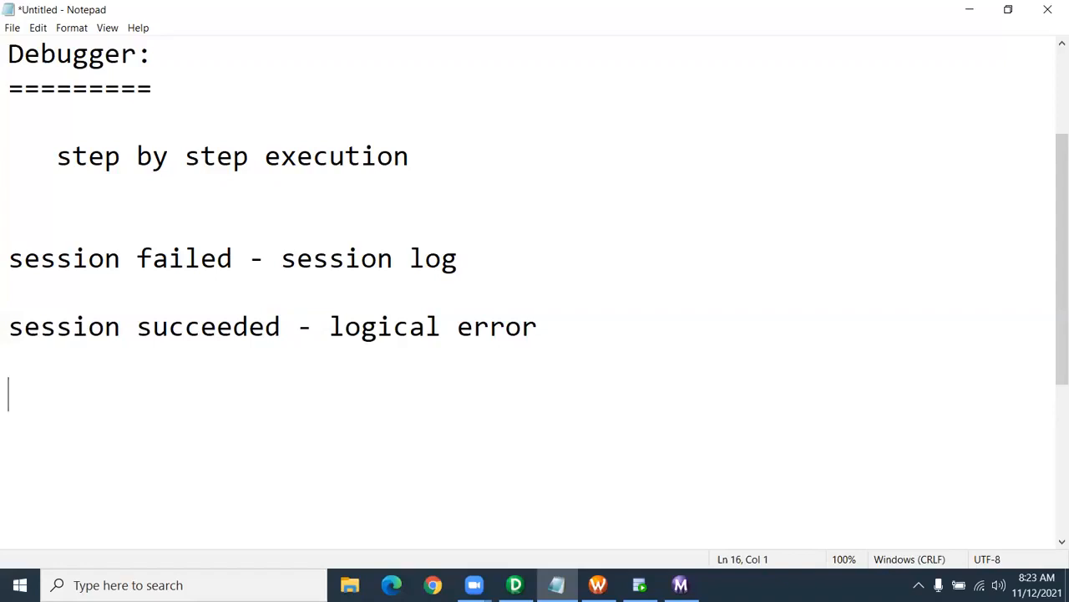
{"action": "type", "text": "expected "}
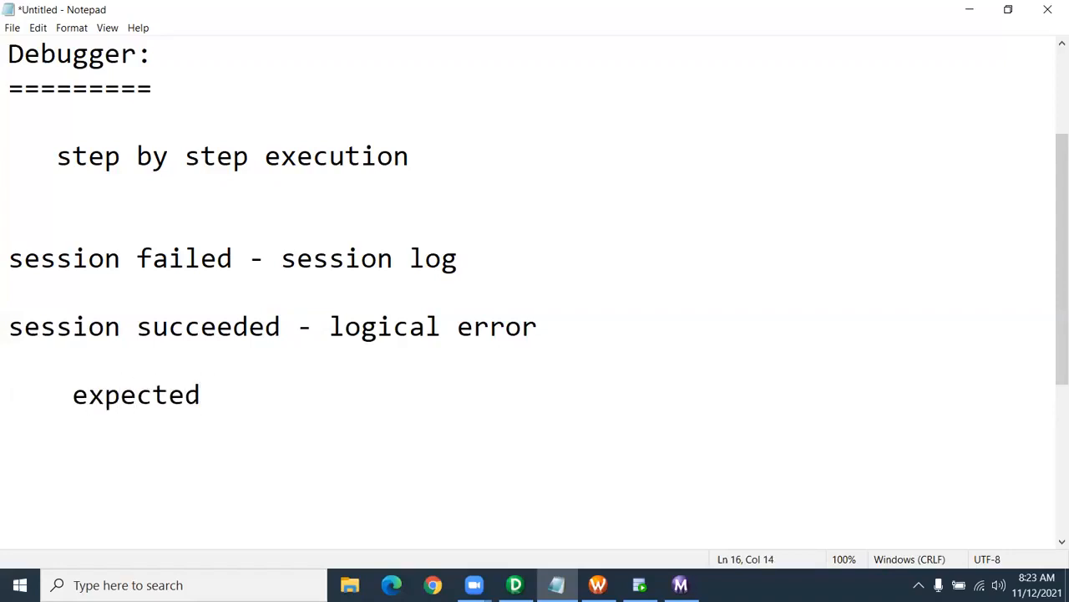
{"action": "type", "text": "v"}
{"action": "key", "text": "BackSpace"}
{"action": "type", "text": "output "}
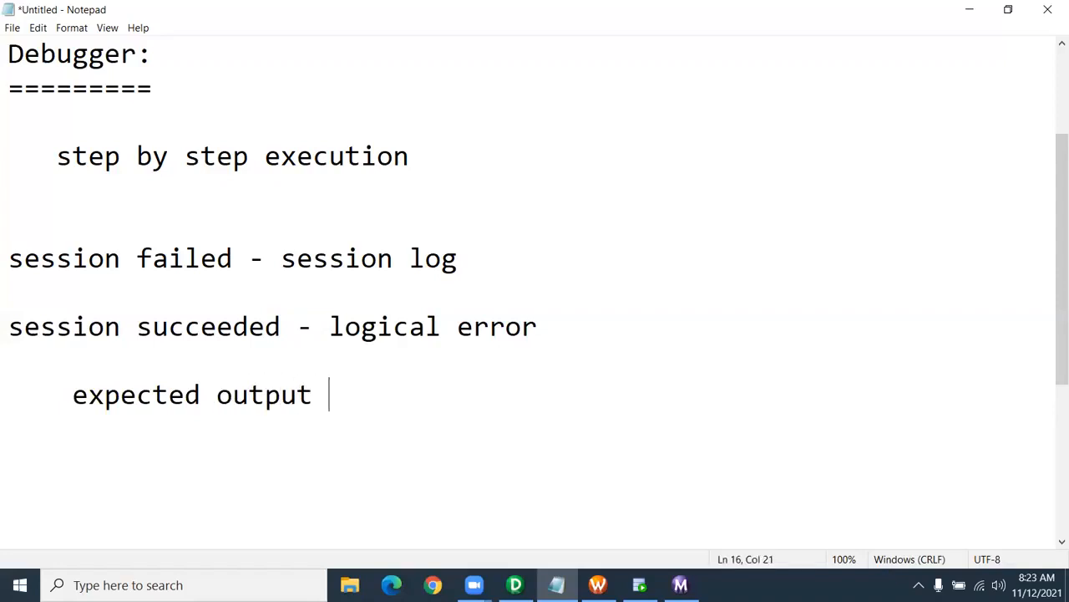
{"action": "type", "text": "5"}
{"action": "key", "text": "BackSpace"}
{"action": "type", "text": "1000"}
{"action": "key", "text": "Return"}
{"action": "type", "text": "a"}
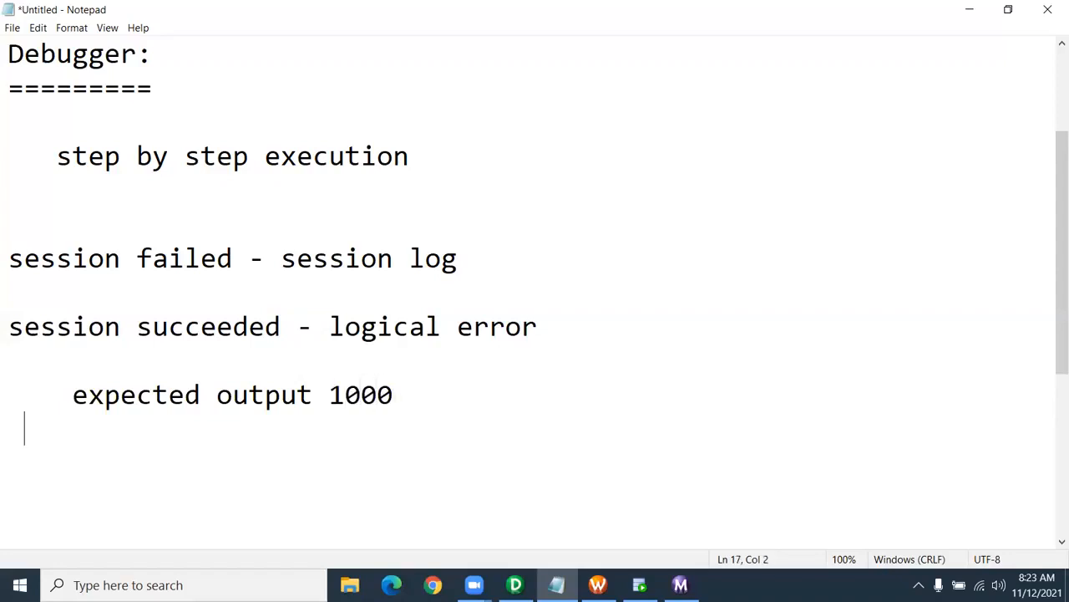
{"action": "type", "text": "ctual"}
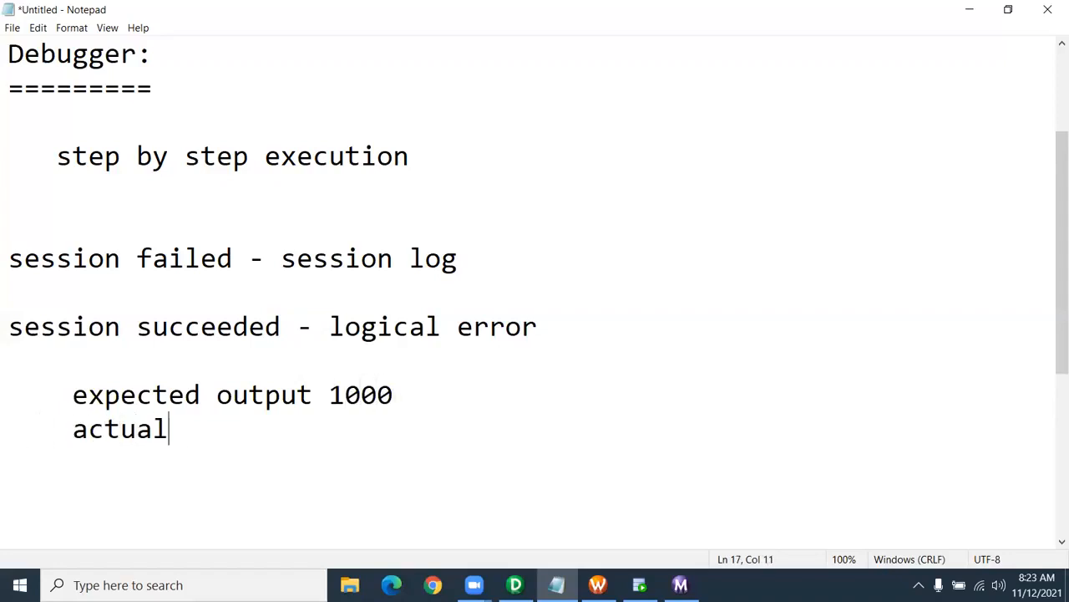
{"action": "type", "text": " value"}
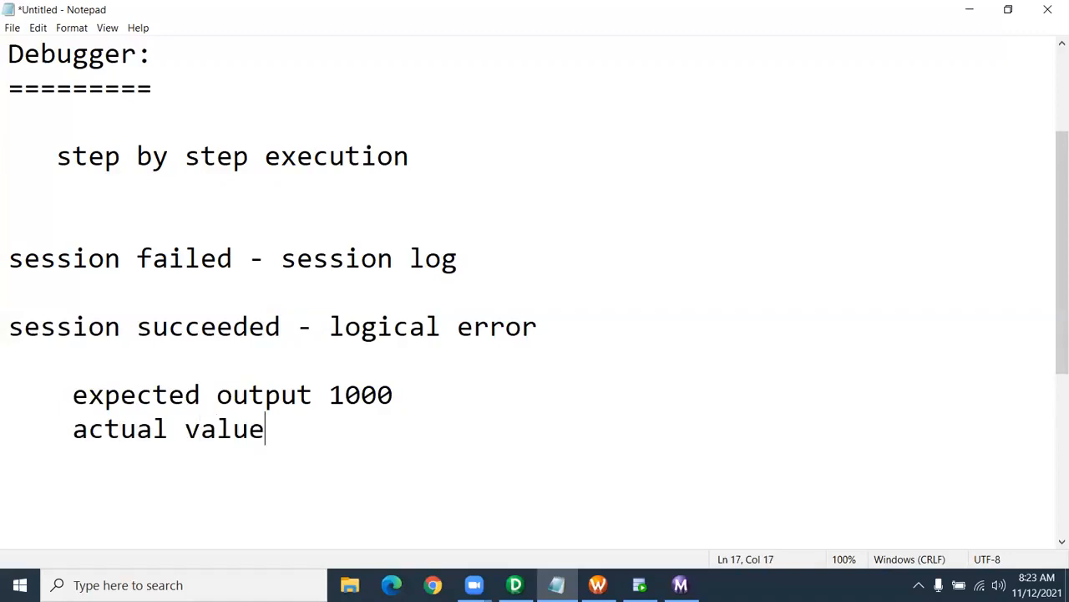
{"action": "type", "text": ":   null"}
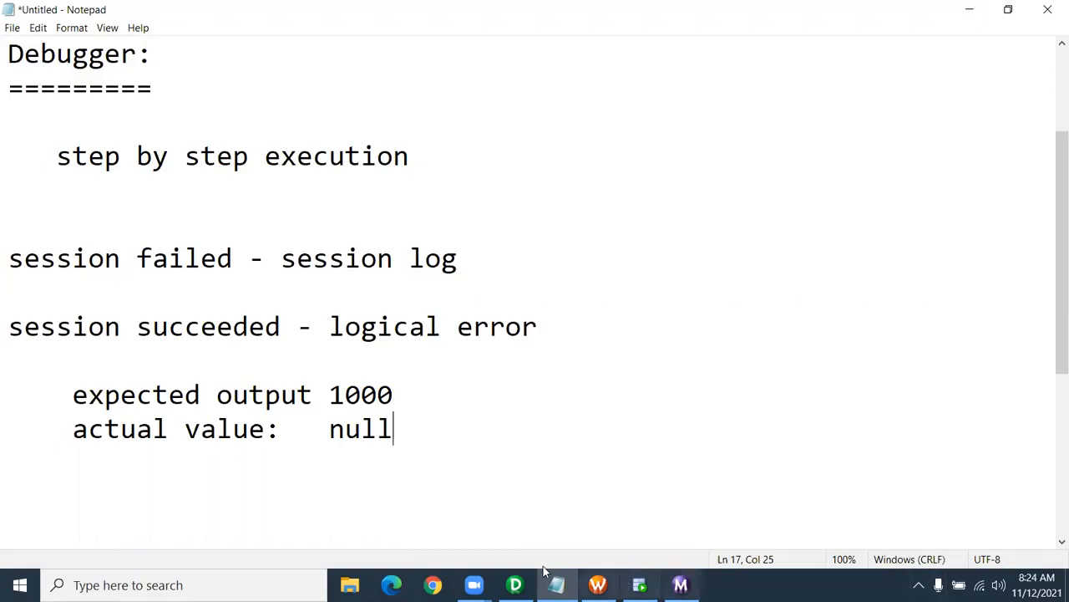
- Back in Designer, drag m_Update_strategy from the Navigator's Mappings into the Mapping Designer
{"action": "left_click", "coordinate": [515, 585]}
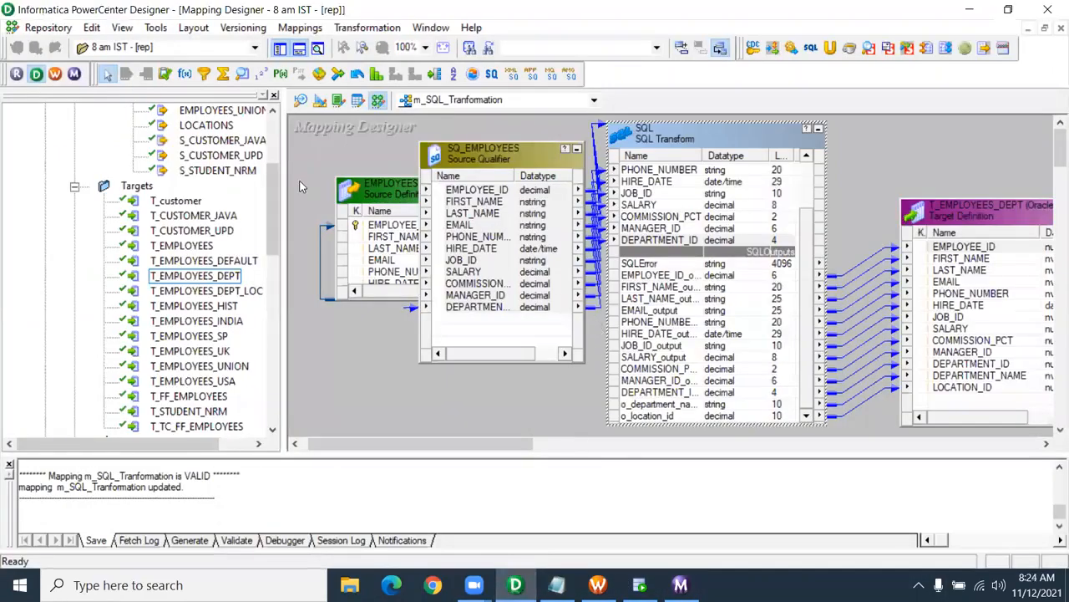
{"action": "scroll", "coordinate": [205, 283], "scroll_direction": "down", "scroll_amount": 6}
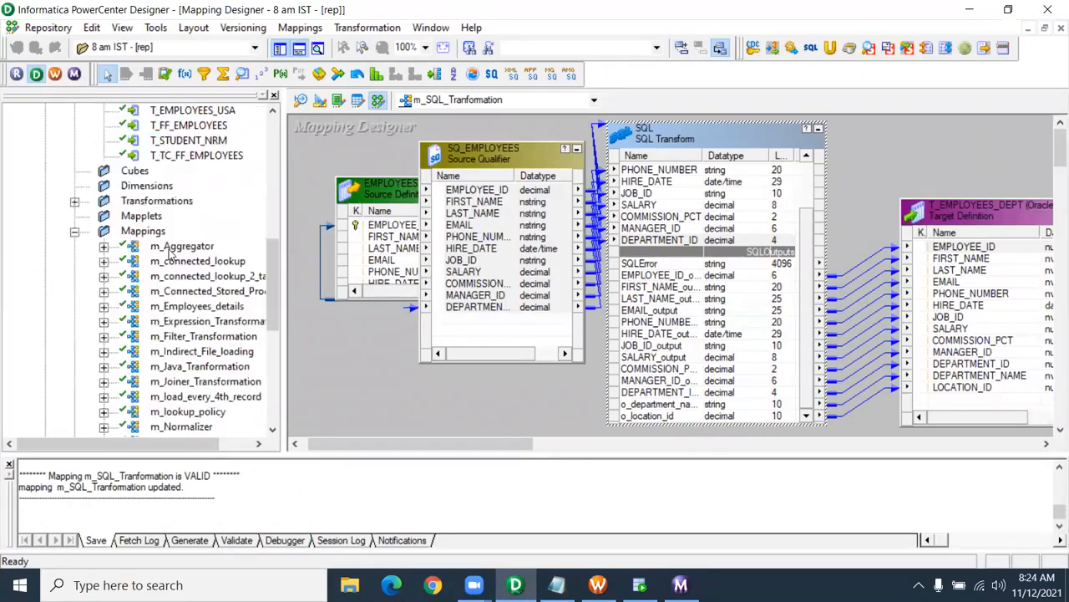
{"action": "scroll", "coordinate": [188, 330], "scroll_direction": "down", "scroll_amount": 6}
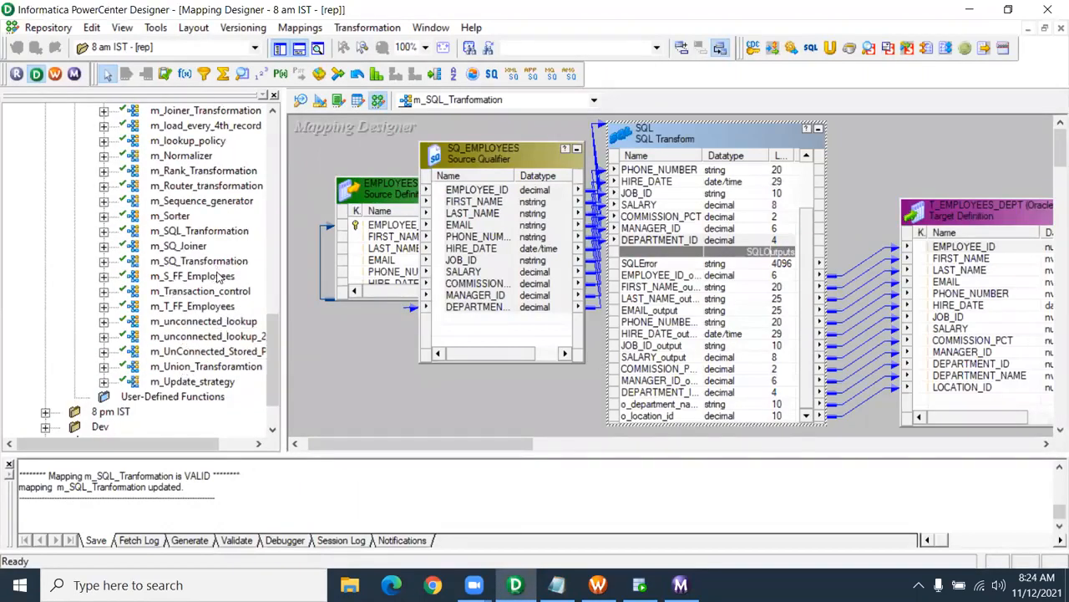
{"action": "scroll", "coordinate": [221, 276], "scroll_direction": "down", "scroll_amount": 2}
{"action": "scroll", "coordinate": [233, 284], "scroll_direction": "up", "scroll_amount": 4}
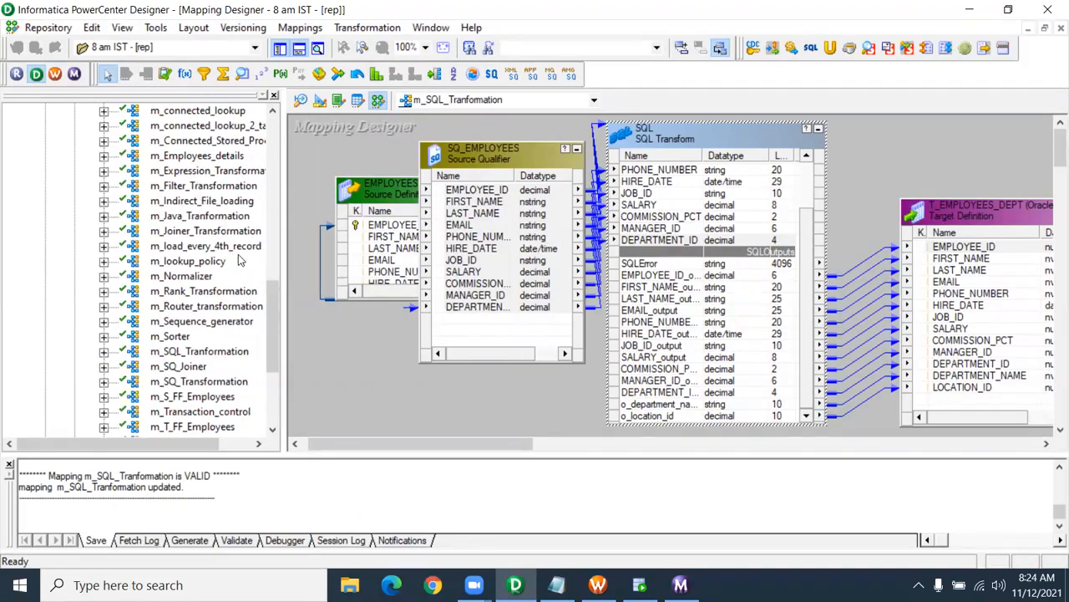
{"action": "scroll", "coordinate": [222, 293], "scroll_direction": "down", "scroll_amount": 2}
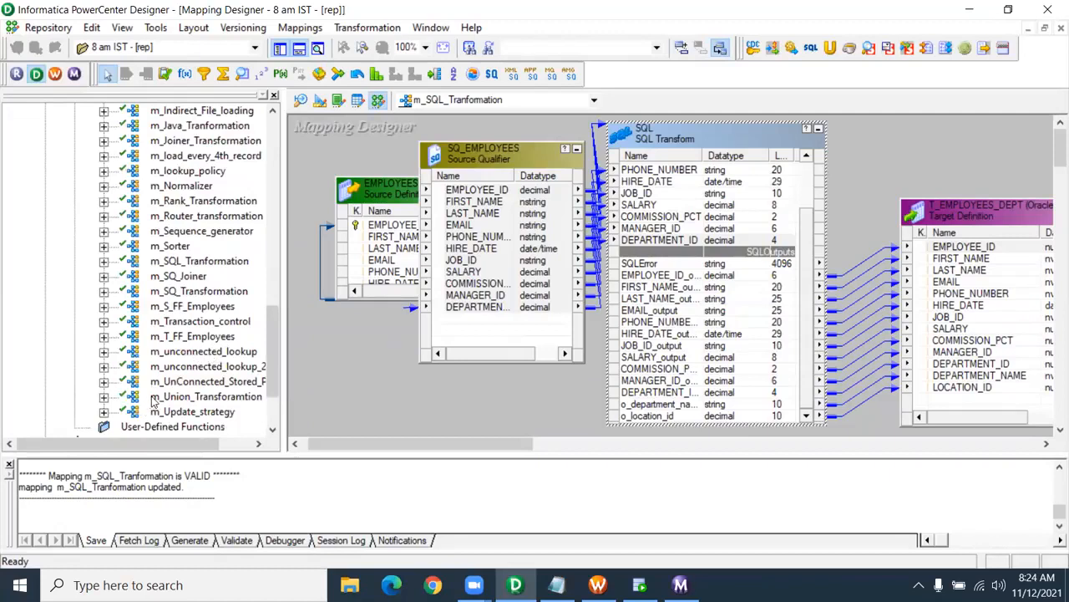
{"action": "left_click", "coordinate": [219, 416]}
{"action": "left_click_drag", "start_coordinate": [221, 416], "coordinate": [424, 398]}
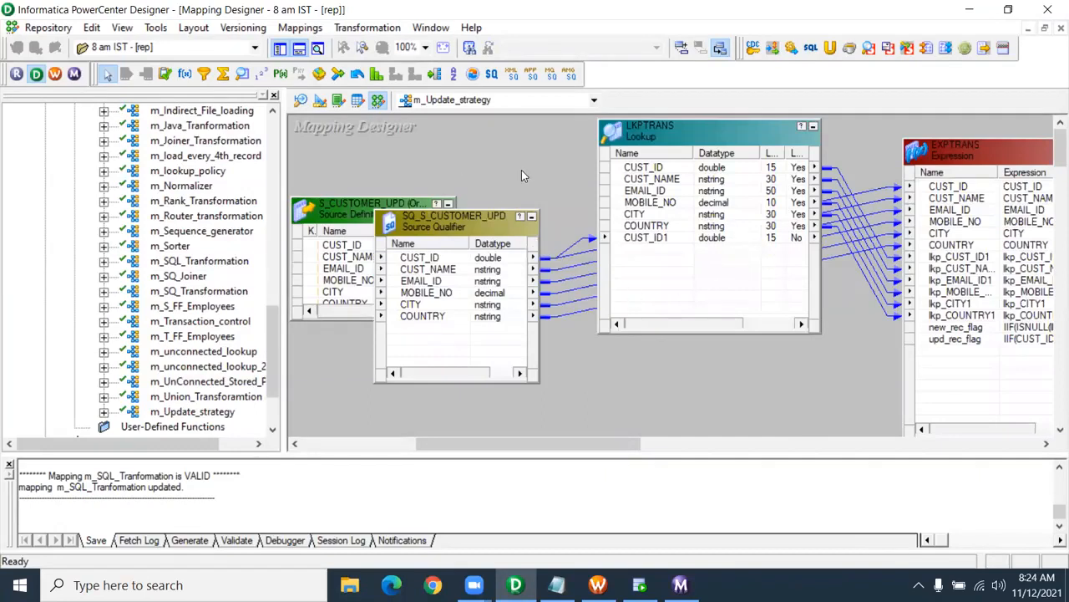
- Start the Debugger using existing session instance s_m_Update_strategy, keeping Discard target data
{"action": "left_click", "coordinate": [294, 31]}
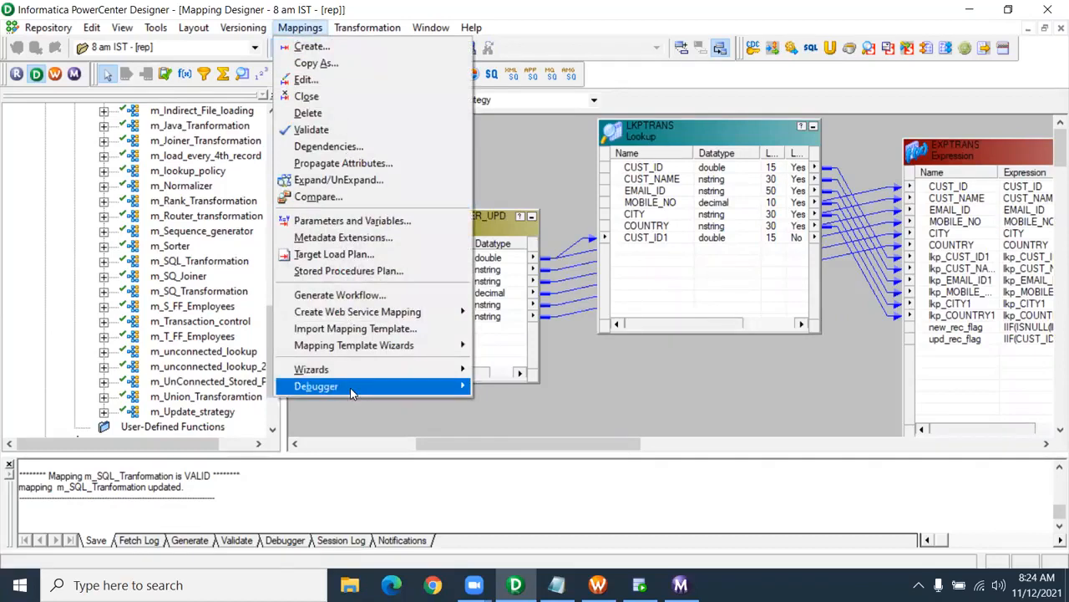
{"action": "mouse_move", "coordinate": [351, 392]}
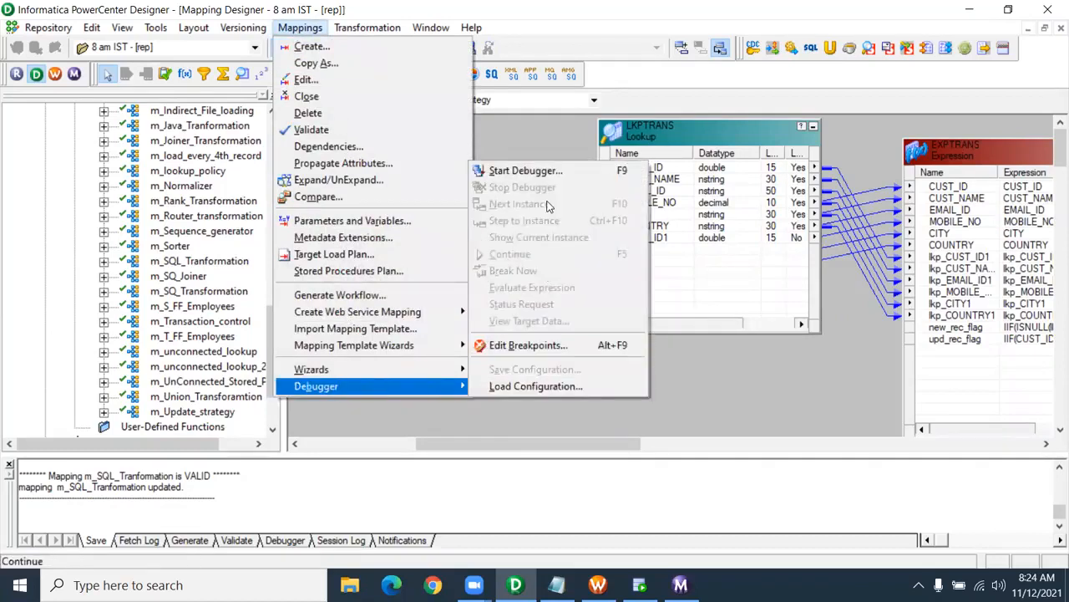
{"action": "left_click", "coordinate": [526, 170]}
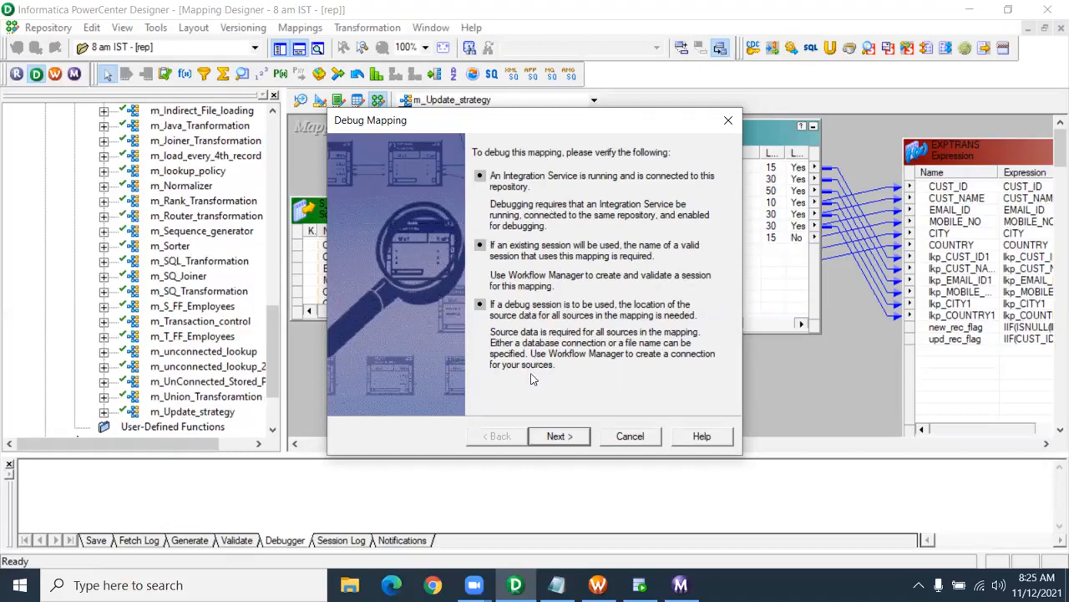
{"action": "left_click", "coordinate": [556, 436]}
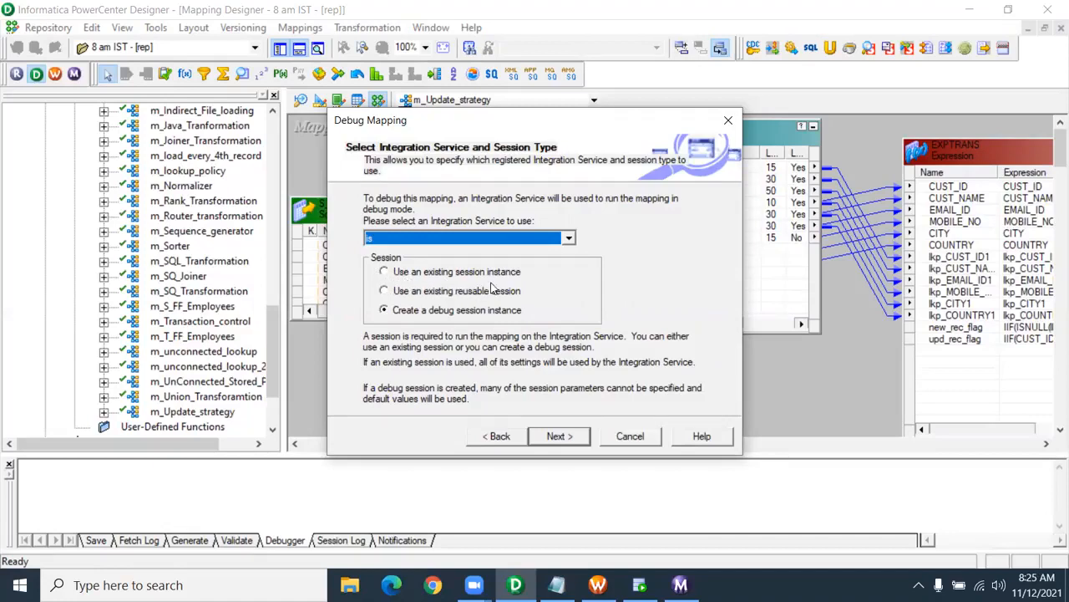
{"action": "left_click", "coordinate": [384, 273]}
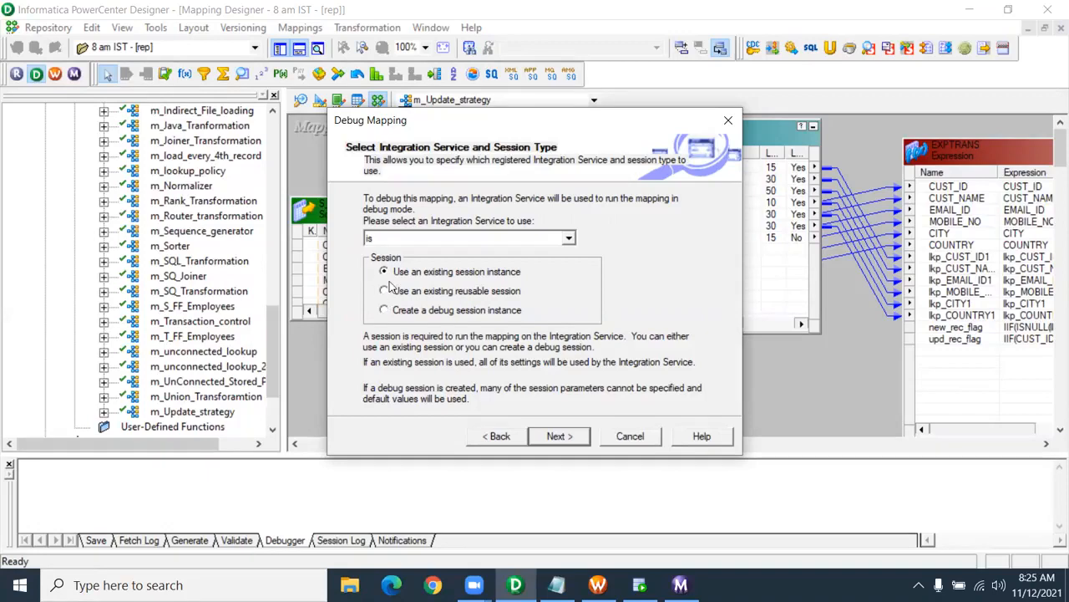
{"action": "left_click", "coordinate": [583, 440]}
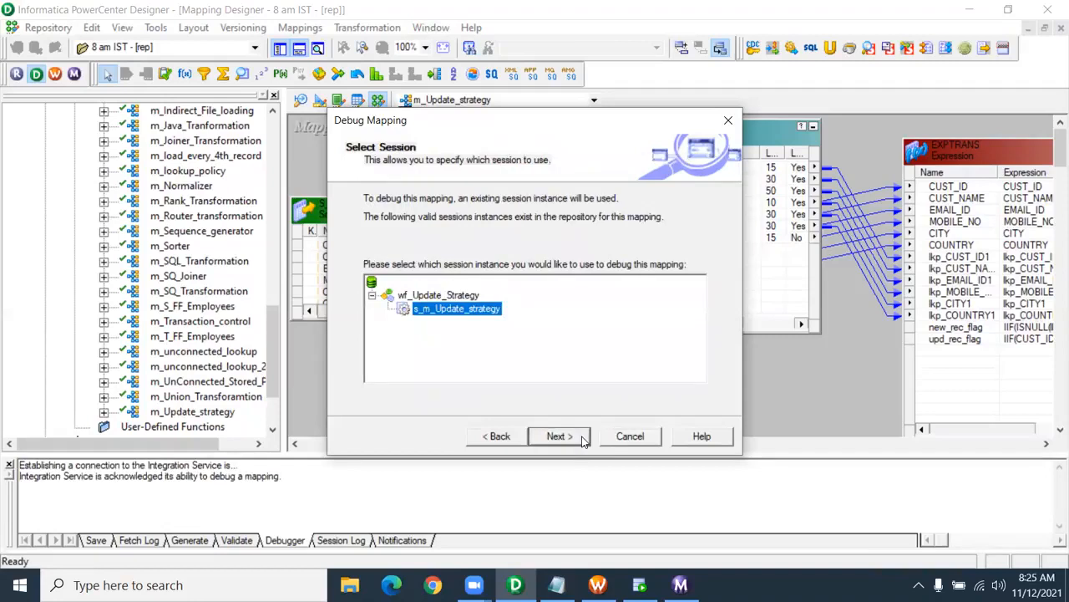
{"action": "left_click", "coordinate": [558, 436]}
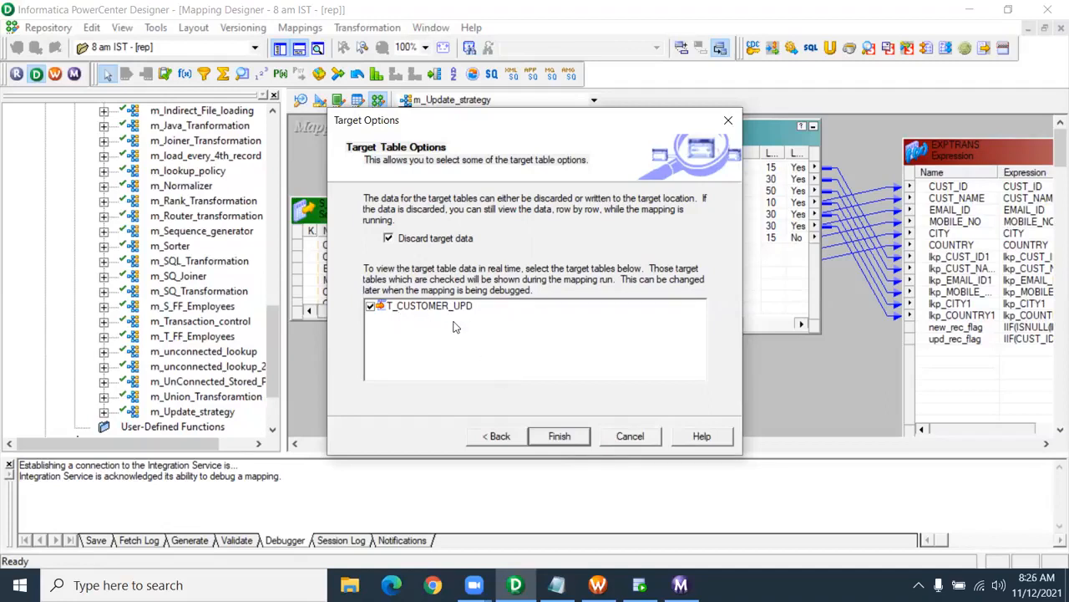
{"action": "left_click", "coordinate": [558, 436]}
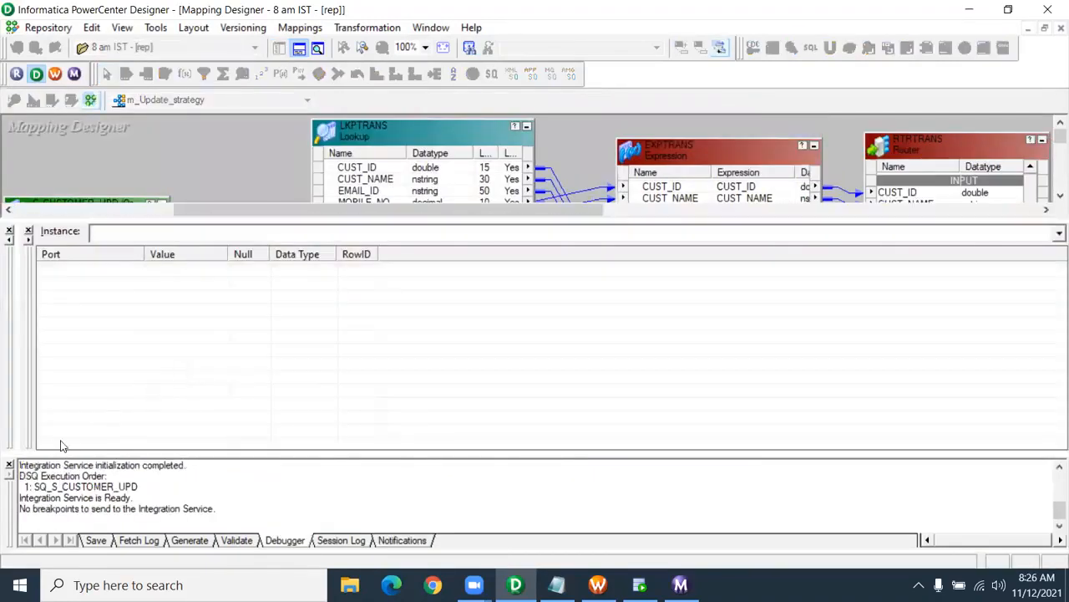
{"action": "left_click", "coordinate": [10, 466]}
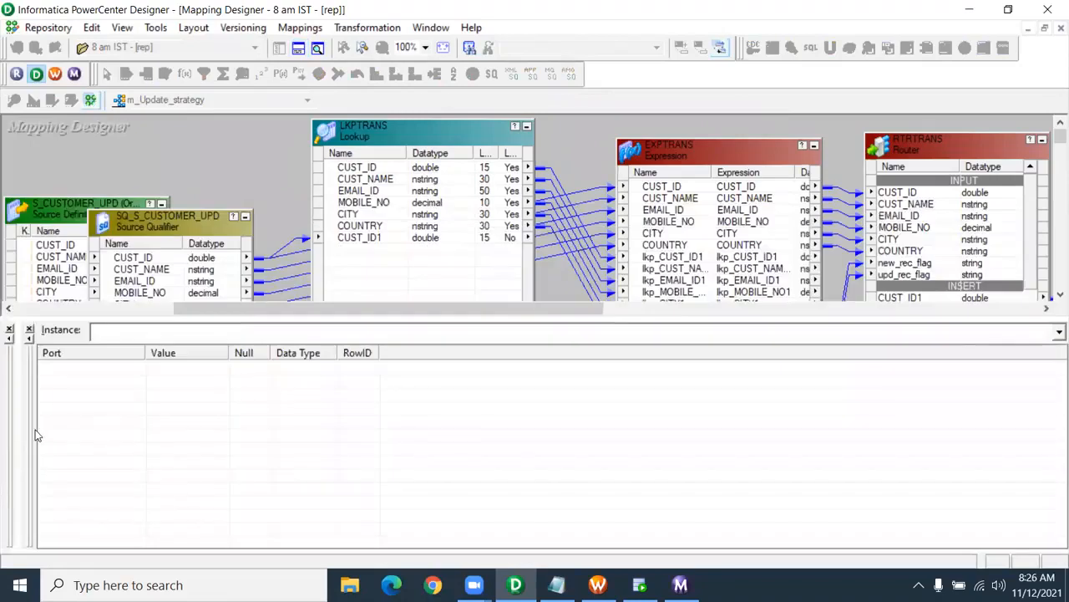
{"action": "left_click_drag", "start_coordinate": [18, 427], "coordinate": [523, 468]}
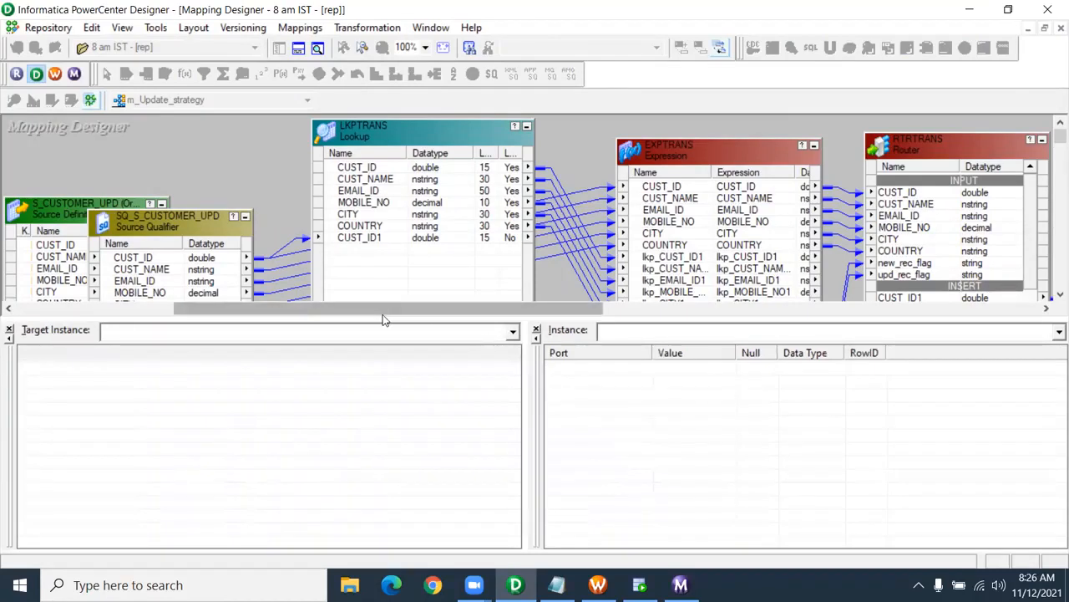
{"action": "left_click_drag", "start_coordinate": [389, 310], "coordinate": [315, 309]}
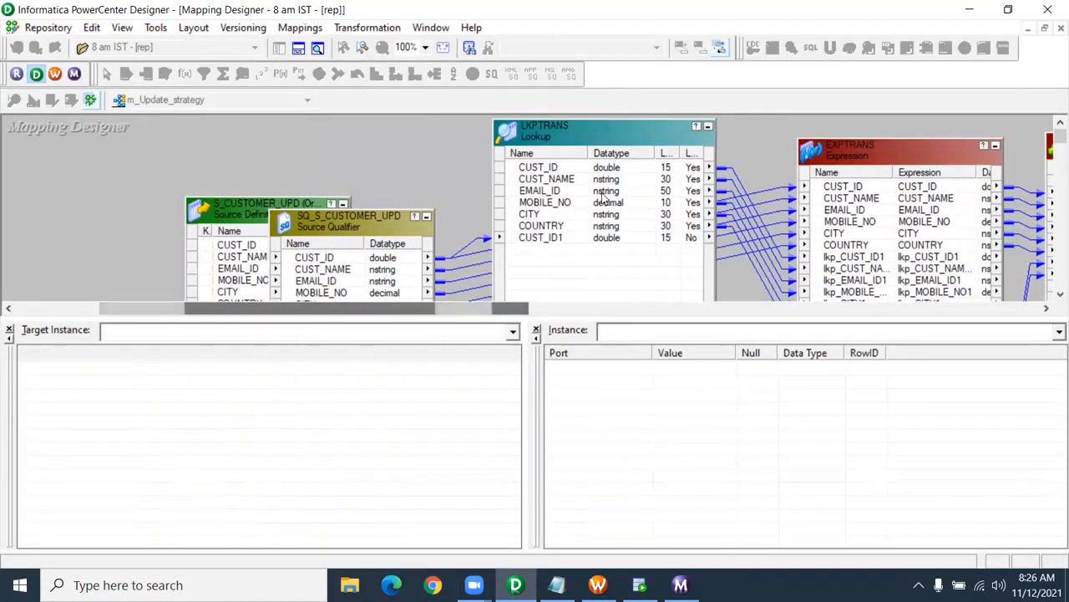
{"action": "left_click", "coordinate": [558, 144]}
{"action": "left_click", "coordinate": [848, 152]}
{"action": "left_click_drag", "start_coordinate": [452, 308], "coordinate": [654, 308]}
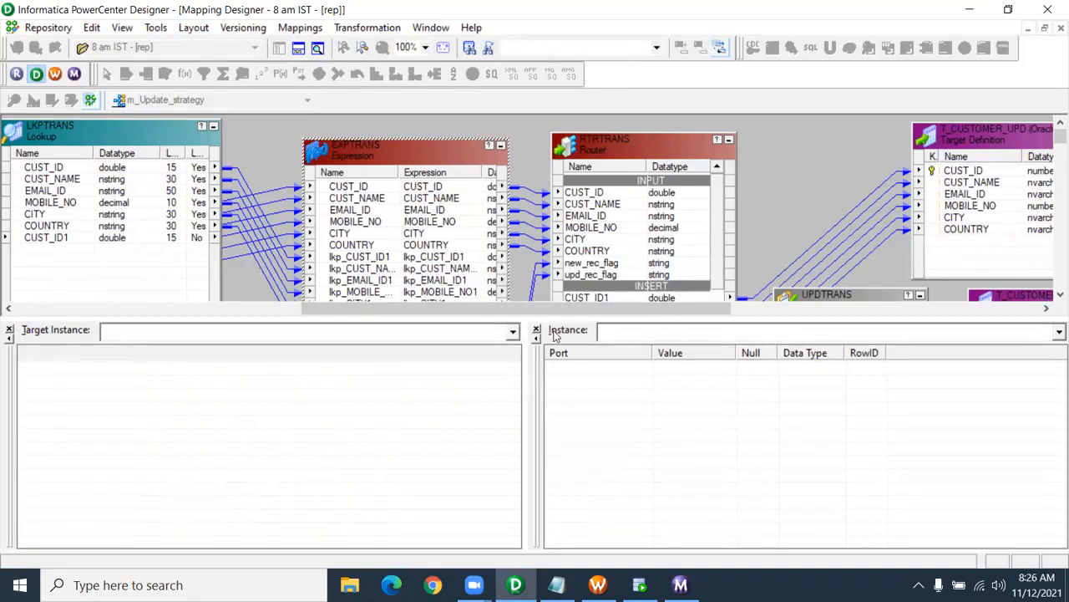
{"action": "left_click_drag", "start_coordinate": [565, 316], "coordinate": [642, 314]}
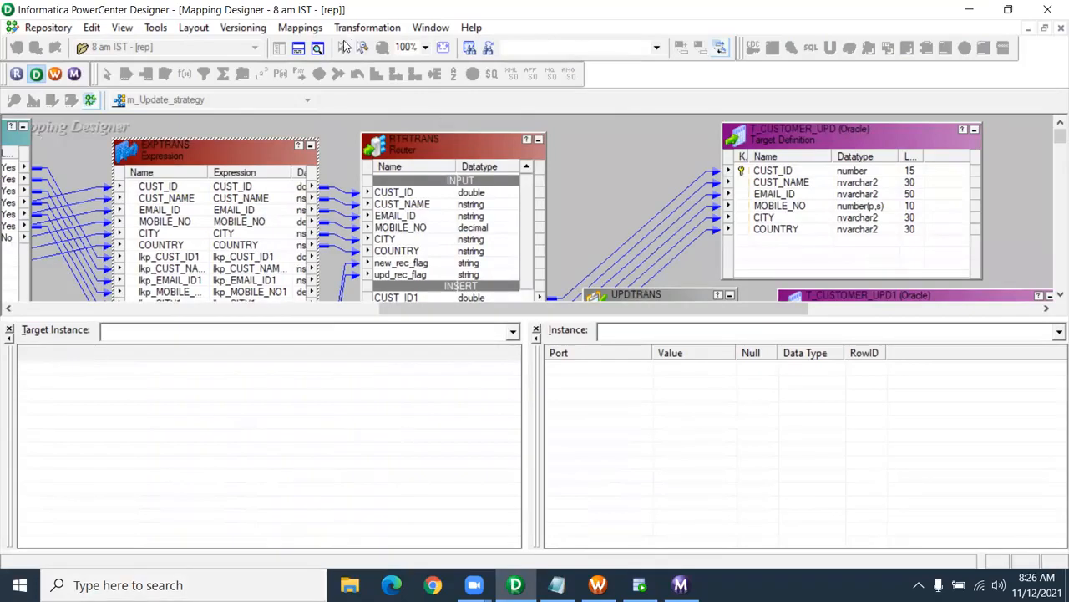
- Step the debugger to Next Instance, SQ_S_CUSTOMER_UPD, and close the Output window
{"action": "left_click", "coordinate": [295, 34]}
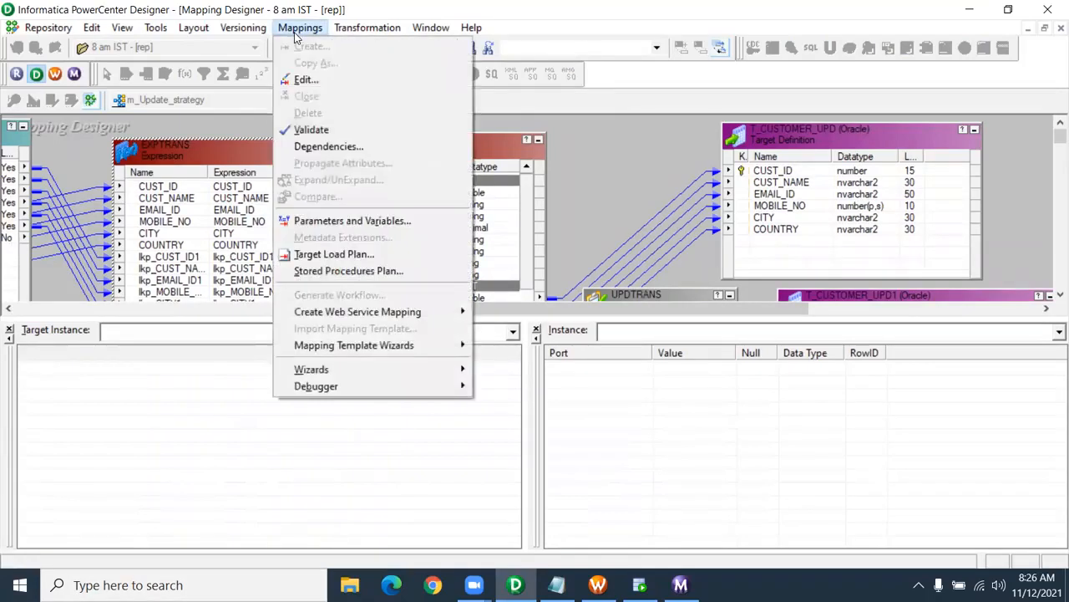
{"action": "mouse_move", "coordinate": [352, 388]}
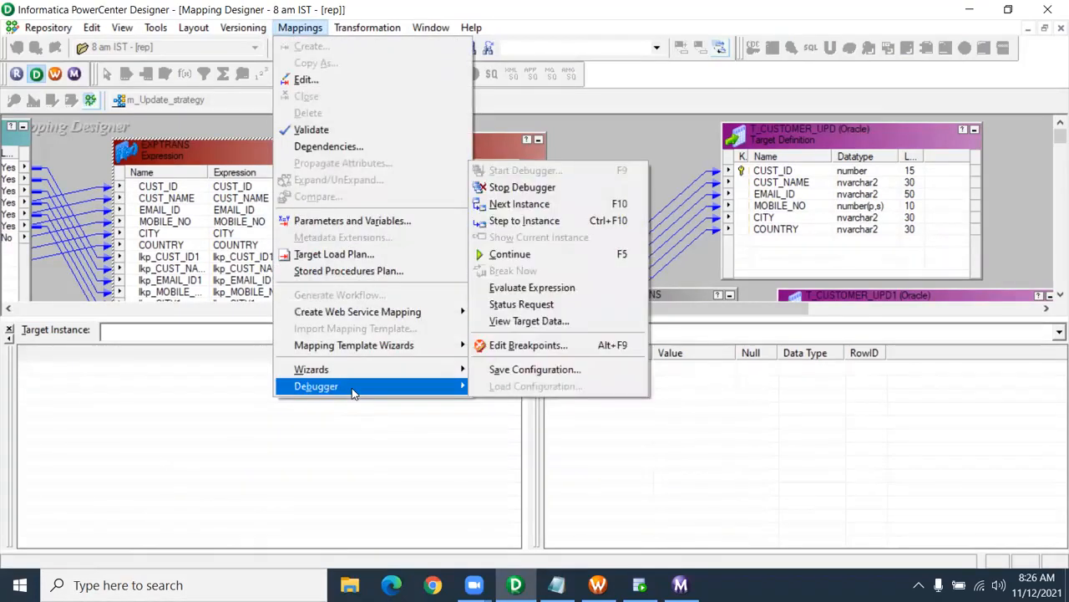
{"action": "left_click", "coordinate": [526, 206]}
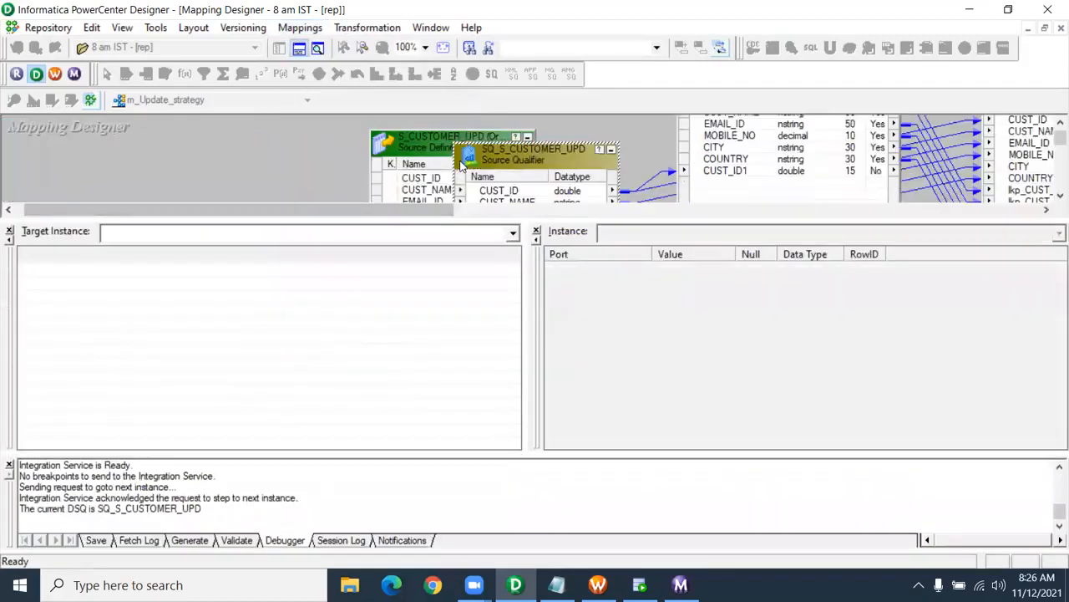
{"action": "left_click", "coordinate": [9, 465]}
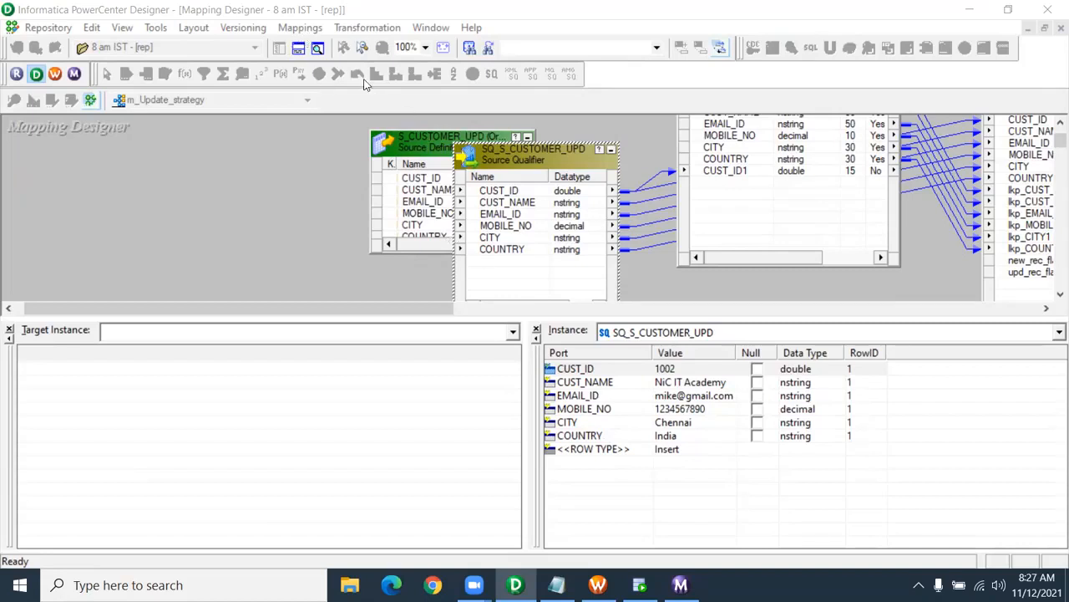
{"action": "left_click", "coordinate": [301, 32]}
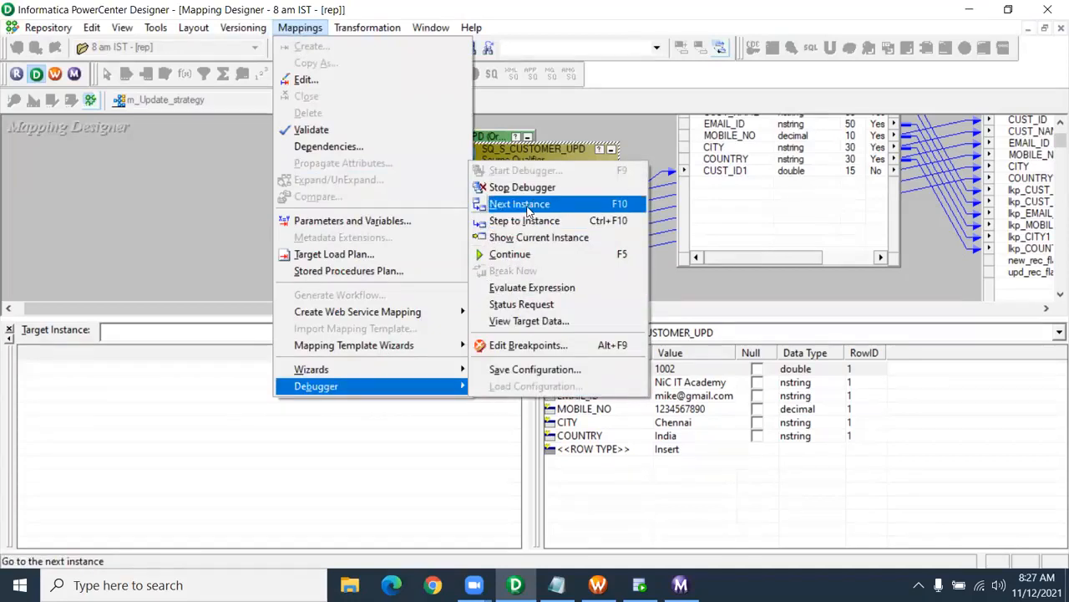
- Step to LKPTRANS and inspect the looked-up CUST_ID1 value 1002
{"action": "left_click", "coordinate": [527, 210]}
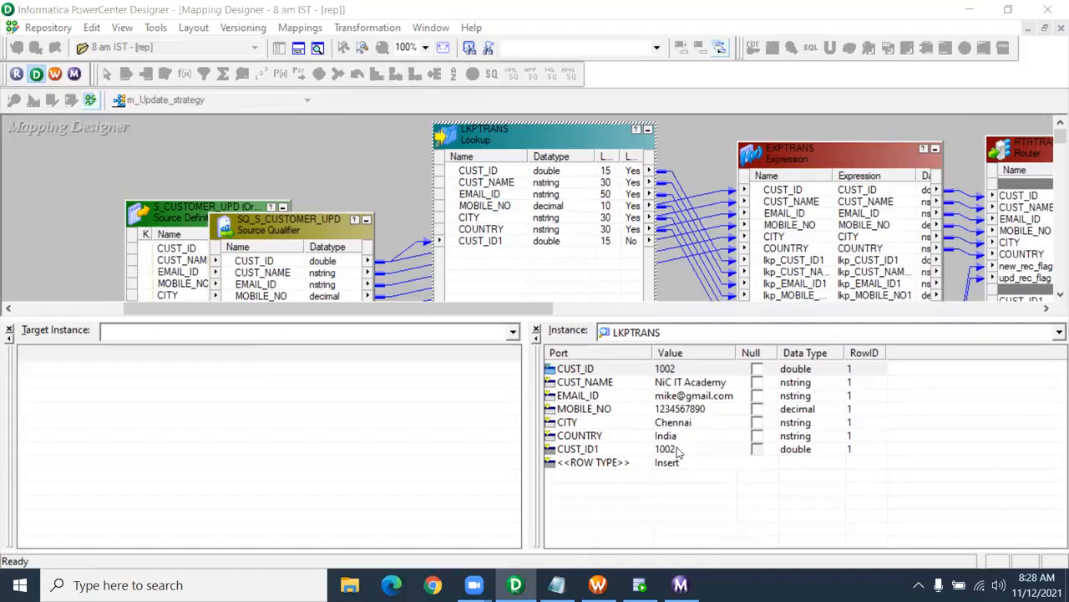
{"action": "left_click", "coordinate": [622, 455]}
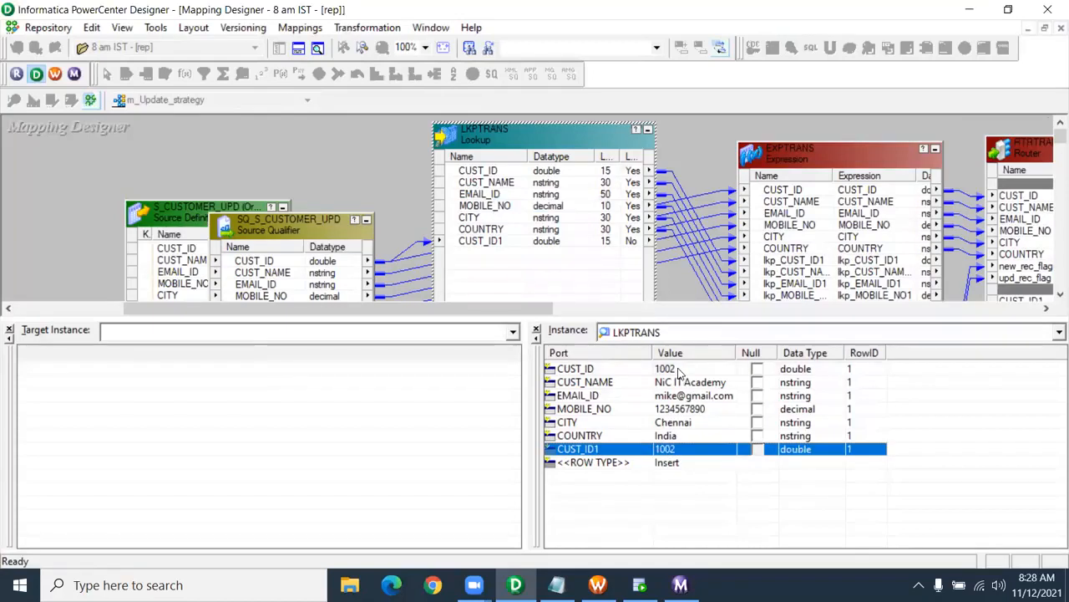
{"action": "left_click", "coordinate": [680, 373]}
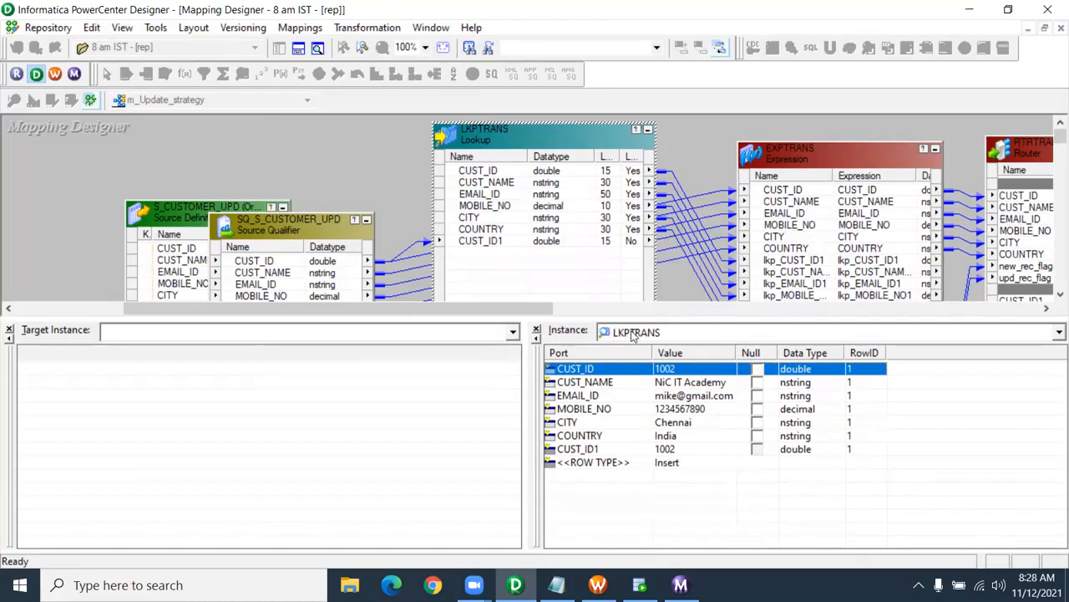
- Advance to EXPTRANS and check CUST_ID, lkp_CUST_ID1, CUST_NAME, and new_rec_flag/upd_rec_flag of 0
{"action": "left_click", "coordinate": [382, 50]}
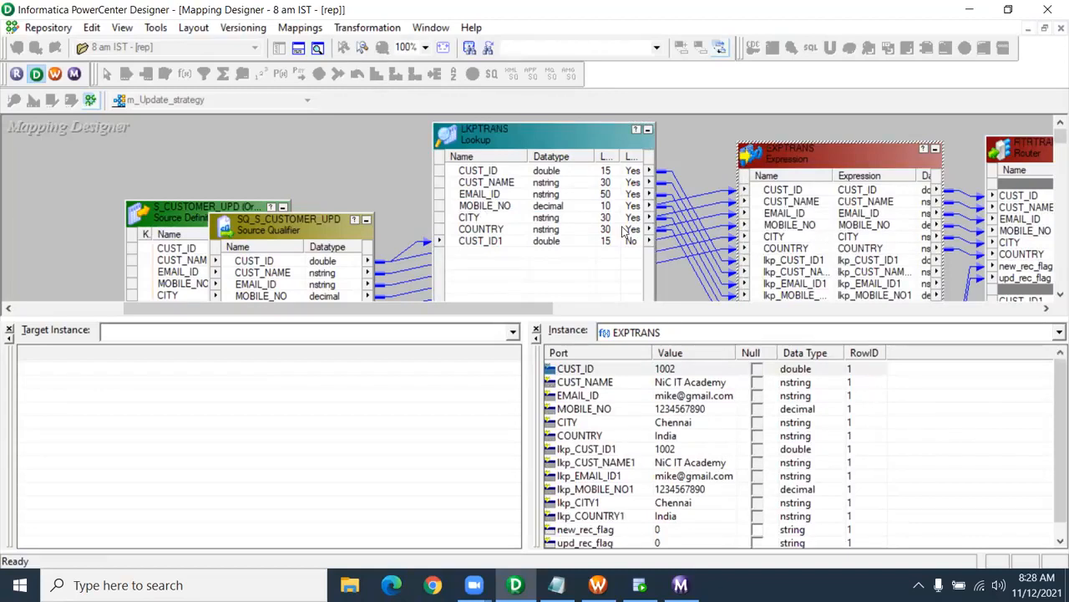
{"action": "left_click_drag", "start_coordinate": [591, 320], "coordinate": [592, 279]}
{"action": "left_click", "coordinate": [605, 489]}
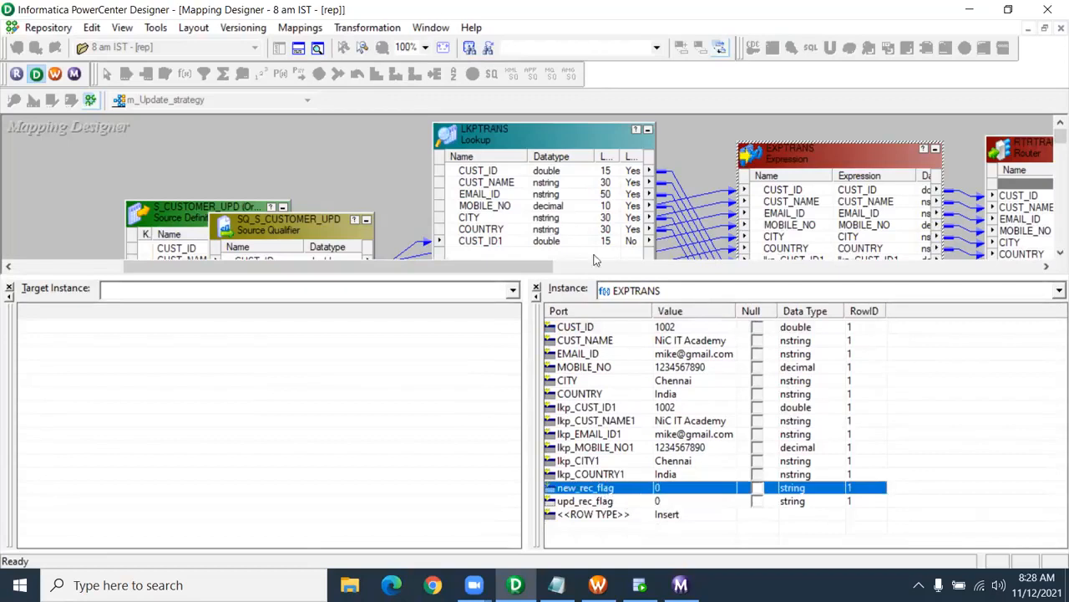
{"action": "left_click", "coordinate": [522, 65]}
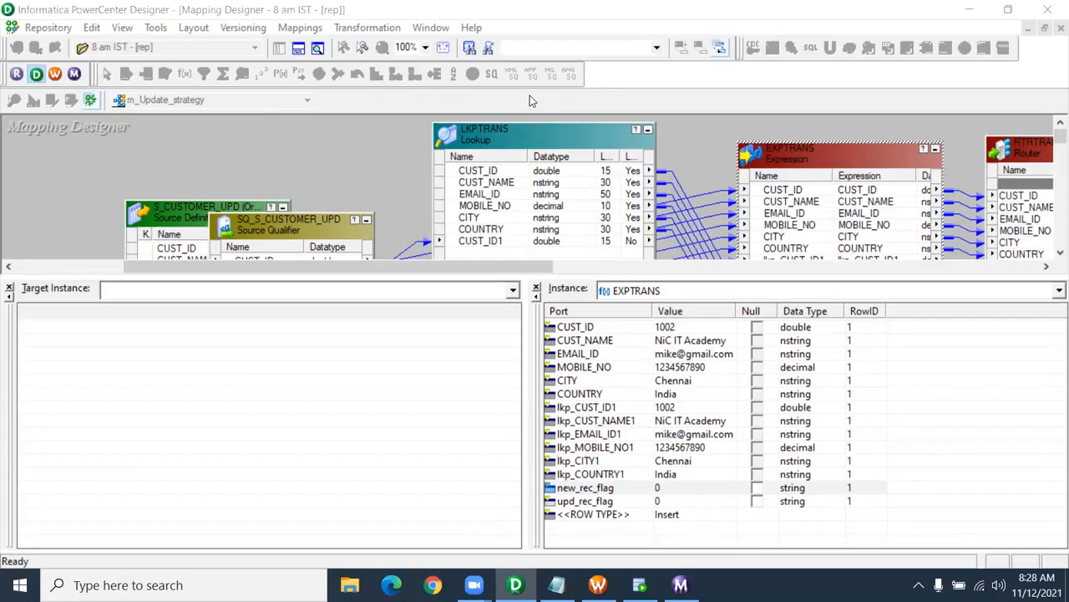
{"action": "left_click", "coordinate": [663, 329]}
{"action": "left_click", "coordinate": [670, 409]}
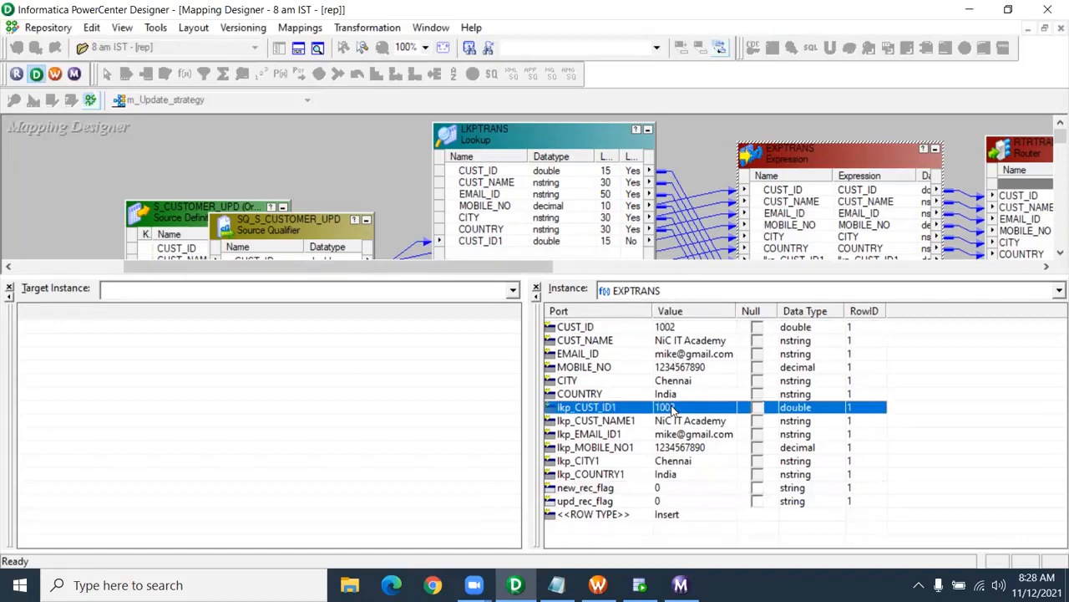
{"action": "left_click", "coordinate": [687, 343]}
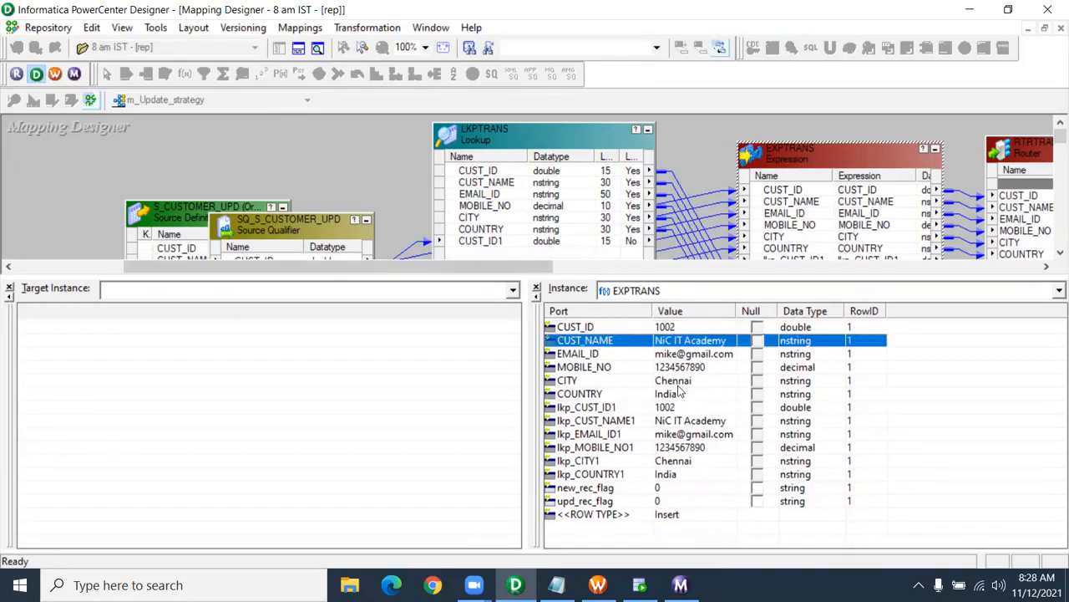
{"action": "left_click", "coordinate": [667, 491]}
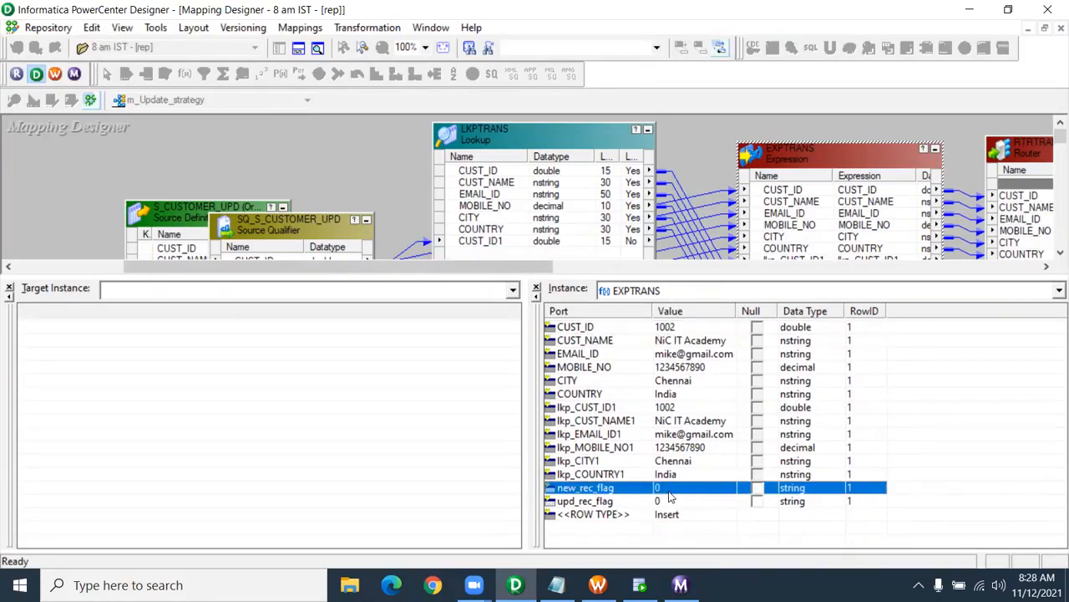
{"action": "left_click", "coordinate": [665, 504]}
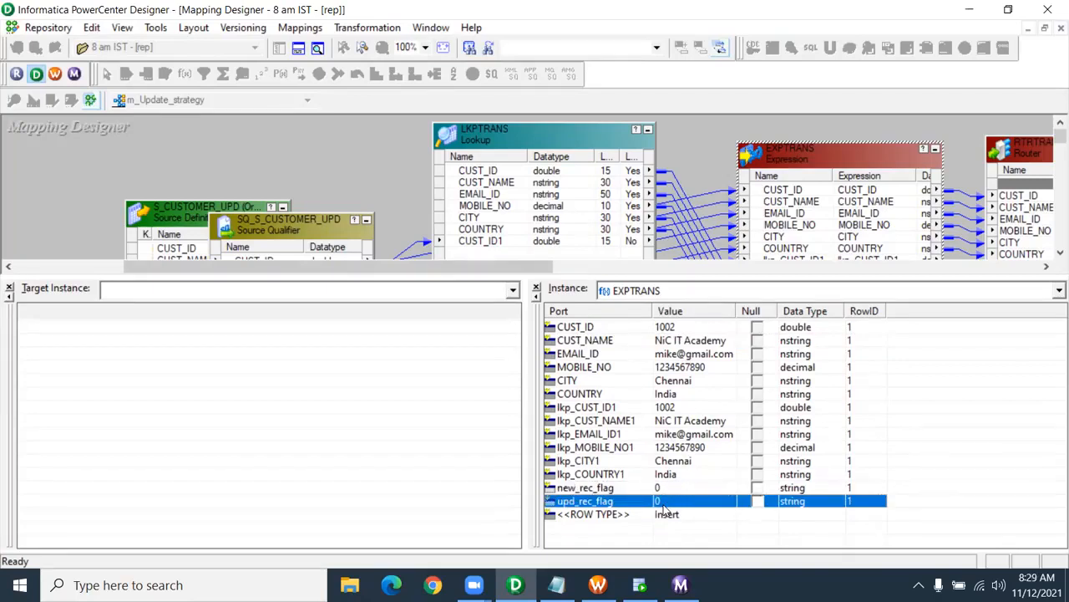
- Continue to the next row and view the filtered row in T_CUSTOMER_UPD1's target data
{"action": "key", "text": "F10"}
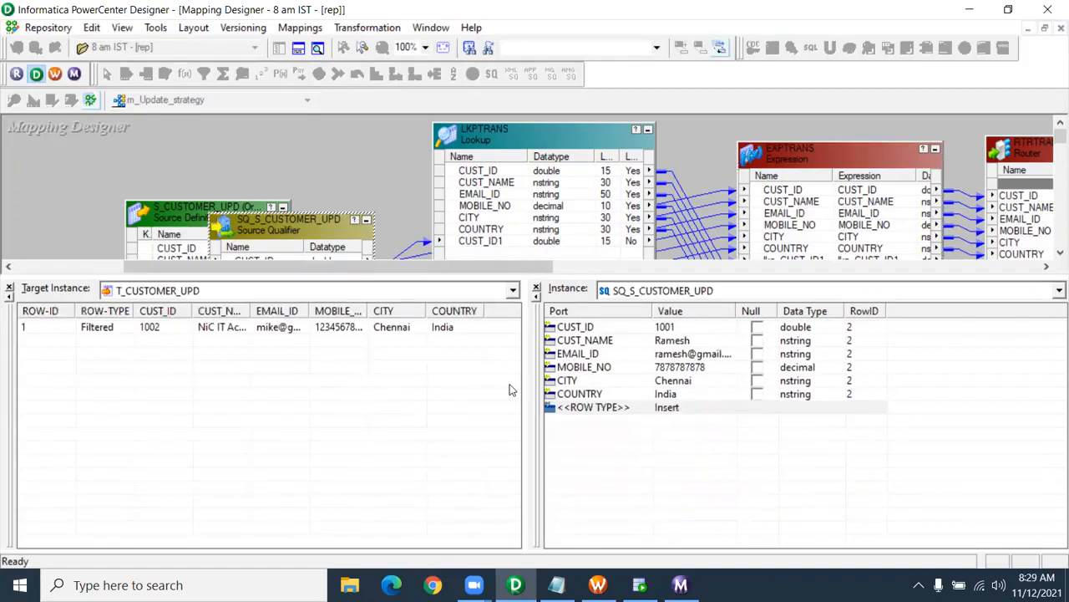
{"action": "left_click", "coordinate": [121, 331]}
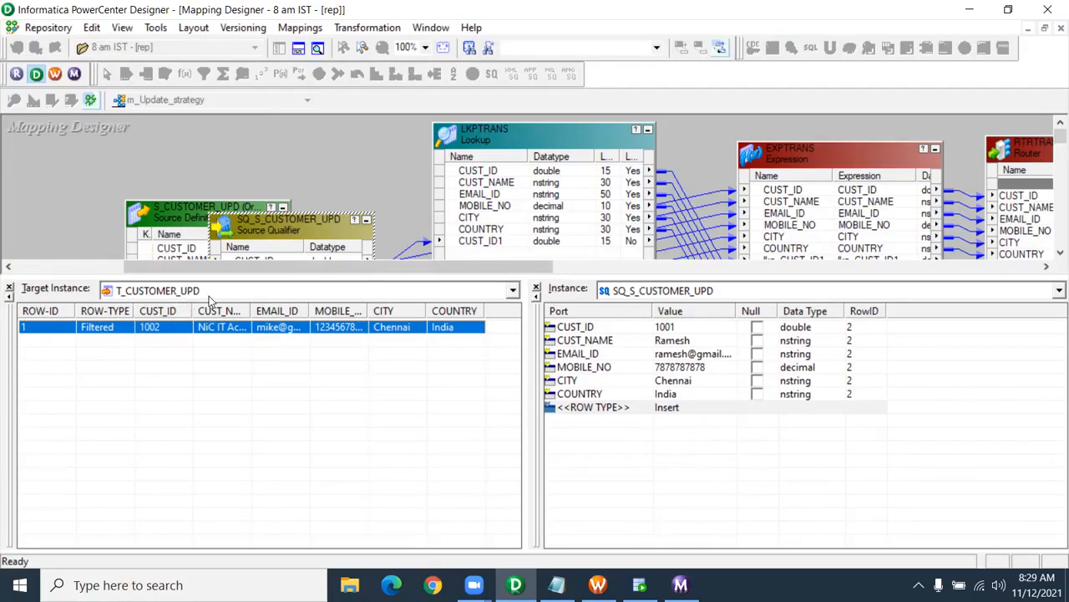
{"action": "left_click", "coordinate": [210, 299]}
{"action": "left_click", "coordinate": [211, 318]}
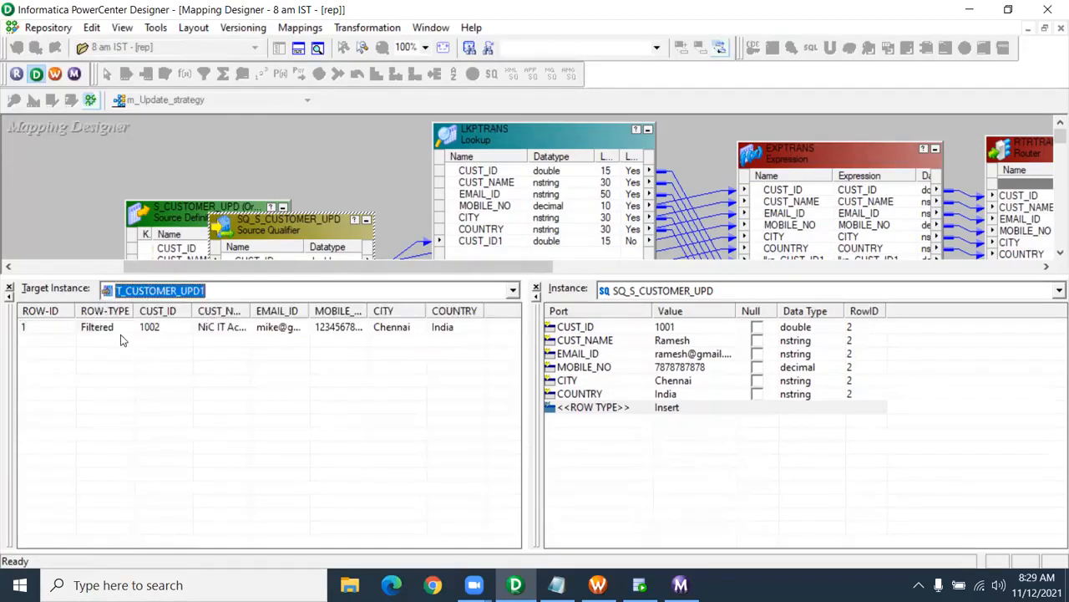
{"action": "left_click", "coordinate": [459, 329]}
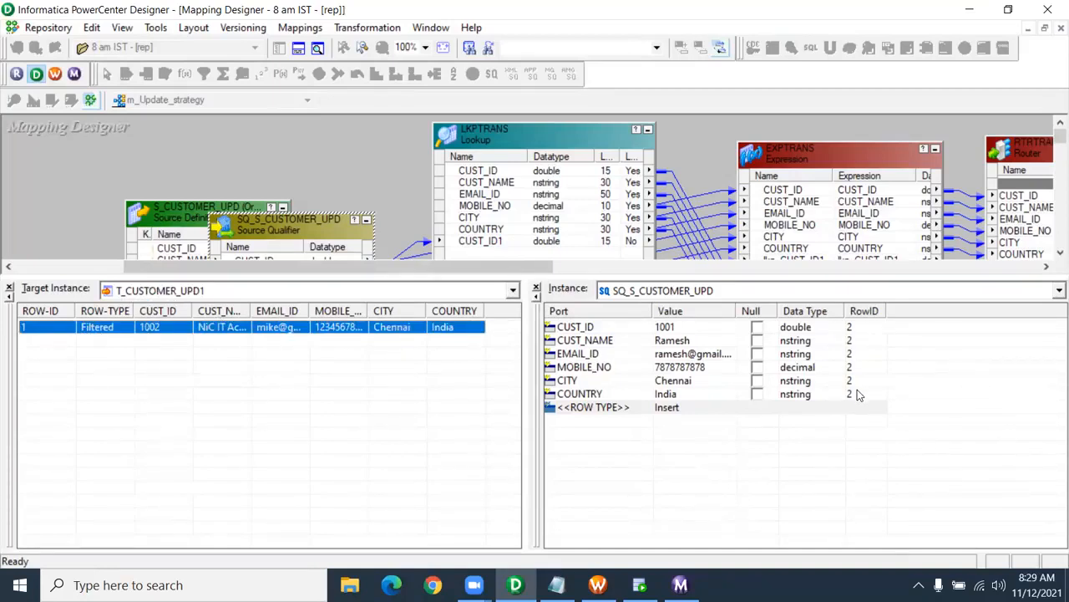
- Press F10 through the remaining rows until the debugger shuts down
{"action": "key", "text": "F10"}
{"action": "key", "text": "F10"}
{"action": "key", "text": "F10"}
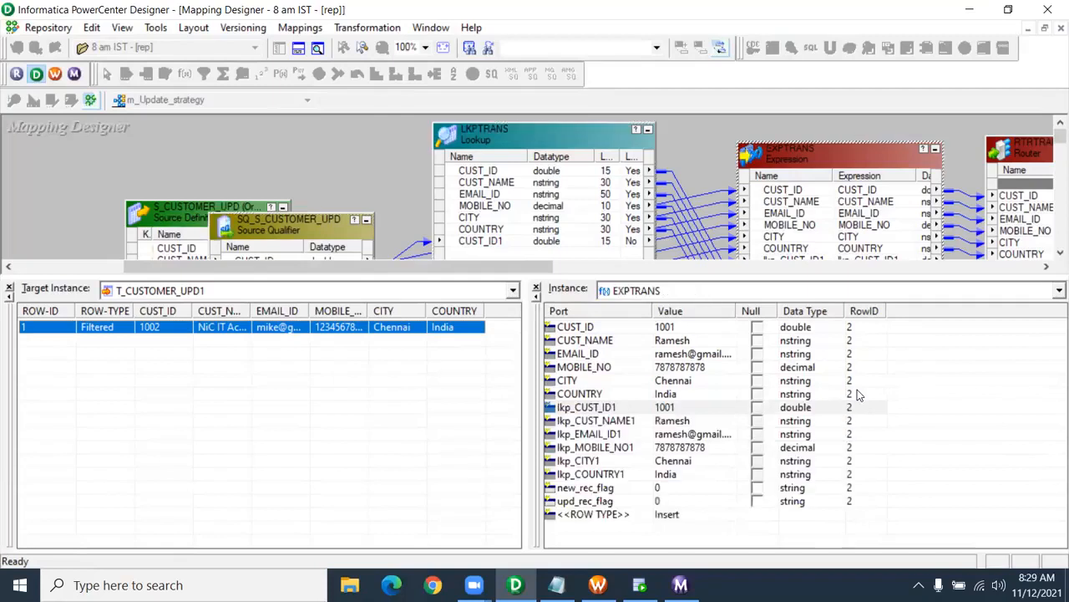
{"action": "key", "text": "F10"}
{"action": "key", "text": "F10"}
{"action": "key", "text": "F10"}
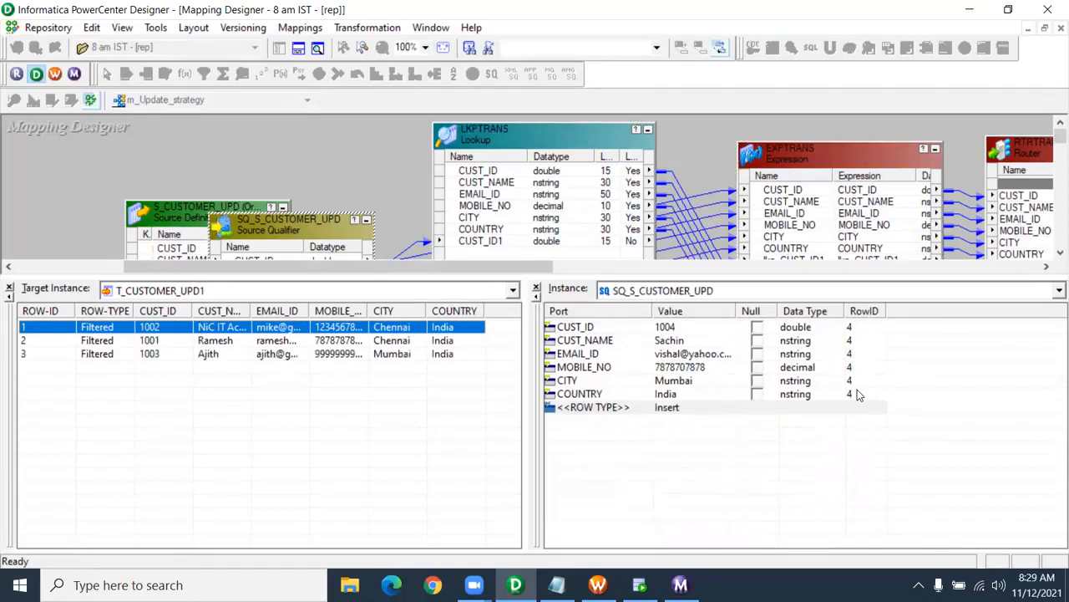
{"action": "key", "text": "F10"}
{"action": "key", "text": "F10"}
{"action": "key", "text": "F10"}
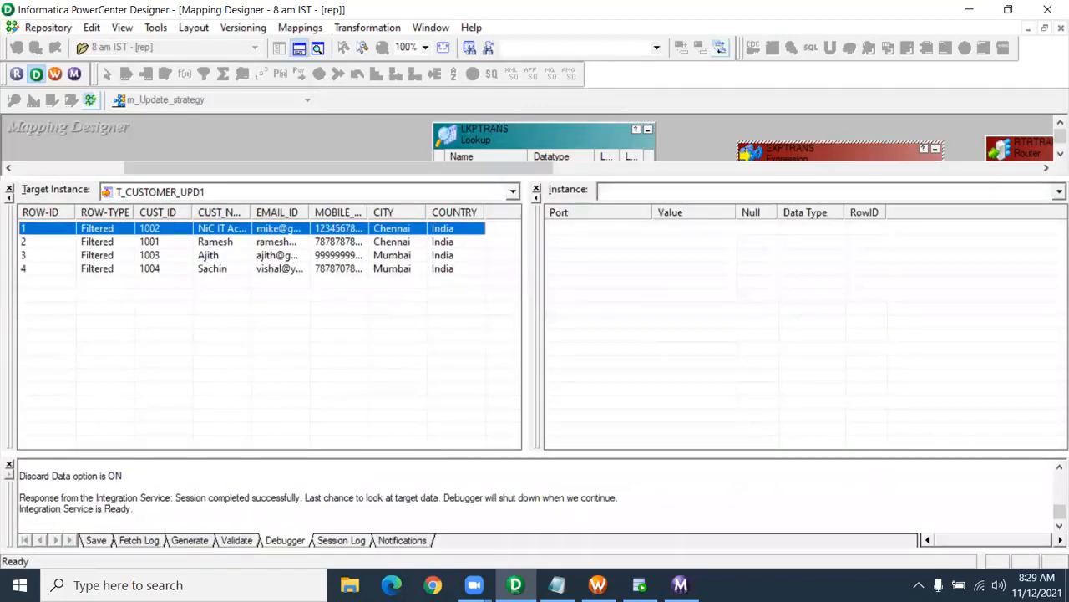
{"action": "key", "text": "F10"}
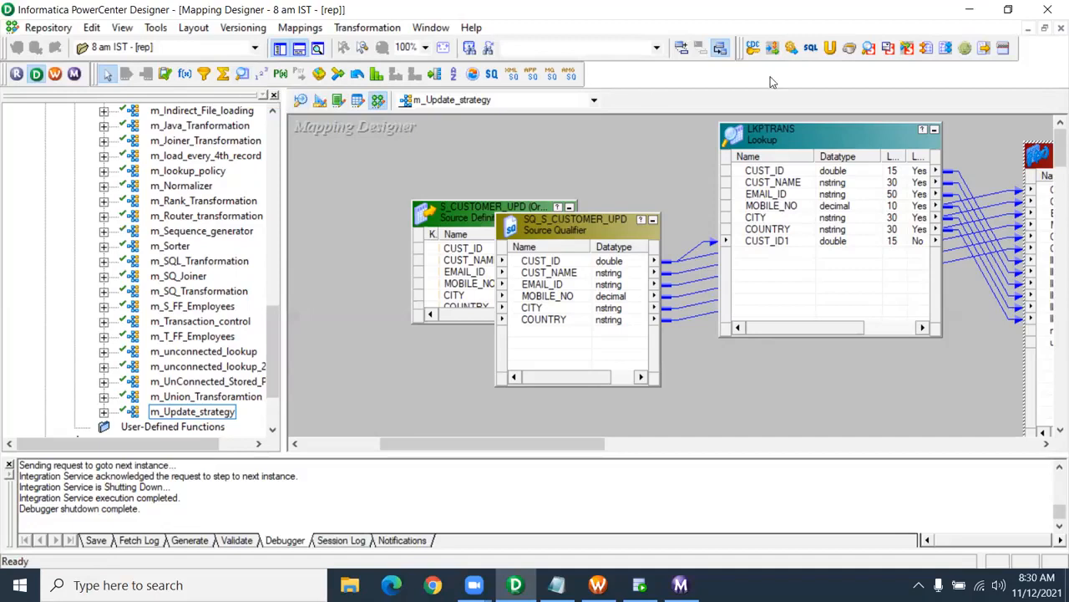
- In Edit Breakpoints, add a SQ_S_CUSTOMER_UPD data breakpoint with condition CUST_ID = Constant 1003
{"action": "left_click", "coordinate": [311, 32]}
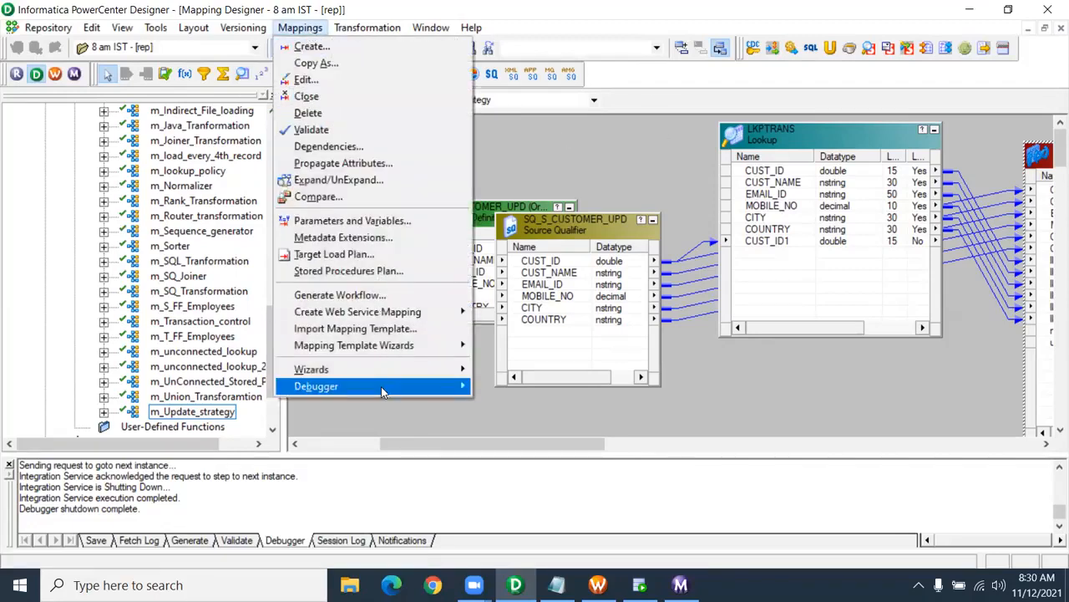
{"action": "mouse_move", "coordinate": [381, 386]}
{"action": "left_click", "coordinate": [528, 345]}
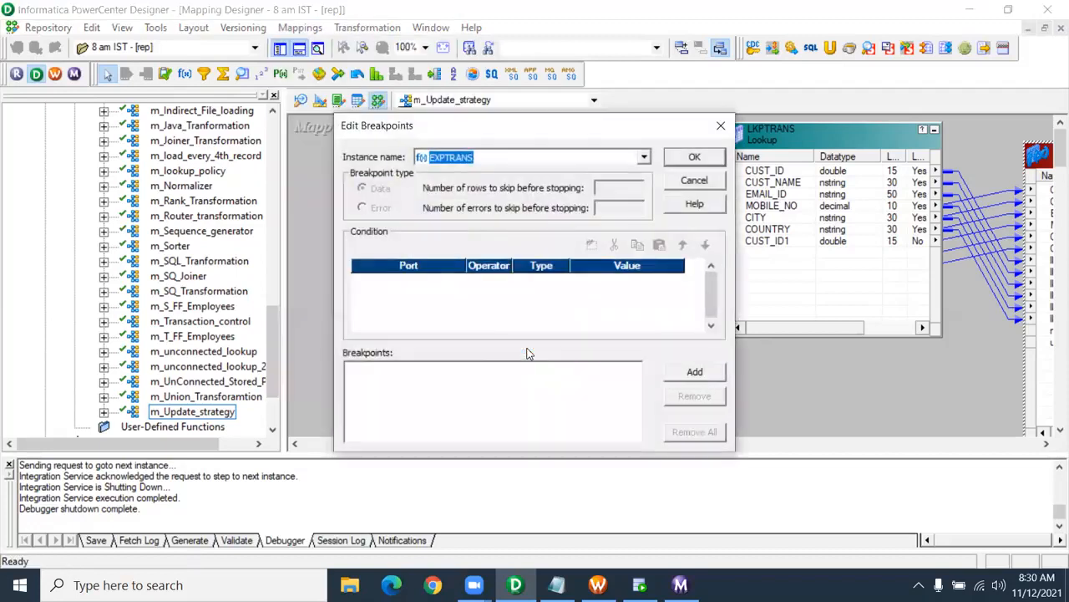
{"action": "left_click", "coordinate": [644, 157]}
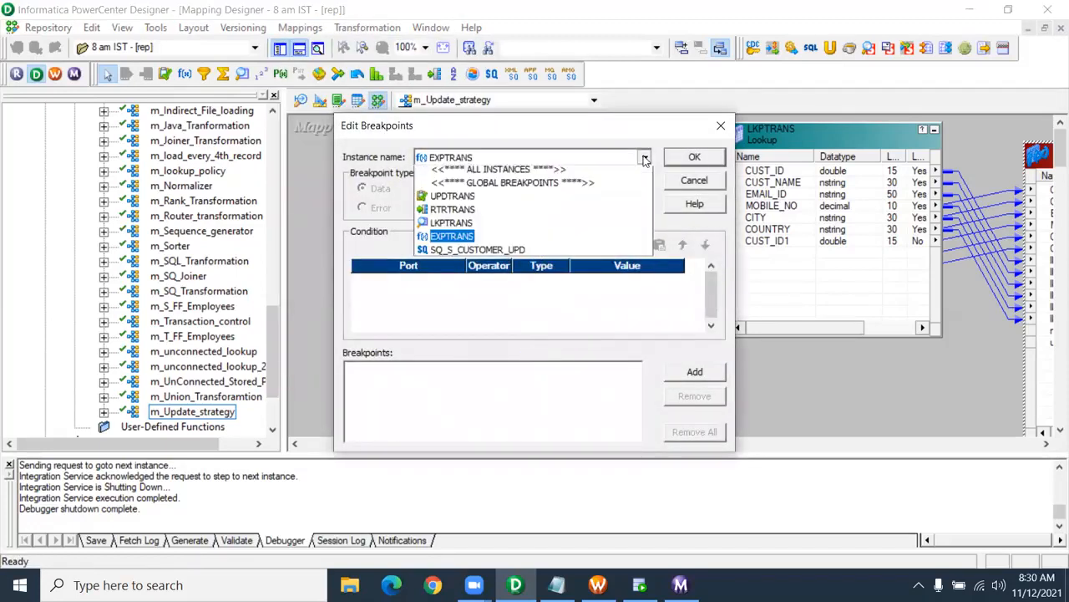
{"action": "left_click", "coordinate": [482, 255]}
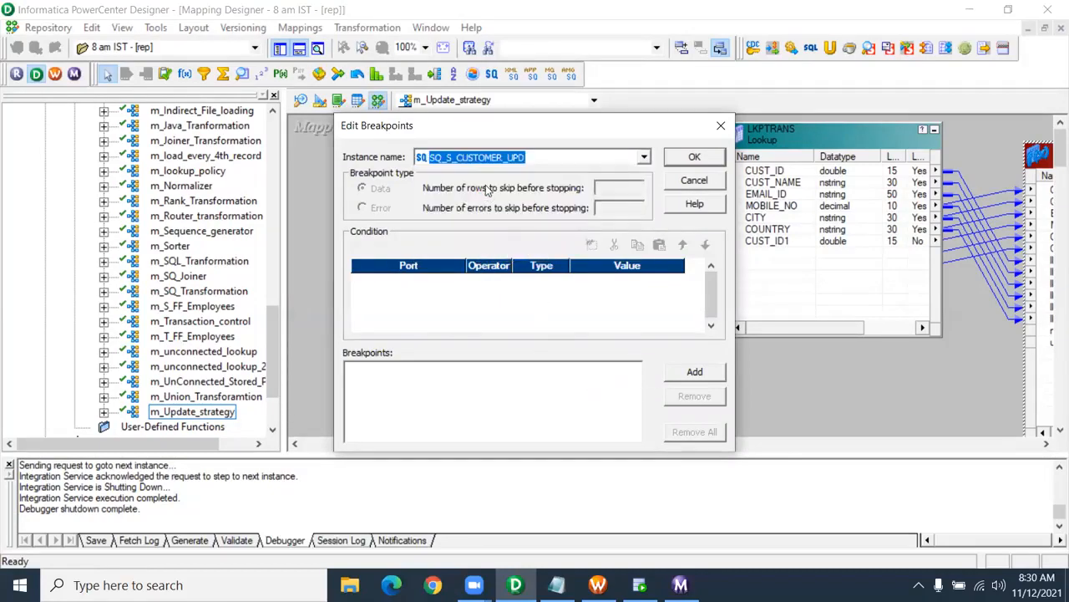
{"action": "left_click", "coordinate": [693, 376]}
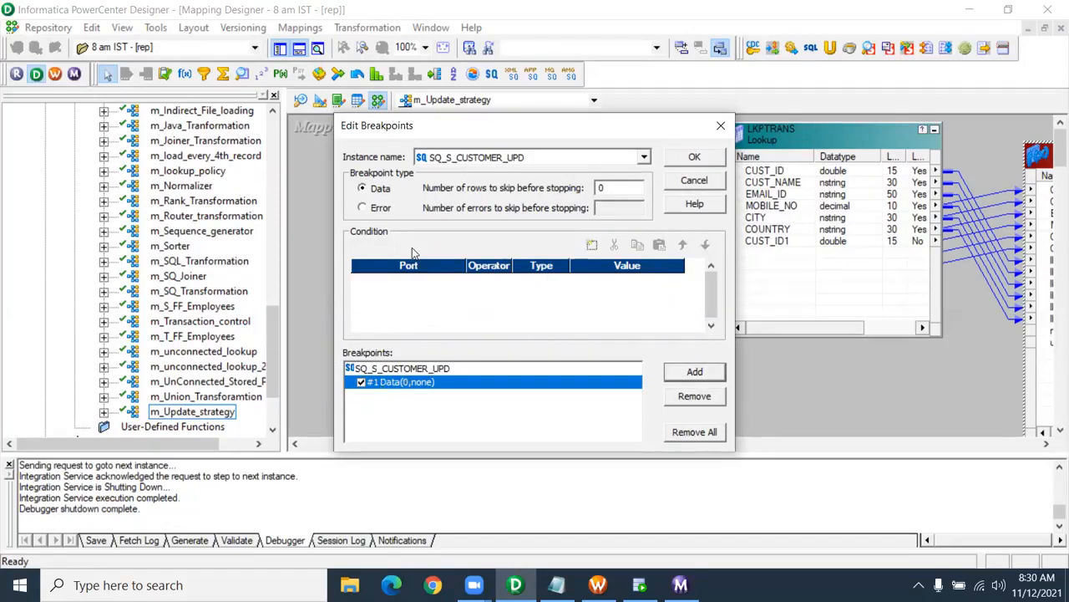
{"action": "left_click", "coordinate": [591, 244]}
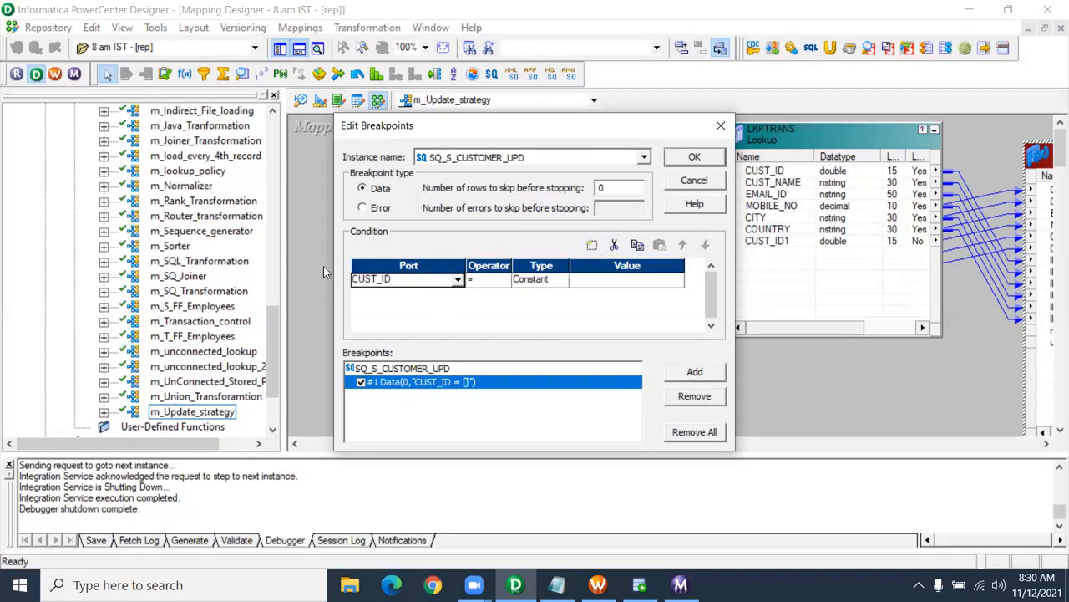
{"action": "left_click", "coordinate": [582, 281]}
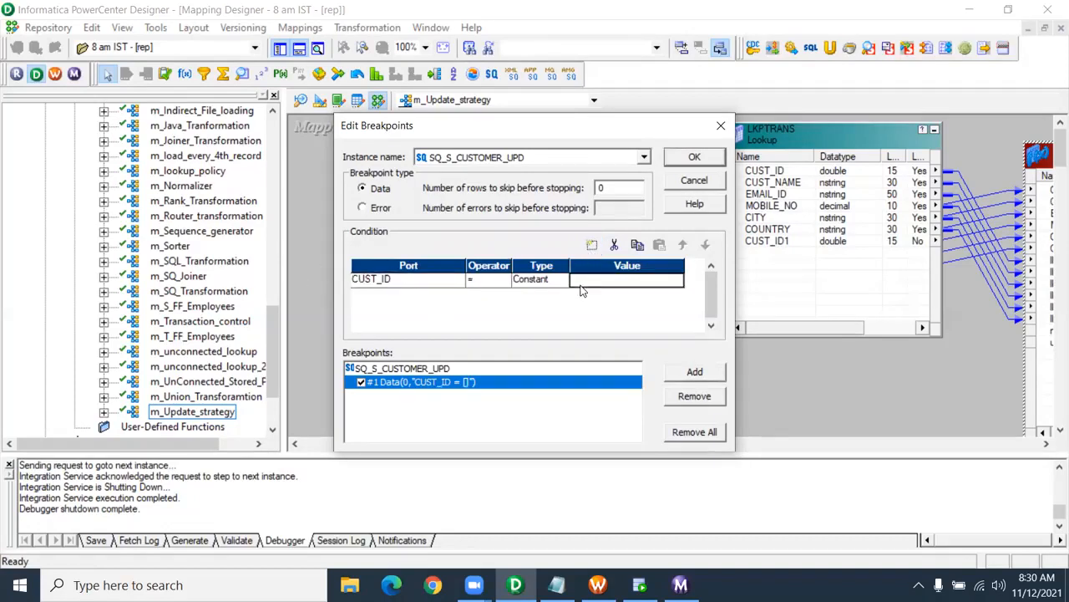
{"action": "type", "text": "100"}
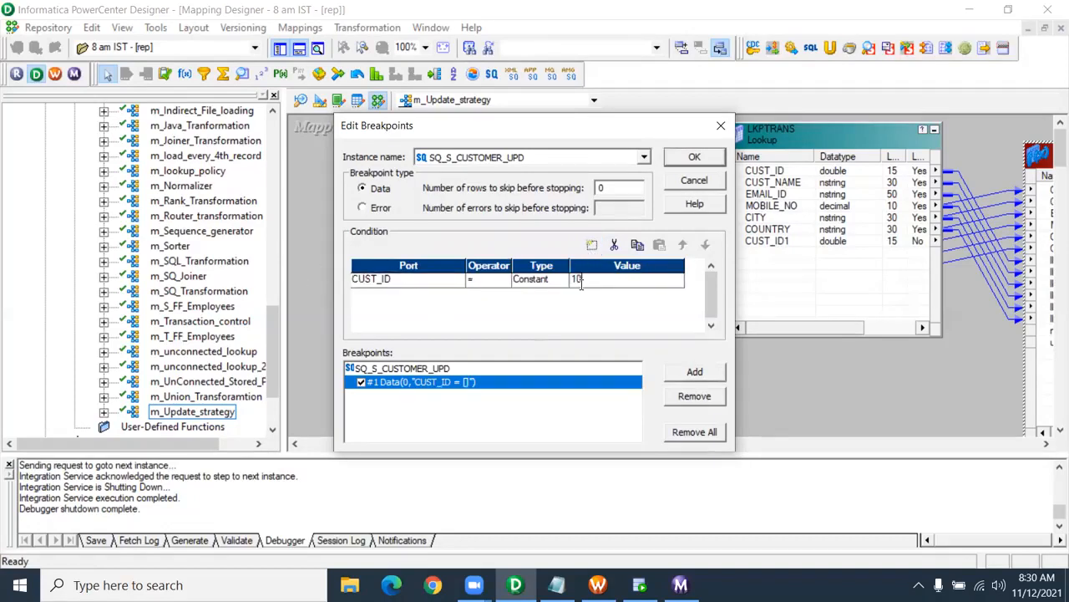
{"action": "type", "text": "3"}
{"action": "left_click", "coordinate": [420, 287]}
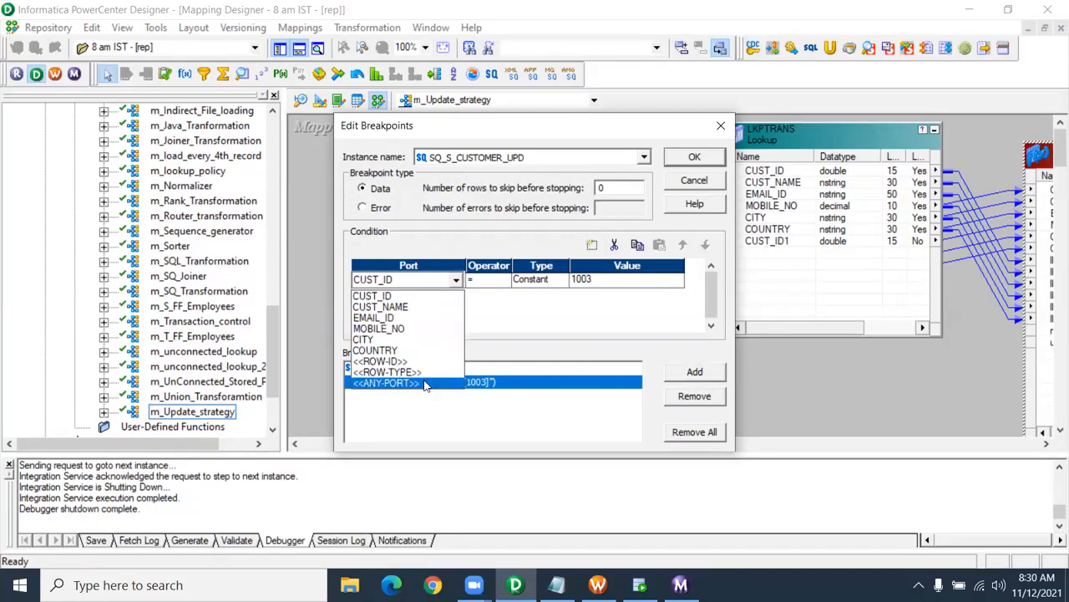
{"action": "left_click", "coordinate": [507, 311]}
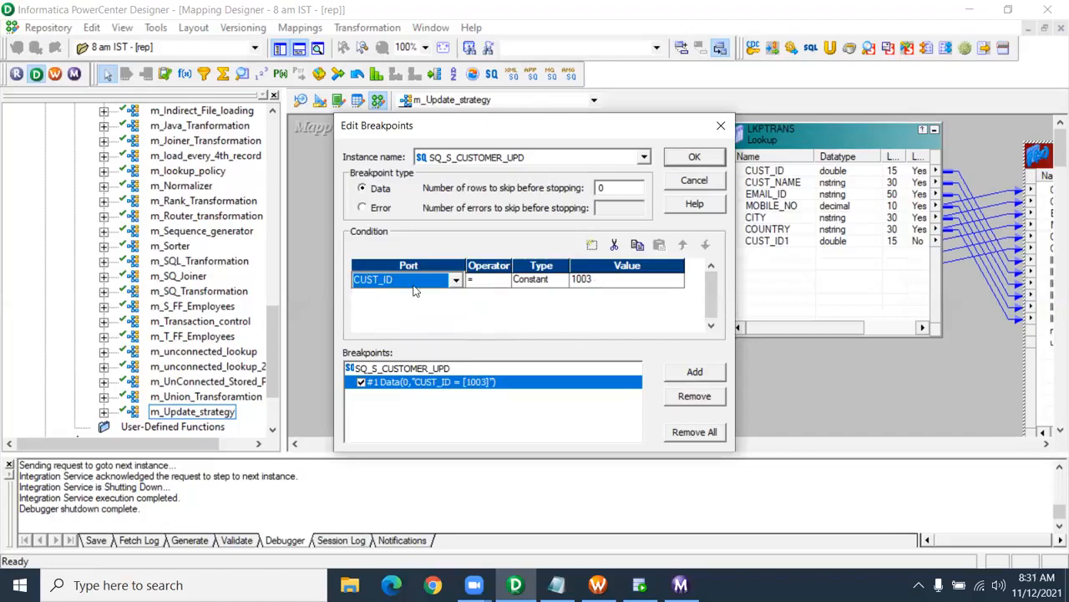
{"action": "left_click", "coordinate": [698, 157]}
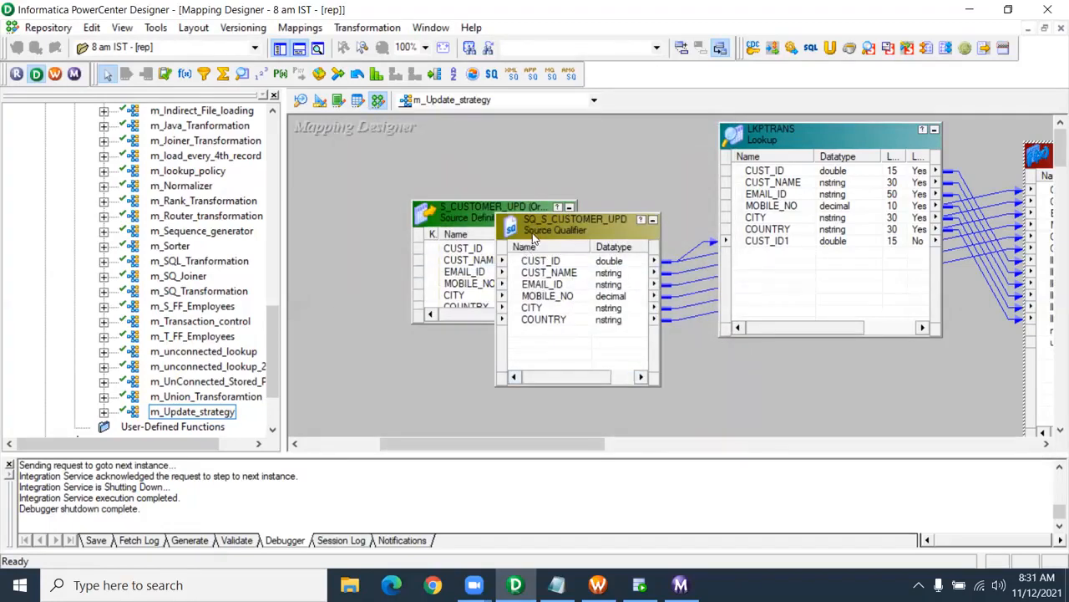
- Start the Debugger through the wizard with session s_m_Update_strategy, discarding target data
{"action": "left_click", "coordinate": [311, 30]}
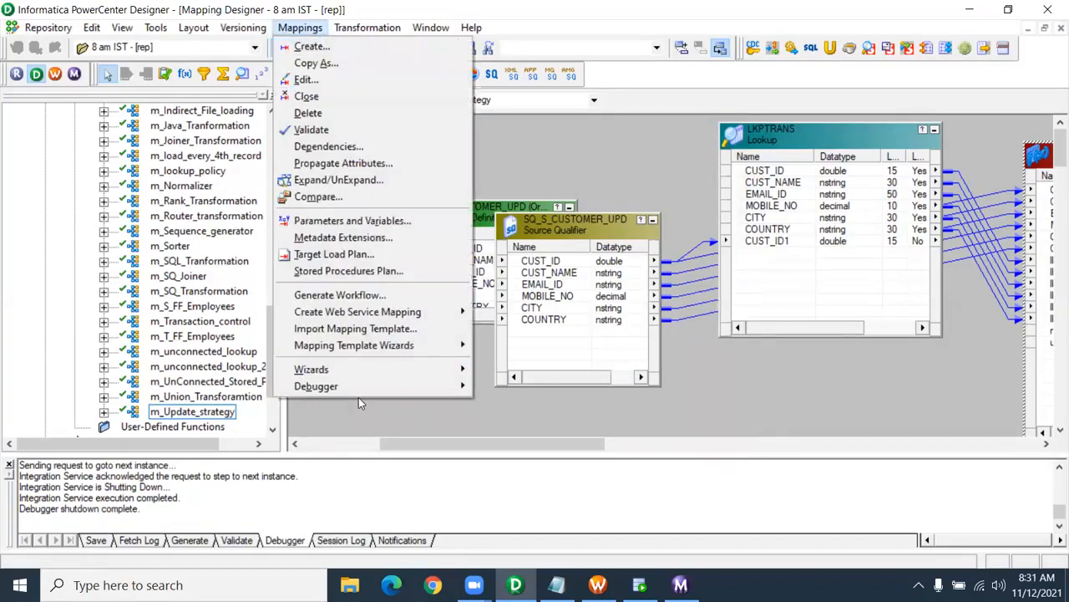
{"action": "mouse_move", "coordinate": [368, 388]}
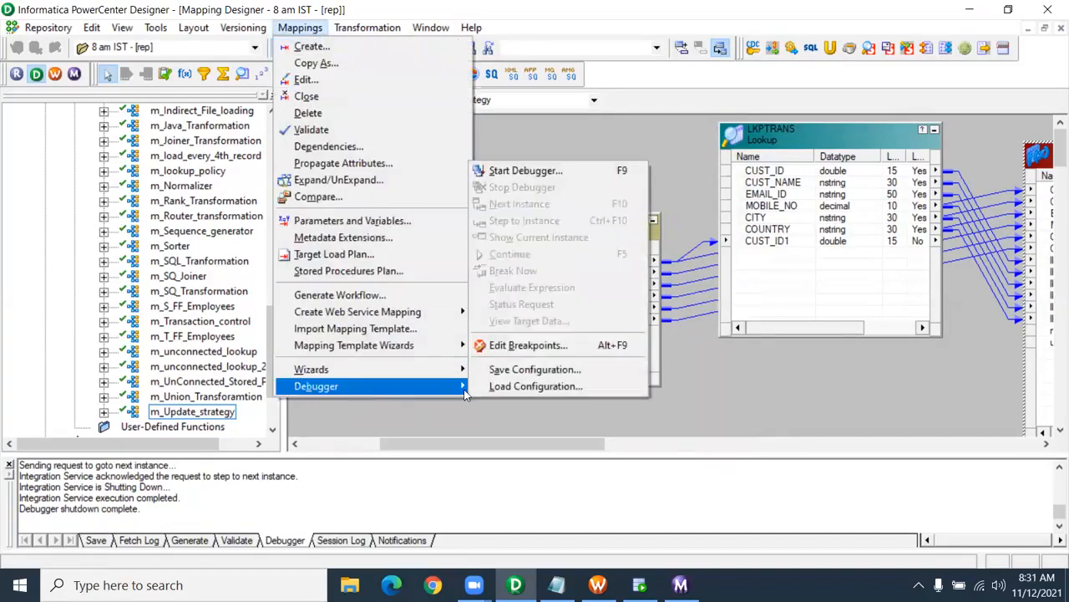
{"action": "left_click", "coordinate": [539, 172]}
{"action": "left_click", "coordinate": [560, 437]}
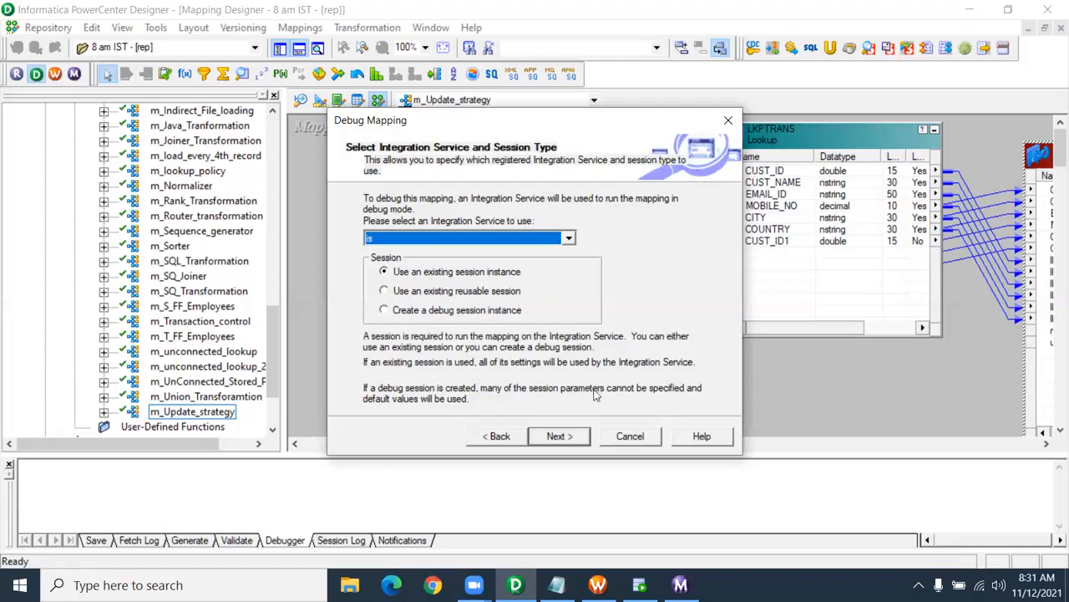
{"action": "left_click", "coordinate": [560, 436]}
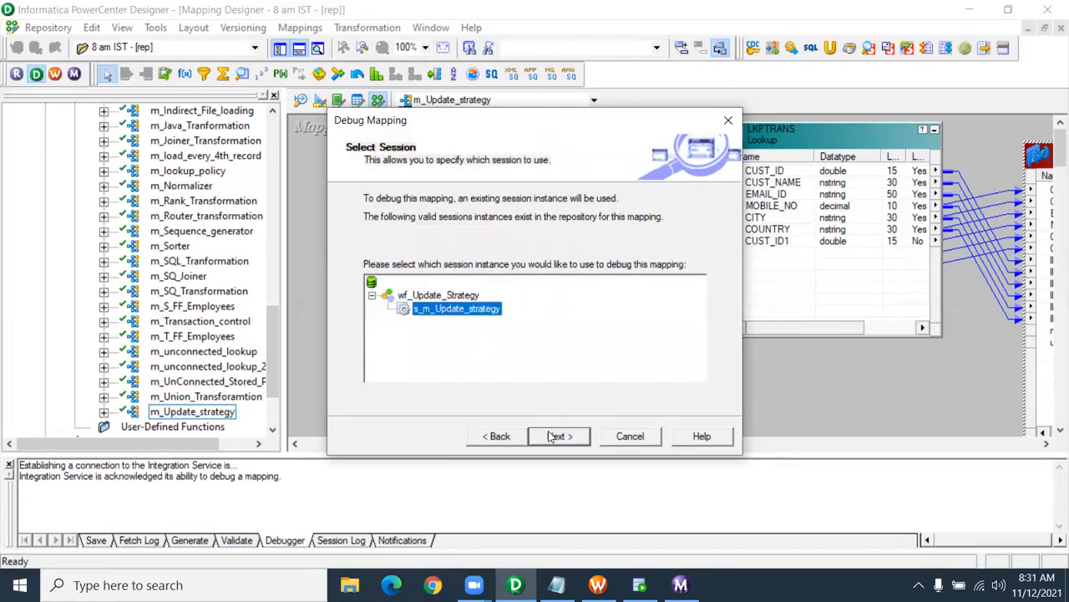
{"action": "left_click", "coordinate": [555, 436]}
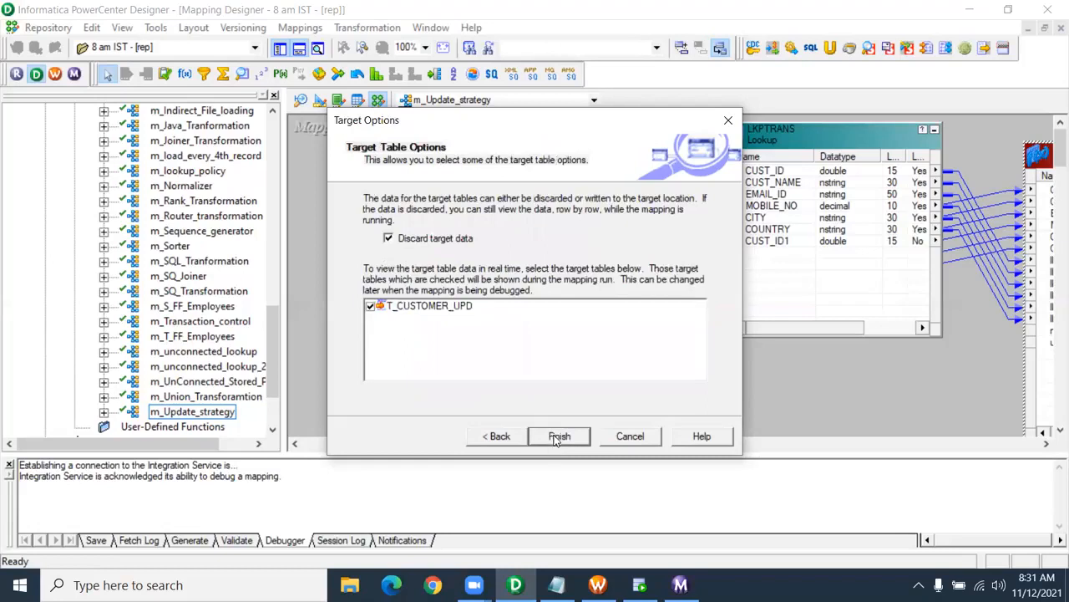
{"action": "left_click", "coordinate": [554, 441]}
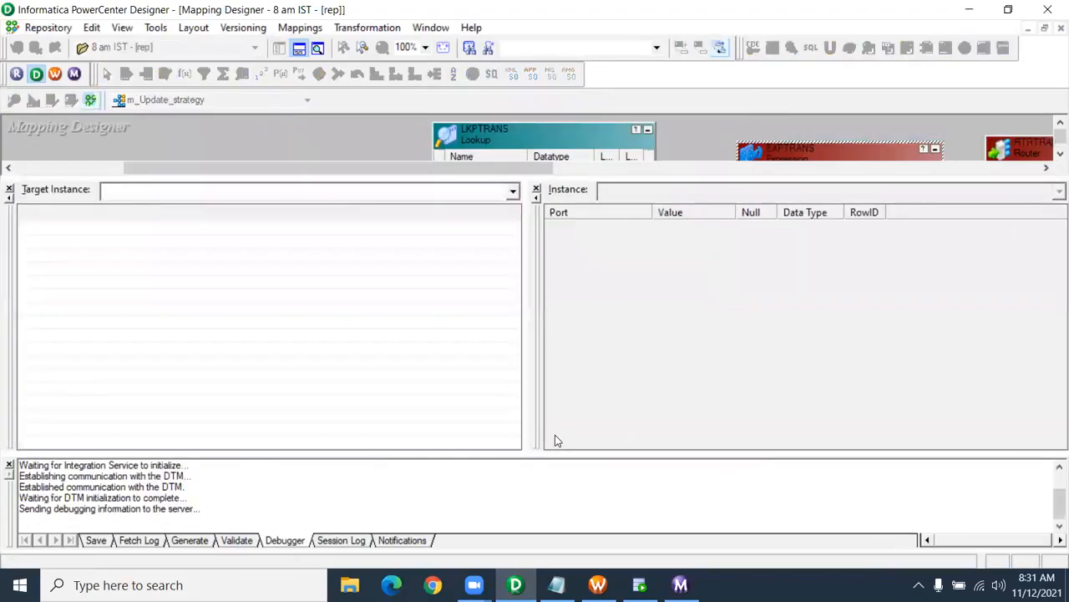
- Close the output log and resize the mapping canvas and instance data panes
{"action": "left_click", "coordinate": [9, 465]}
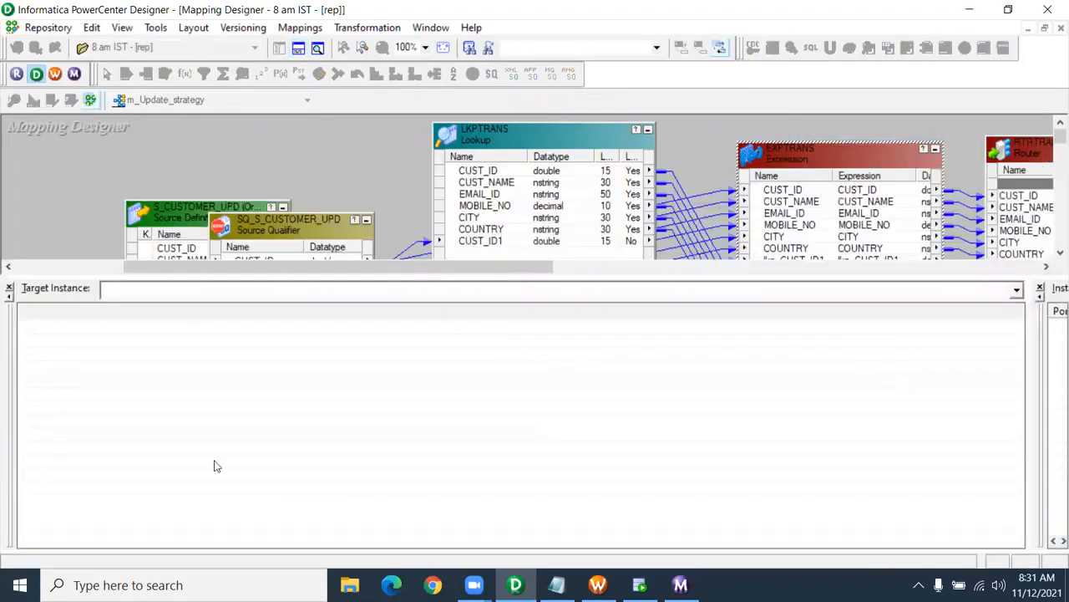
{"action": "left_click_drag", "start_coordinate": [447, 276], "coordinate": [426, 380]}
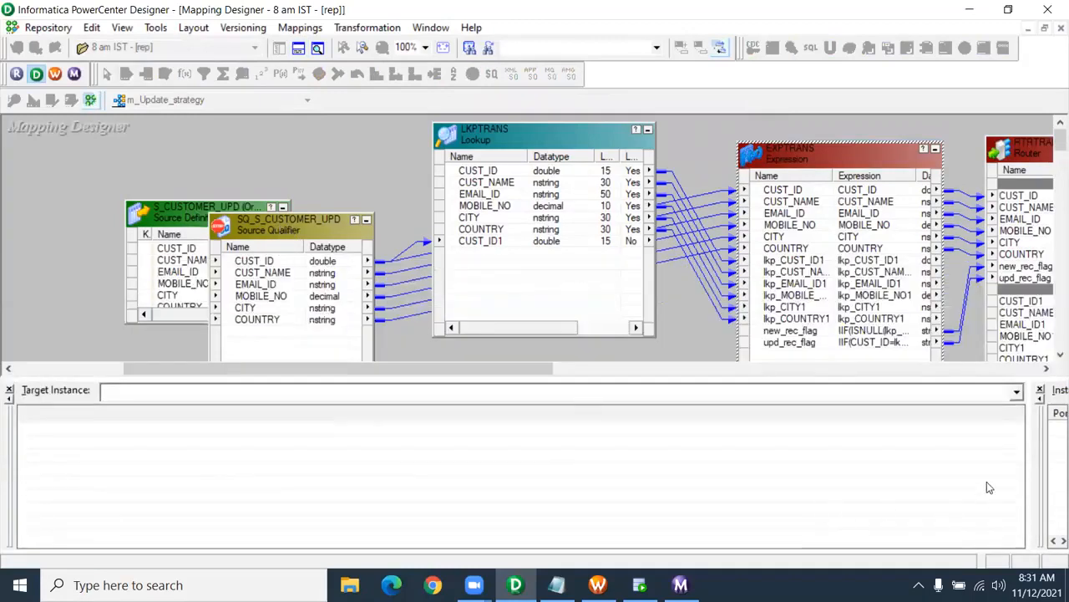
{"action": "left_click_drag", "start_coordinate": [1029, 476], "coordinate": [567, 456]}
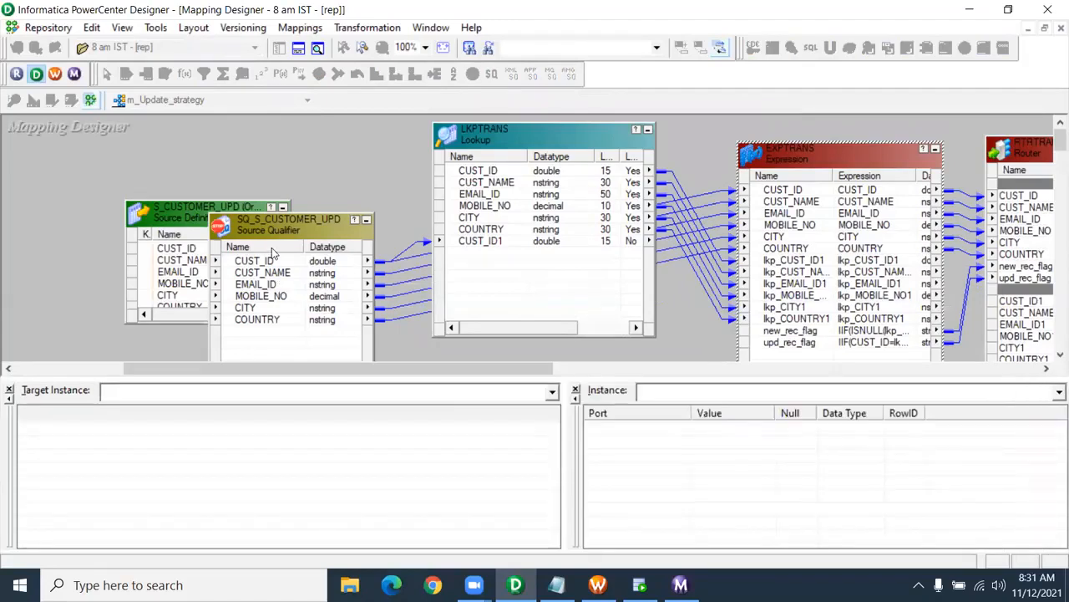
- Continue the debugger to the breakpoint and inspect the CUST_ID 1003 row values
{"action": "left_click", "coordinate": [300, 28]}
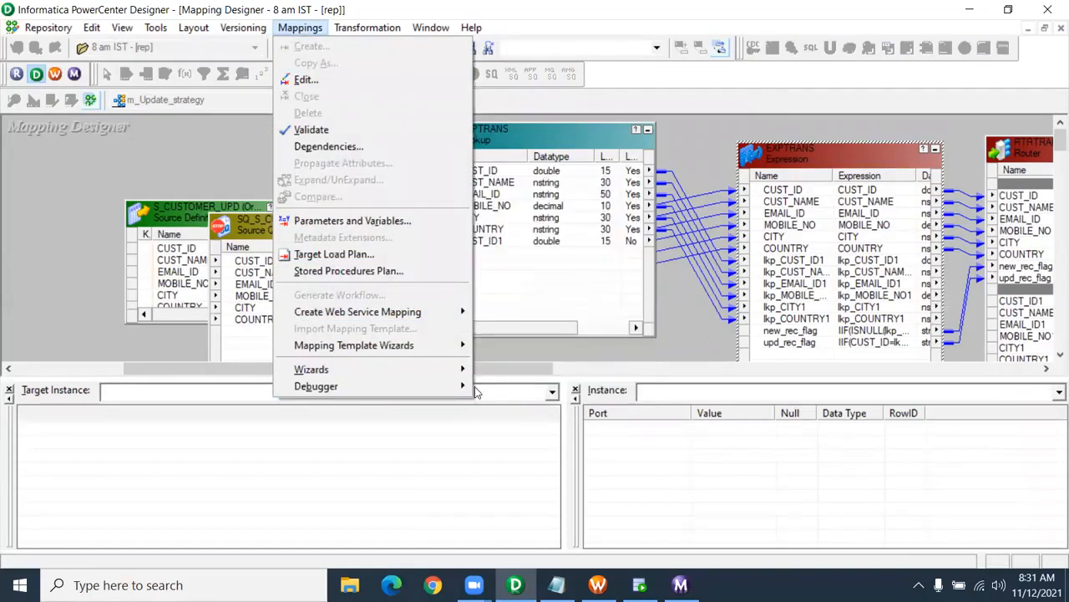
{"action": "mouse_move", "coordinate": [464, 387]}
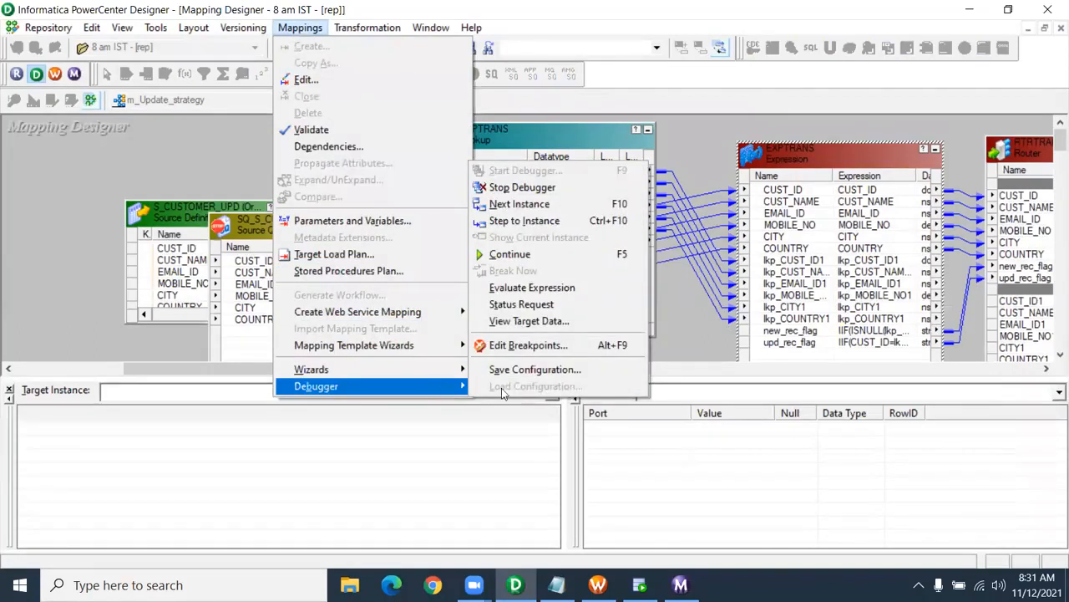
{"action": "left_click", "coordinate": [528, 255]}
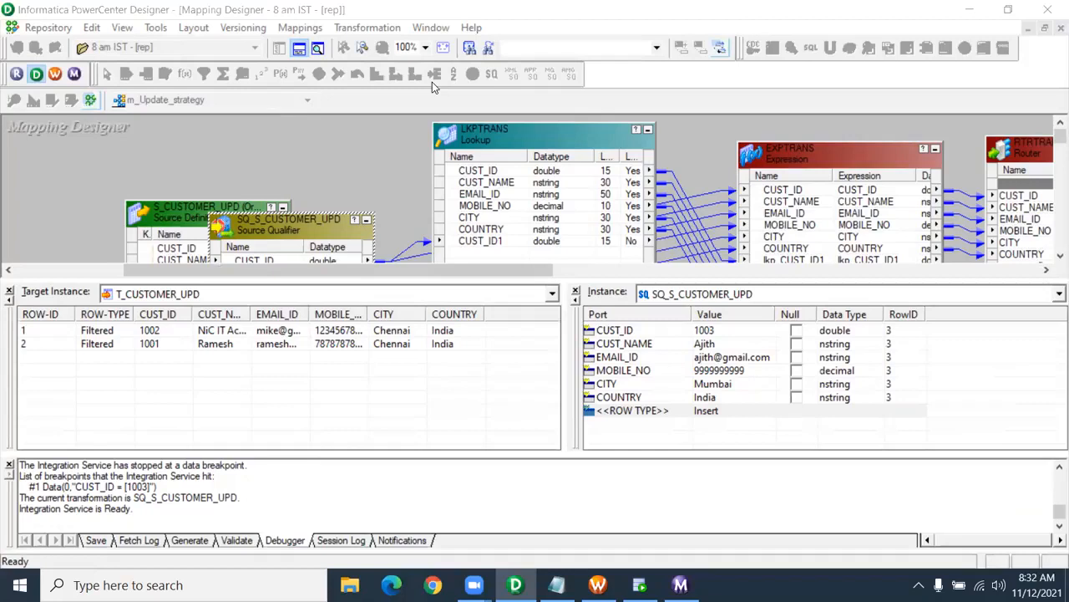
{"action": "left_click", "coordinate": [11, 466]}
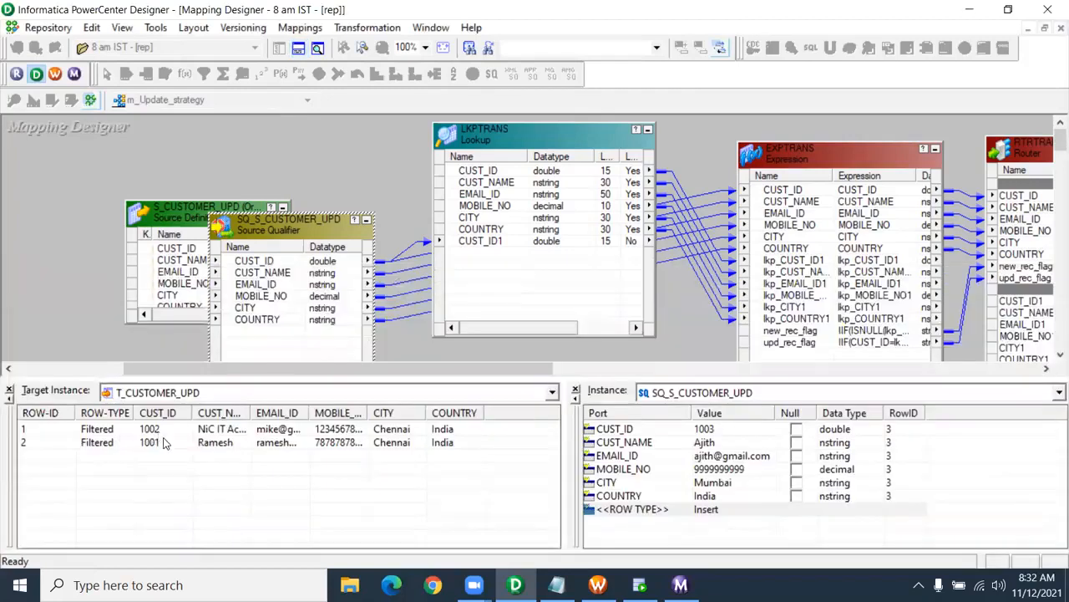
{"action": "left_click", "coordinate": [148, 429]}
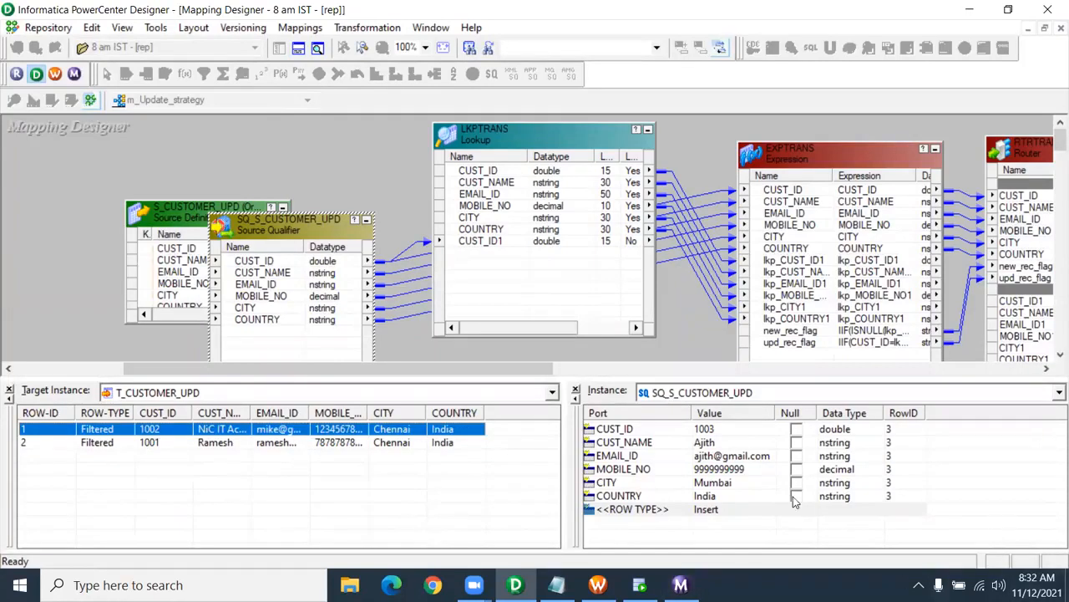
{"action": "left_click", "coordinate": [716, 431]}
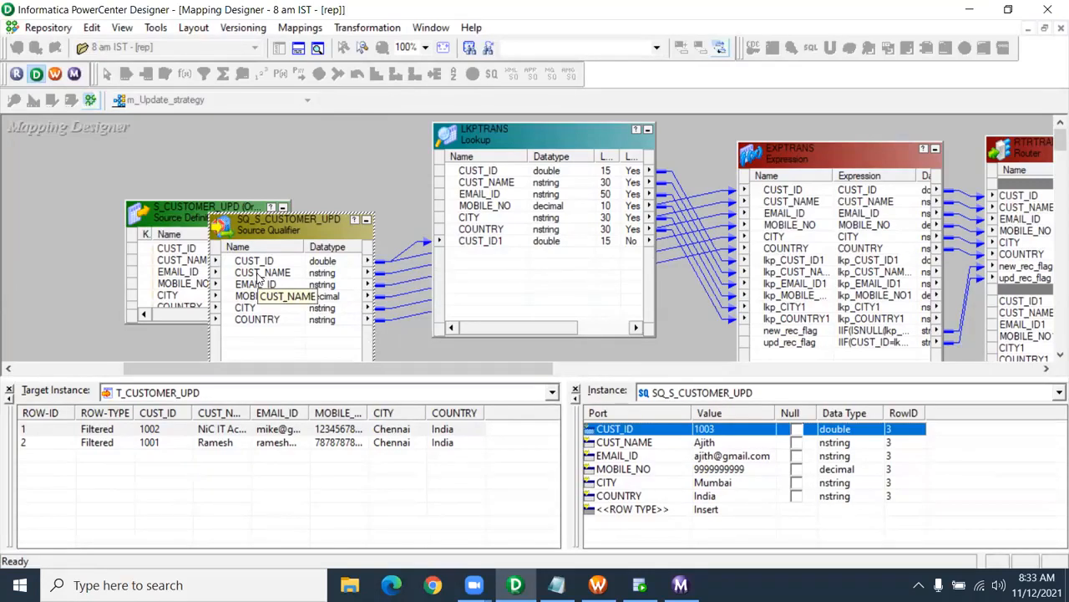
- Press F10 three times to step row 1003 through the transformations to the target
{"action": "key", "text": "F10"}
{"action": "key", "text": "F10"}
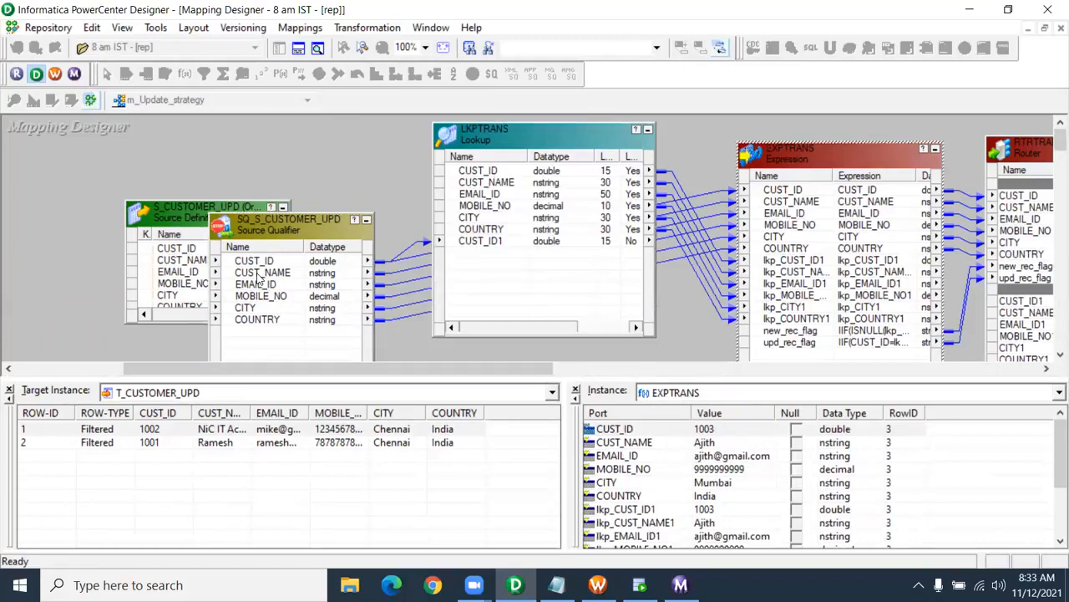
{"action": "key", "text": "F10"}
{"action": "key", "text": "F10"}
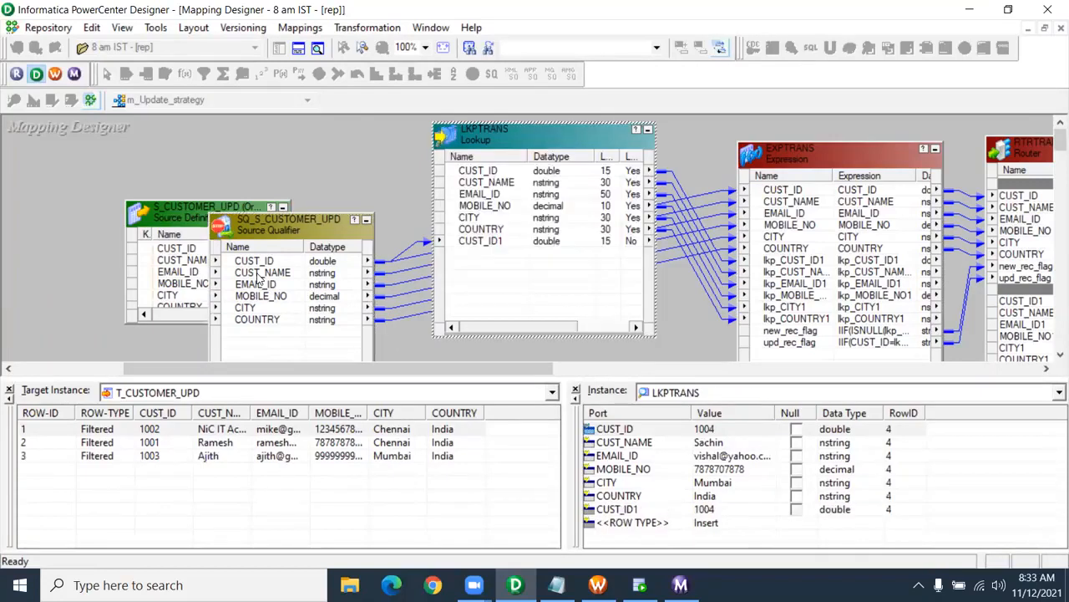
{"action": "key", "text": "F10"}
{"action": "key", "text": "F10"}
{"action": "key", "text": "F10"}
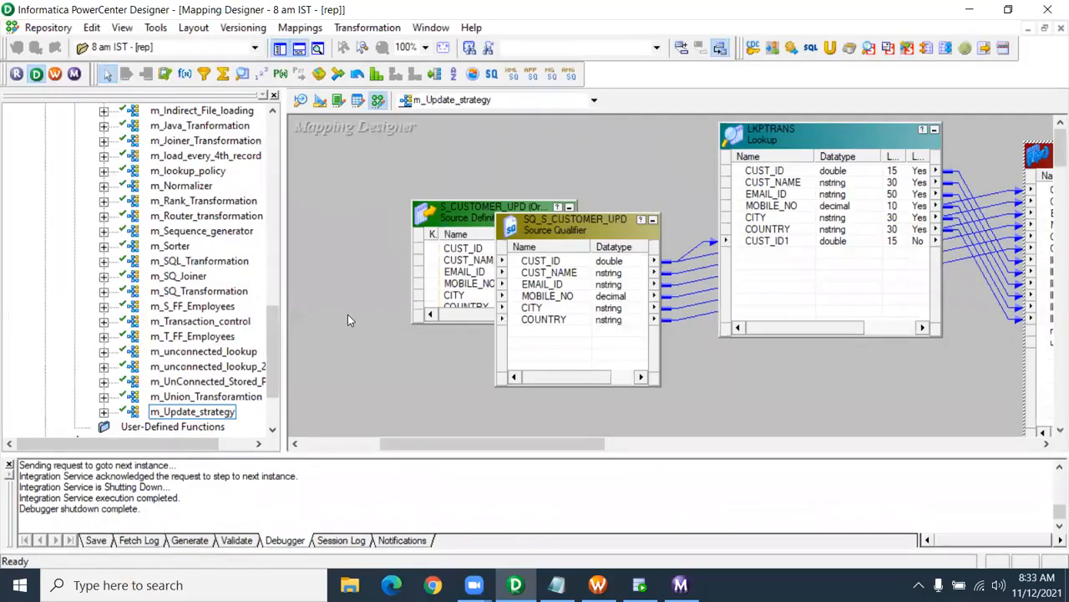
- Close the Output window and scroll the Navigator's folder list
{"action": "left_click", "coordinate": [9, 466]}
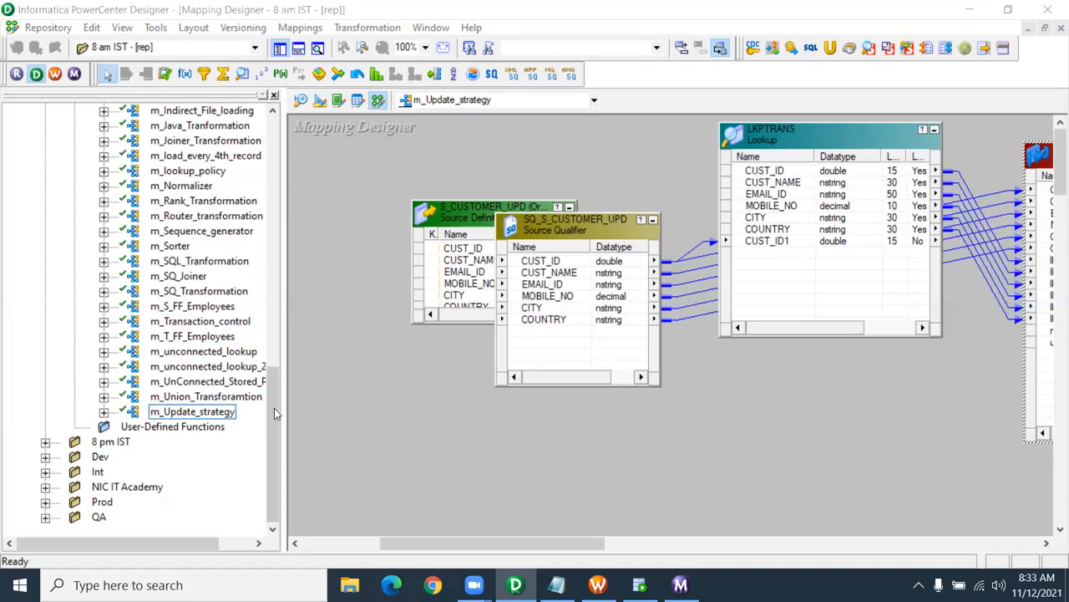
{"action": "left_click_drag", "start_coordinate": [274, 408], "coordinate": [276, 370]}
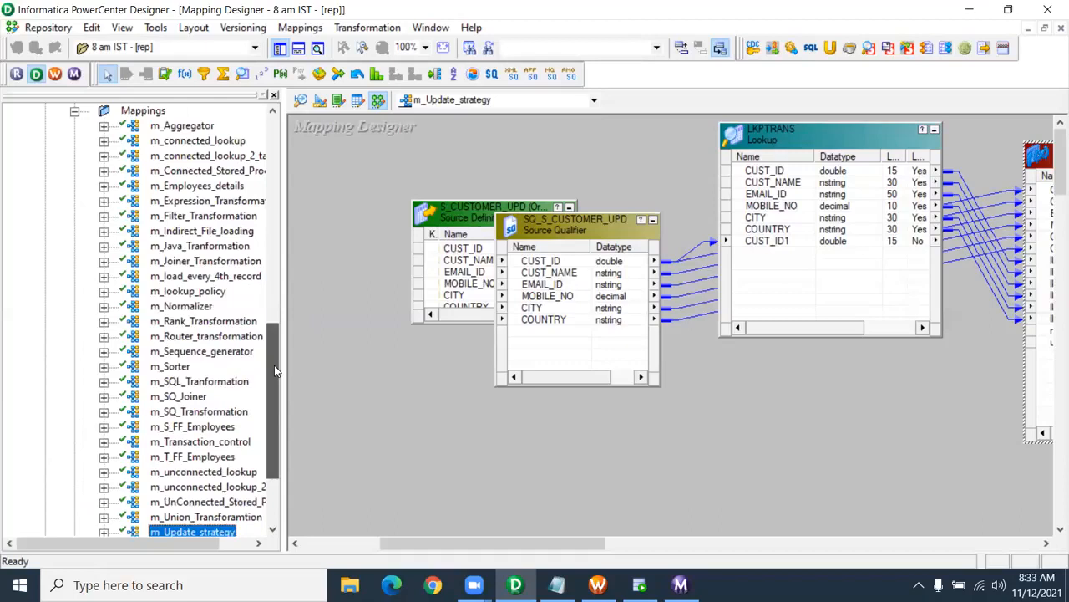
{"action": "left_click_drag", "start_coordinate": [274, 365], "coordinate": [276, 418]}
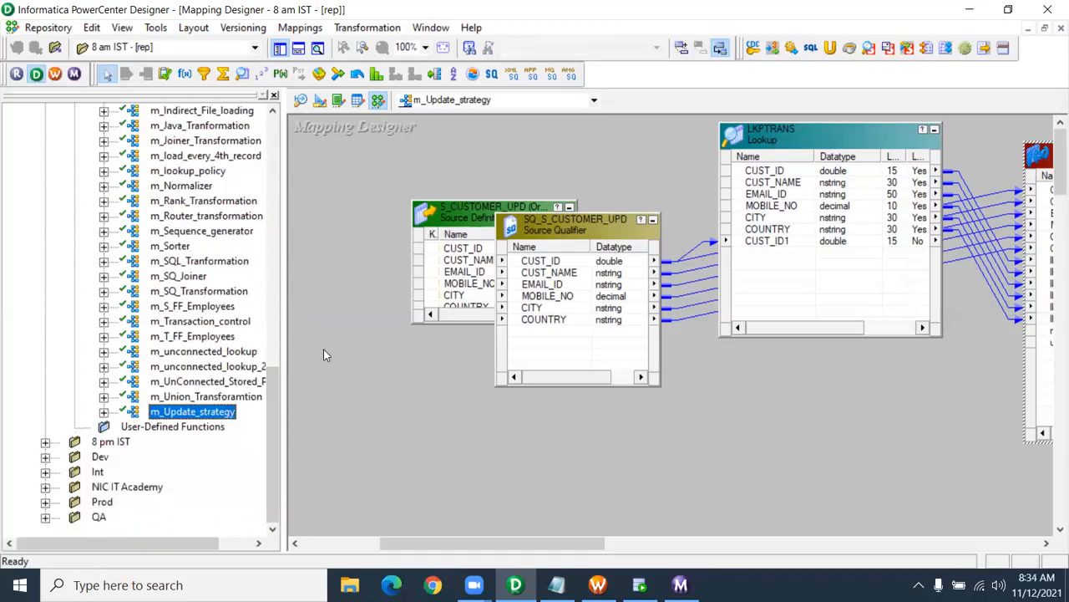
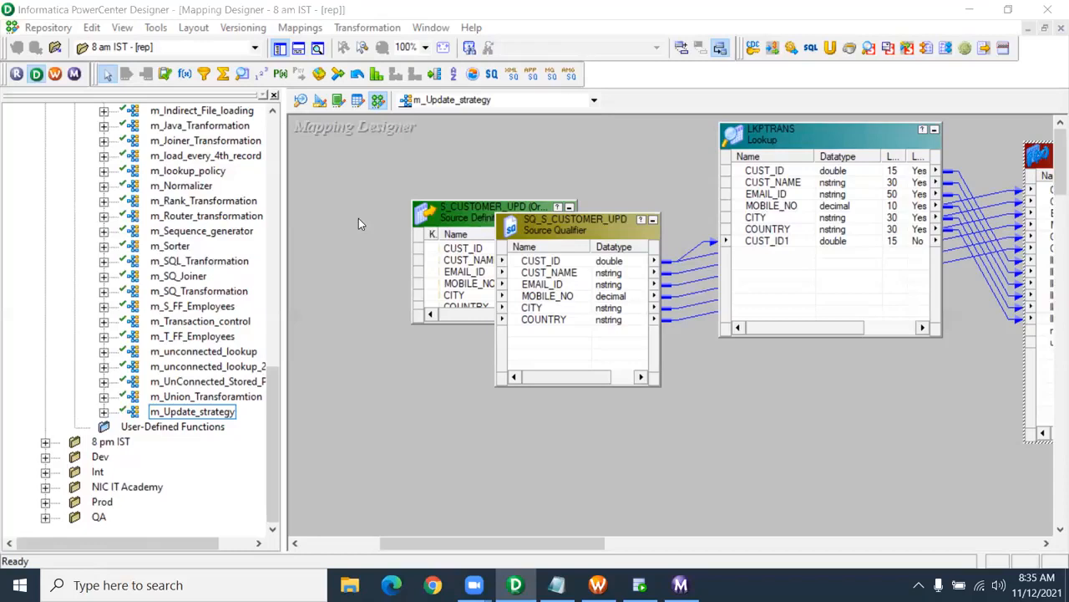
- Switch from PowerCenter Designer to the Notepad page of Debugger notes
{"action": "left_click", "coordinate": [557, 585]}
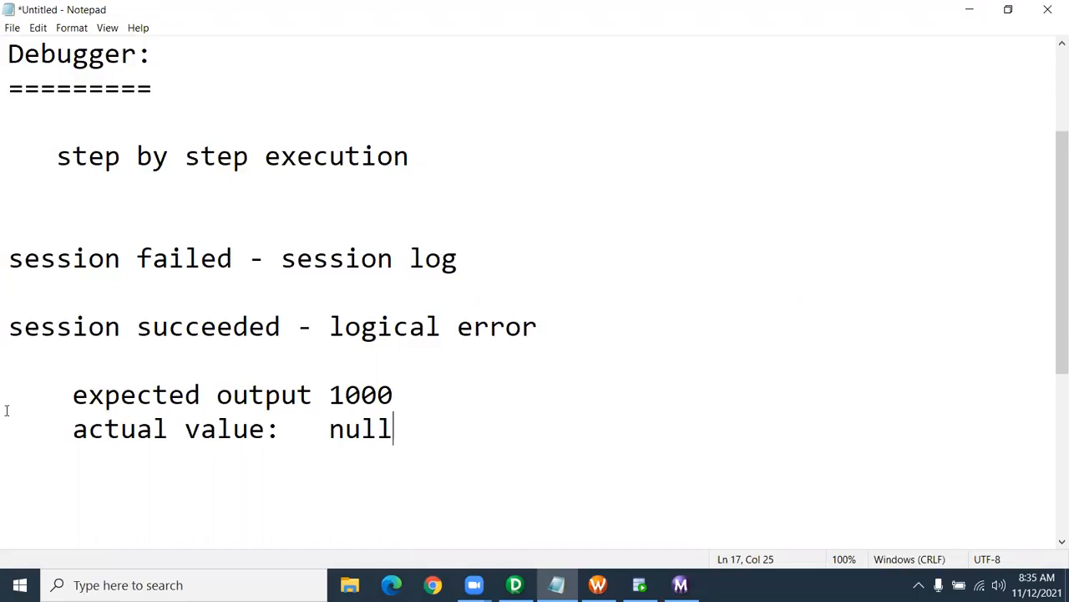
- Add a row of equals signs under 'actual value: null' with a blank line below it
{"action": "left_click", "coordinate": [6, 473]}
{"action": "type", "text": "=============================="}
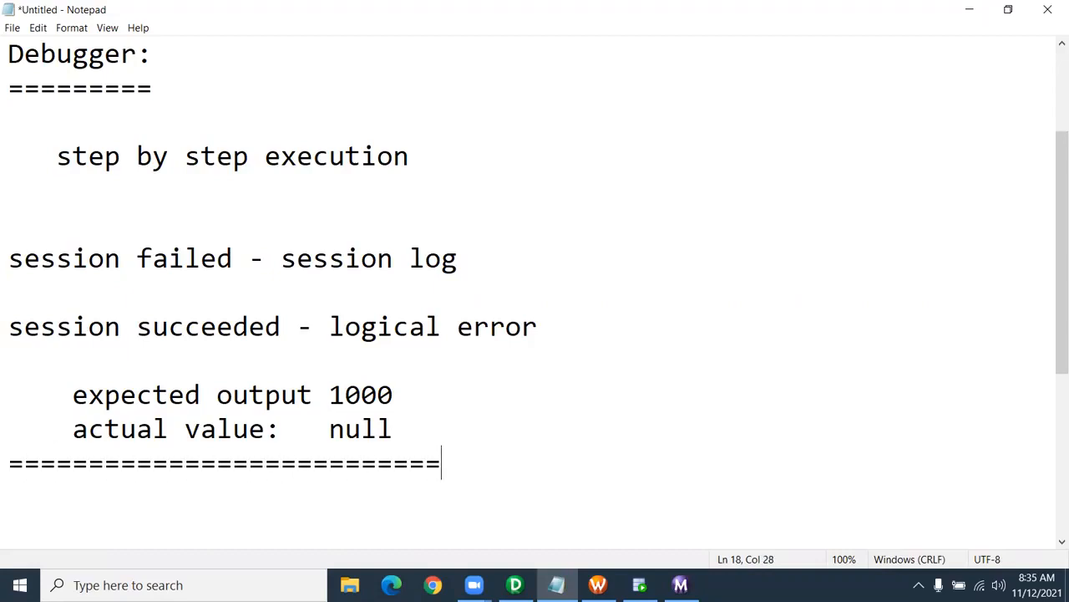
{"action": "type", "text": "======================="}
{"action": "key", "text": "Return"}
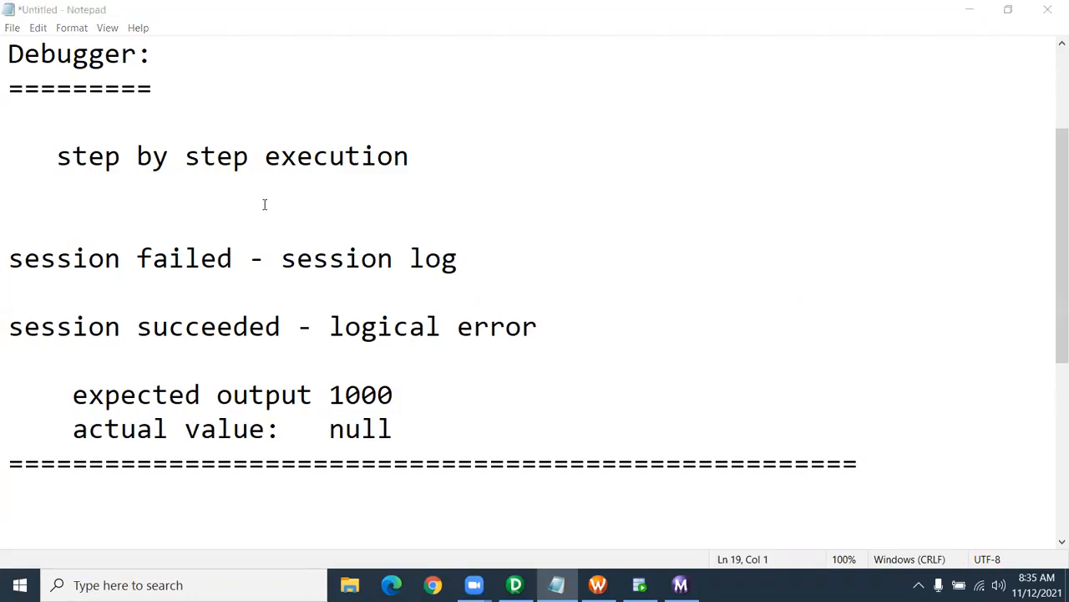
{"action": "scroll", "coordinate": [302, 176], "scroll_direction": "down", "scroll_amount": 4}
{"action": "left_click", "coordinate": [881, 88]}
{"action": "key", "text": "Return"}
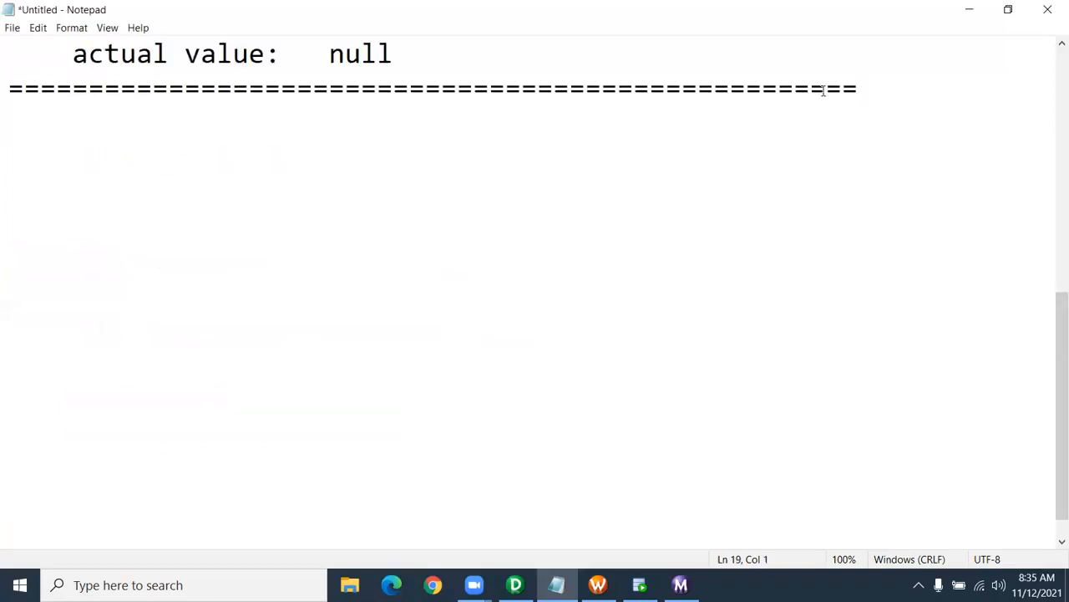
{"action": "scroll", "coordinate": [710, 91], "scroll_direction": "down", "scroll_amount": 1}
- Type the heading 'Re-usable Transformation:' underlined with a row of equals signs, plus blank lines
{"action": "type", "text": "Re-usabel"}
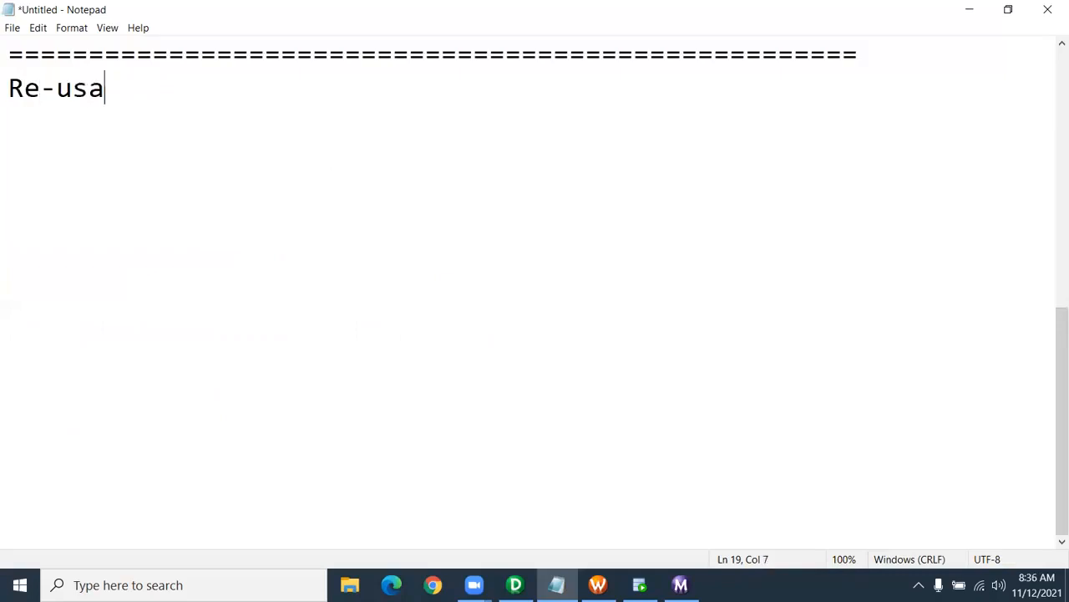
{"action": "key", "text": "BackSpace"}
{"action": "key", "text": "BackSpace"}
{"action": "type", "text": "le "}
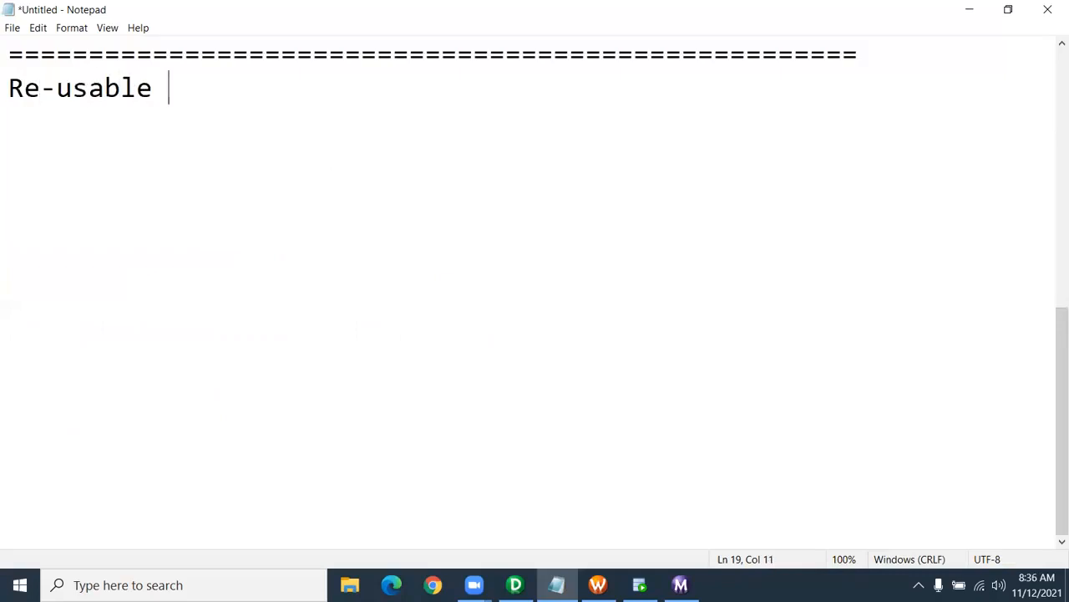
{"action": "type", "text": "Transformation:"}
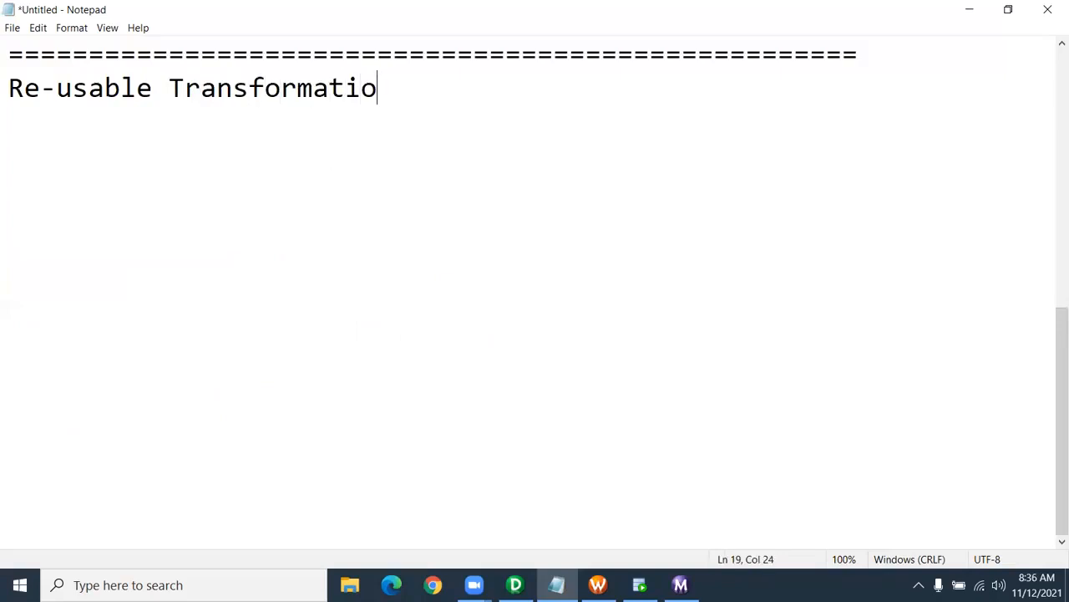
{"action": "key", "text": "Return"}
{"action": "type", "text": "-"}
{"action": "key", "text": "BackSpace"}
{"action": "type", "text": "========================="}
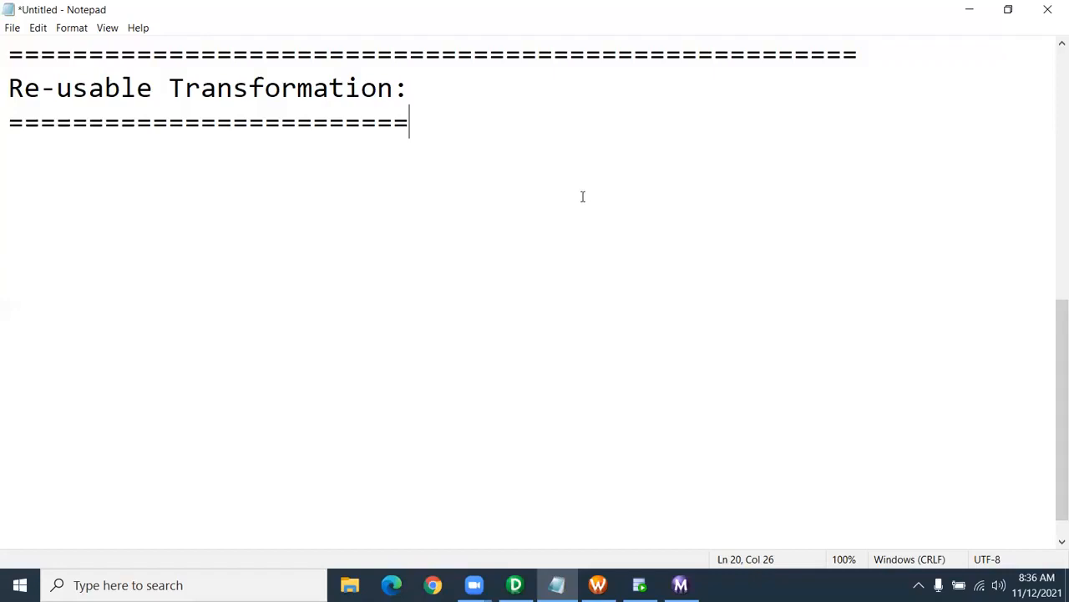
{"action": "key", "text": "Return"}
{"action": "key", "text": "Return"}
{"action": "key", "text": "Return"}
- Add the first bullet '-- Transformation developer' under the heading
{"action": "scroll", "coordinate": [582, 195], "scroll_direction": "down", "scroll_amount": 3}
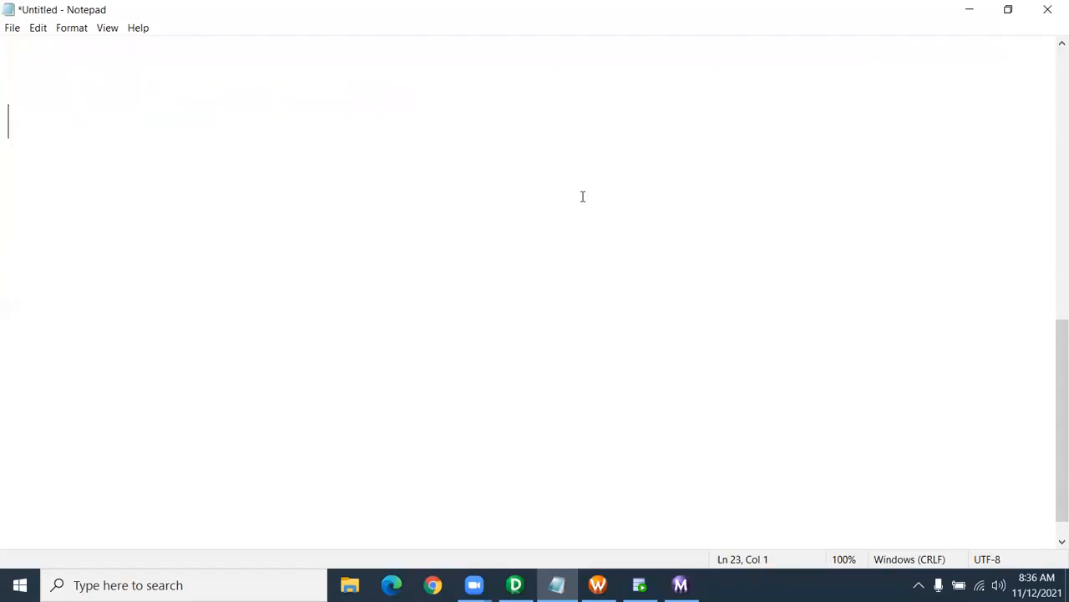
{"action": "scroll", "coordinate": [456, 153], "scroll_direction": "up", "scroll_amount": 3}
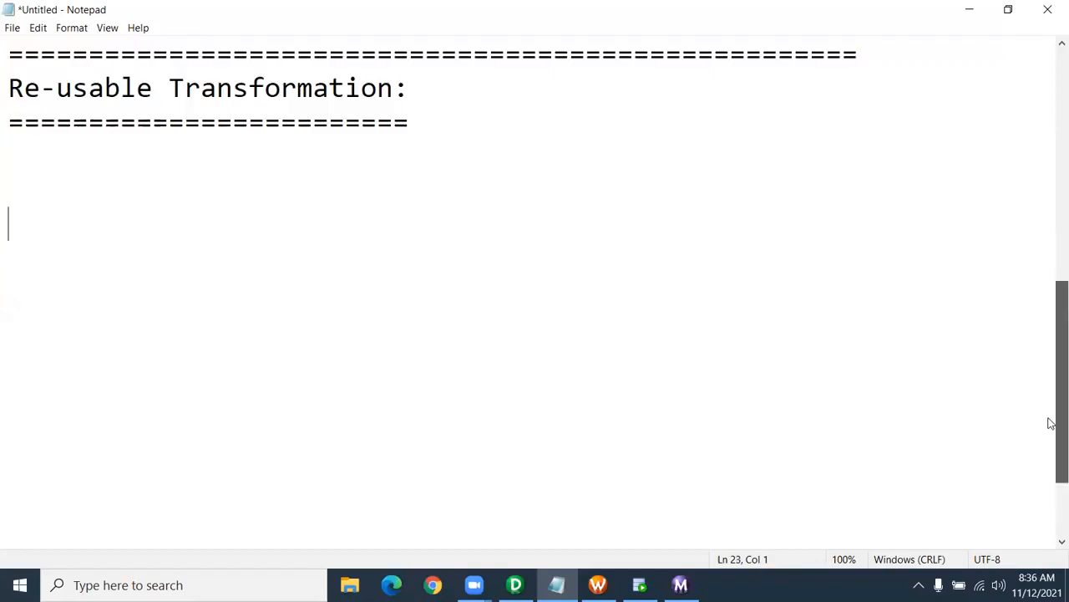
{"action": "left_click_drag", "start_coordinate": [1051, 422], "coordinate": [1051, 432]}
{"action": "left_click", "coordinate": [105, 140]}
{"action": "left_click", "coordinate": [103, 122]}
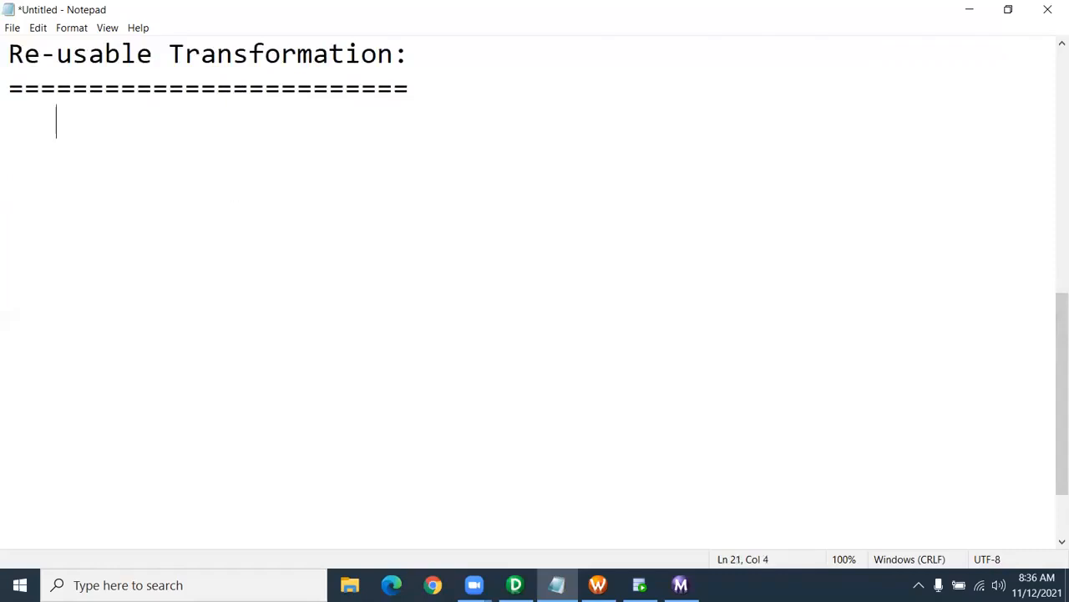
{"action": "type", "text": "-- Transforati"}
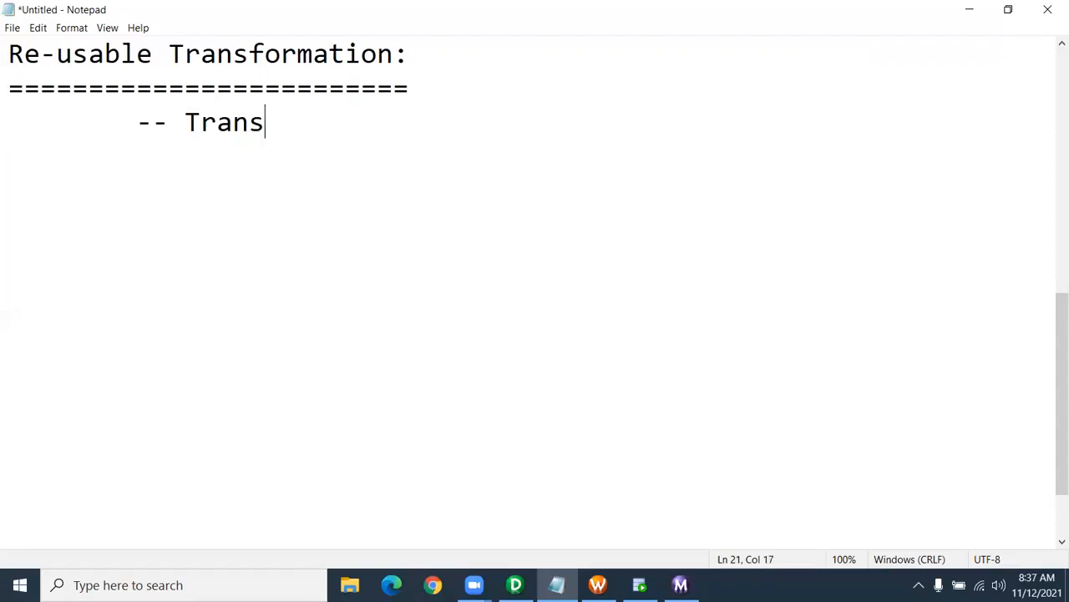
{"action": "key", "text": "BackSpace"}
{"action": "key", "text": "BackSpace"}
{"action": "key", "text": "BackSpace"}
{"action": "type", "text": "mation developer"}
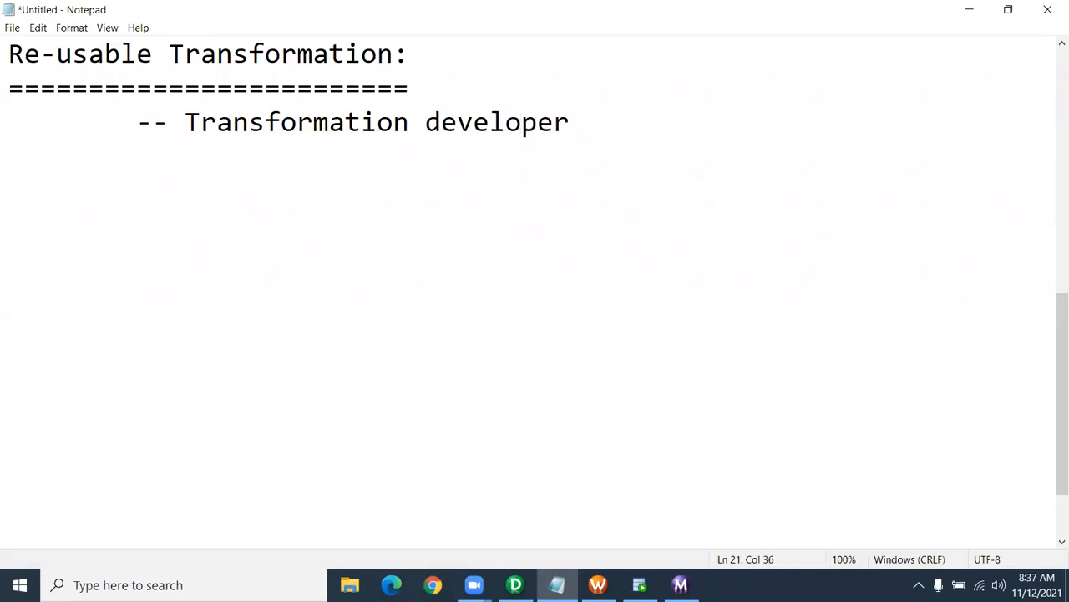
{"action": "key", "text": "Return"}
- Add the bullet '-- Single transformation can be re-used in multiple mapping' and zoom to 90%
{"action": "type", "text": "-- Single transco"}
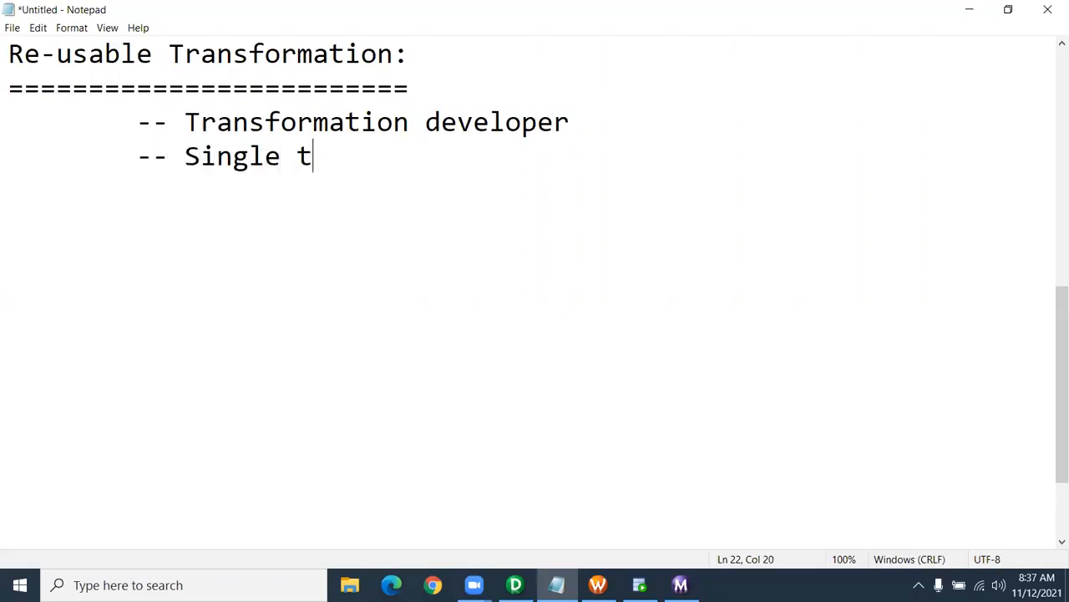
{"action": "key", "text": "BackSpace"}
{"action": "key", "text": "BackSpace"}
{"action": "type", "text": "formation ca"}
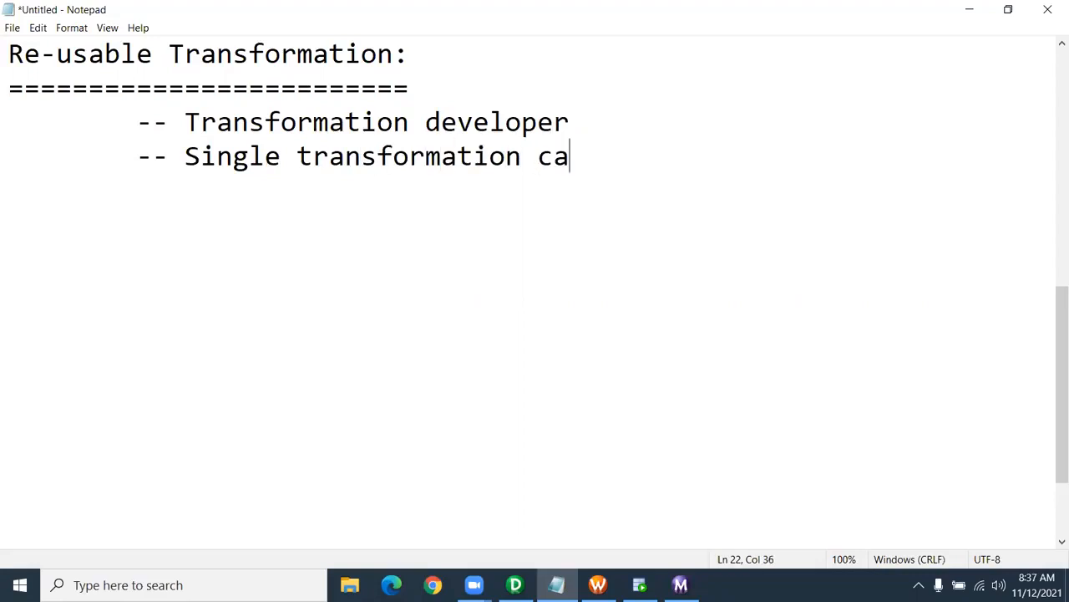
{"action": "type", "text": "n be re-used in my"}
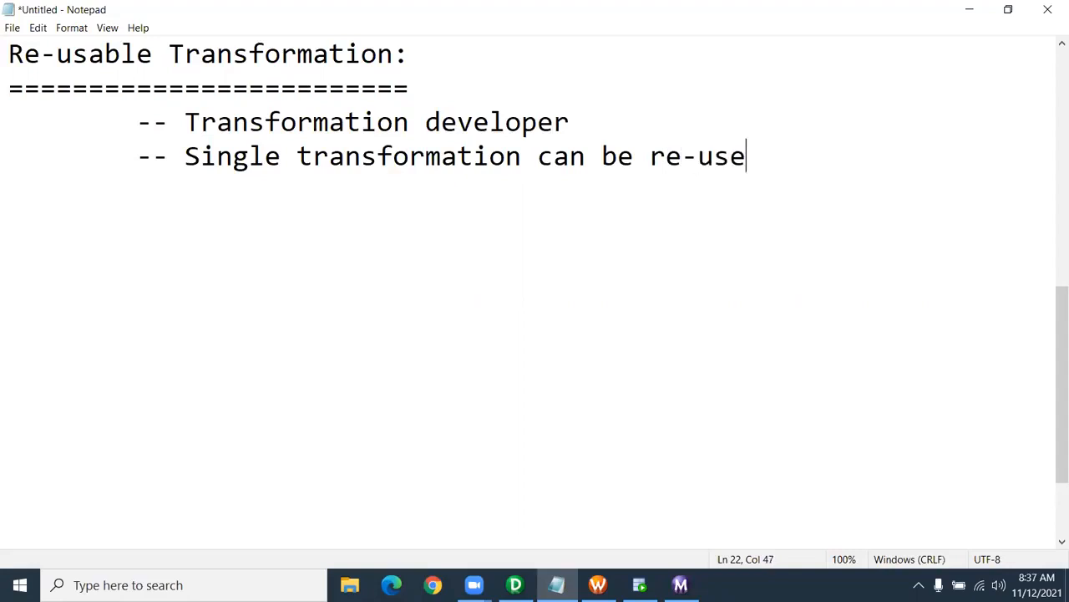
{"action": "key", "text": "BackSpace"}
{"action": "type", "text": "u"}
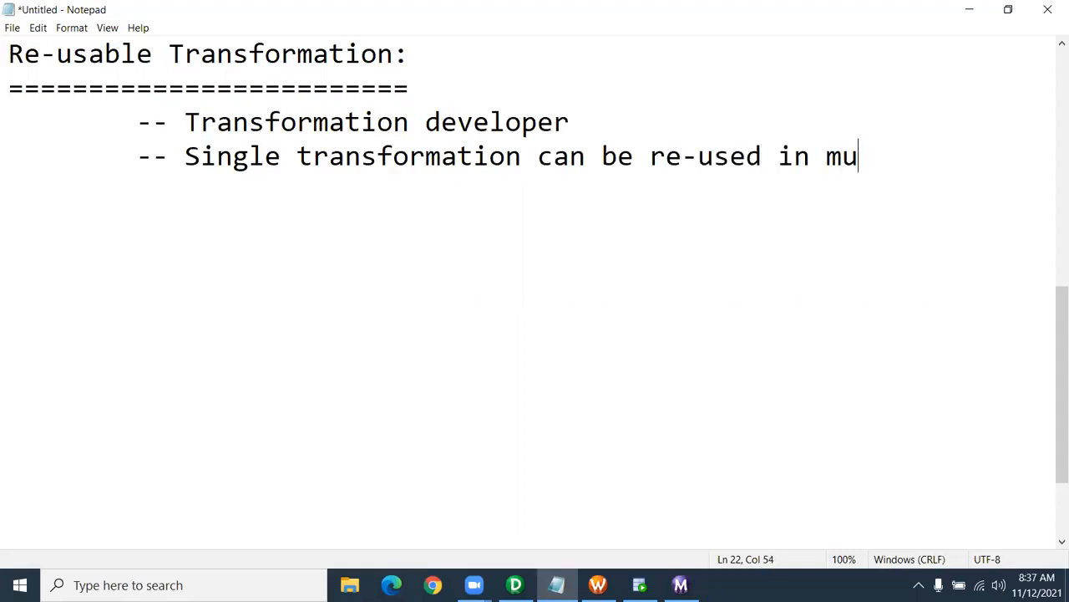
{"action": "type", "text": "ltipl"}
{"action": "key", "text": "BackSpace"}
{"action": "type", "text": "ple mapping"}
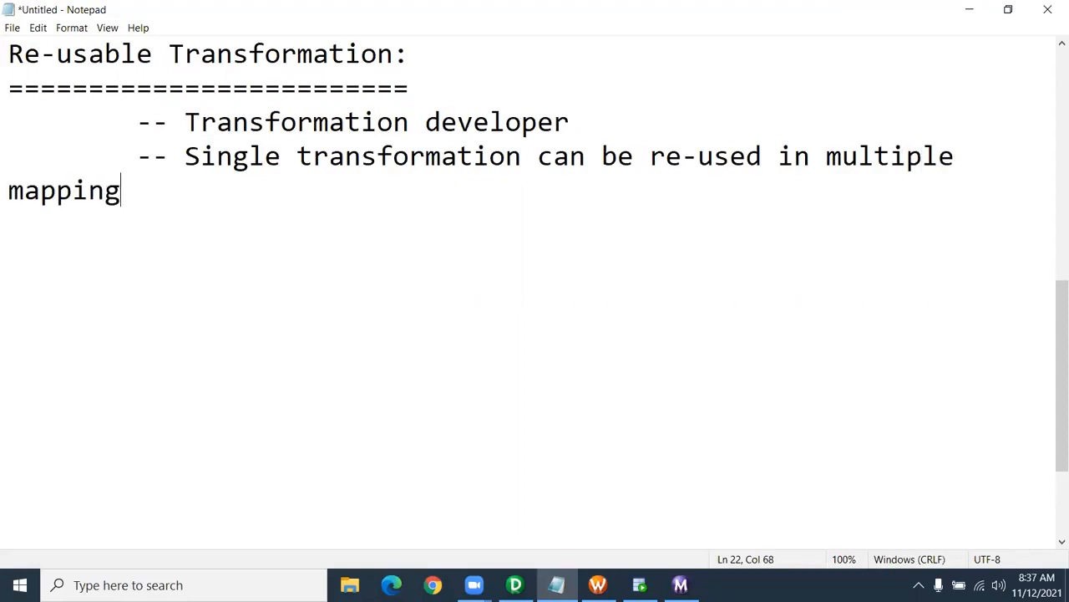
{"action": "key", "text": "ctrl+minus"}
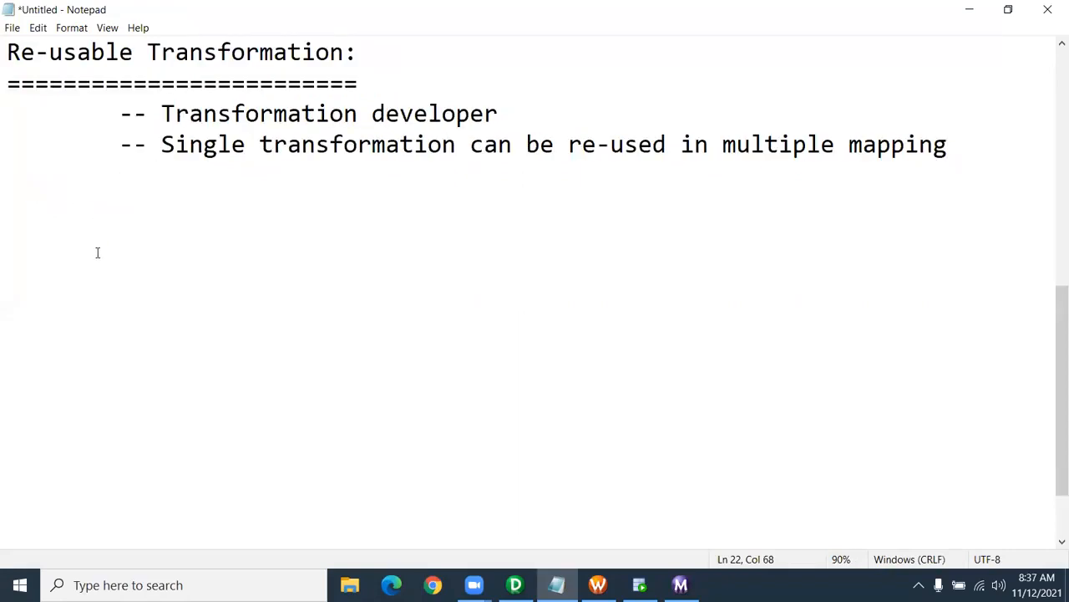
{"action": "key", "text": "Return"}
{"action": "key", "text": "Return"}
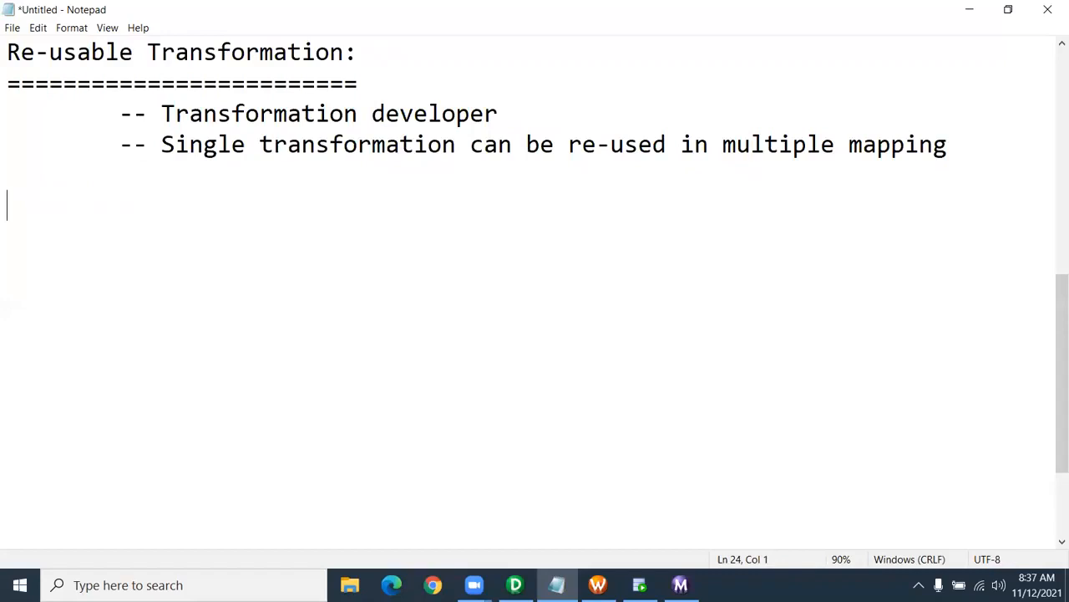
- Clear the Transformation Developer workspace in PowerCenter Designer
{"action": "left_click", "coordinate": [516, 585]}
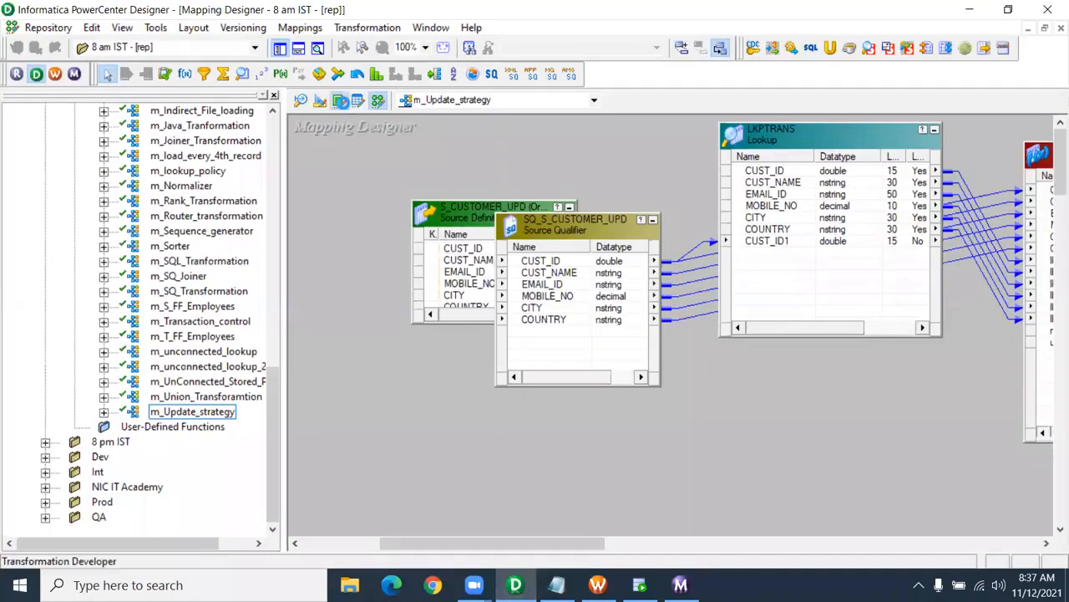
{"action": "left_click", "coordinate": [340, 100]}
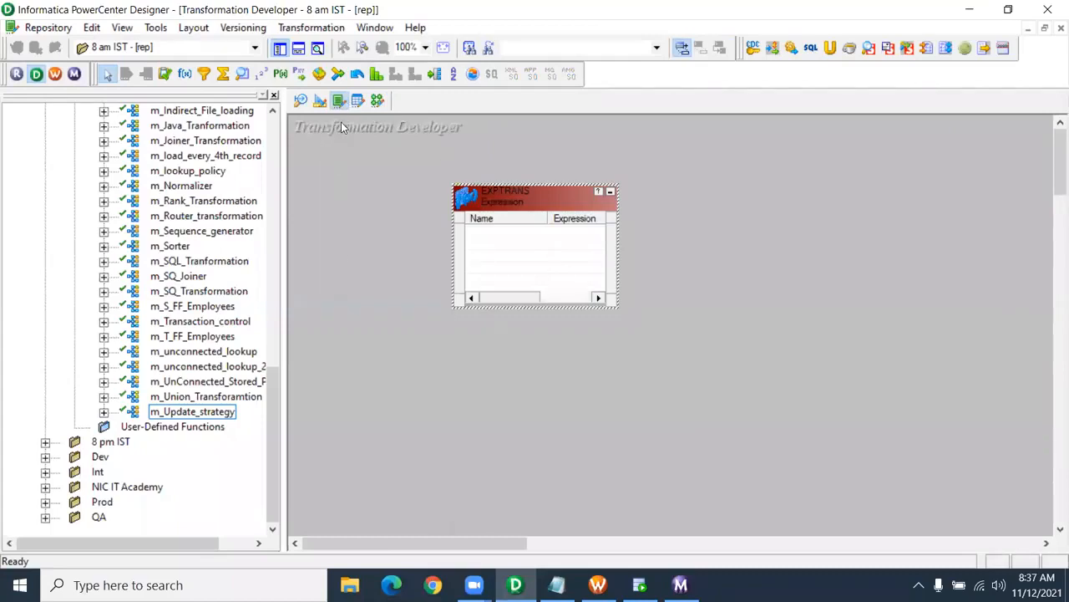
{"action": "right_click", "coordinate": [422, 197]}
{"action": "left_click", "coordinate": [458, 219]}
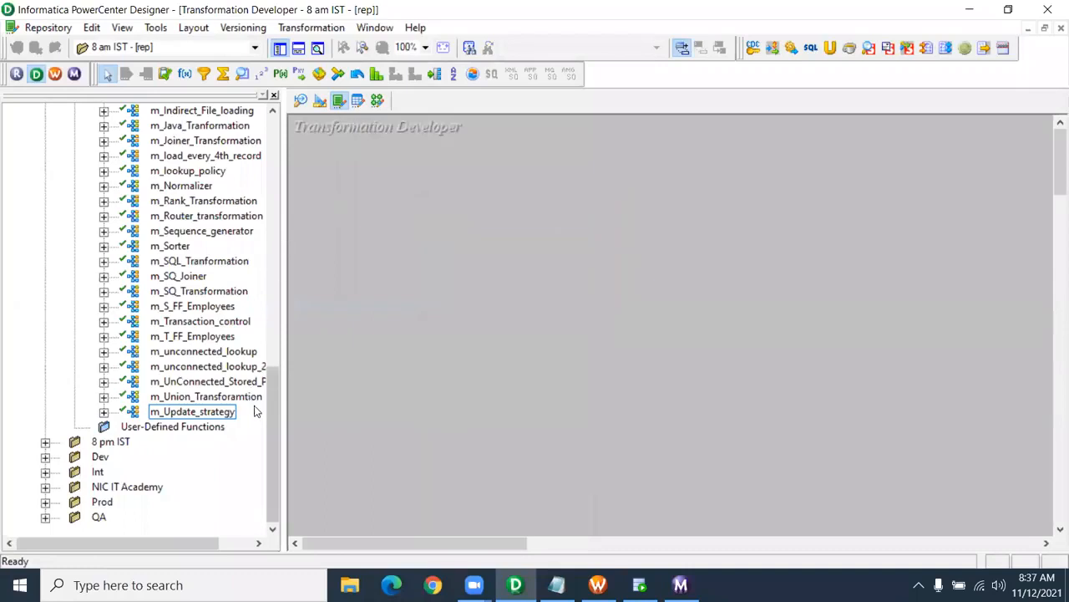
{"action": "left_click_drag", "start_coordinate": [267, 406], "coordinate": [276, 149]}
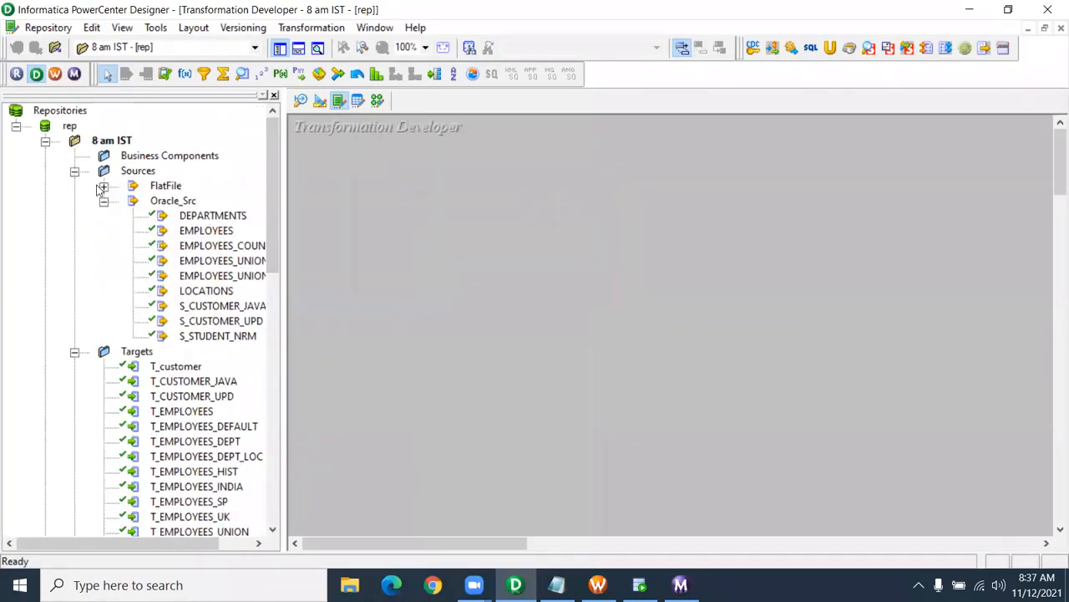
- Place the reusable EXPTRANS transformation on the workspace and bring up its edit settings
{"action": "left_click", "coordinate": [74, 171]}
{"action": "left_click", "coordinate": [75, 185]}
{"action": "left_click", "coordinate": [74, 231]}
{"action": "left_click", "coordinate": [172, 248]}
{"action": "left_click_drag", "start_coordinate": [167, 249], "coordinate": [315, 205]}
{"action": "left_click_drag", "start_coordinate": [401, 217], "coordinate": [464, 193]}
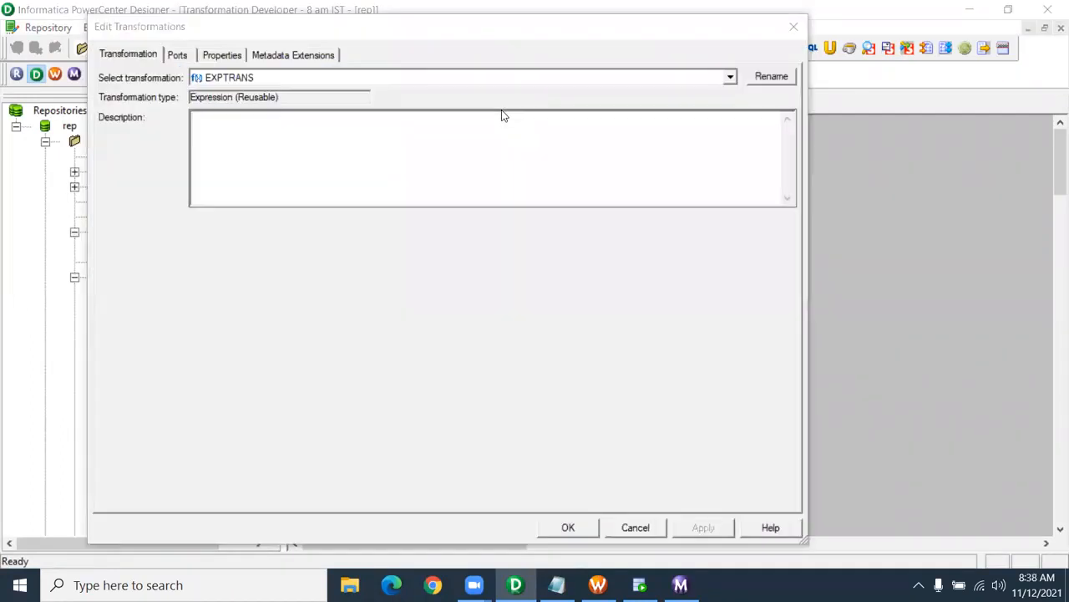
{"action": "left_click", "coordinate": [232, 78]}
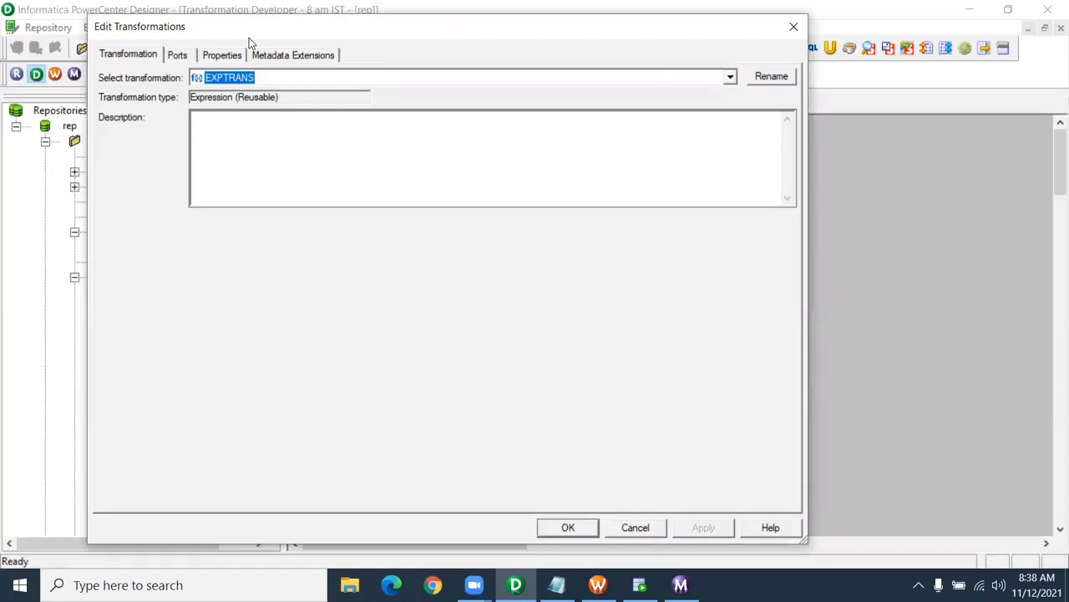
{"action": "left_click_drag", "start_coordinate": [249, 37], "coordinate": [325, 43]}
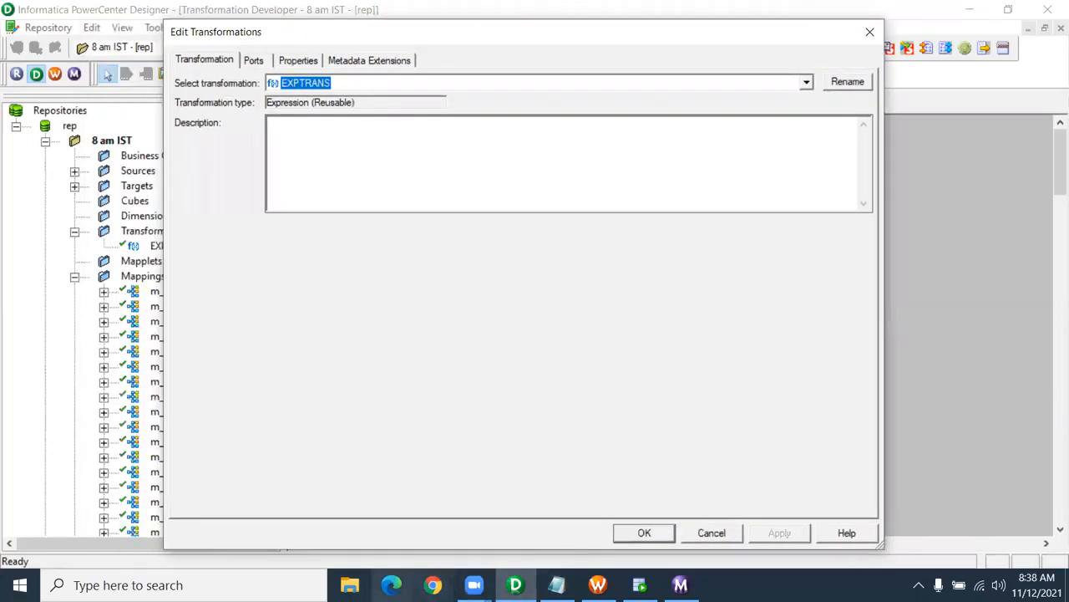
- Open the '4. Expression - 1' document from the Infa Exercise folder in Word
{"action": "left_click", "coordinate": [350, 585]}
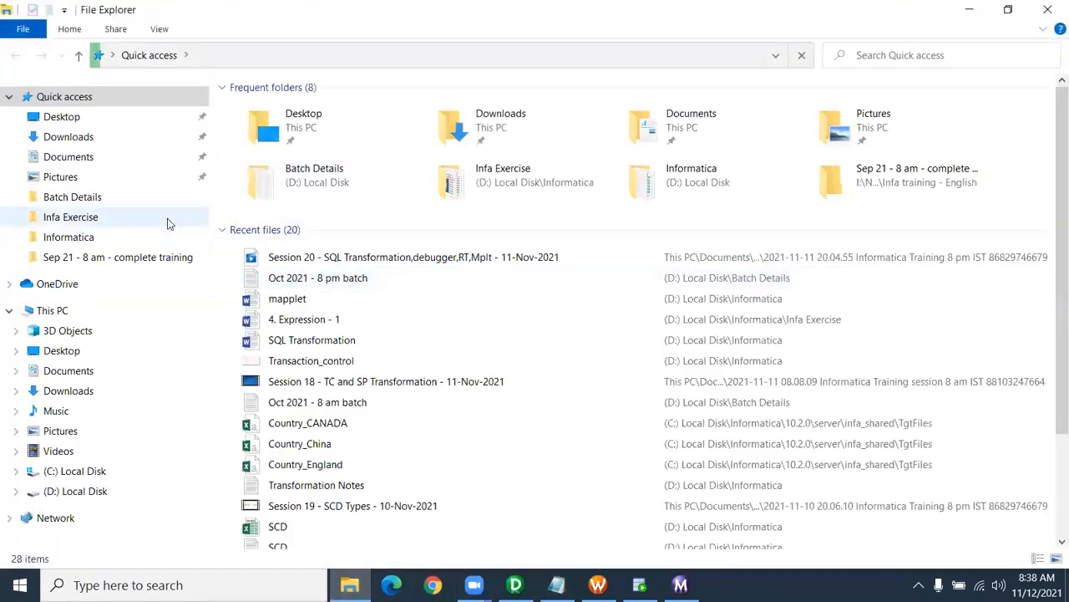
{"action": "left_click", "coordinate": [115, 218]}
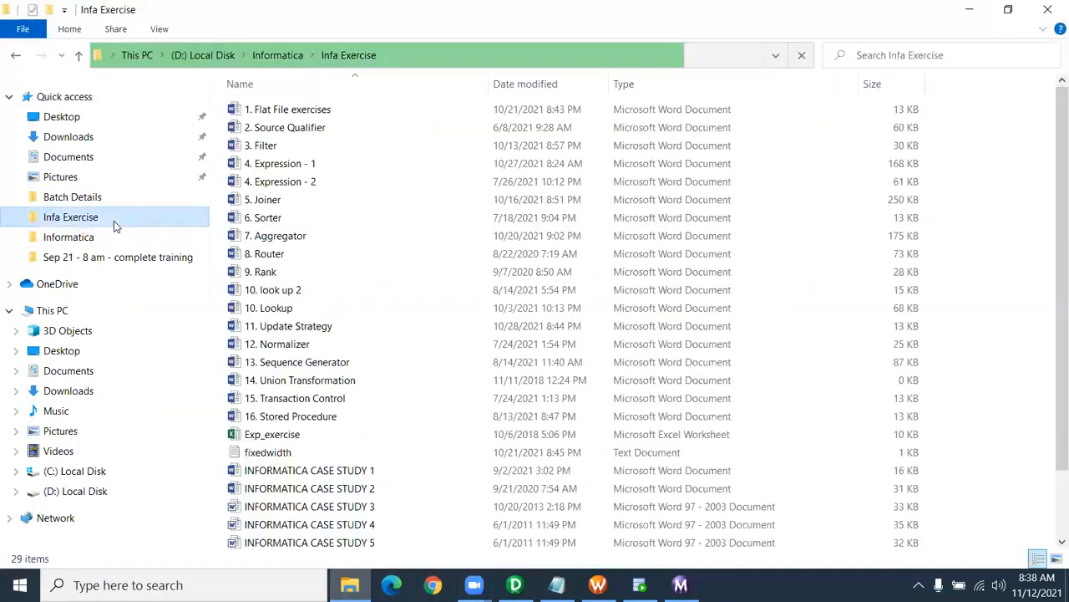
{"action": "double_click", "coordinate": [320, 164]}
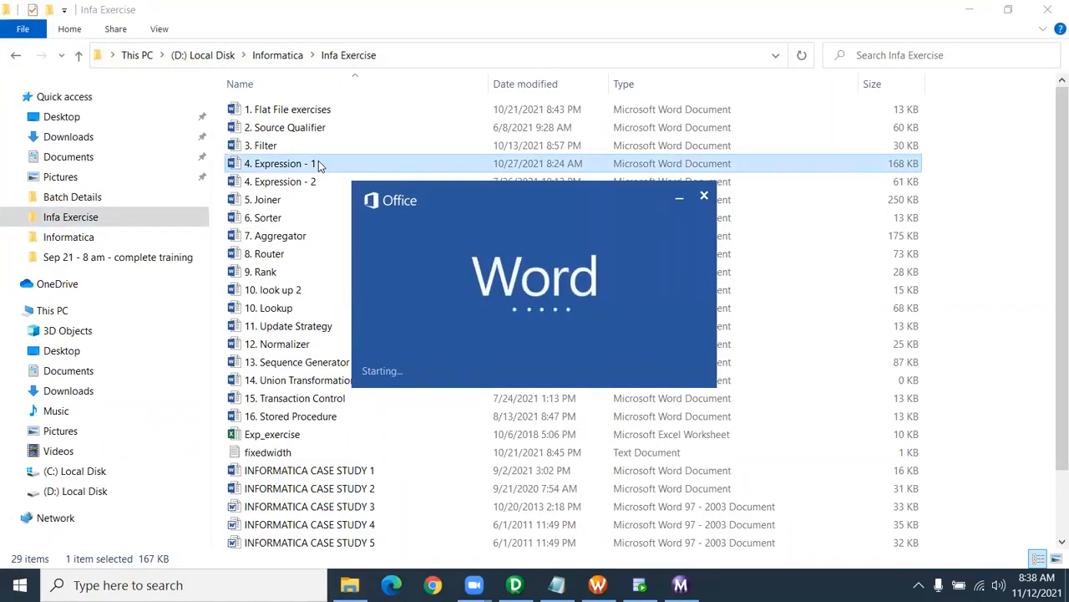
{"action": "scroll", "coordinate": [306, 311], "scroll_direction": "down", "scroll_amount": 5}
- Copy the yellow-marked ADD_TO_DATE epoch formula from the Word exercise and switch back
{"action": "scroll", "coordinate": [306, 318], "scroll_direction": "down", "scroll_amount": 6}
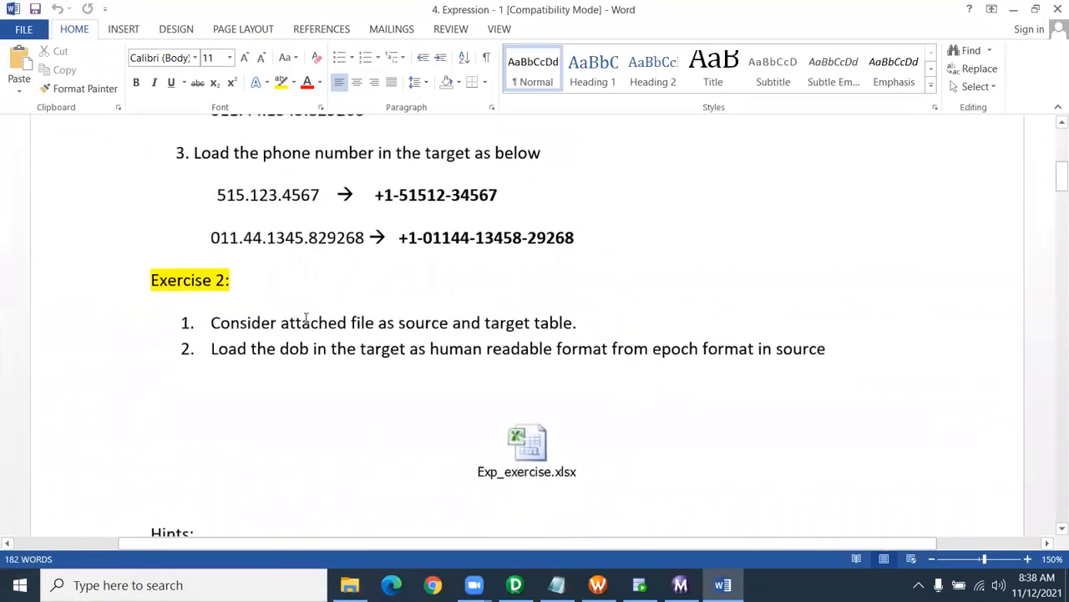
{"action": "scroll", "coordinate": [306, 317], "scroll_direction": "down", "scroll_amount": 2}
{"action": "scroll", "coordinate": [492, 239], "scroll_direction": "down", "scroll_amount": 6}
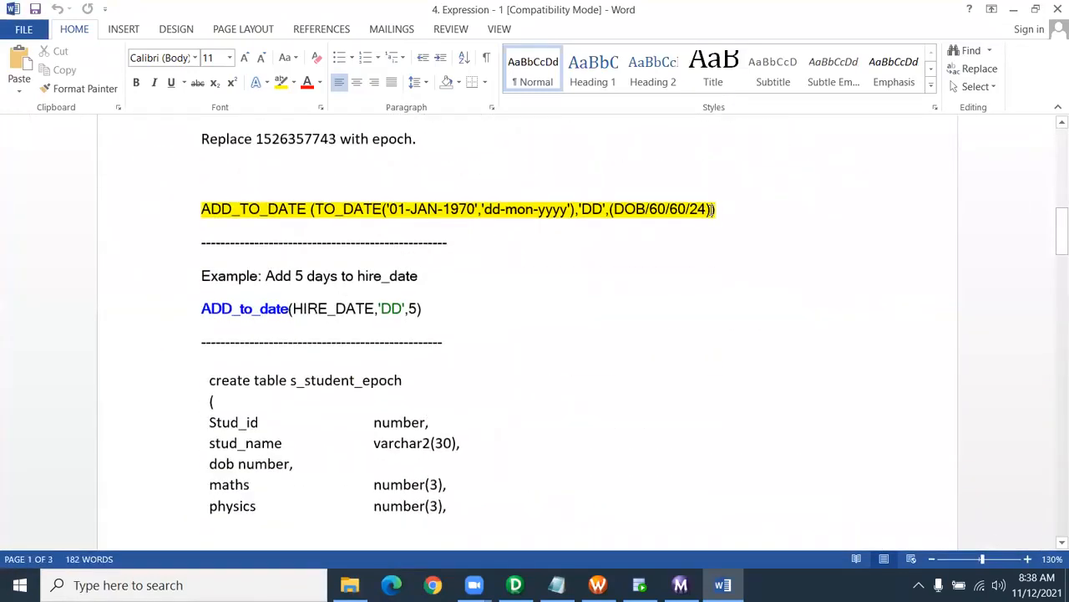
{"action": "left_click_drag", "start_coordinate": [535, 206], "coordinate": [203, 208]}
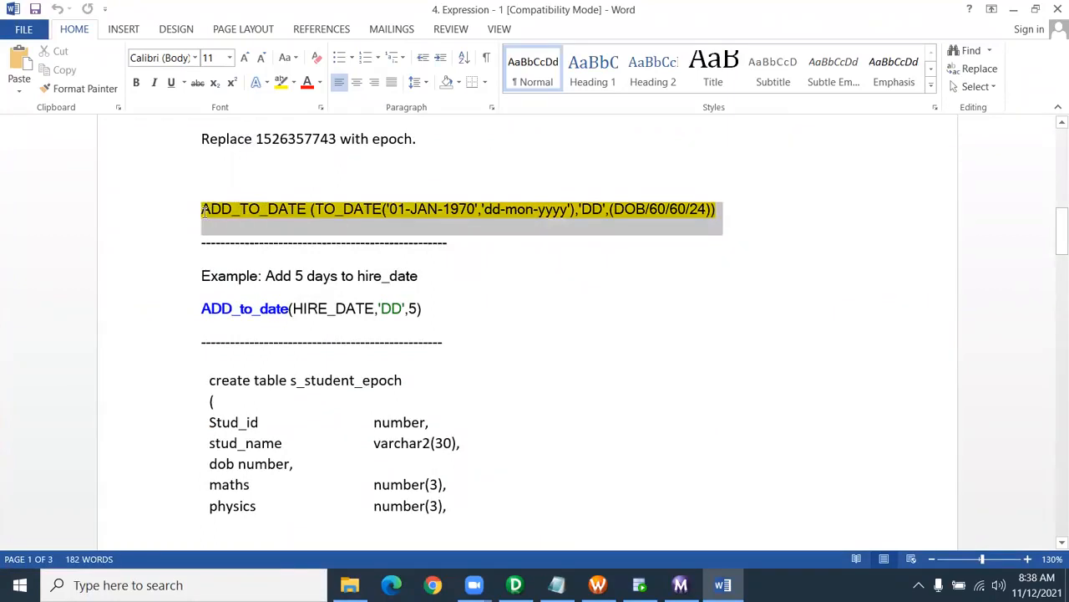
{"action": "key", "text": "alt+Tab"}
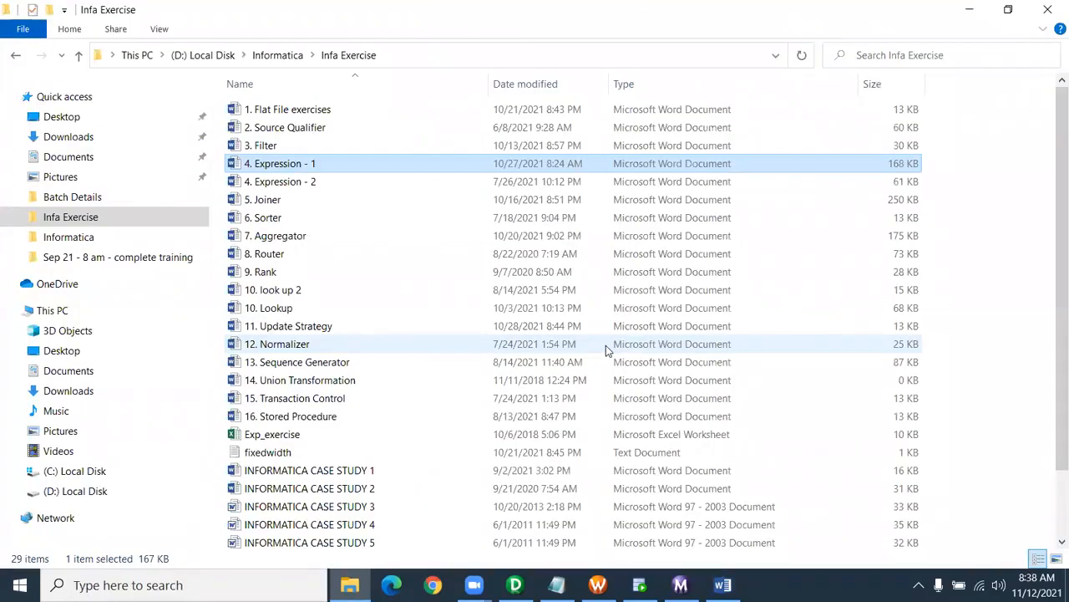
{"action": "key", "text": "alt+Tab"}
{"action": "key", "text": "alt+Tab"}
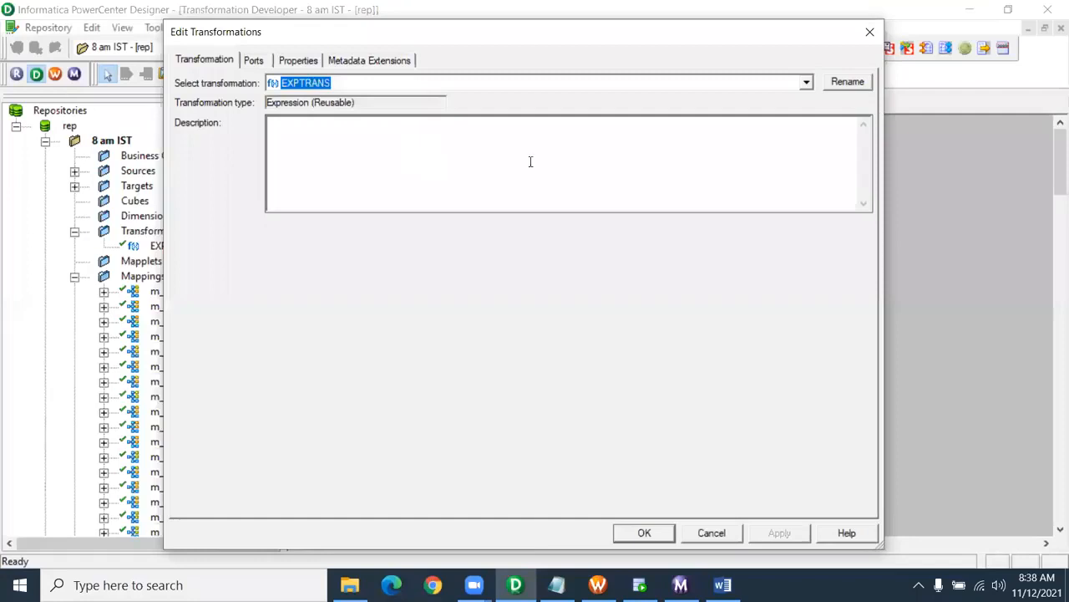
- Rename EXPTRANS to epoch_to_normal_TS and show its empty Ports list
{"action": "left_click", "coordinate": [847, 81]}
{"action": "left_click_drag", "start_coordinate": [412, 295], "coordinate": [359, 293]}
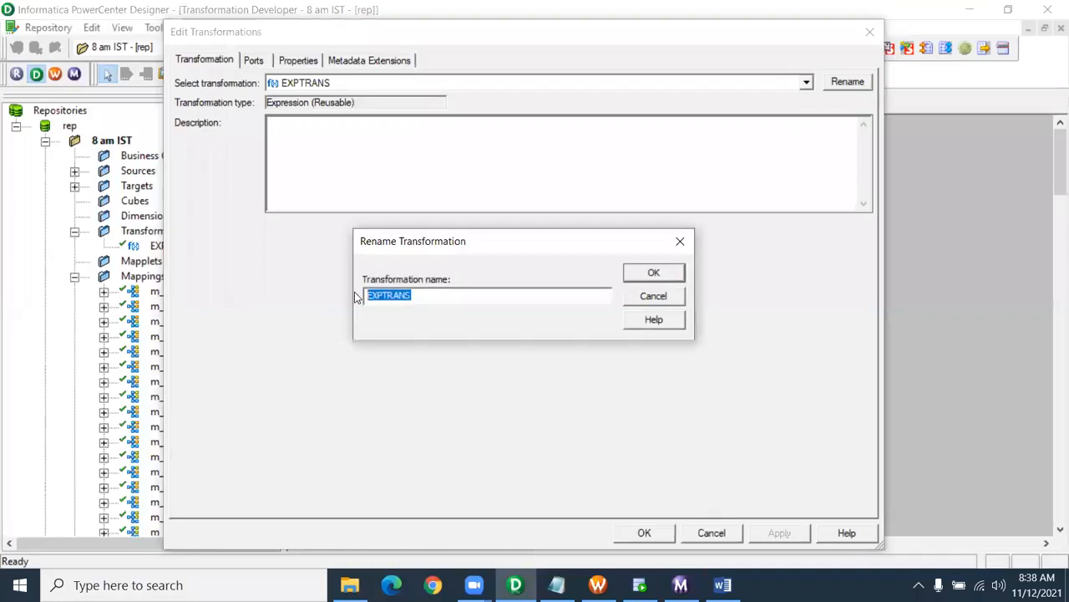
{"action": "type", "text": "epoch_to_"}
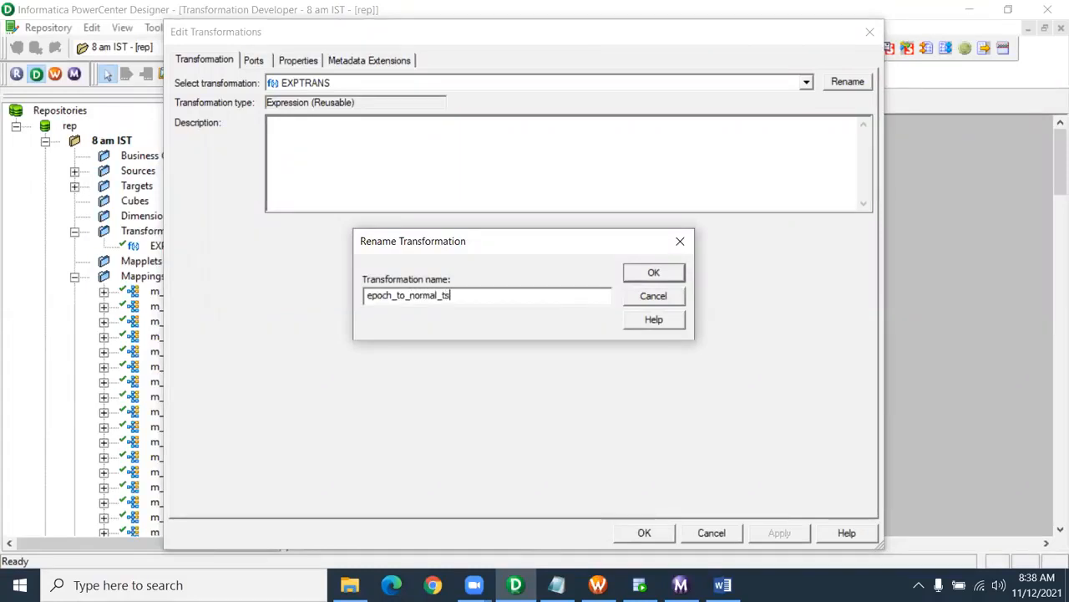
{"action": "type", "text": "normal_TS"}
{"action": "left_click", "coordinate": [653, 274]}
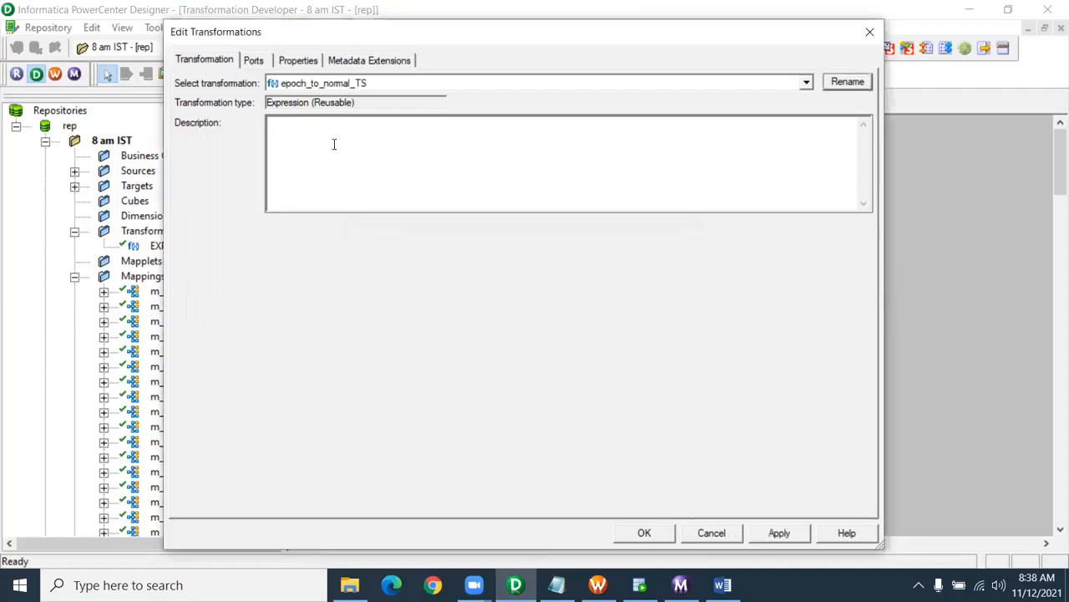
{"action": "left_click", "coordinate": [298, 62]}
{"action": "left_click", "coordinate": [247, 62]}
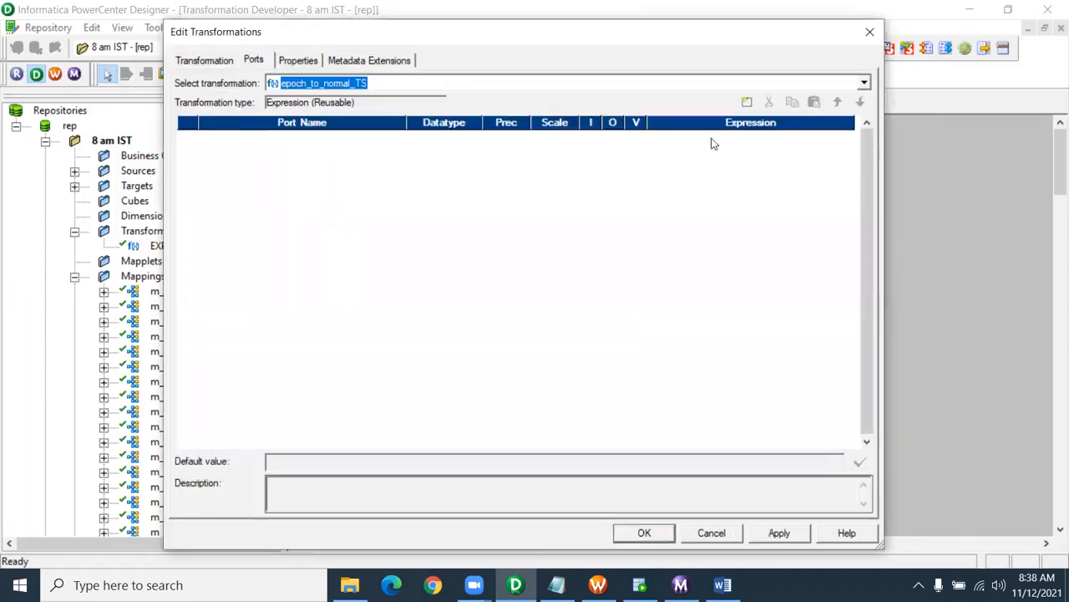
- Add an input-only decimal port epoch with precision 20
{"action": "left_click", "coordinate": [746, 103]}
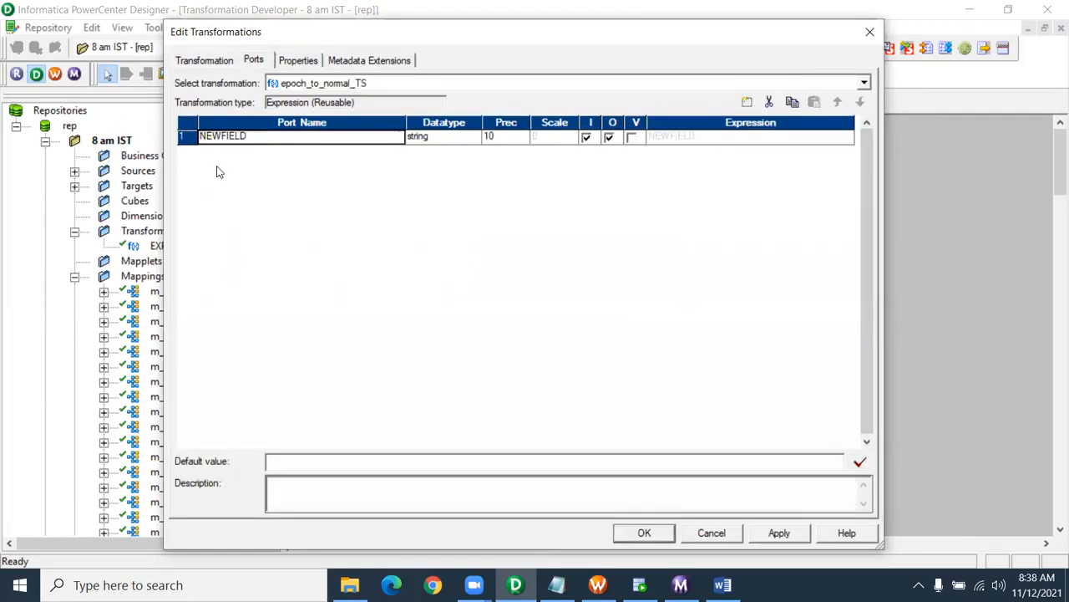
{"action": "left_click", "coordinate": [242, 136]}
{"action": "left_click_drag", "start_coordinate": [242, 136], "coordinate": [159, 134]}
{"action": "type", "text": "epoch"}
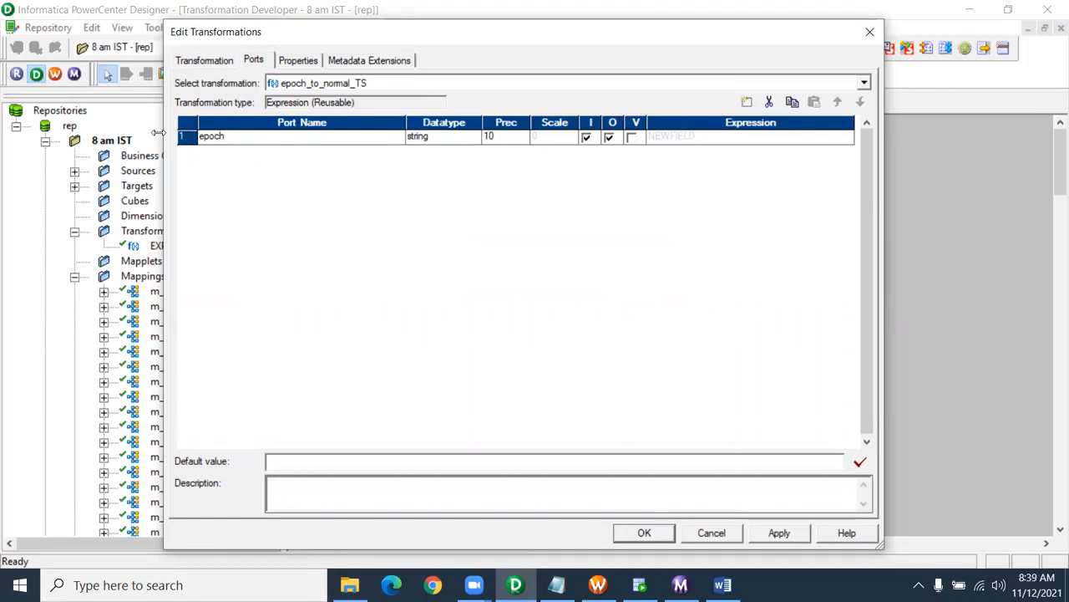
{"action": "left_click", "coordinate": [432, 141]}
{"action": "left_click", "coordinate": [451, 139]}
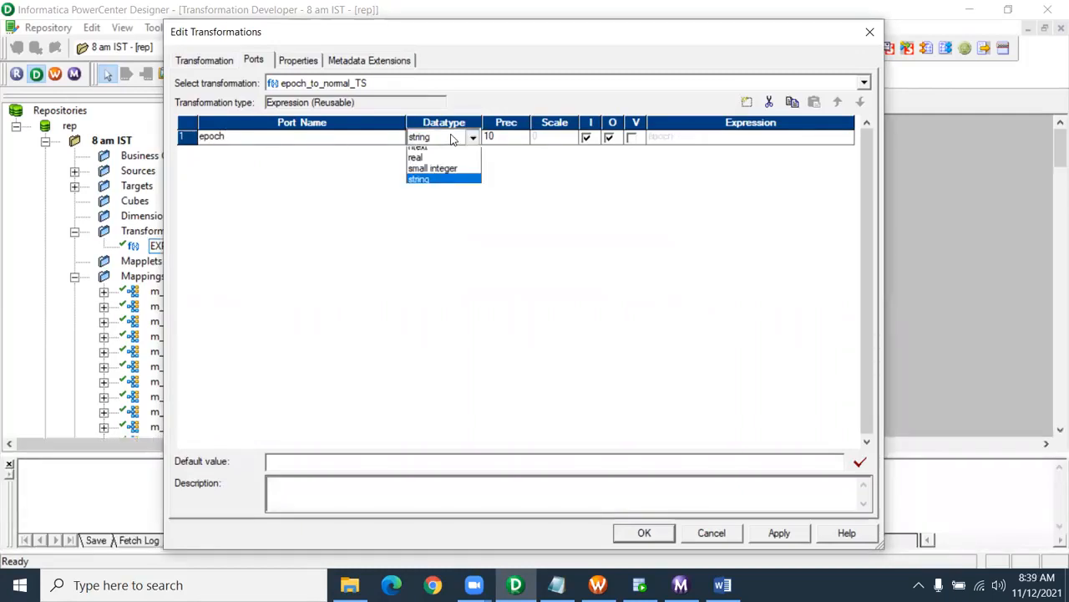
{"action": "left_click", "coordinate": [444, 186]}
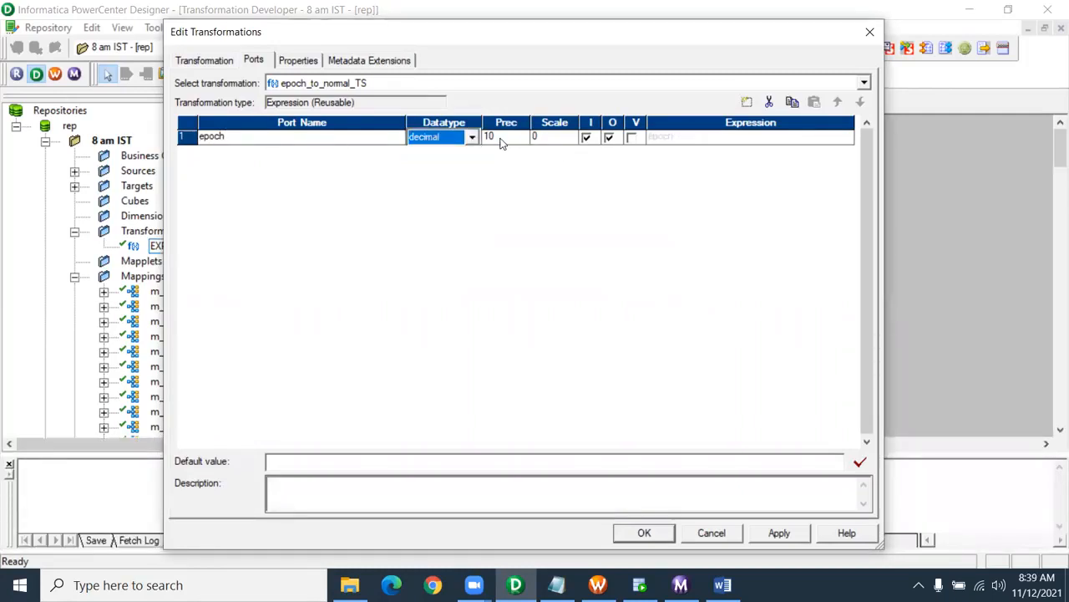
{"action": "left_click", "coordinate": [502, 142]}
{"action": "type", "text": "20"}
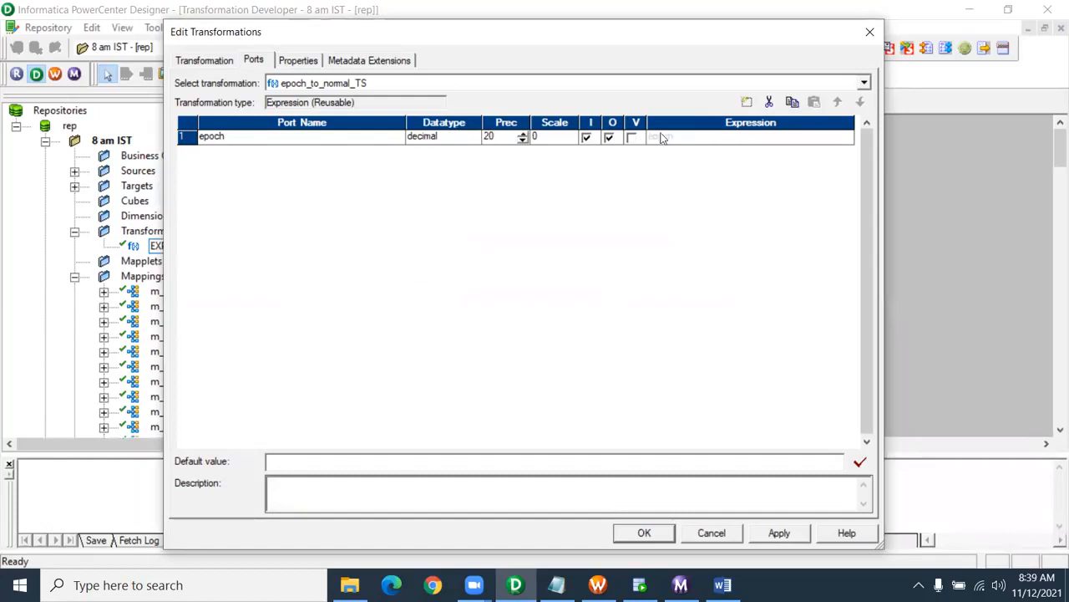
{"action": "left_click", "coordinate": [611, 138]}
- Add an output-only date/time port normal_ts and open its expression
{"action": "left_click", "coordinate": [747, 102]}
{"action": "left_click", "coordinate": [249, 152]}
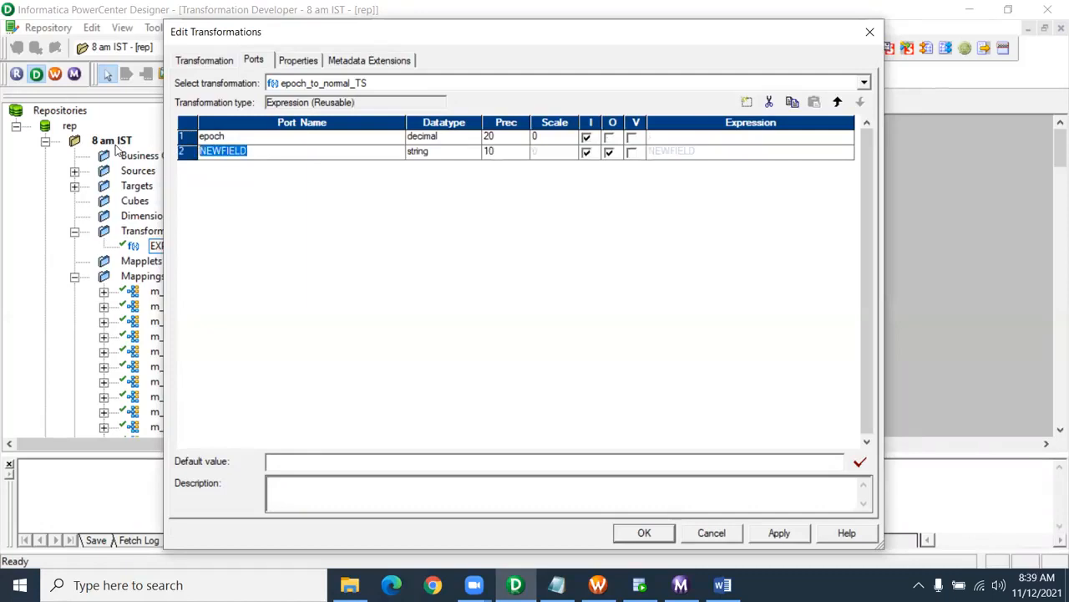
{"action": "type", "text": "normal_ts"}
{"action": "left_click", "coordinate": [462, 155]}
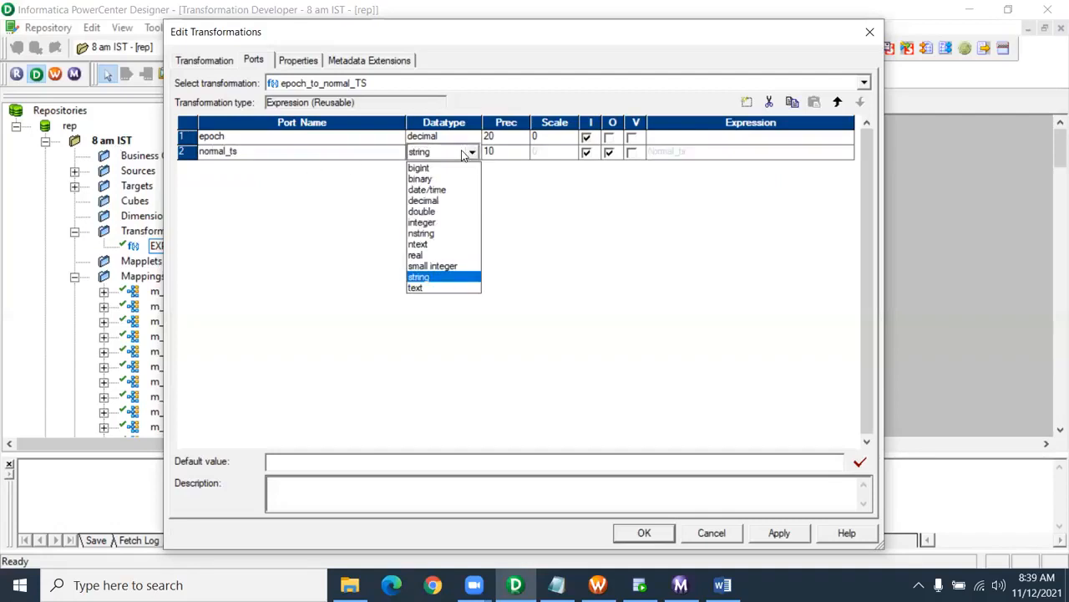
{"action": "left_click", "coordinate": [460, 185]}
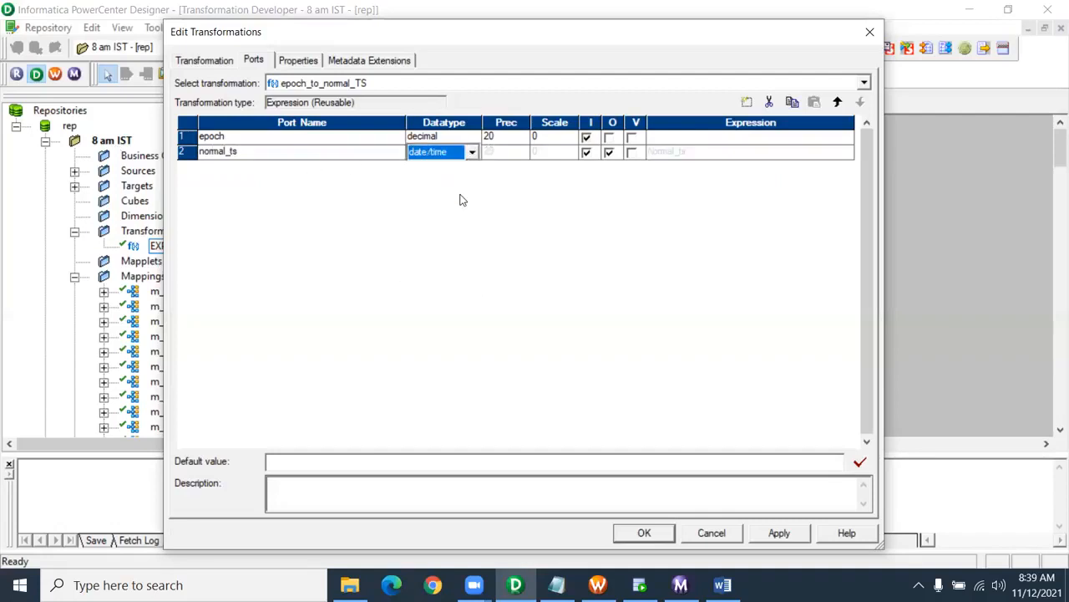
{"action": "left_click", "coordinate": [585, 152]}
{"action": "left_click", "coordinate": [846, 153]}
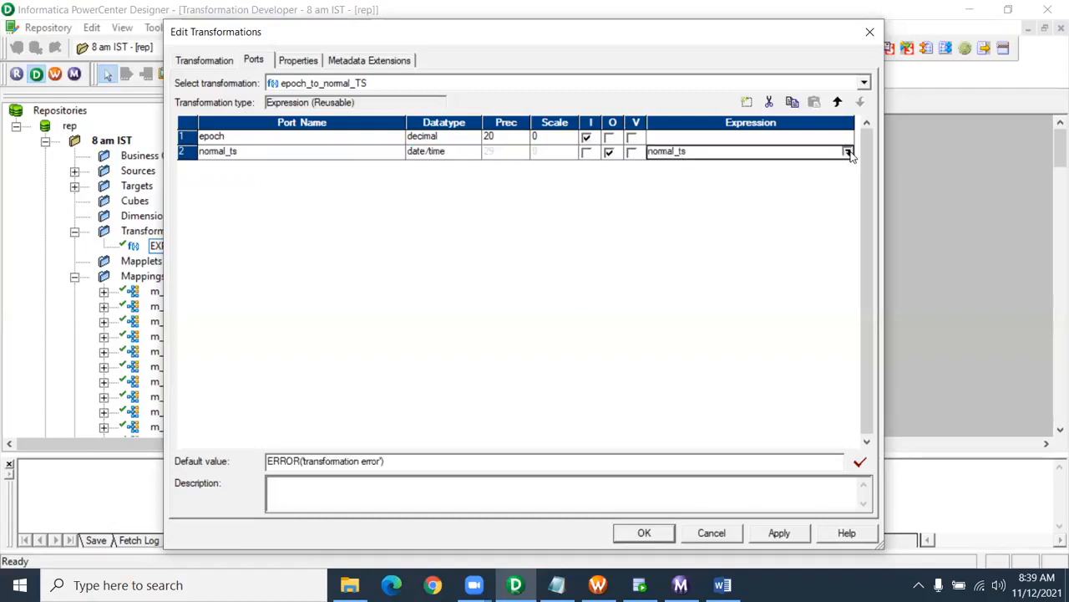
- Set normal_ts to ADD_TO_DATE(TO_DATE('01-JAN-1970','dd-mon-yyyy'),'DD',(epoch/60/60/24)), validate, and save
{"action": "left_click_drag", "start_coordinate": [284, 138], "coordinate": [174, 144]}
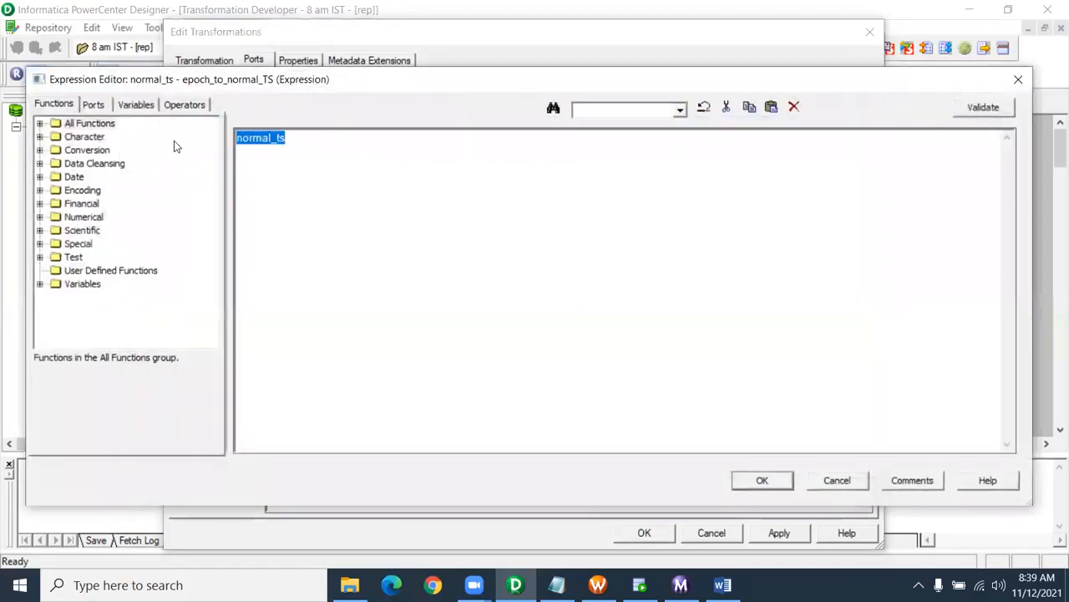
{"action": "type", "text": "ADD_TO_DATE(TO_DATE('01-JAN-1970','dd-mon-yyyy'),'DD',(DOB/60/60/24))"}
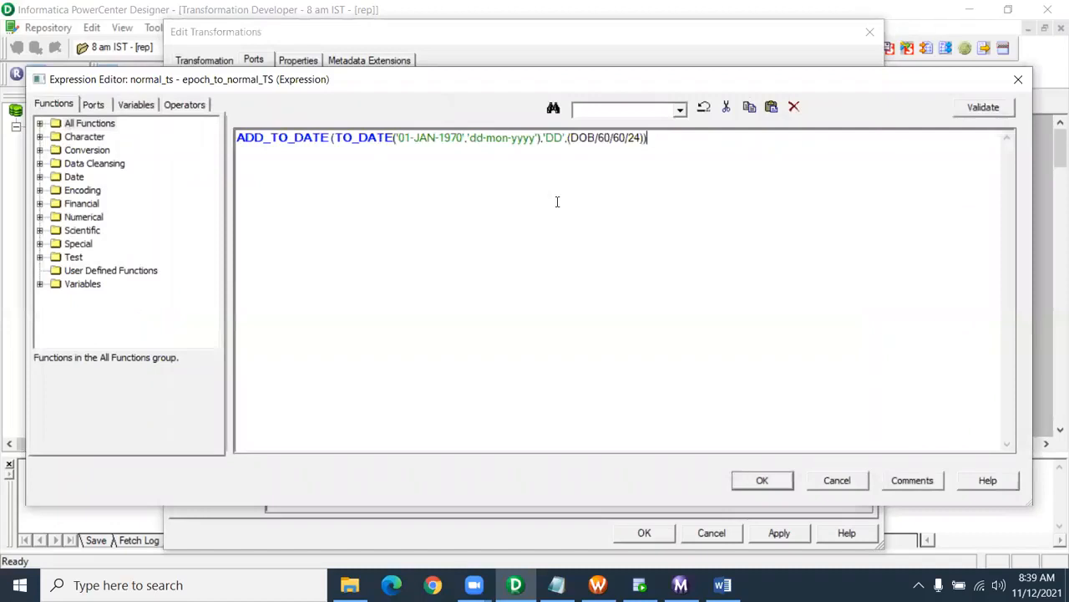
{"action": "left_click_drag", "start_coordinate": [733, 140], "coordinate": [696, 141]}
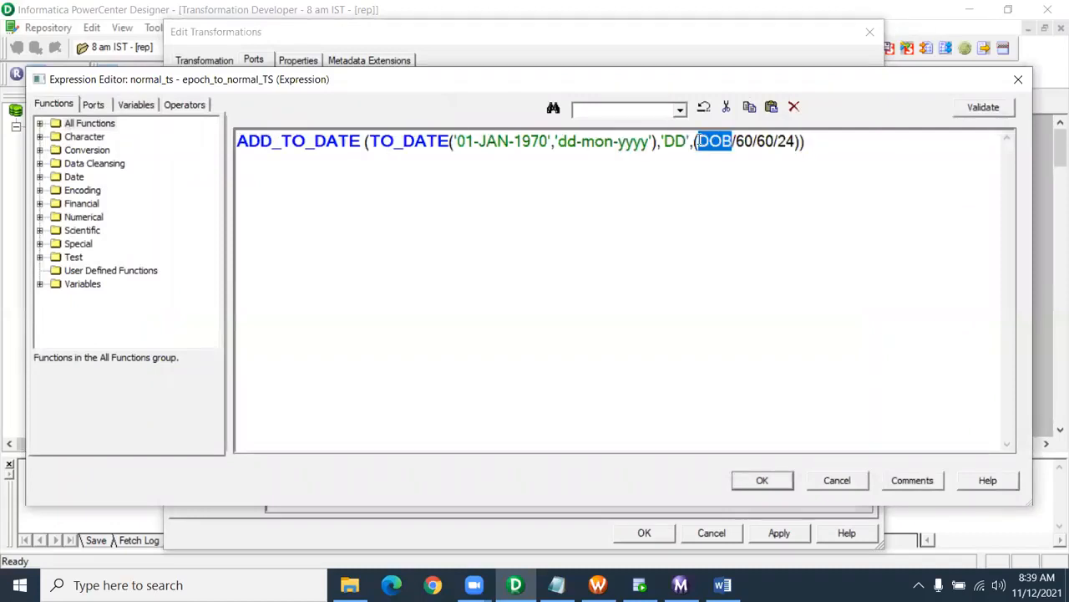
{"action": "left_click", "coordinate": [92, 105]}
{"action": "double_click", "coordinate": [91, 136]}
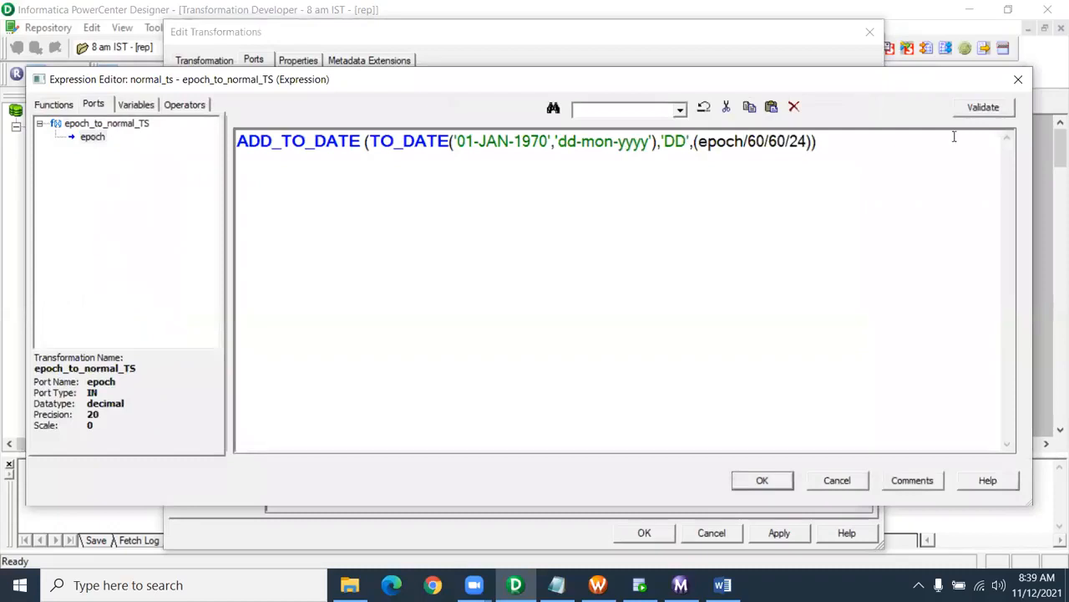
{"action": "left_click", "coordinate": [983, 107]}
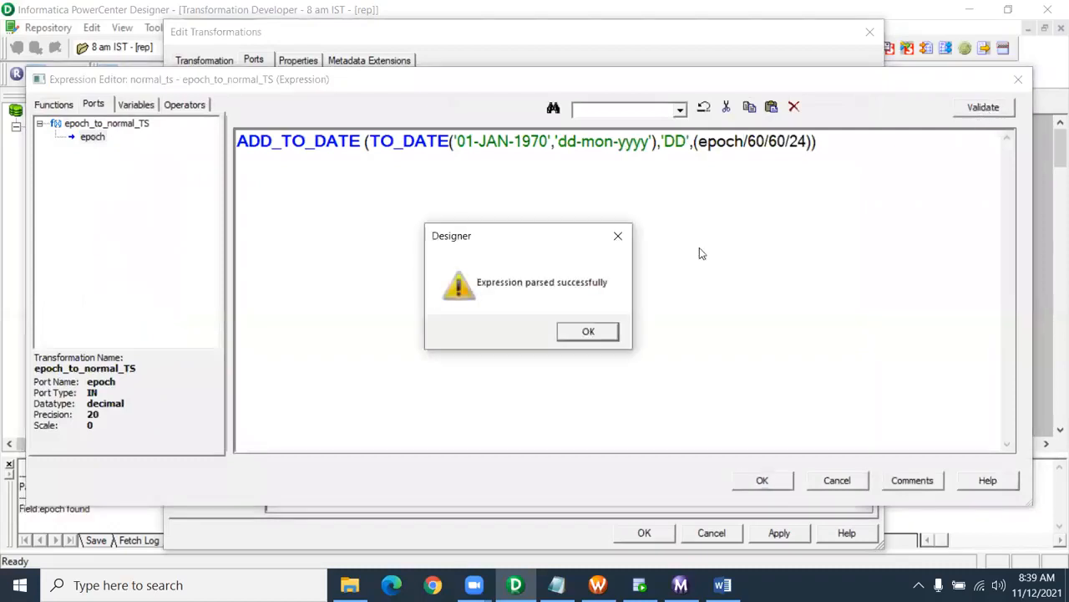
{"action": "left_click", "coordinate": [585, 331]}
{"action": "left_click_drag", "start_coordinate": [243, 142], "coordinate": [823, 142]}
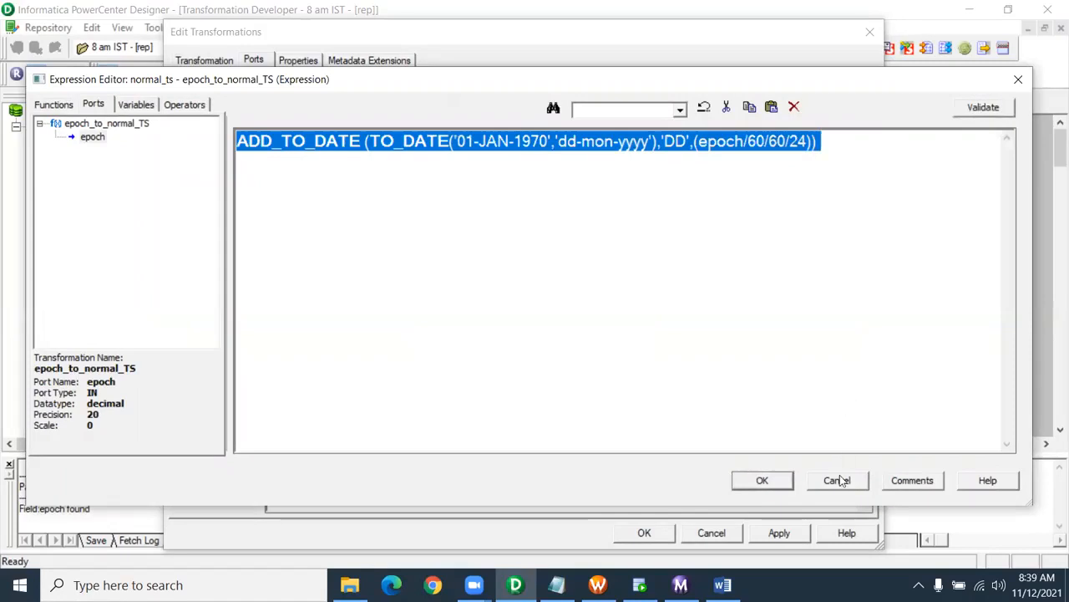
{"action": "left_click", "coordinate": [749, 478]}
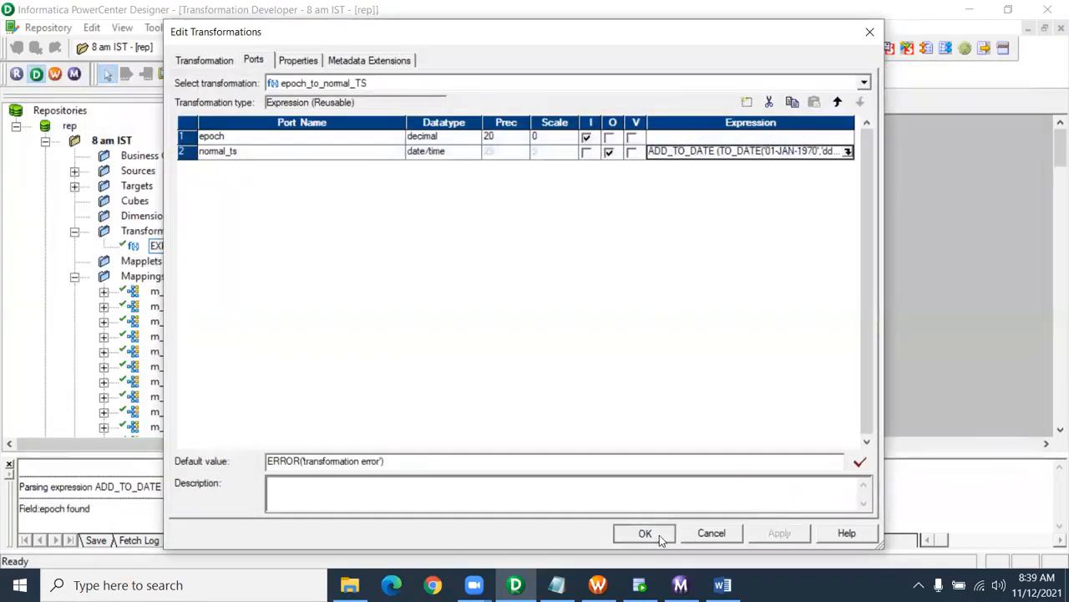
{"action": "left_click", "coordinate": [644, 532]}
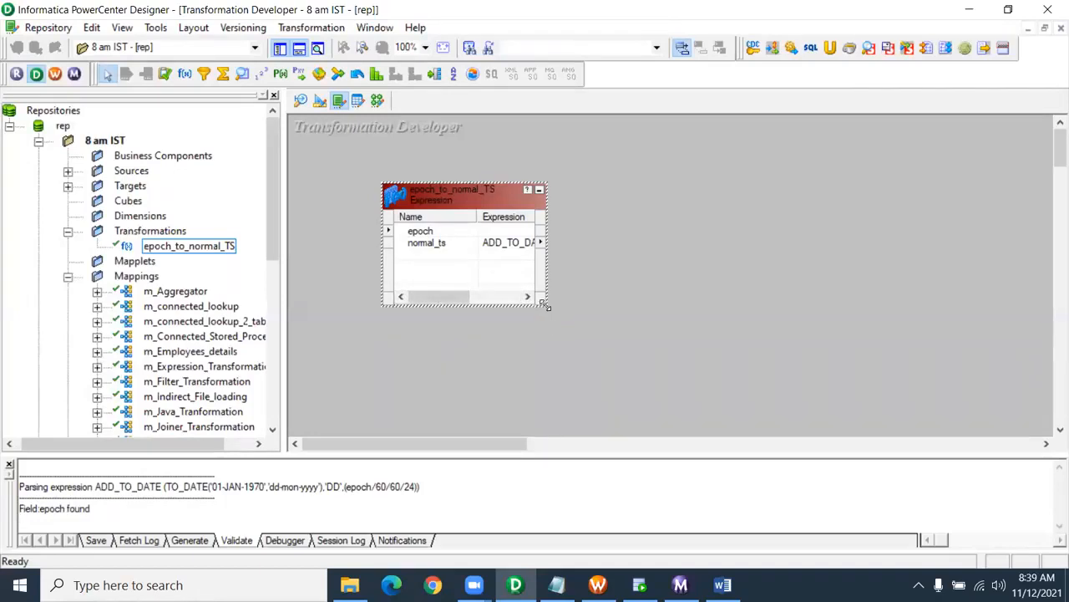
- Resize and reposition the epoch_to_normal_TS box in the Transformation Developer
{"action": "left_click_drag", "start_coordinate": [571, 398], "coordinate": [575, 401]}
{"action": "left_click_drag", "start_coordinate": [495, 191], "coordinate": [493, 153]}
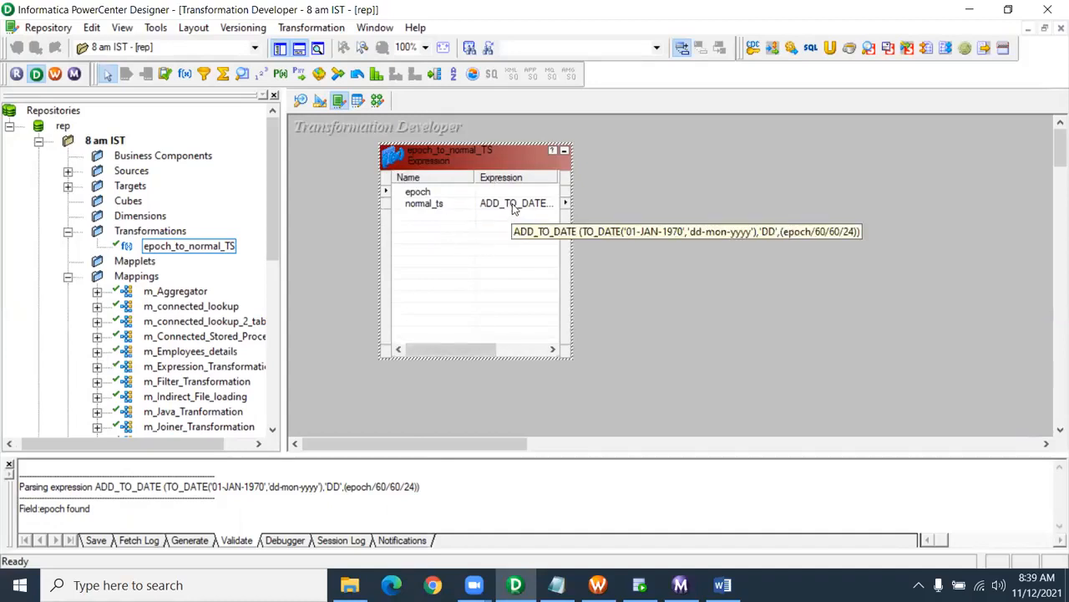
{"action": "left_click", "coordinate": [620, 222]}
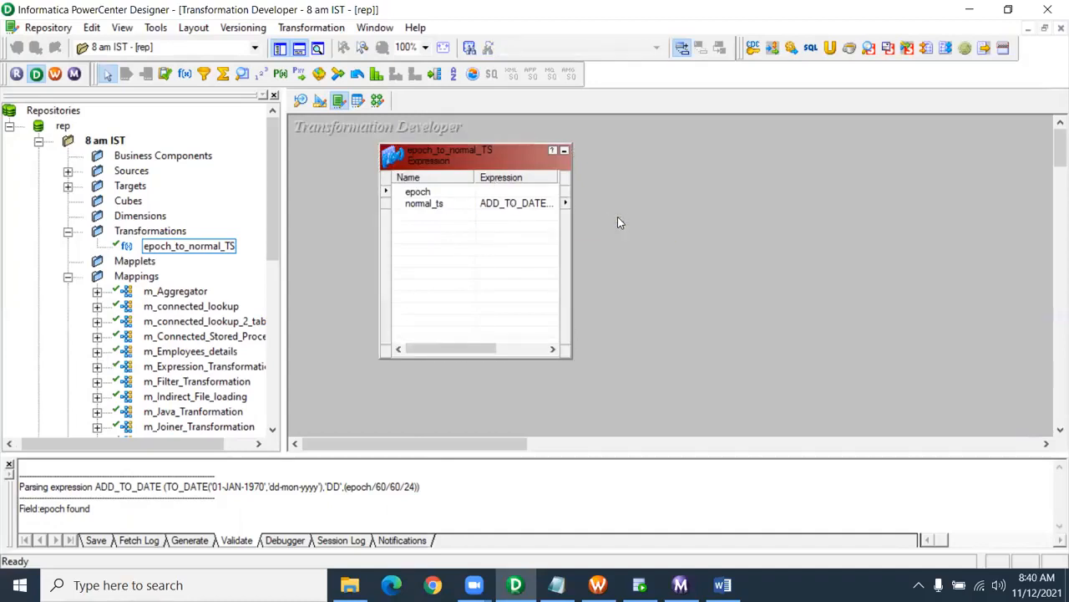
- Drop epoch_to_normal_TS into the m_Update_strategy mapping, then delete it again
{"action": "left_click", "coordinate": [377, 100]}
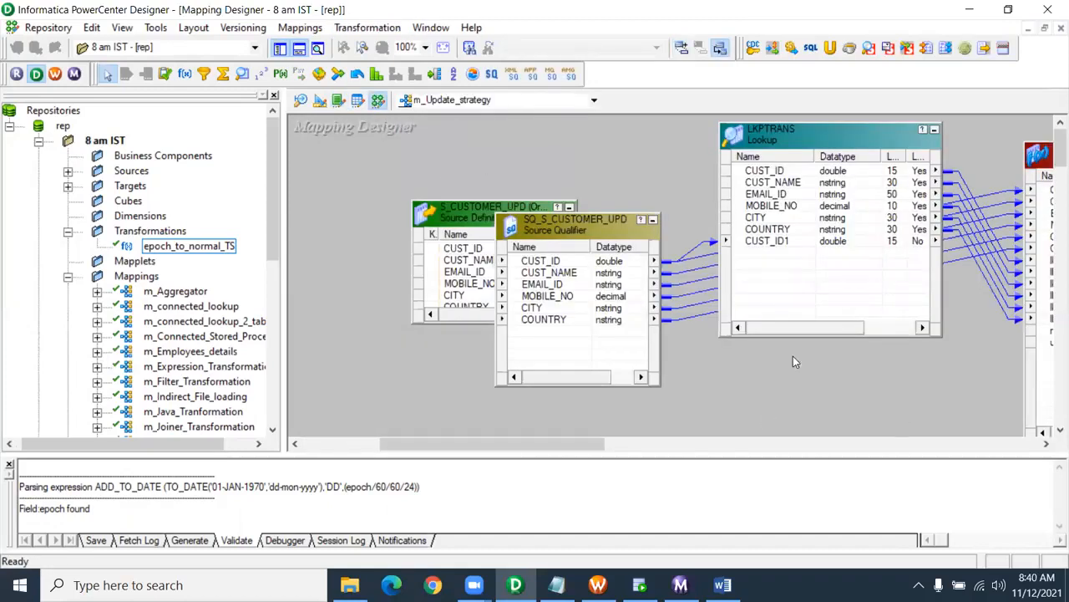
{"action": "left_click_drag", "start_coordinate": [185, 252], "coordinate": [660, 284]}
{"action": "left_click_drag", "start_coordinate": [737, 300], "coordinate": [769, 295]}
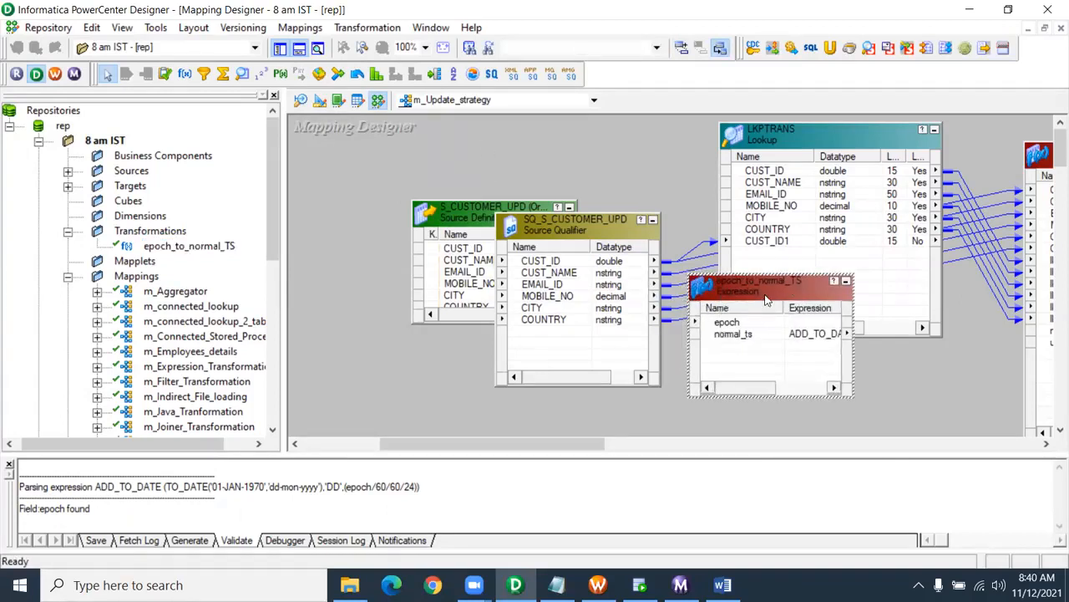
{"action": "key", "text": "Delete"}
{"action": "key", "text": "Return"}
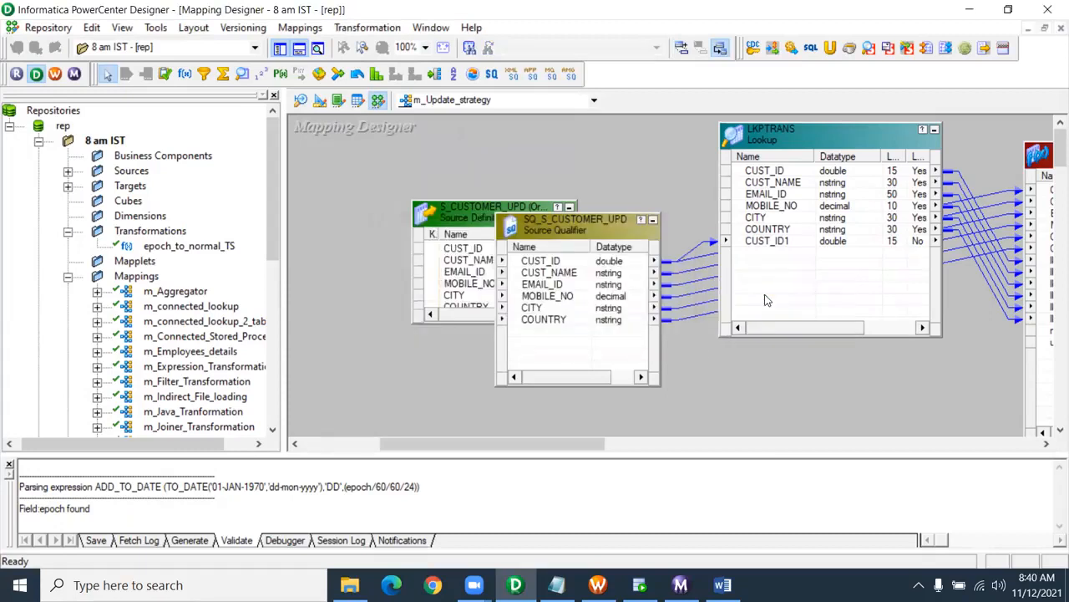
{"action": "left_click", "coordinate": [575, 107]}
- Create a new mapping named m_reusable_transformation and expand the Sources folder
{"action": "left_click", "coordinate": [350, 150]}
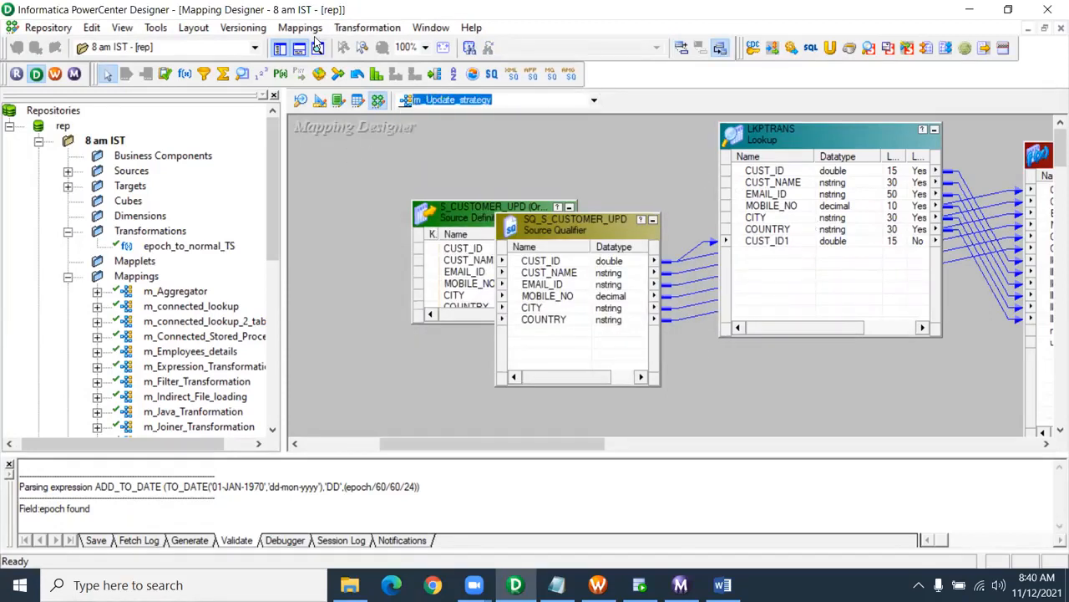
{"action": "left_click", "coordinate": [303, 28]}
{"action": "left_click", "coordinate": [311, 43]}
{"action": "type", "text": "m_reusable_transformation"}
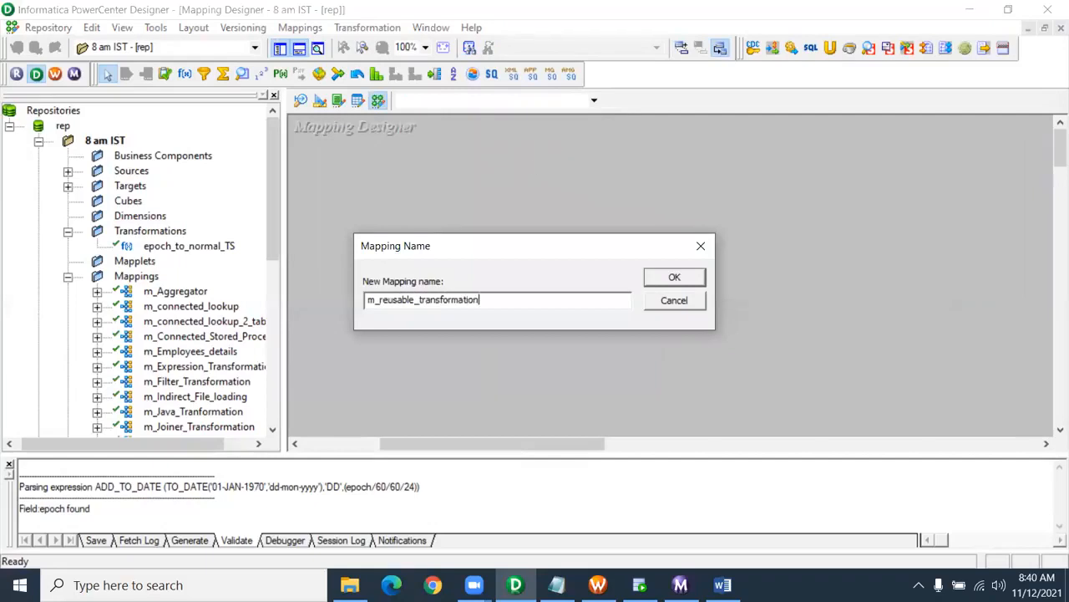
{"action": "key", "text": "Return"}
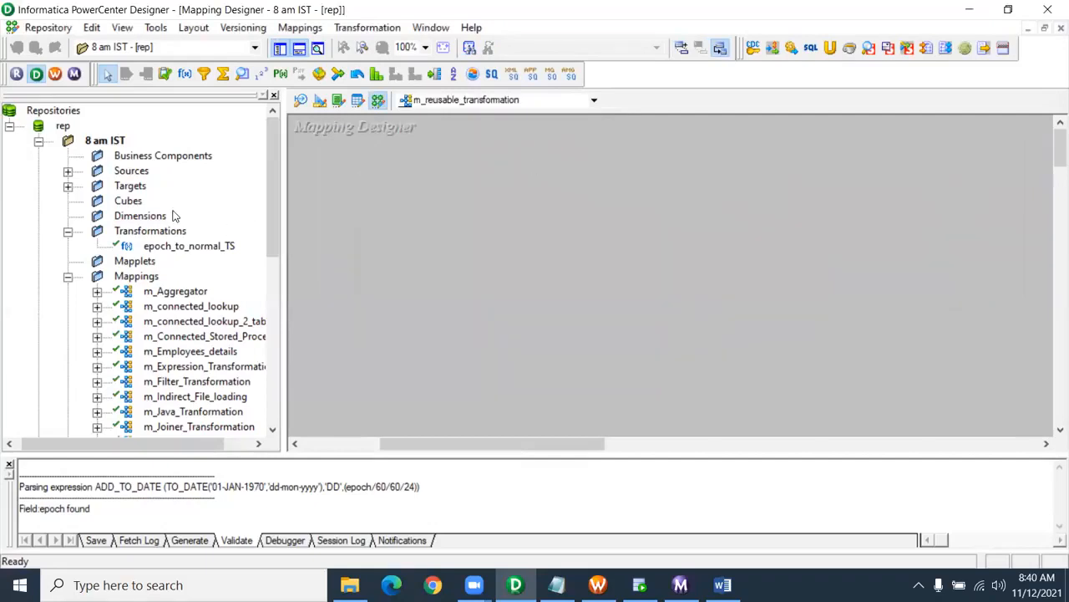
{"action": "left_click", "coordinate": [68, 170]}
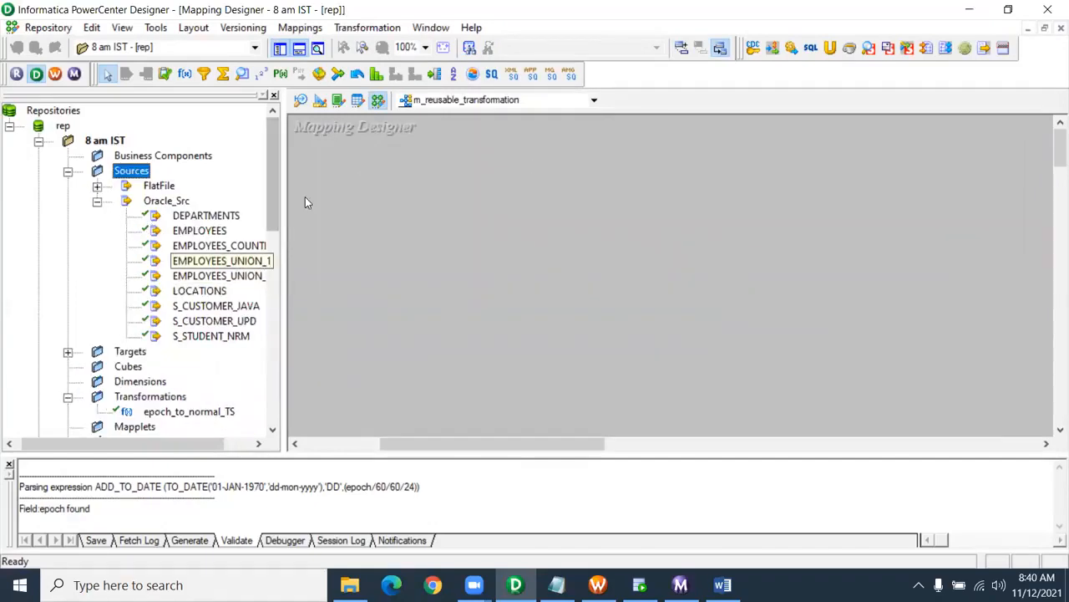
- Clear the Source Analyzer workspace and connect to the Oracle HR source database
{"action": "left_click", "coordinate": [301, 100]}
{"action": "right_click", "coordinate": [489, 169]}
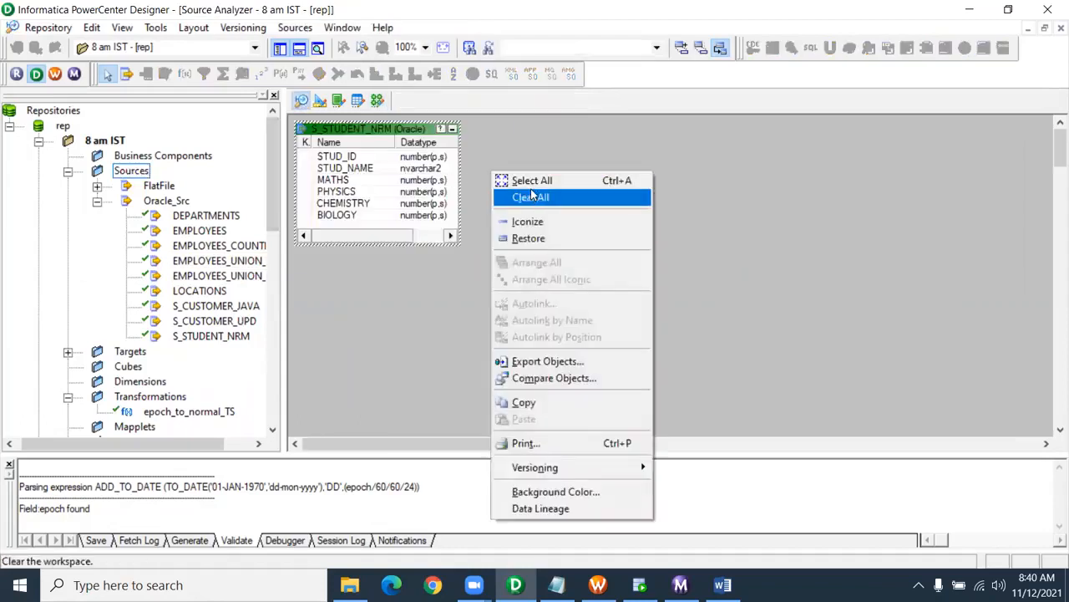
{"action": "left_click", "coordinate": [535, 196]}
{"action": "left_click", "coordinate": [295, 27]}
{"action": "left_click", "coordinate": [306, 48]}
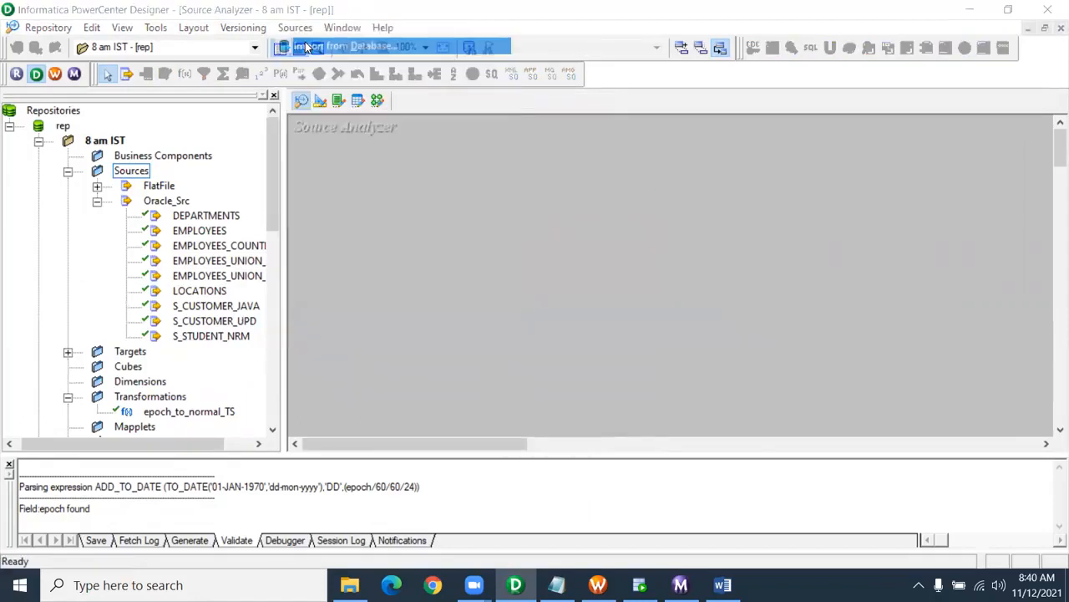
{"action": "left_click", "coordinate": [429, 248]}
{"action": "type", "text": "hr"}
{"action": "key", "text": "Return"}
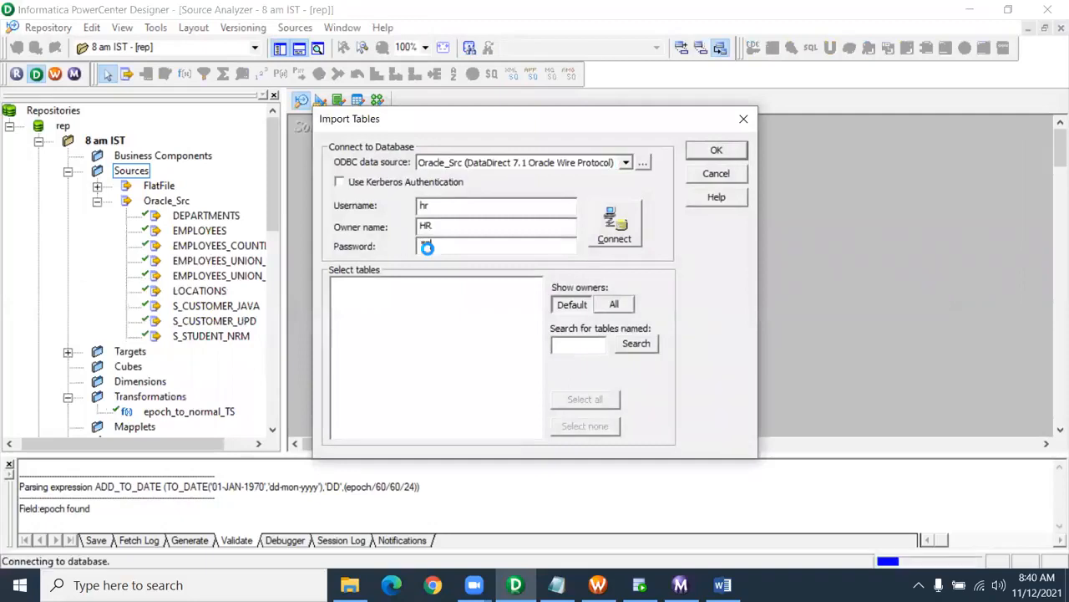
- Import the S_STUDENT_EPOCH table from the HR schema's tables as a source
{"action": "left_click", "coordinate": [337, 285]}
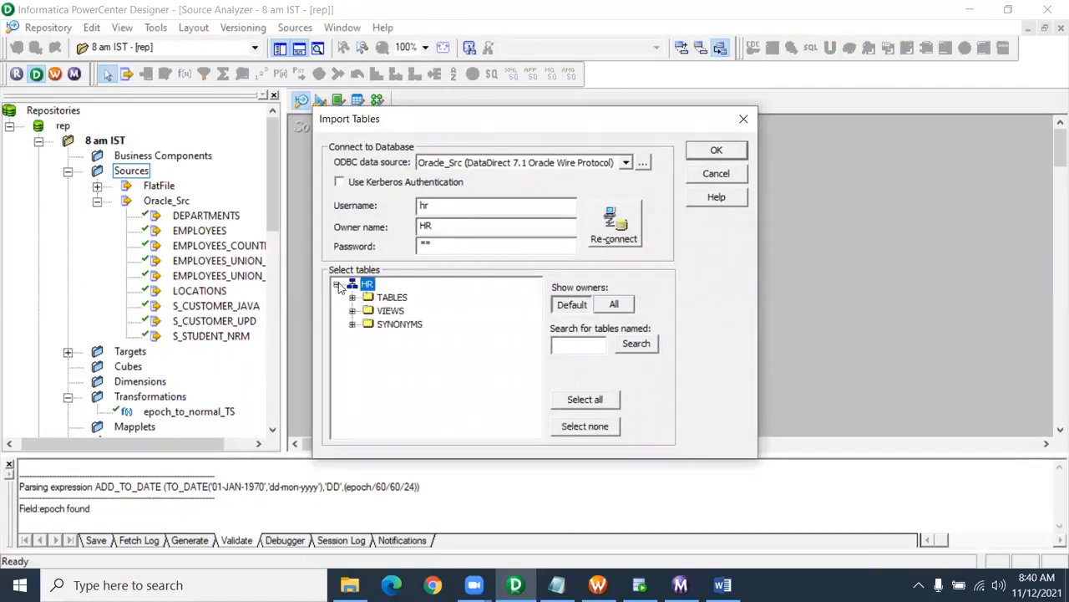
{"action": "left_click", "coordinate": [351, 296]}
{"action": "scroll", "coordinate": [507, 363], "scroll_direction": "down", "scroll_amount": 5}
{"action": "scroll", "coordinate": [507, 363], "scroll_direction": "down", "scroll_amount": 5}
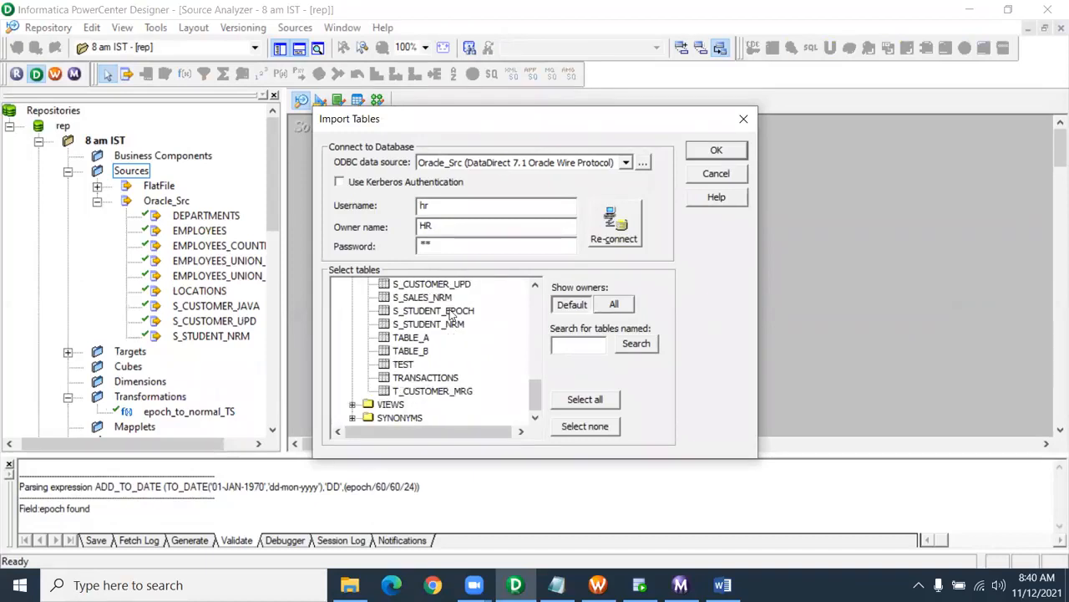
{"action": "left_click", "coordinate": [451, 311]}
{"action": "left_click", "coordinate": [715, 150]}
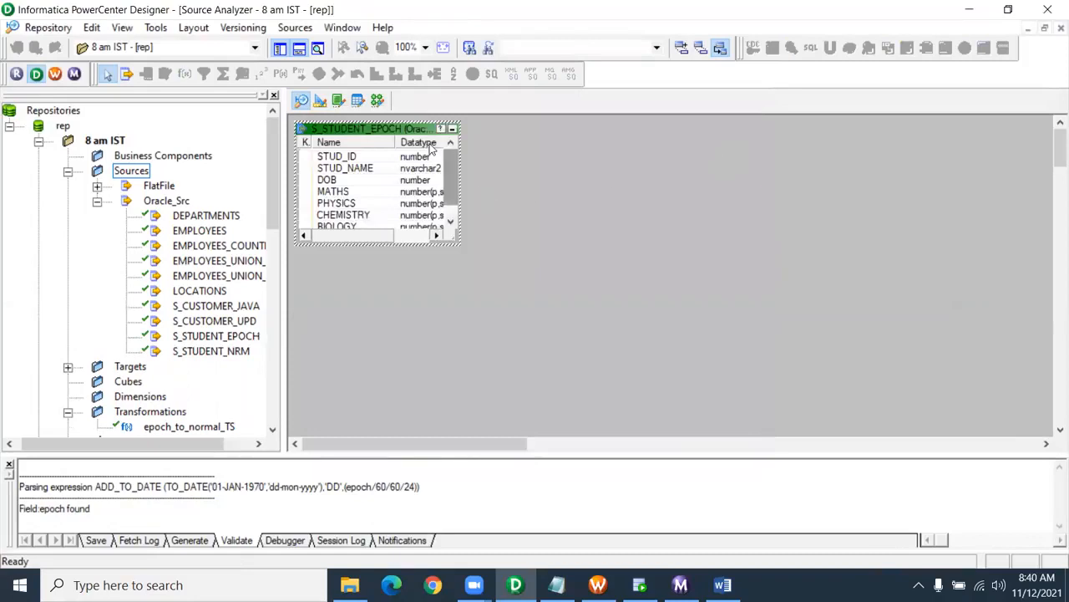
{"action": "left_click", "coordinate": [320, 100]}
- Clear the Target Designer workspace and connect to the CORE target database with its password
{"action": "right_click", "coordinate": [547, 146]}
{"action": "left_click", "coordinate": [577, 168]}
{"action": "left_click", "coordinate": [294, 28]}
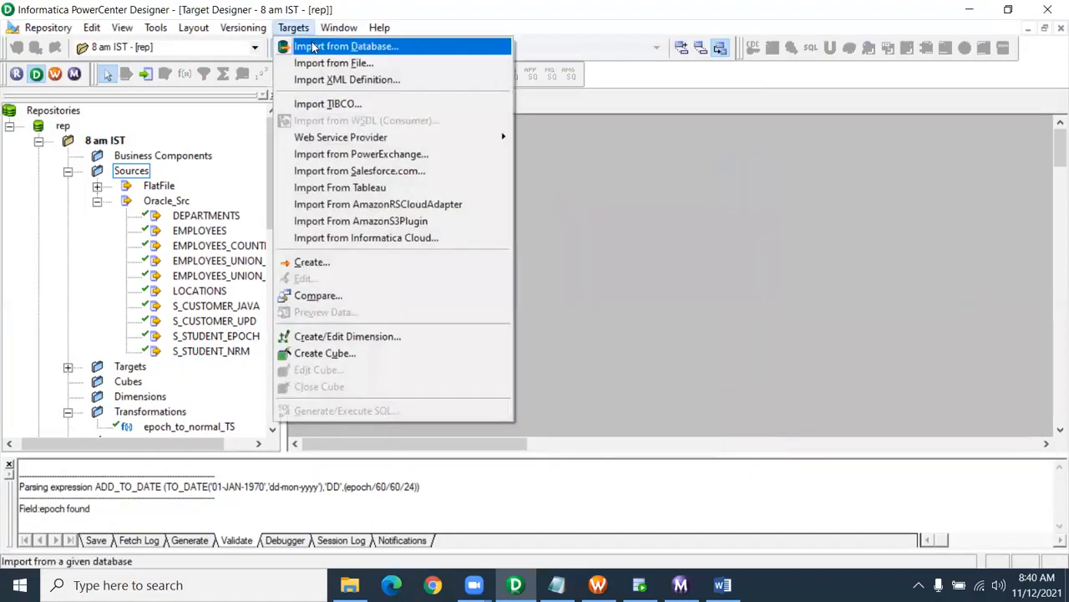
{"action": "left_click", "coordinate": [314, 47]}
{"action": "left_click", "coordinate": [439, 244]}
{"action": "type", "text": "****"}
{"action": "key", "text": "Return"}
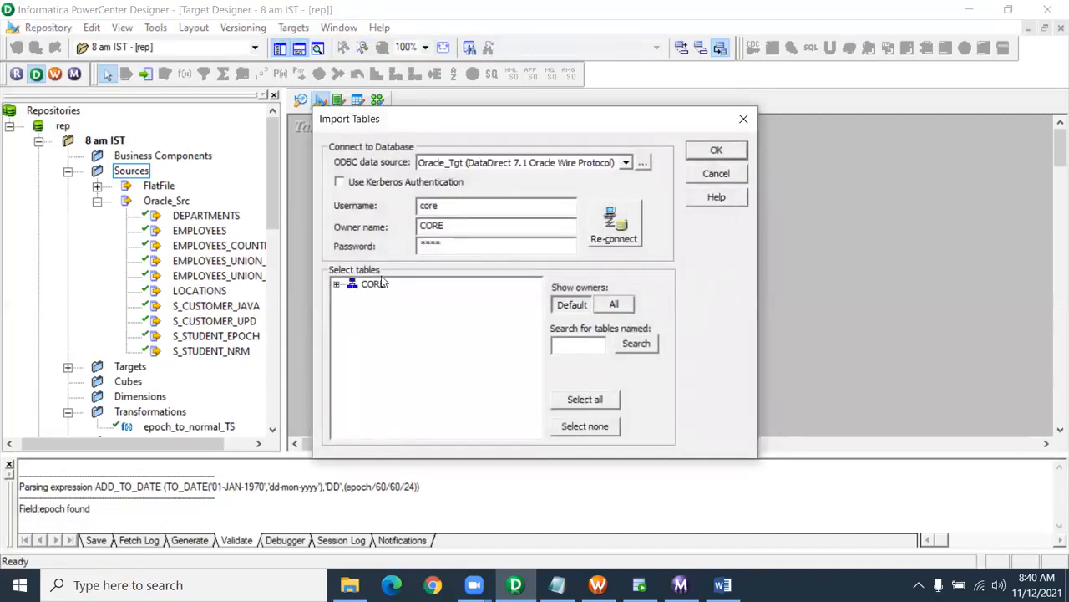
- Import T_STUDENT_EPOCH from the CORE schema as a target, then return to the mapping
{"action": "left_click", "coordinate": [336, 284]}
{"action": "left_click", "coordinate": [352, 297]}
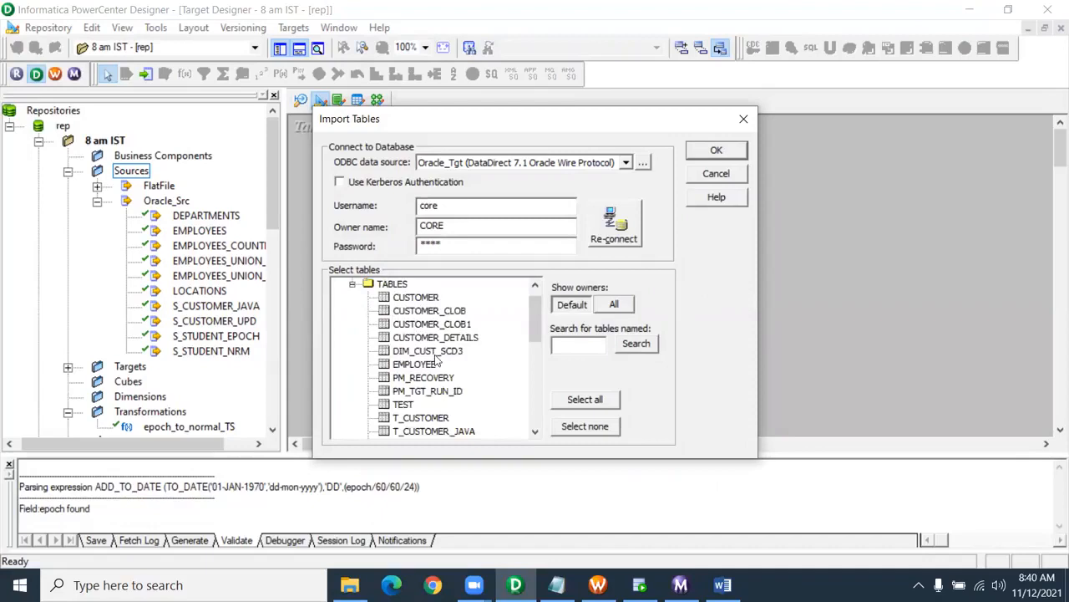
{"action": "scroll", "coordinate": [436, 359], "scroll_direction": "down", "scroll_amount": 10}
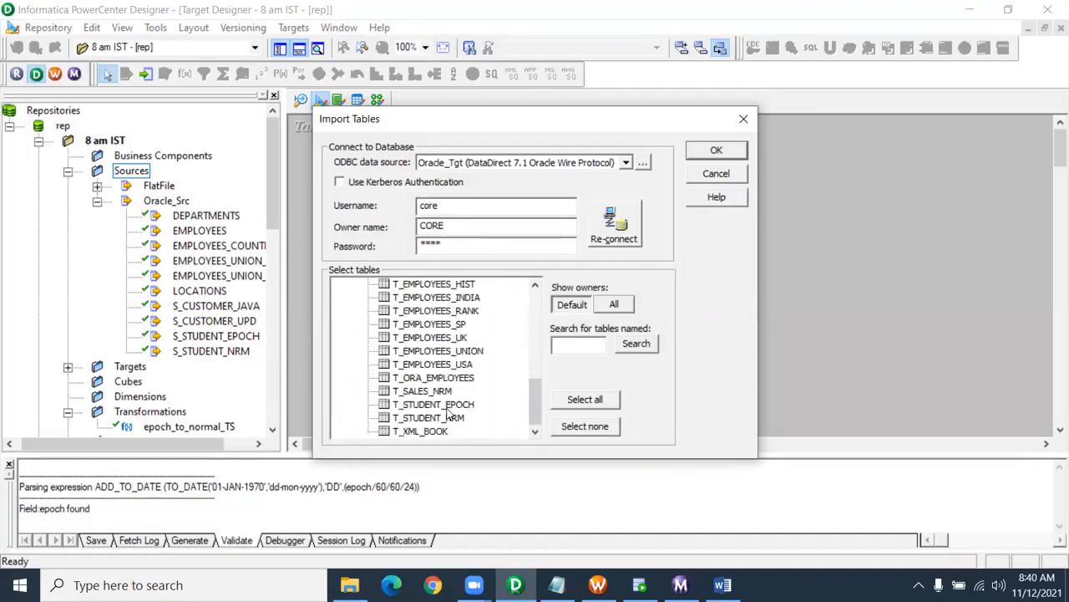
{"action": "left_click", "coordinate": [448, 406]}
{"action": "left_click", "coordinate": [711, 152]}
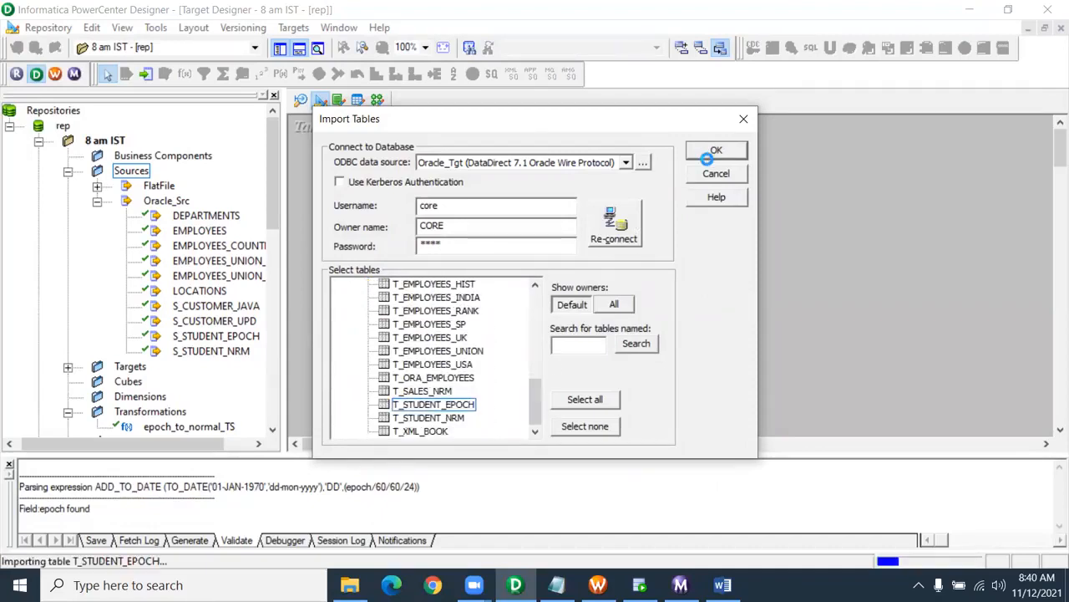
{"action": "left_click", "coordinate": [377, 100]}
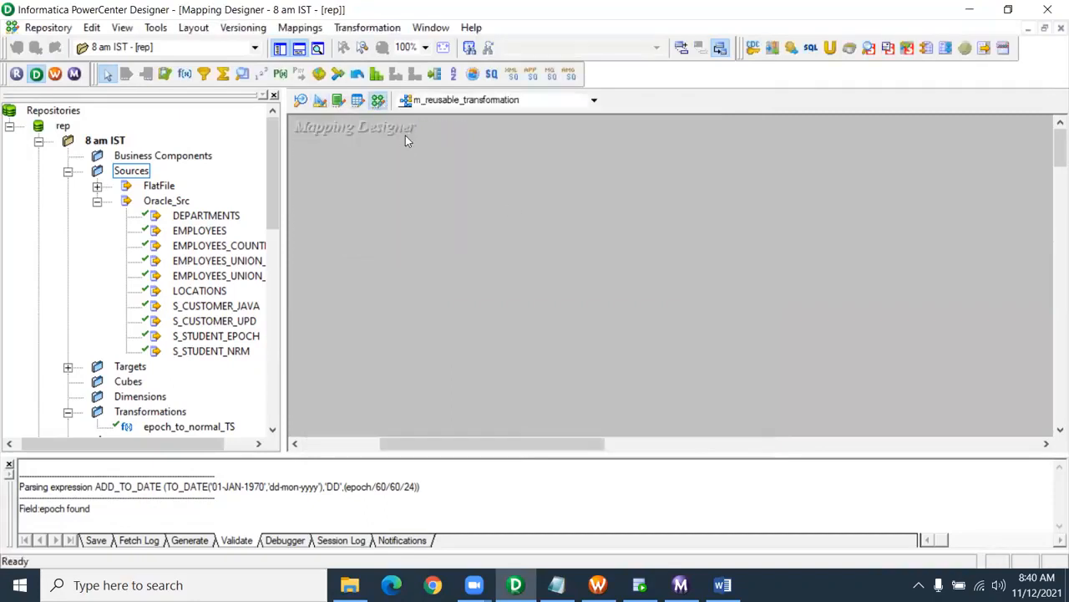
- Add the S_STUDENT_EPOCH source, set SQ_S_STUDENT_EPOCH beside it, and add the T_STUDENT_EPOCH target
{"action": "left_click_drag", "start_coordinate": [211, 351], "coordinate": [342, 166]}
{"action": "left_click", "coordinate": [216, 337]}
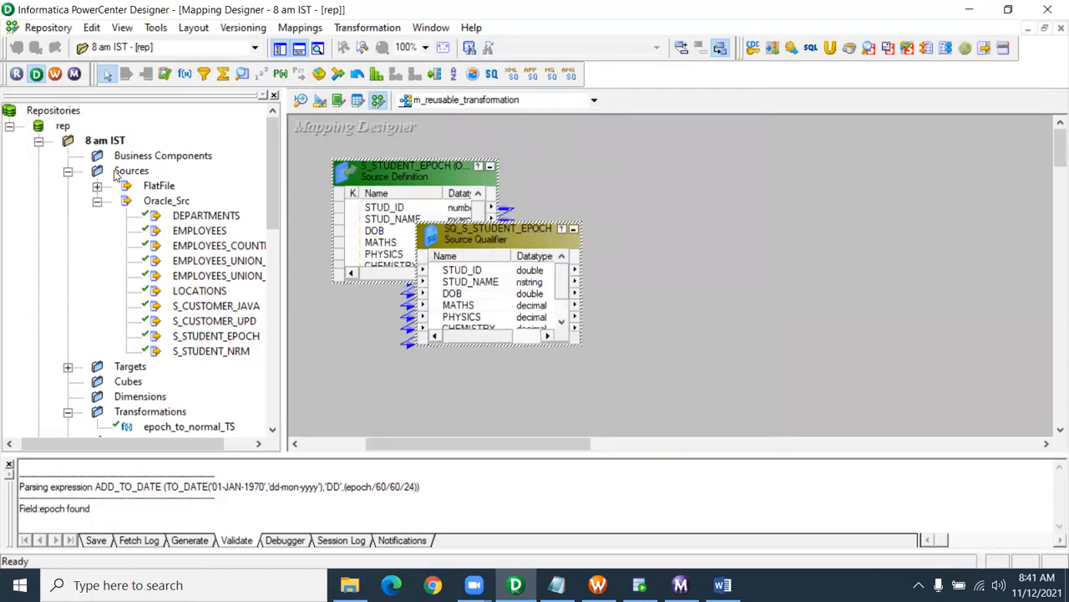
{"action": "left_click", "coordinate": [97, 202]}
{"action": "left_click_drag", "start_coordinate": [461, 243], "coordinate": [561, 181]}
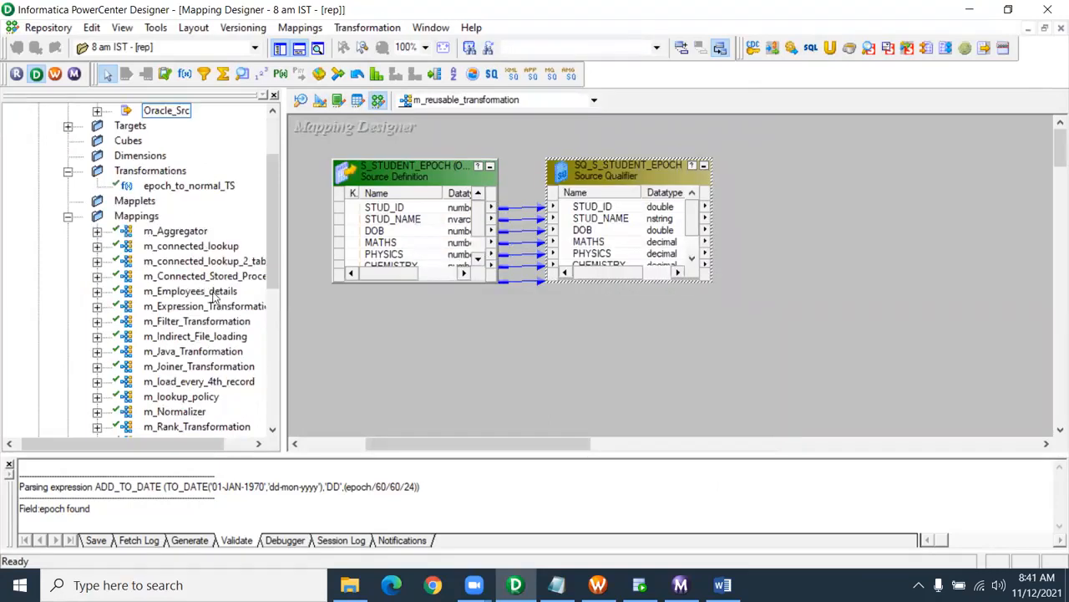
{"action": "left_click", "coordinate": [69, 217]}
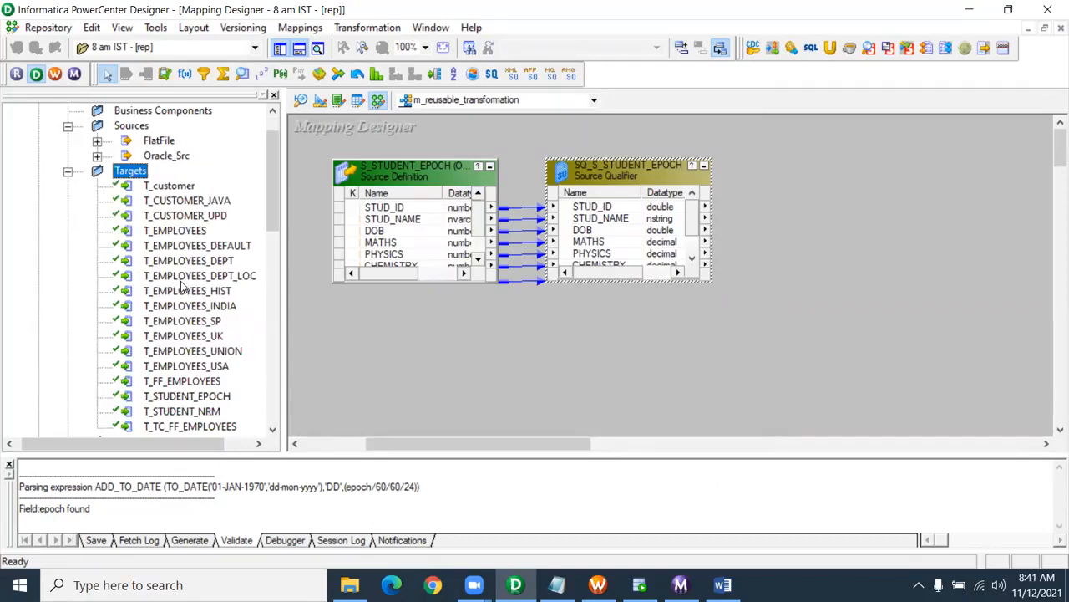
{"action": "scroll", "coordinate": [200, 298], "scroll_direction": "down", "scroll_amount": 1}
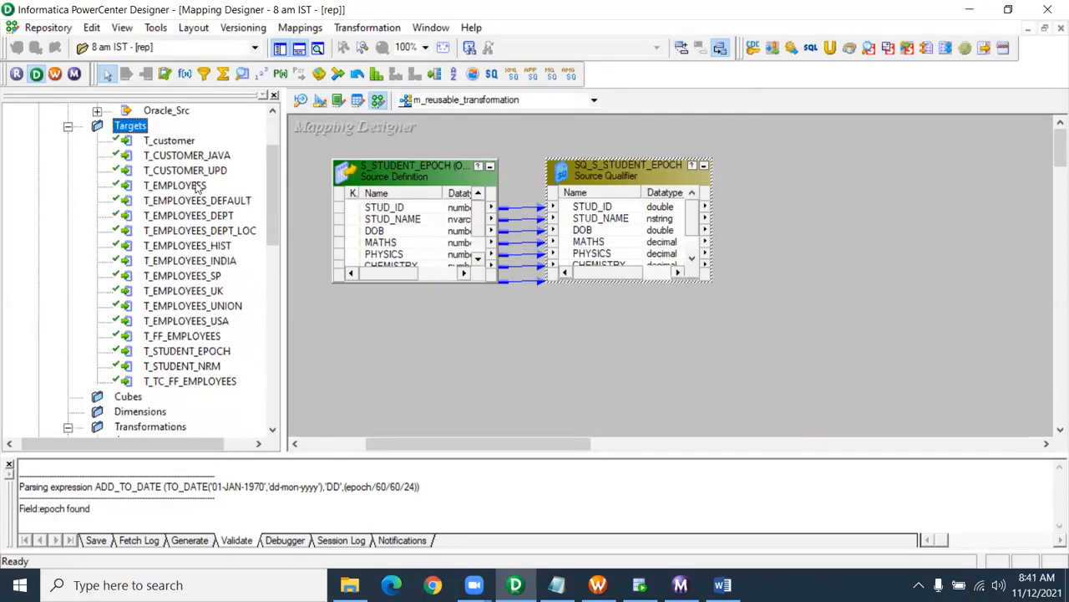
{"action": "left_click_drag", "start_coordinate": [224, 353], "coordinate": [829, 147]}
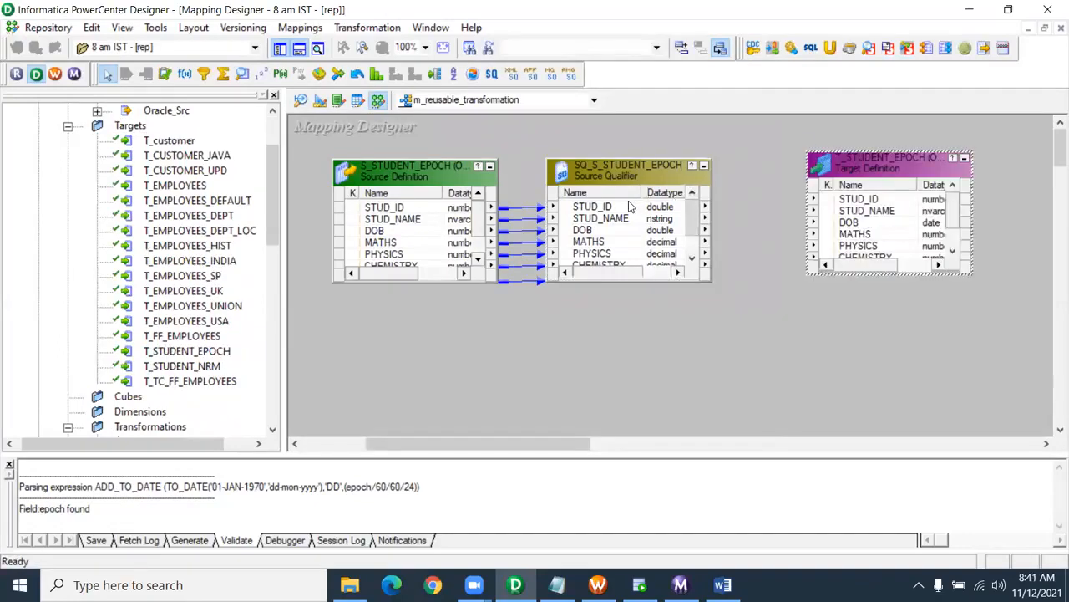
- Link all SQ_S_STUDENT_EPOCH ports to T_STUDENT_EPOCH and enlarge both boxes to show every port
{"action": "right_click", "coordinate": [675, 205]}
{"action": "left_click", "coordinate": [668, 214]}
{"action": "left_click_drag", "start_coordinate": [618, 213], "coordinate": [836, 214]}
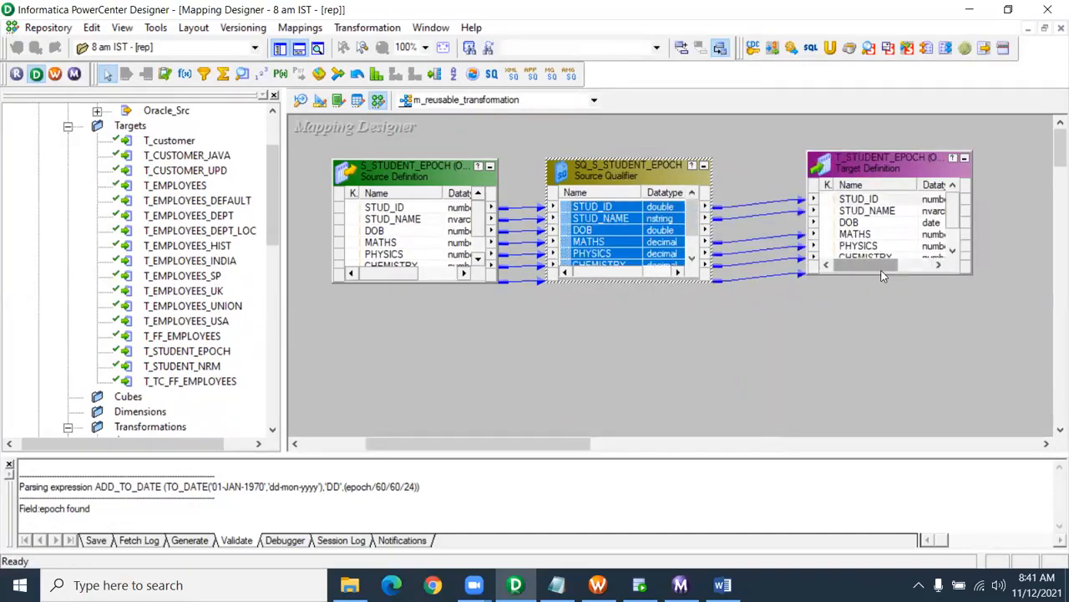
{"action": "left_click_drag", "start_coordinate": [882, 274], "coordinate": [881, 386]}
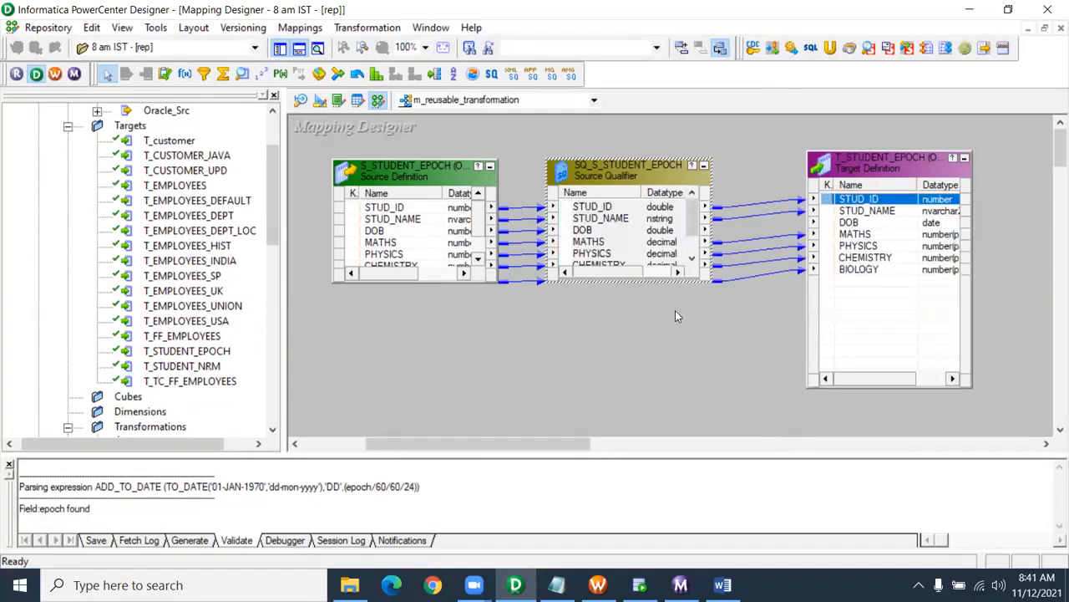
{"action": "left_click_drag", "start_coordinate": [712, 282], "coordinate": [715, 390]}
- Check the DOB ports on both sides and rearrange the transformations on the canvas
{"action": "left_click", "coordinate": [662, 231]}
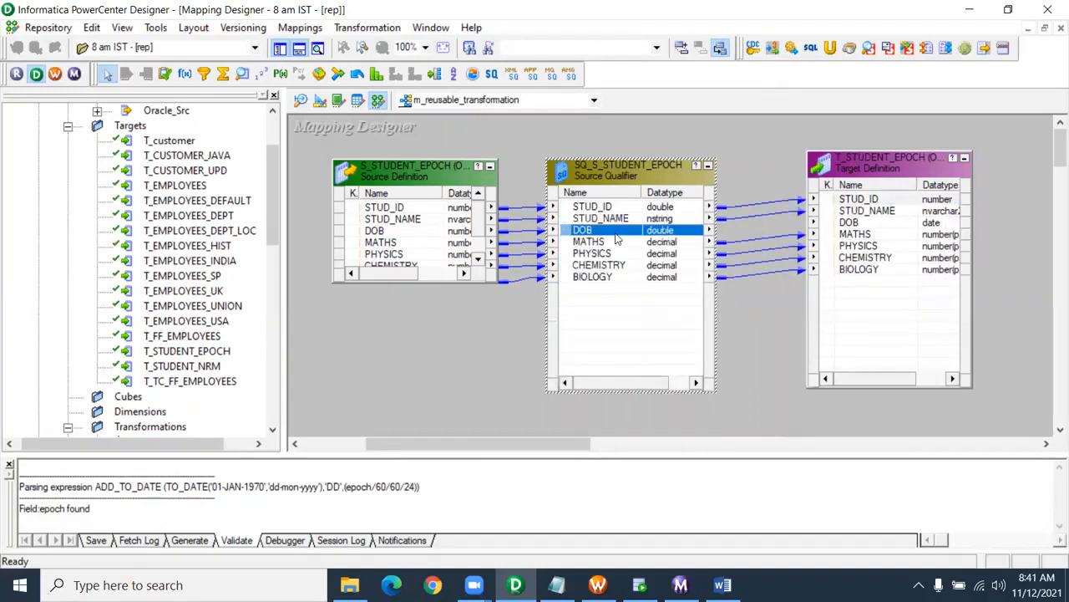
{"action": "left_click", "coordinate": [911, 223]}
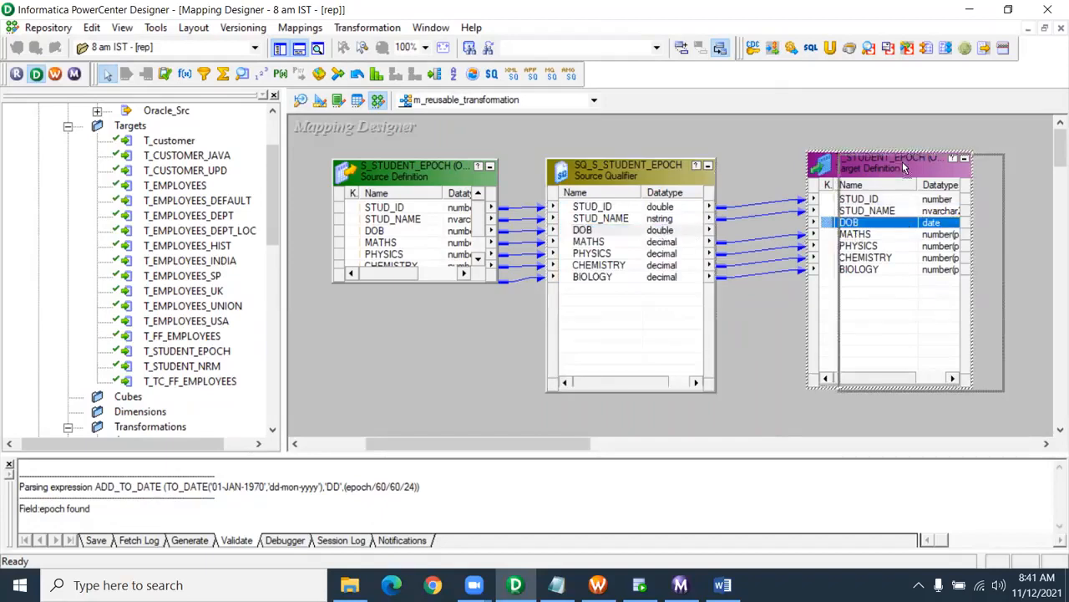
{"action": "left_click_drag", "start_coordinate": [903, 161], "coordinate": [1029, 165]}
{"action": "left_click_drag", "start_coordinate": [502, 447], "coordinate": [564, 447]}
{"action": "left_click_drag", "start_coordinate": [789, 173], "coordinate": [835, 174]}
{"action": "left_click_drag", "start_coordinate": [574, 162], "coordinate": [690, 400]}
{"action": "left_click", "coordinate": [597, 168]}
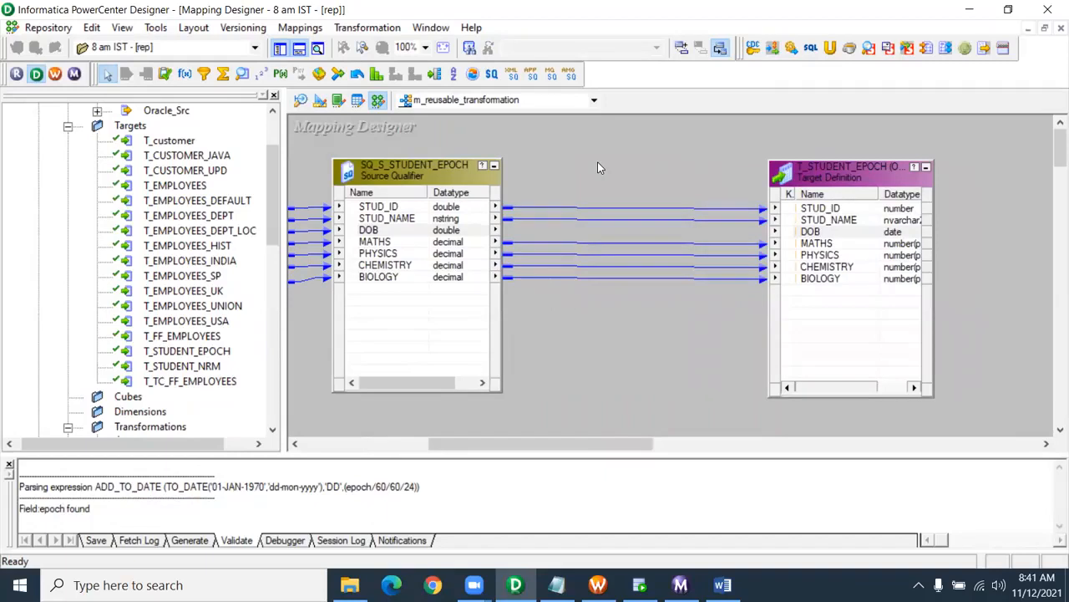
{"action": "left_click", "coordinate": [419, 231]}
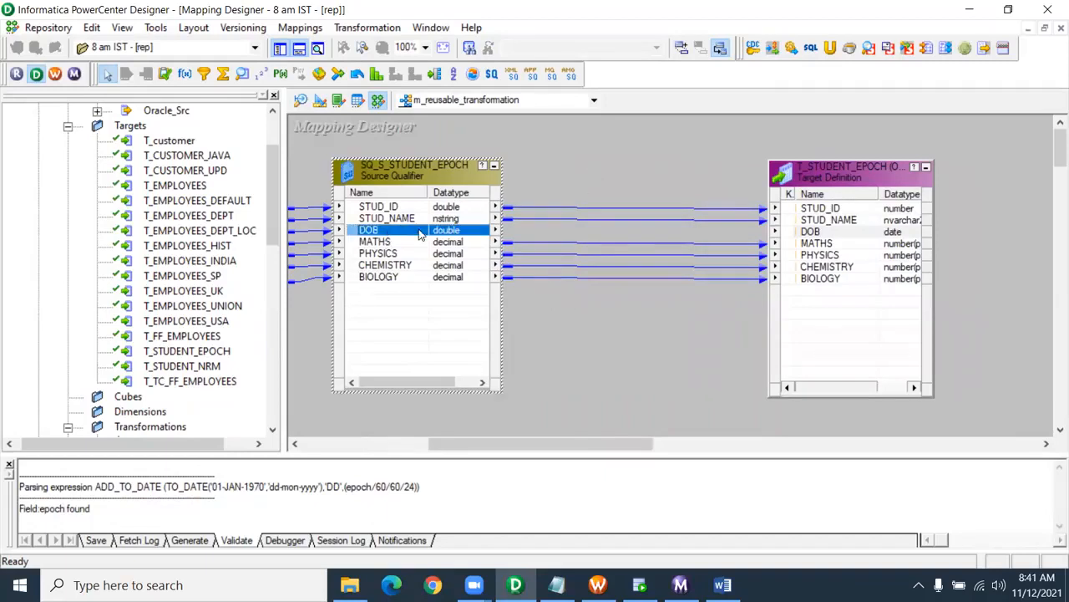
{"action": "left_click", "coordinate": [688, 195]}
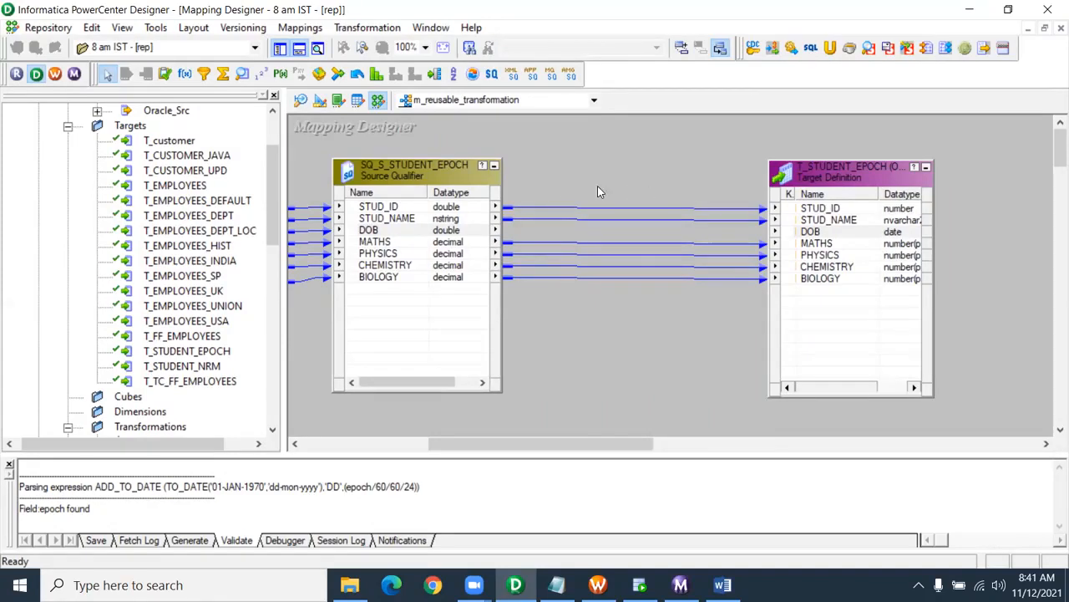
{"action": "scroll", "coordinate": [66, 214], "scroll_direction": "up", "scroll_amount": 1}
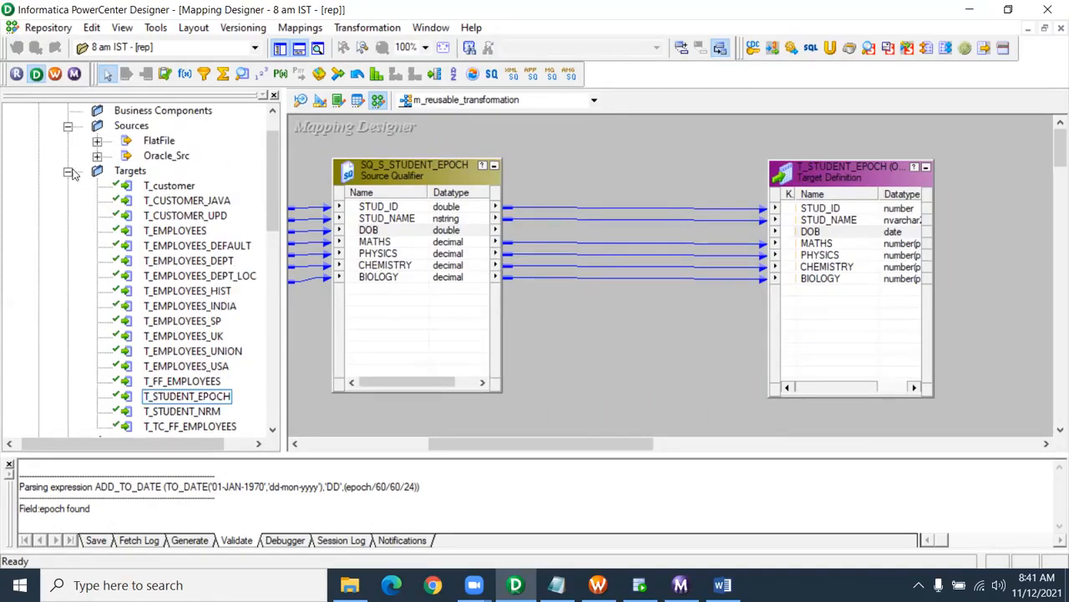
- Insert epoch_to_normal_TS, wire source DOB to epoch and normal_ts to target DOB, and save
{"action": "left_click", "coordinate": [67, 170]}
{"action": "left_click", "coordinate": [184, 231]}
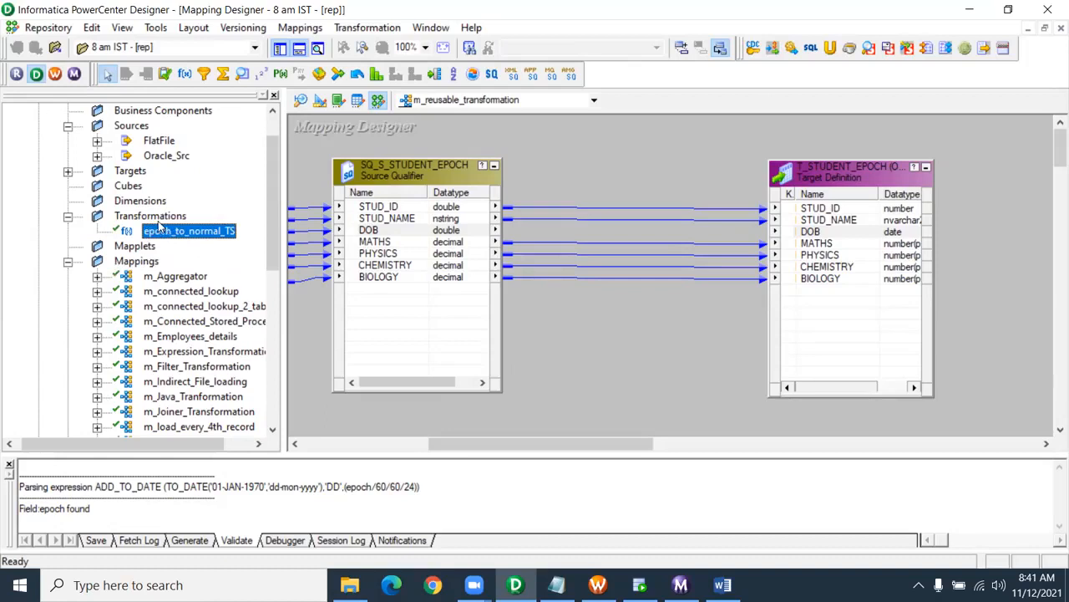
{"action": "left_click_drag", "start_coordinate": [175, 238], "coordinate": [584, 132]}
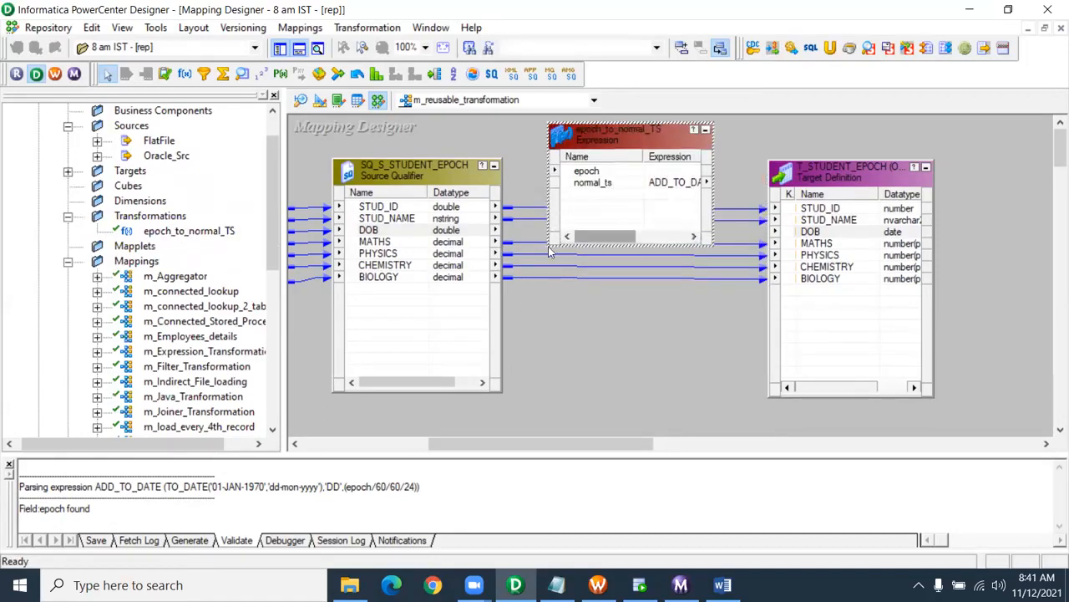
{"action": "left_click", "coordinate": [369, 231]}
{"action": "left_click_drag", "start_coordinate": [357, 230], "coordinate": [585, 171]}
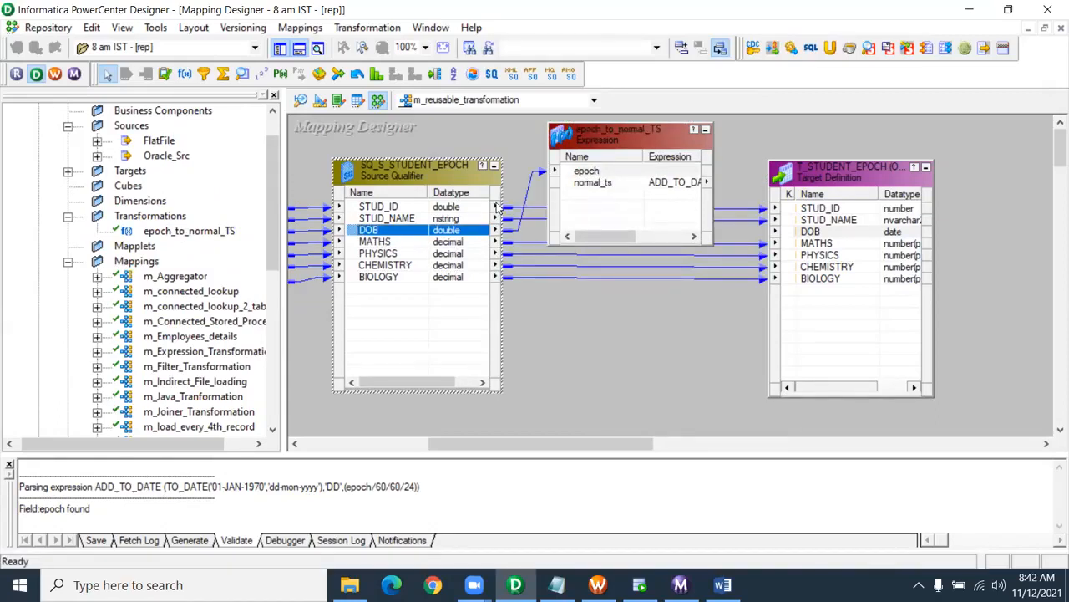
{"action": "left_click", "coordinate": [577, 183]}
{"action": "left_click_drag", "start_coordinate": [575, 189], "coordinate": [820, 232]}
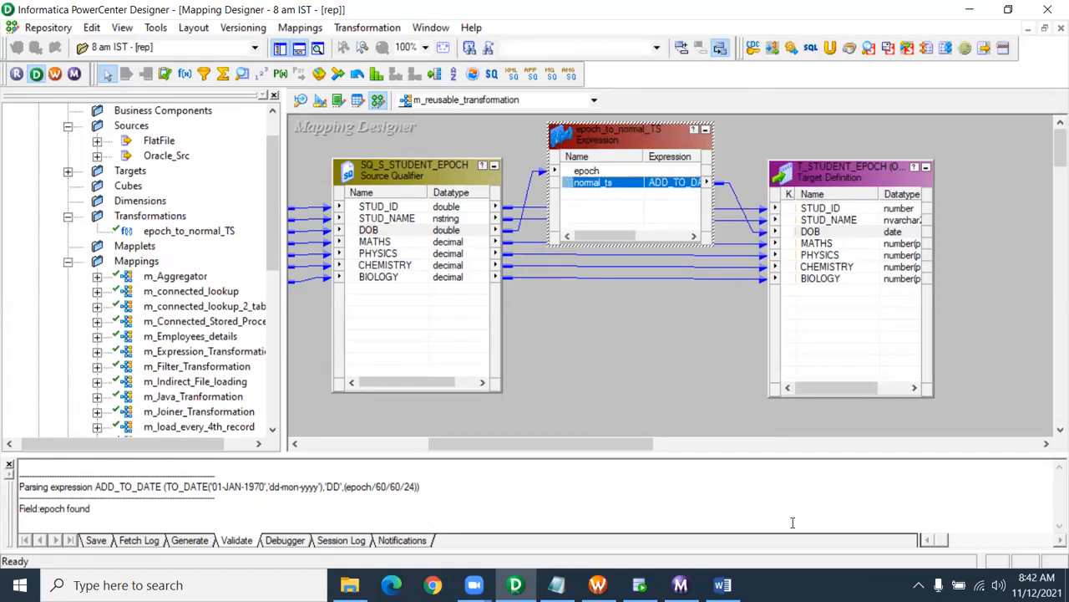
{"action": "key", "text": "ctrl+s"}
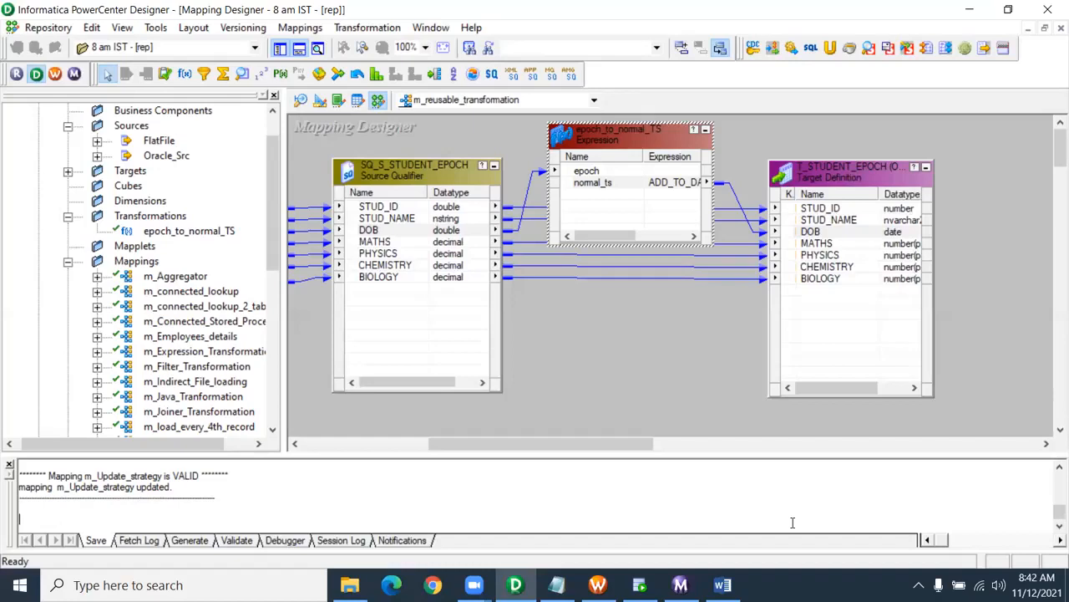
- Review the normal_ts ADD_TO_DATE expression unchanged, then view epoch_to_normal_TS in Transformation Developer
{"action": "double_click", "coordinate": [646, 185]}
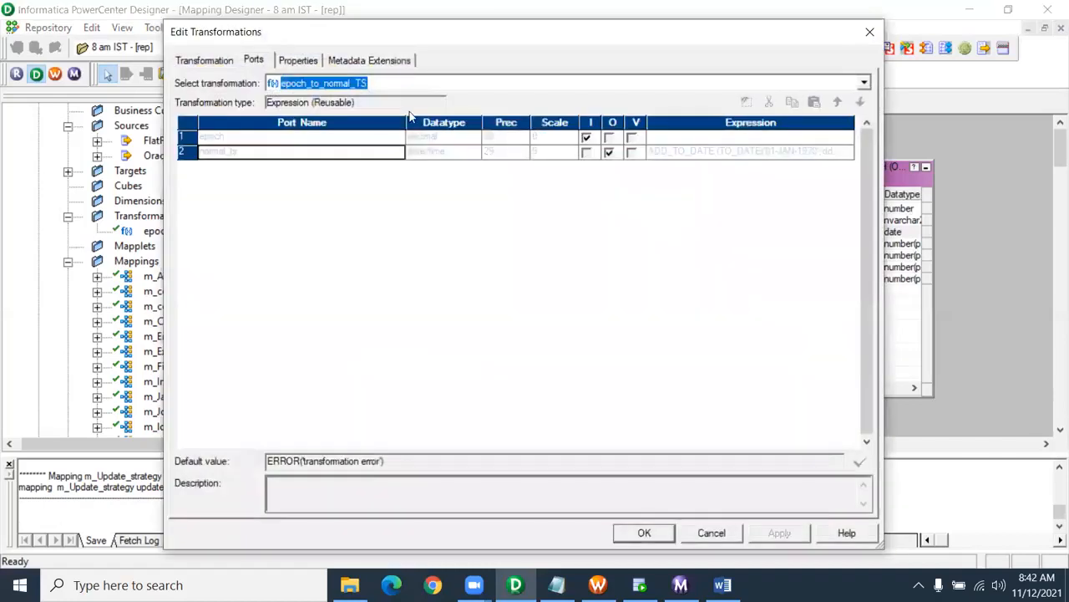
{"action": "left_click", "coordinate": [723, 153]}
{"action": "left_click", "coordinate": [850, 154]}
{"action": "left_click_drag", "start_coordinate": [663, 155], "coordinate": [257, 113]}
{"action": "left_click", "coordinate": [395, 198]}
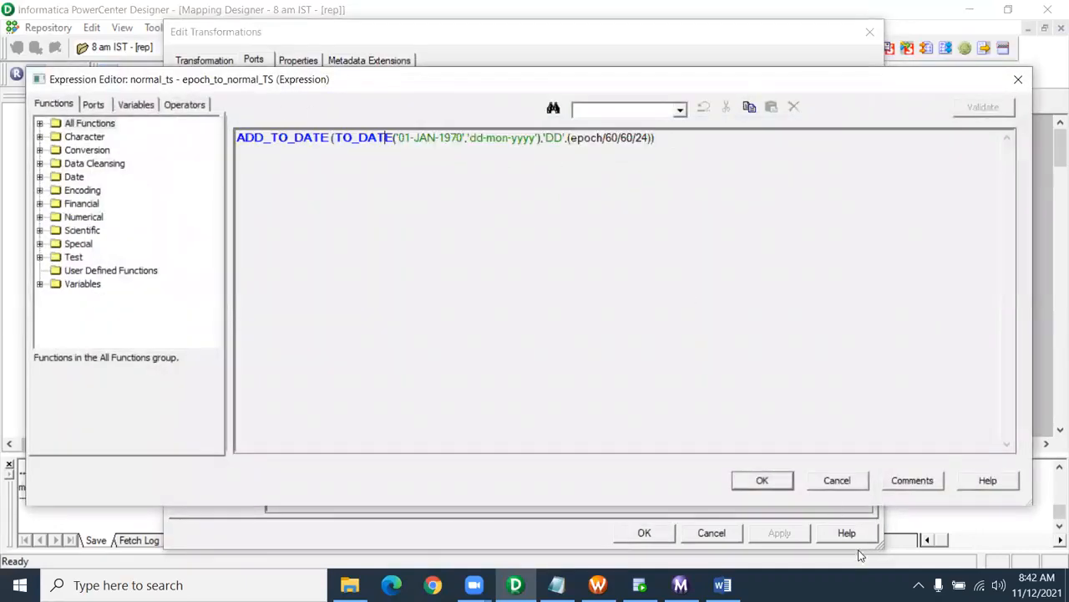
{"action": "left_click", "coordinate": [837, 481]}
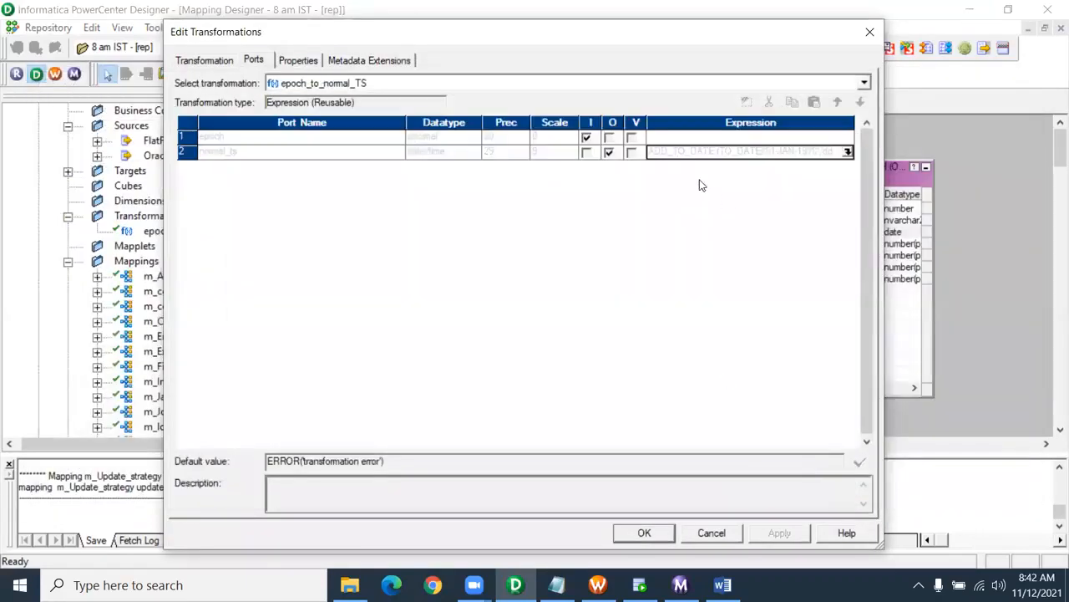
{"action": "left_click", "coordinate": [716, 535]}
{"action": "left_click", "coordinate": [342, 102]}
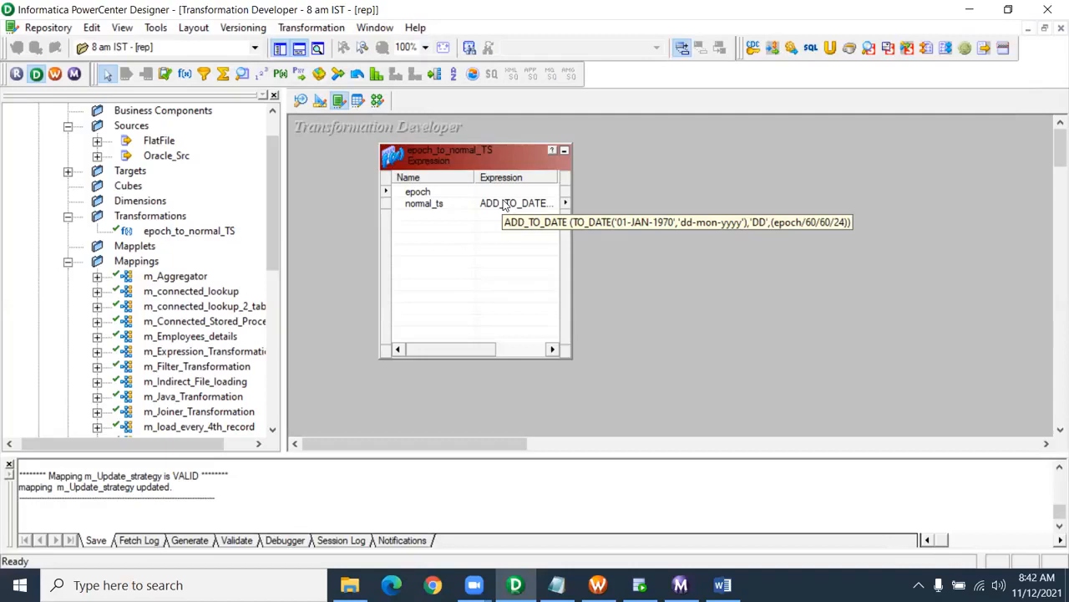
- Write a 'Mapplet:' heading underlined with '========' and bullets '-- Reusable component' and '-- Mapplet designer'
{"action": "left_click", "coordinate": [557, 585]}
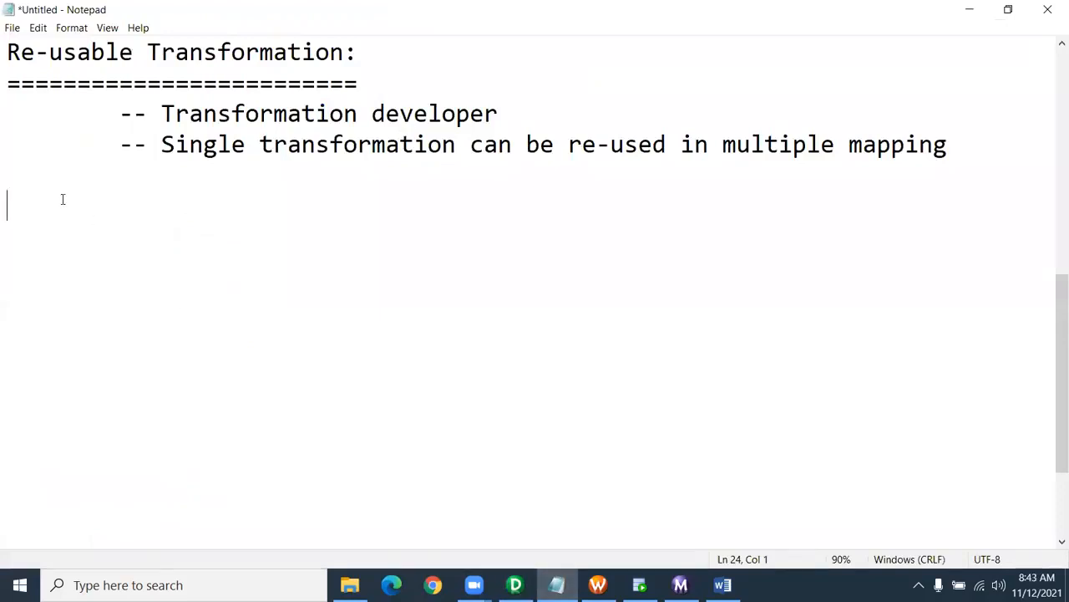
{"action": "type", "text": "Mapplet:"}
{"action": "key", "text": "Return"}
{"action": "type", "text": "========"}
{"action": "key", "text": "Return"}
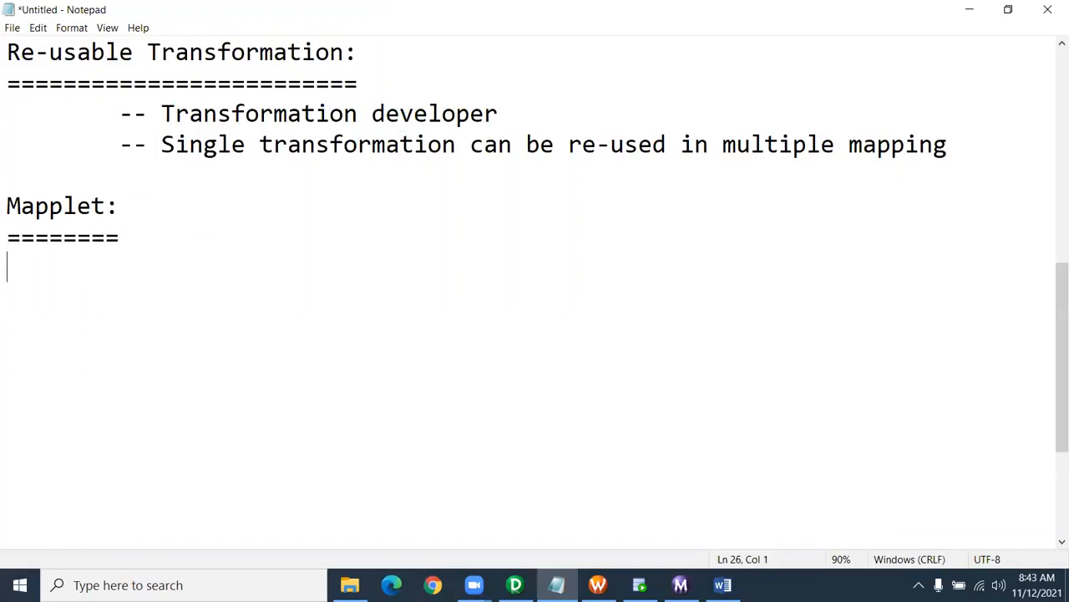
{"action": "type", "text": "-- Reusable com"}
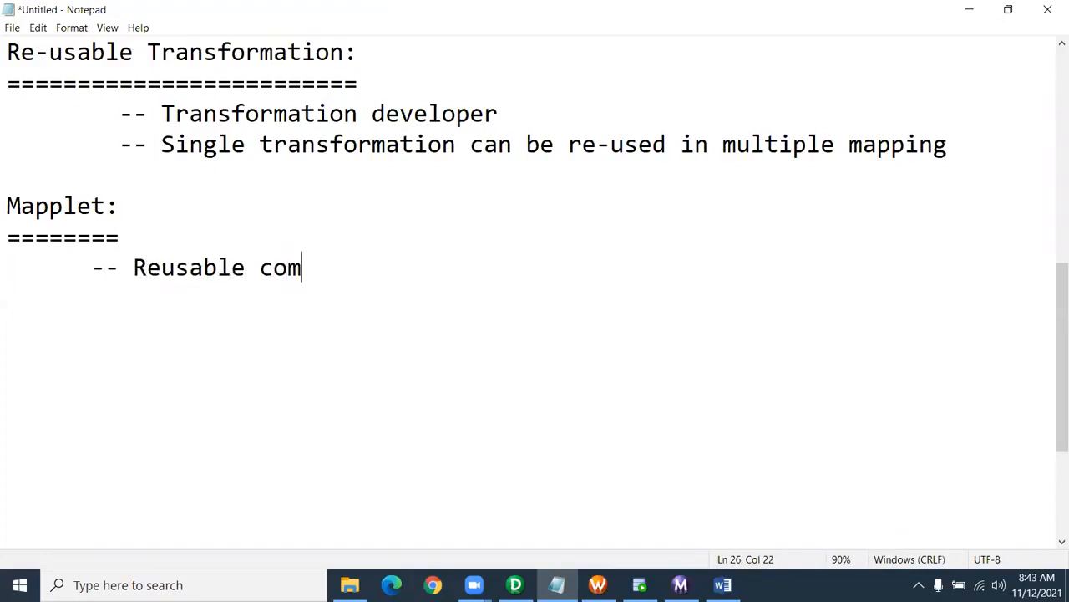
{"action": "type", "text": "ponent"}
{"action": "key", "text": "Return"}
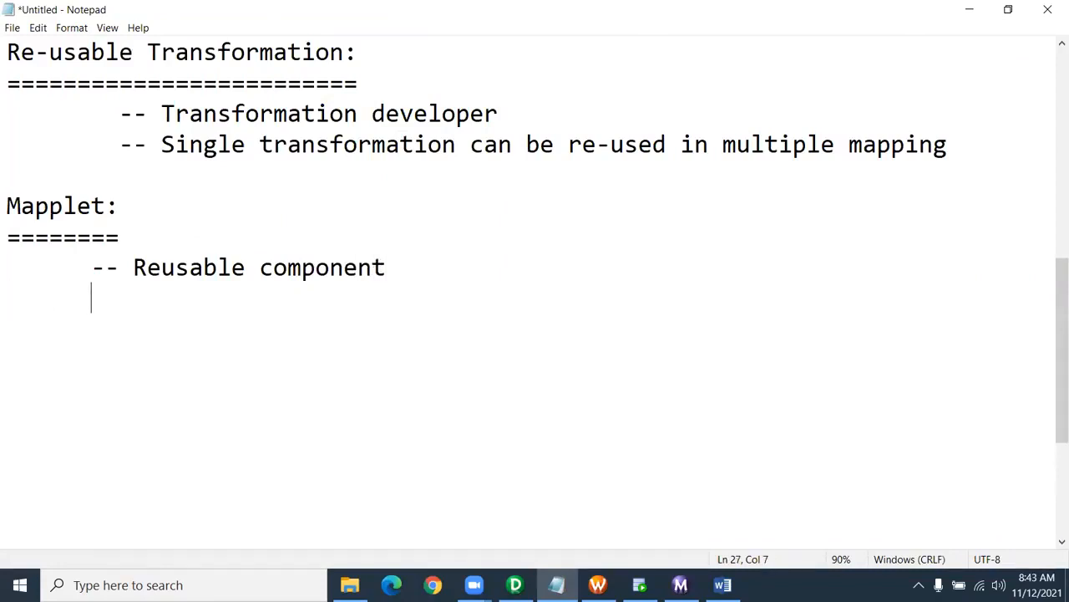
{"action": "type", "text": "-- Mapplet designer"}
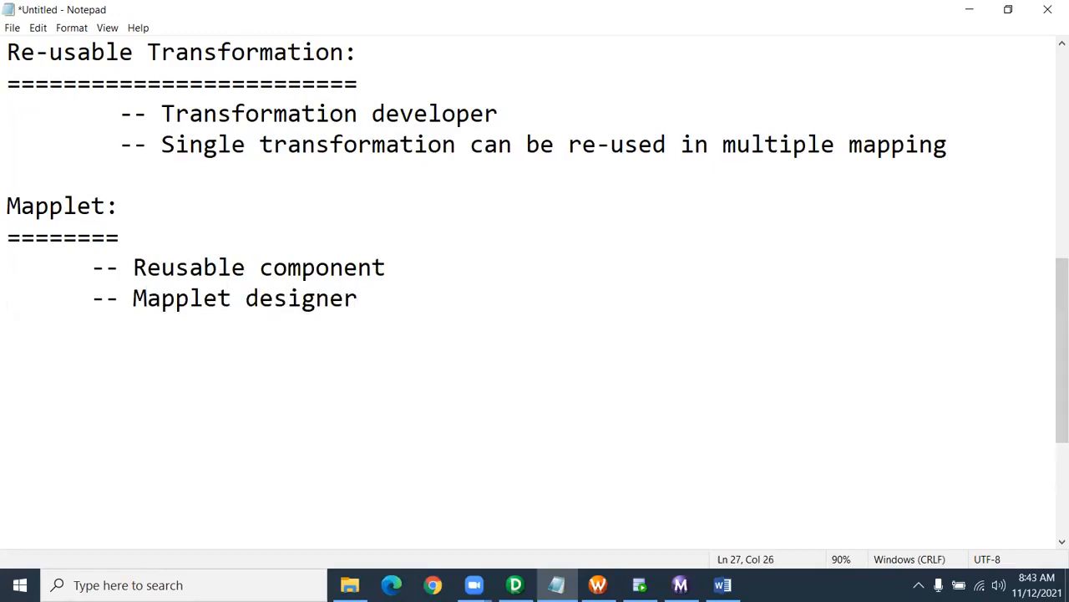
{"action": "key", "text": "Return"}
- Add a '-- set of' bullet with the pasted reusable-transformation description, pluralising 'transformations'
{"action": "key", "text": "BackSpace"}
{"action": "type", "text": "--"}
{"action": "left_click_drag", "start_coordinate": [259, 144], "coordinate": [947, 147]}
{"action": "key", "text": "ctrl+c"}
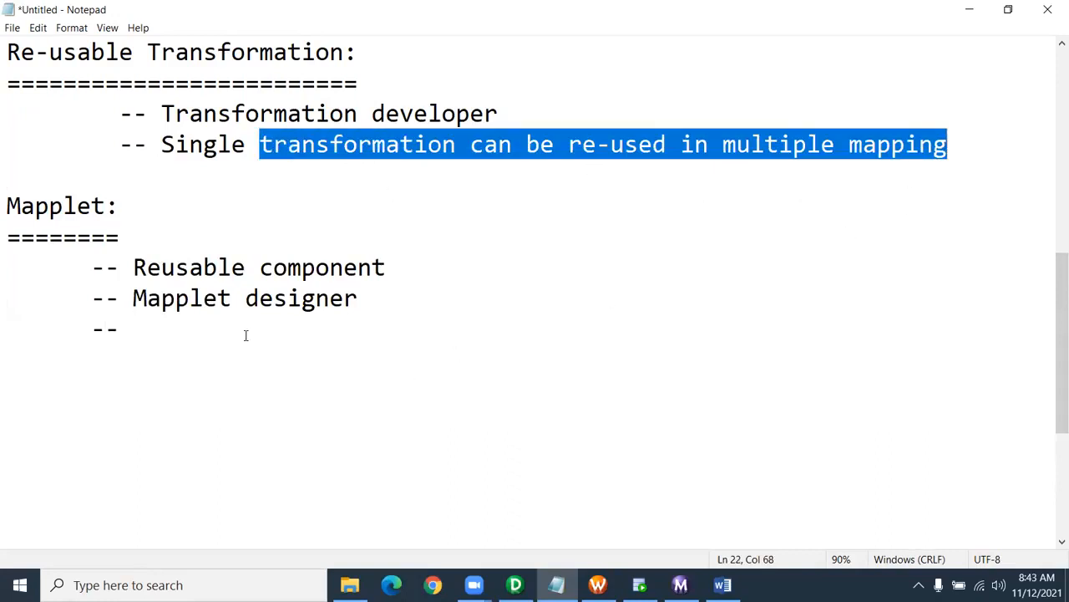
{"action": "left_click", "coordinate": [185, 328]}
{"action": "type", "text": "set of"}
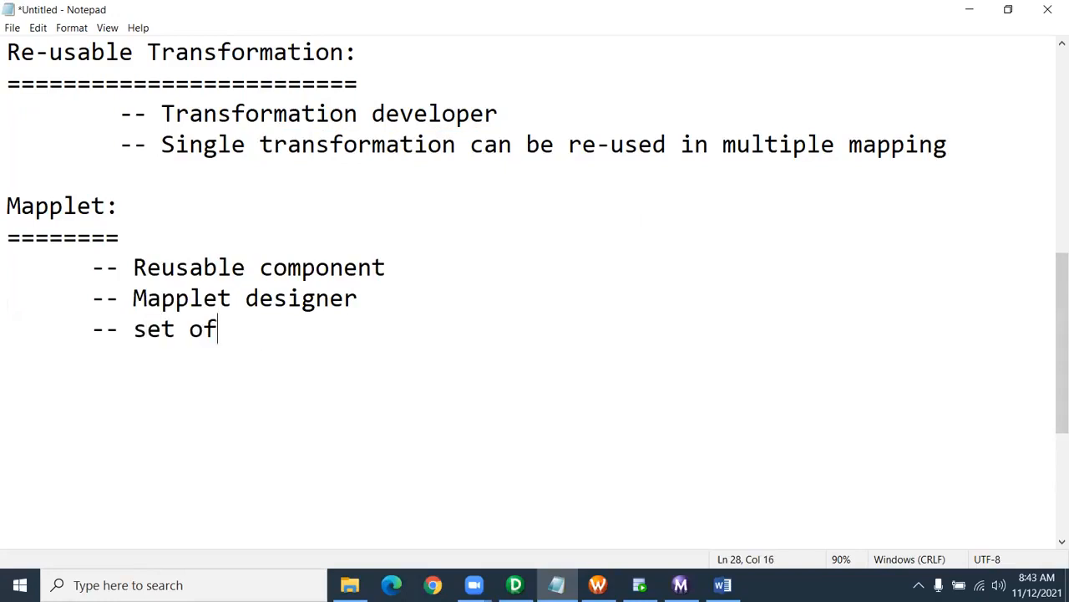
{"action": "key", "text": "ctrl+v"}
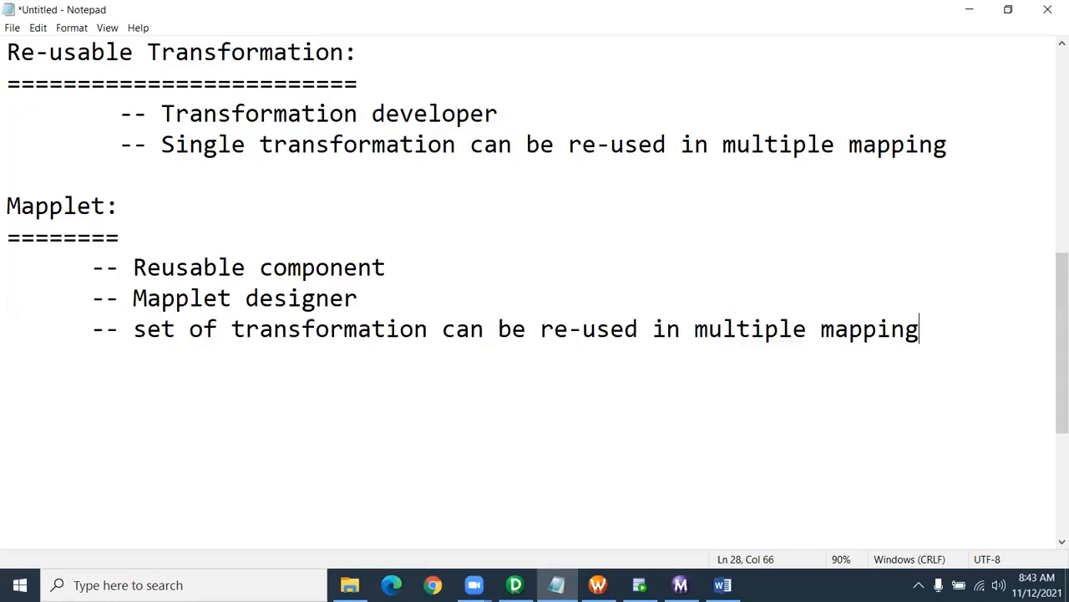
{"action": "left_click", "coordinate": [428, 330]}
{"action": "type", "text": "s"}
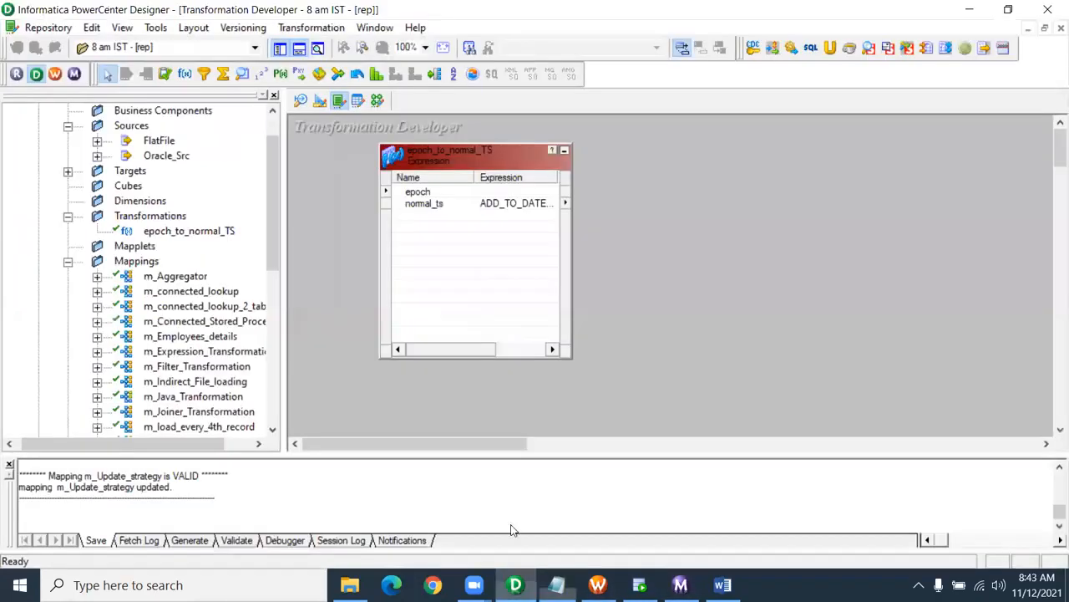
{"action": "left_click", "coordinate": [515, 585]}
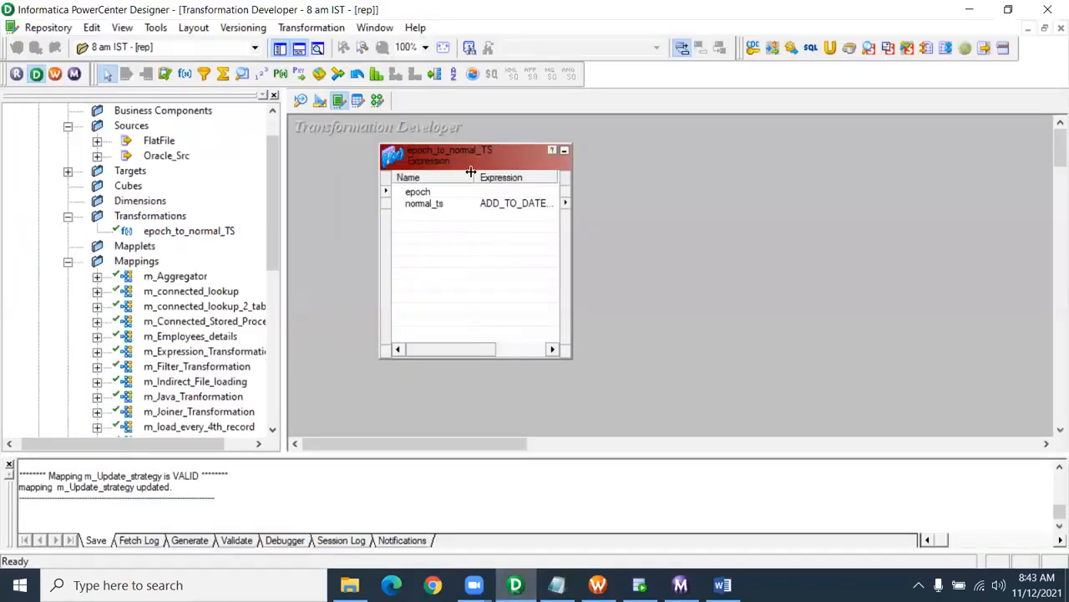
- In Mapplet Designer, create a mapplet named mplt_bonus_dept_30
{"action": "left_click", "coordinate": [354, 103]}
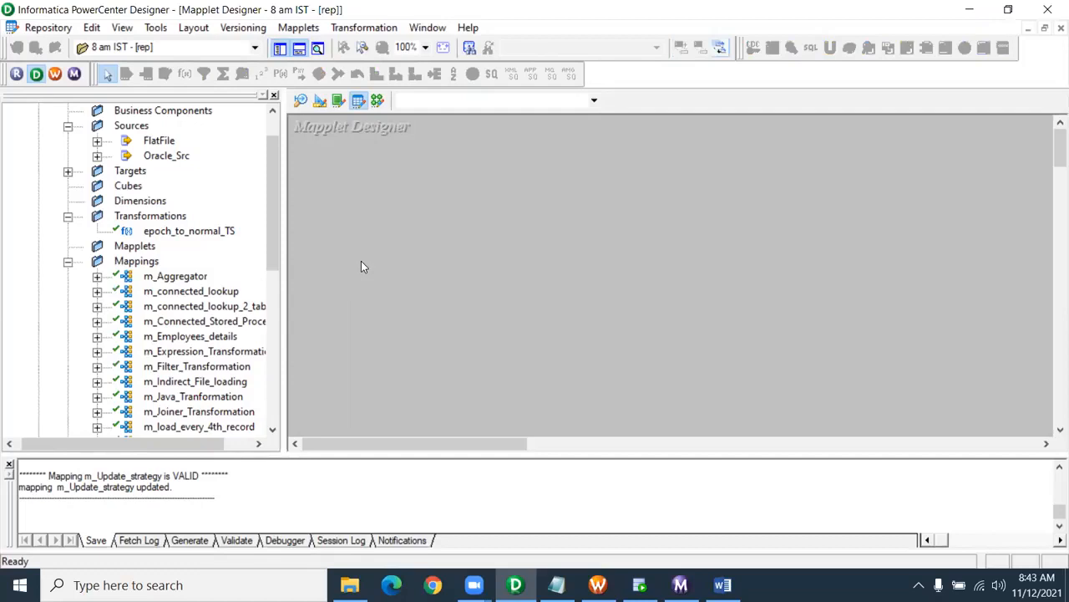
{"action": "left_click", "coordinate": [306, 30]}
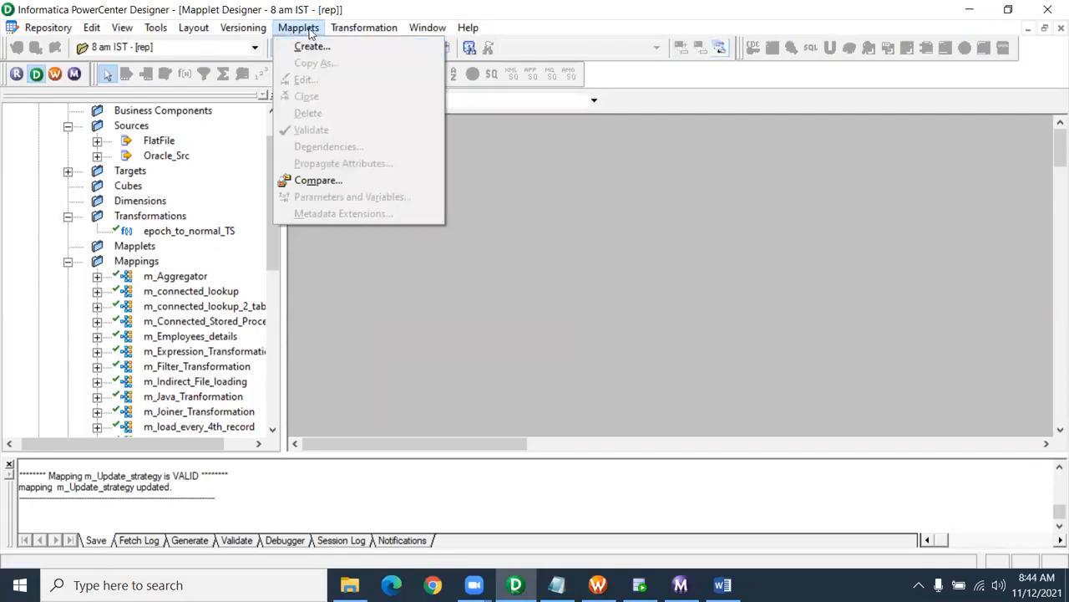
{"action": "left_click", "coordinate": [653, 260]}
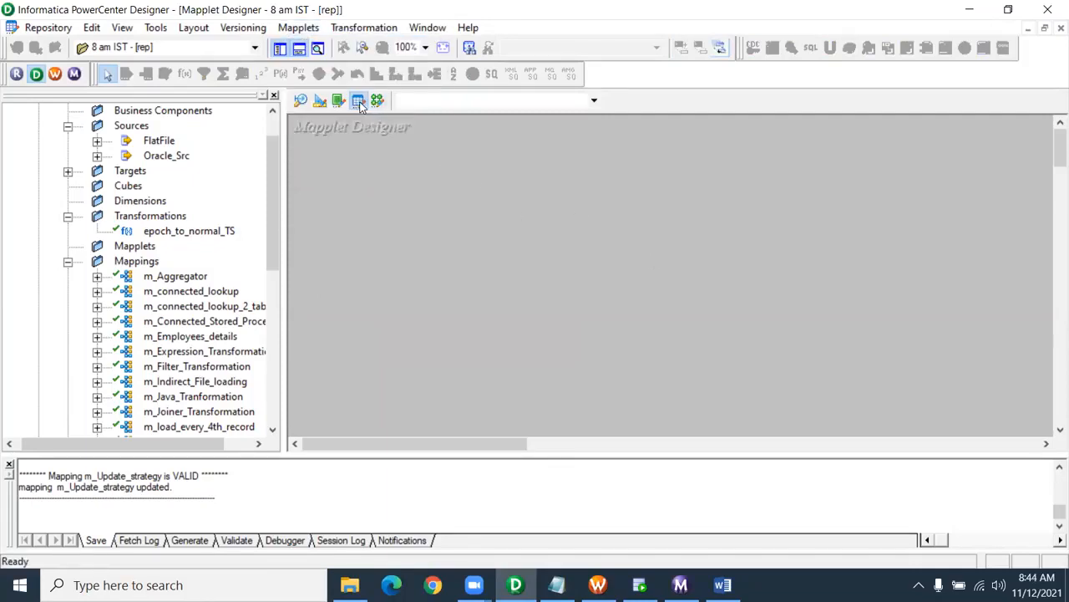
{"action": "left_click", "coordinate": [319, 34]}
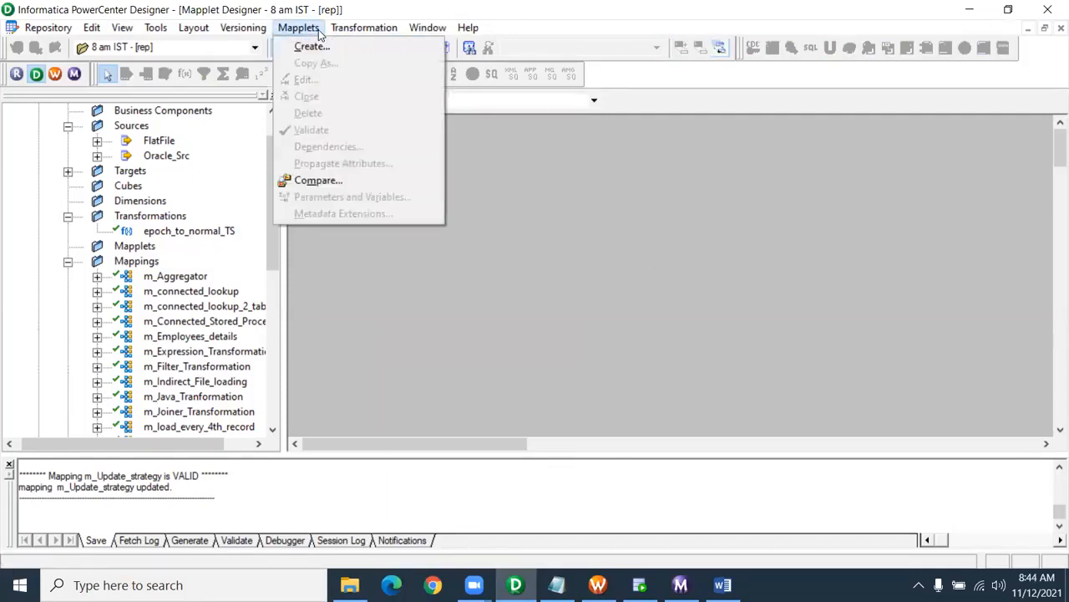
{"action": "left_click", "coordinate": [320, 47]}
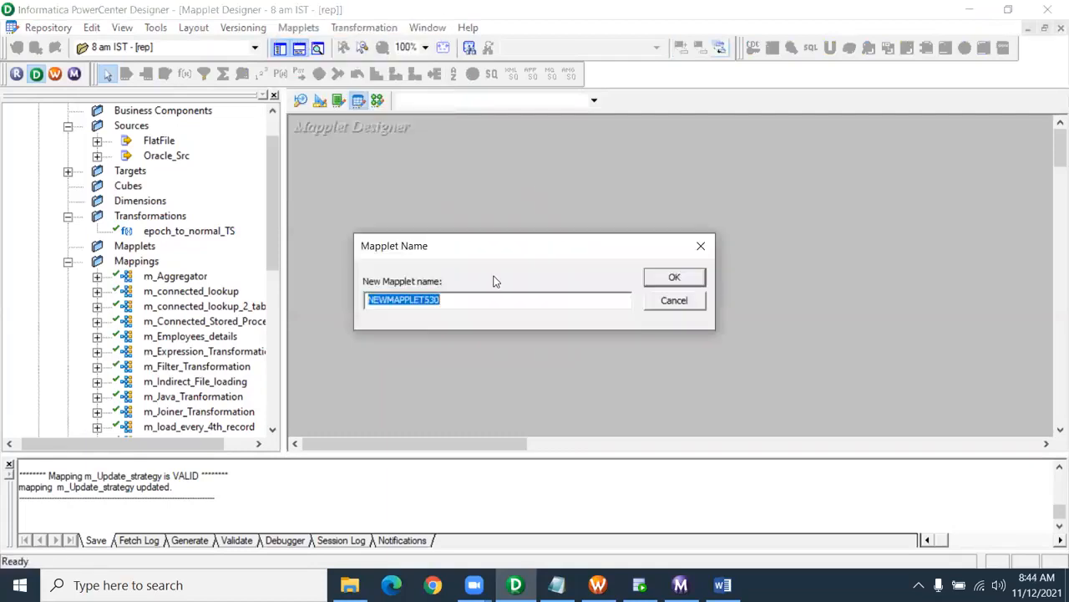
{"action": "type", "text": "mplt_"}
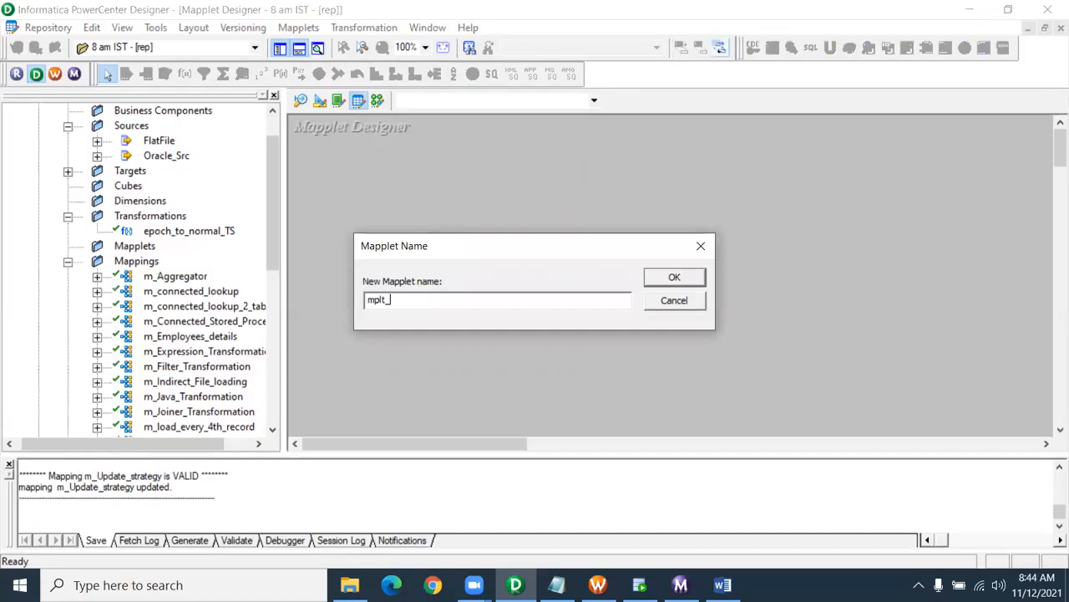
{"action": "type", "text": "bonus_dept"}
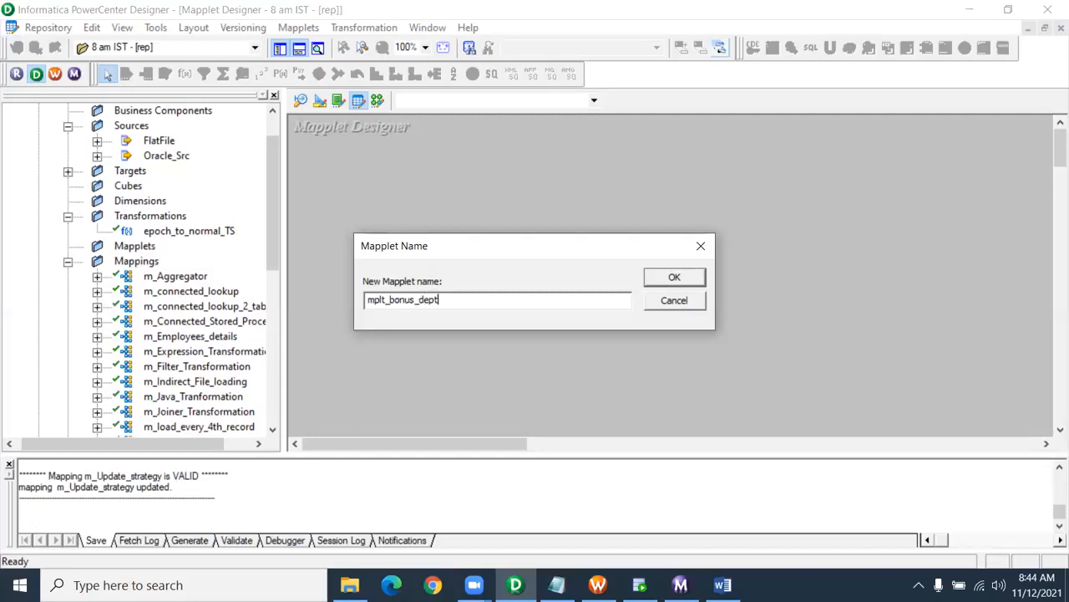
{"action": "type", "text": "_30"}
{"action": "key", "text": "Return"}
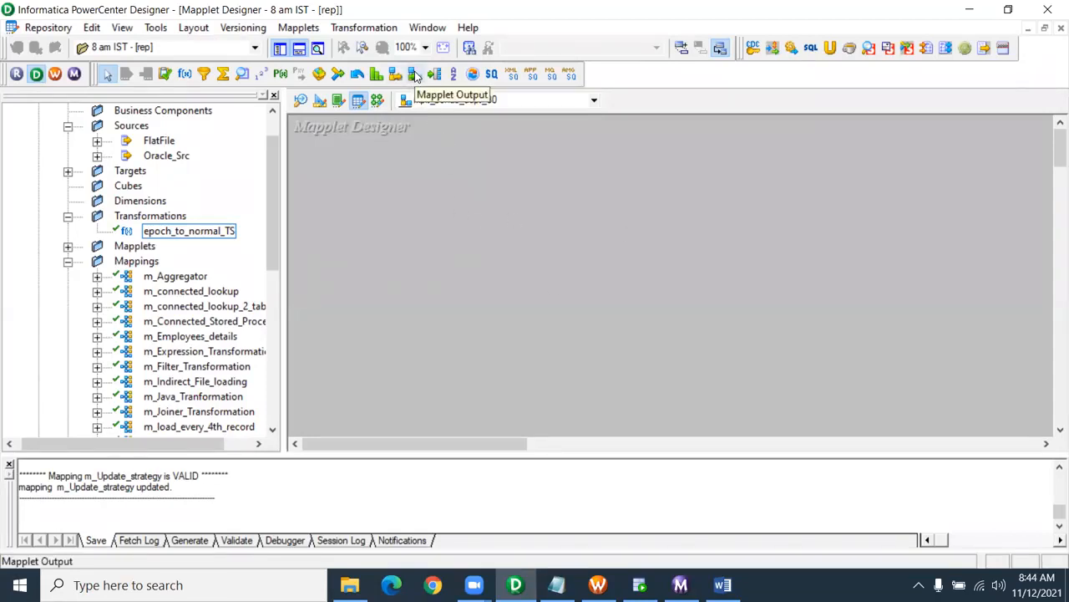
{"action": "left_click_drag", "start_coordinate": [272, 173], "coordinate": [275, 142]}
{"action": "double_click", "coordinate": [126, 216]}
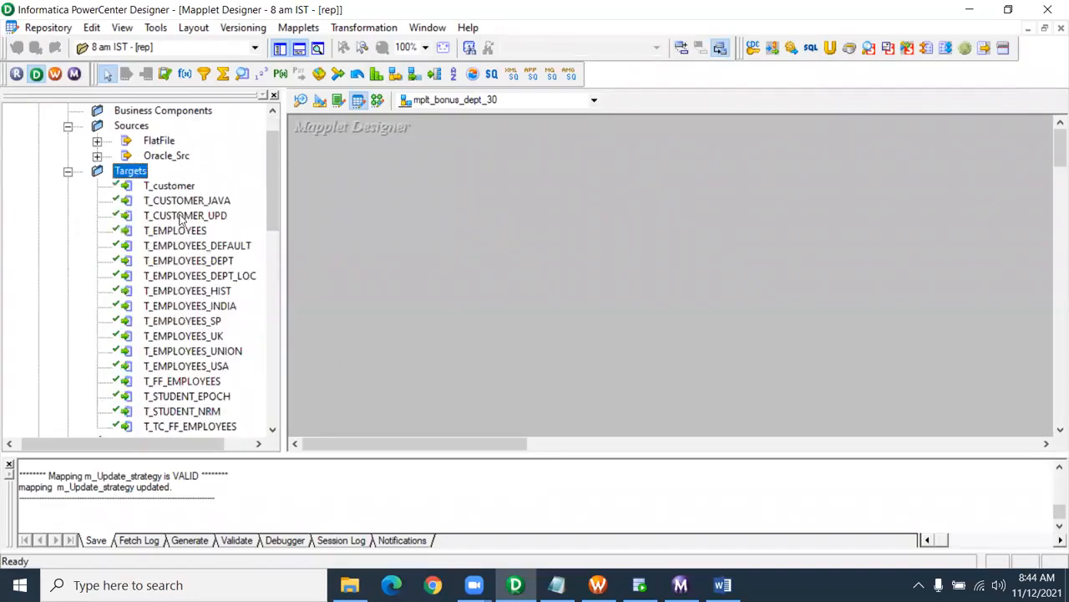
{"action": "left_click_drag", "start_coordinate": [183, 237], "coordinate": [749, 231]}
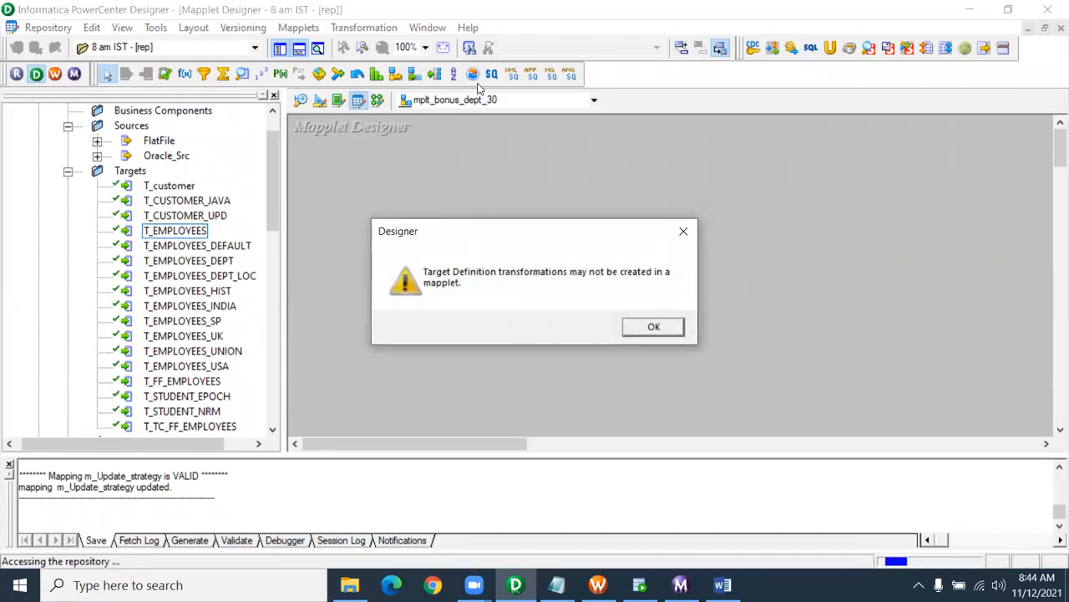
{"action": "left_click", "coordinate": [651, 327]}
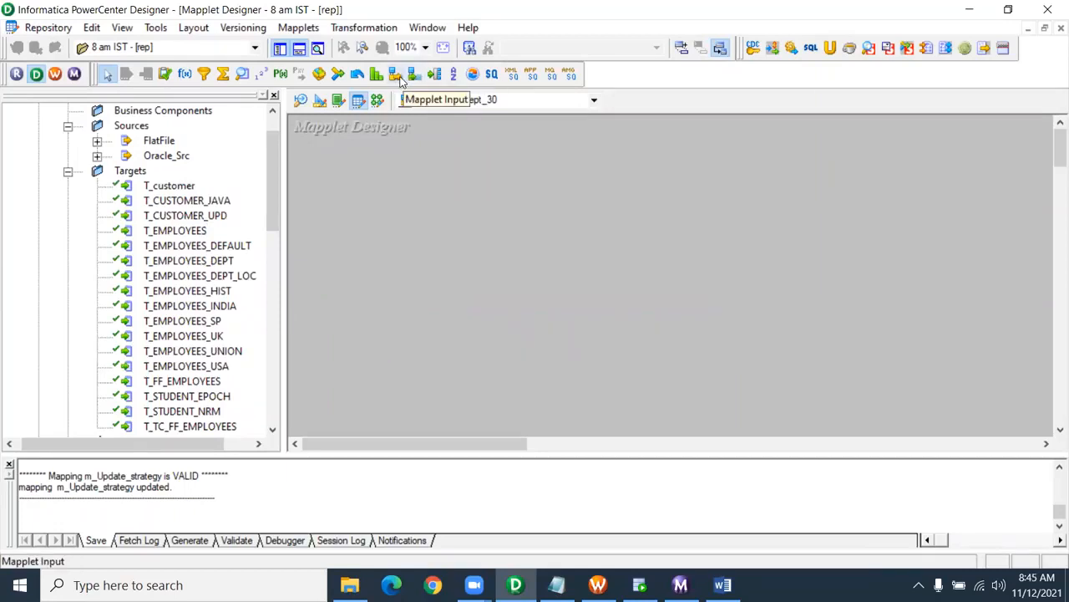
{"action": "left_click", "coordinate": [145, 227]}
{"action": "scroll", "coordinate": [146, 224], "scroll_direction": "up", "scroll_amount": 1}
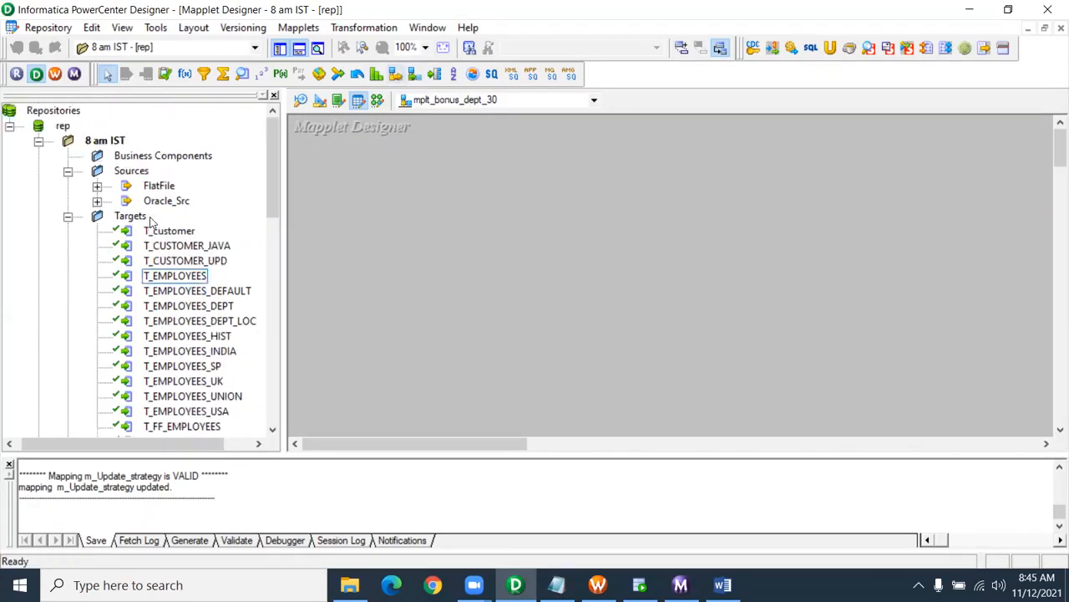
- Place the EMPLOYEES source with SQ_EMPLOYEES and add a Mapplet INPUT transformation beside them
{"action": "left_click", "coordinate": [97, 201]}
{"action": "left_click_drag", "start_coordinate": [211, 232], "coordinate": [336, 195]}
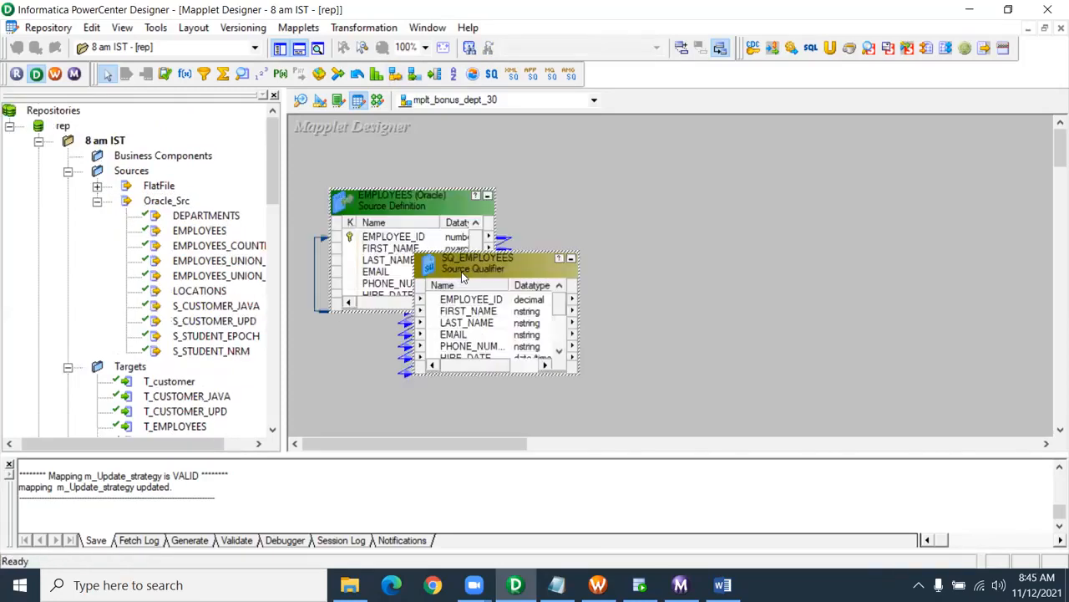
{"action": "left_click_drag", "start_coordinate": [433, 202], "coordinate": [400, 201]}
{"action": "left_click_drag", "start_coordinate": [463, 263], "coordinate": [539, 203]}
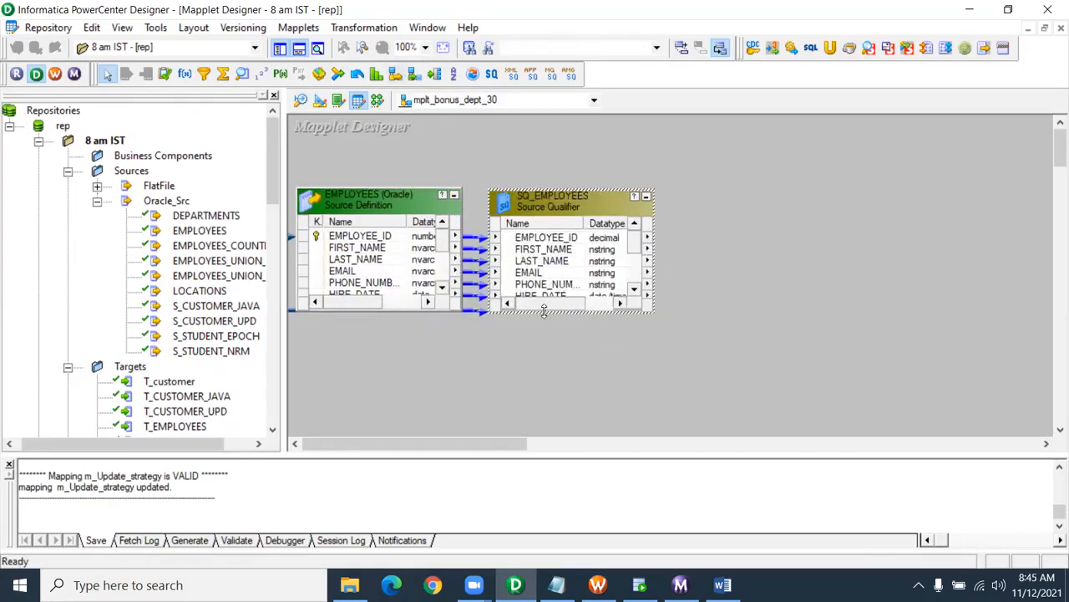
{"action": "left_click_drag", "start_coordinate": [533, 318], "coordinate": [532, 365]}
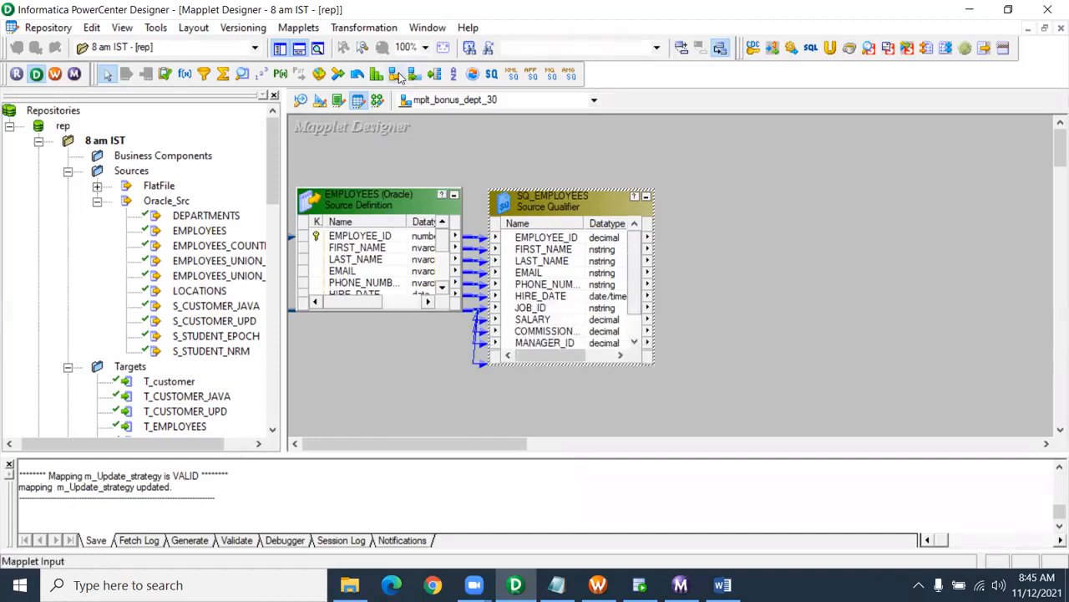
{"action": "left_click", "coordinate": [397, 75]}
{"action": "left_click_drag", "start_coordinate": [685, 184], "coordinate": [883, 431]}
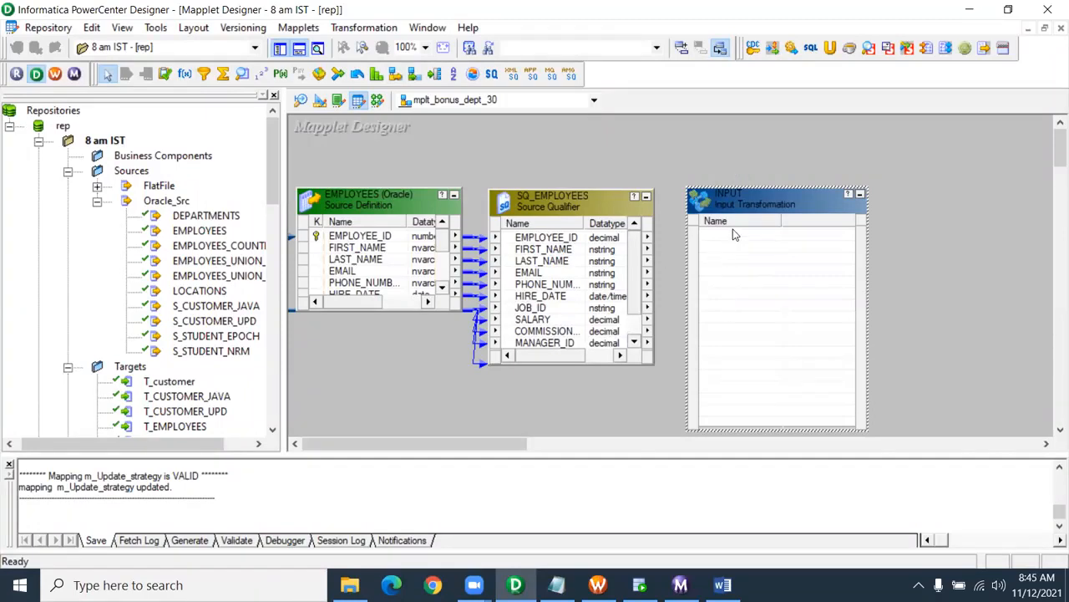
- Copy all SQ_EMPLOYEES ports into INPUT, then delete SQ_EMPLOYEES and the EMPLOYEES source
{"action": "right_click", "coordinate": [547, 240]}
{"action": "left_click", "coordinate": [587, 250]}
{"action": "left_click_drag", "start_coordinate": [548, 242], "coordinate": [729, 254]}
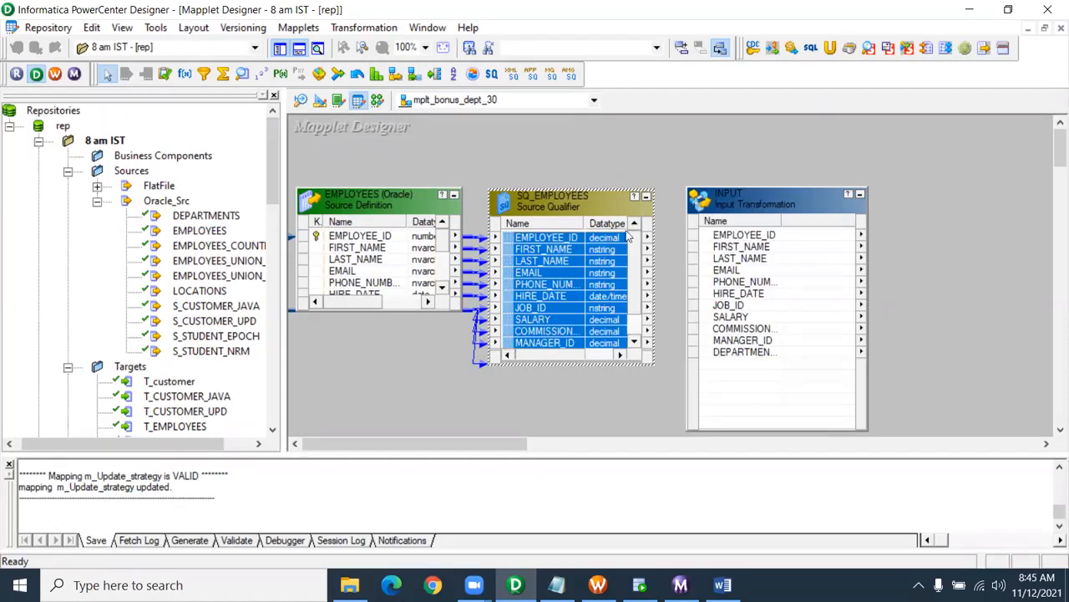
{"action": "key", "text": "Delete"}
{"action": "key", "text": "Return"}
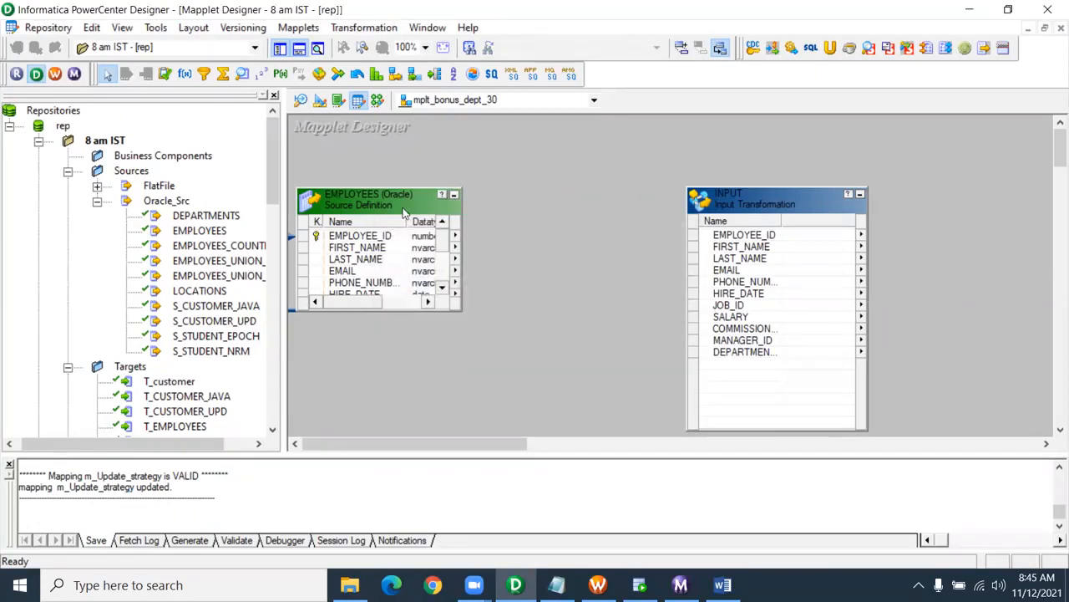
{"action": "left_click", "coordinate": [373, 198]}
{"action": "key", "text": "Delete"}
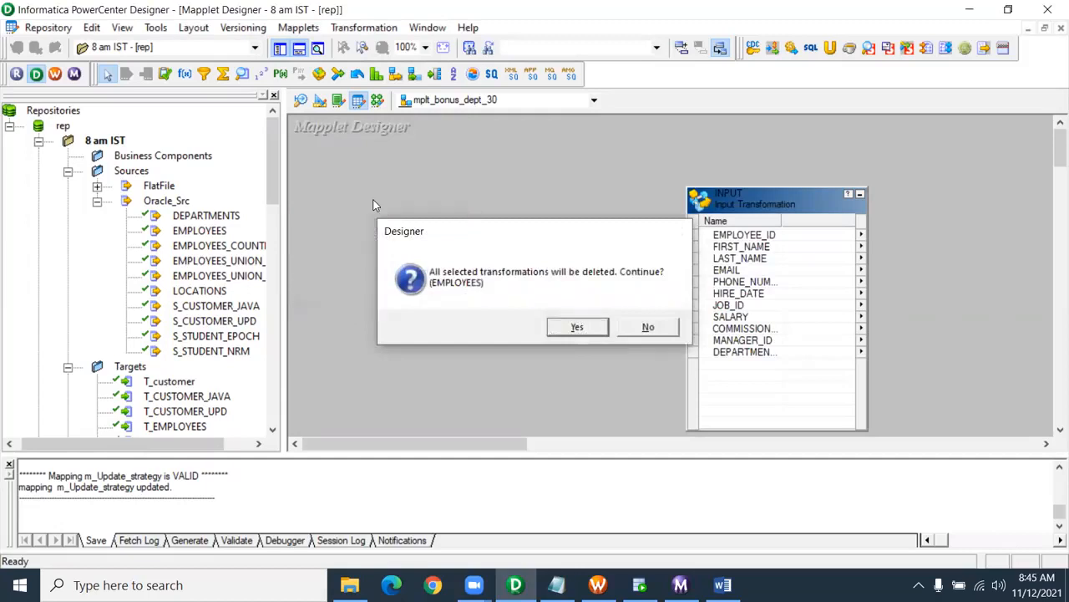
{"action": "key", "text": "Return"}
{"action": "left_click_drag", "start_coordinate": [762, 216], "coordinate": [404, 173]}
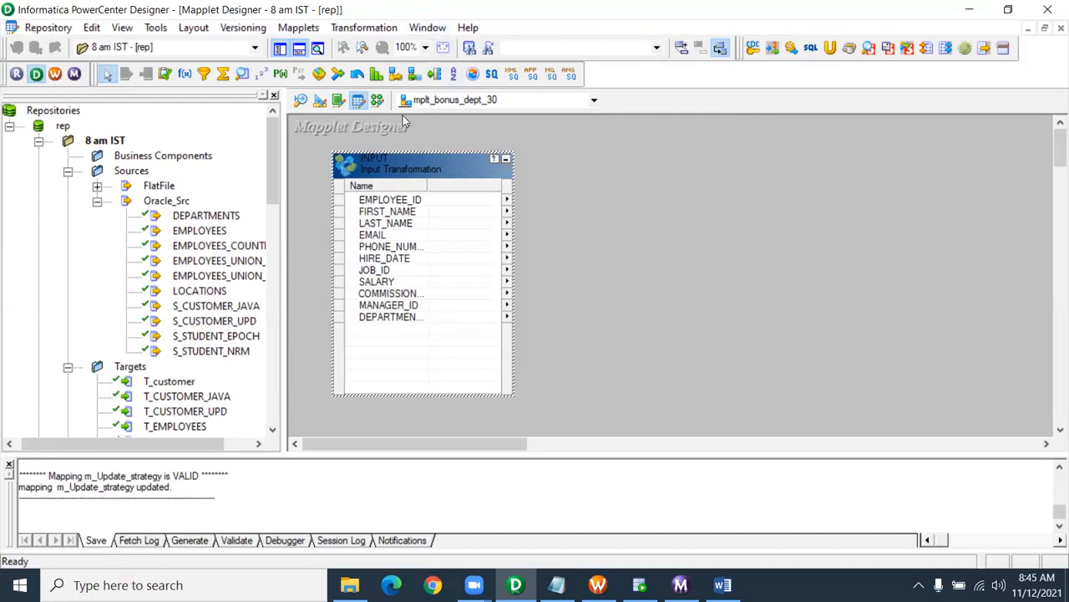
- Add a Filter transformation FILTRANS and link all 11 INPUT ports into it
{"action": "left_click", "coordinate": [203, 74]}
{"action": "left_click_drag", "start_coordinate": [533, 141], "coordinate": [668, 414]}
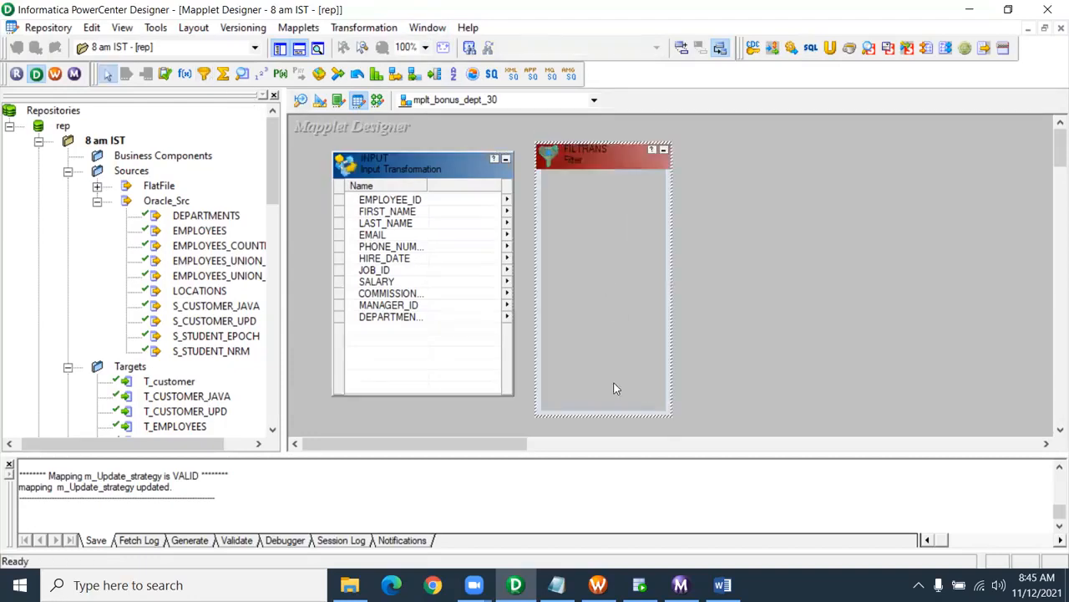
{"action": "left_click", "coordinate": [405, 211]}
{"action": "right_click", "coordinate": [411, 203]}
{"action": "left_click", "coordinate": [428, 206]}
{"action": "left_click_drag", "start_coordinate": [397, 208], "coordinate": [640, 226]}
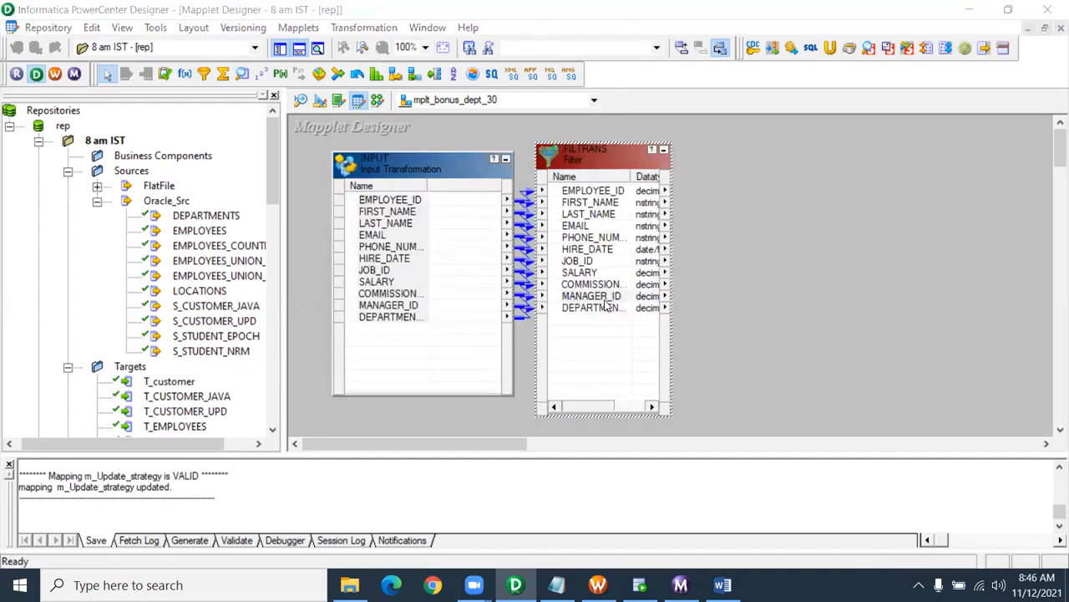
- Set the FILTRANS filter condition to DEPARTMENT_ID=30
{"action": "double_click", "coordinate": [608, 302]}
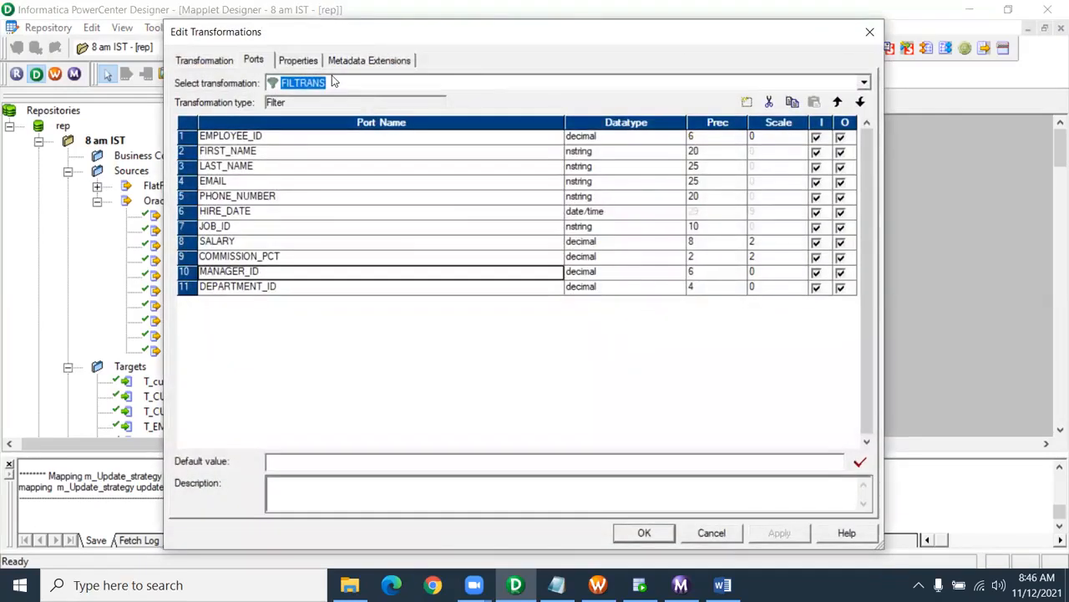
{"action": "left_click", "coordinate": [302, 60]}
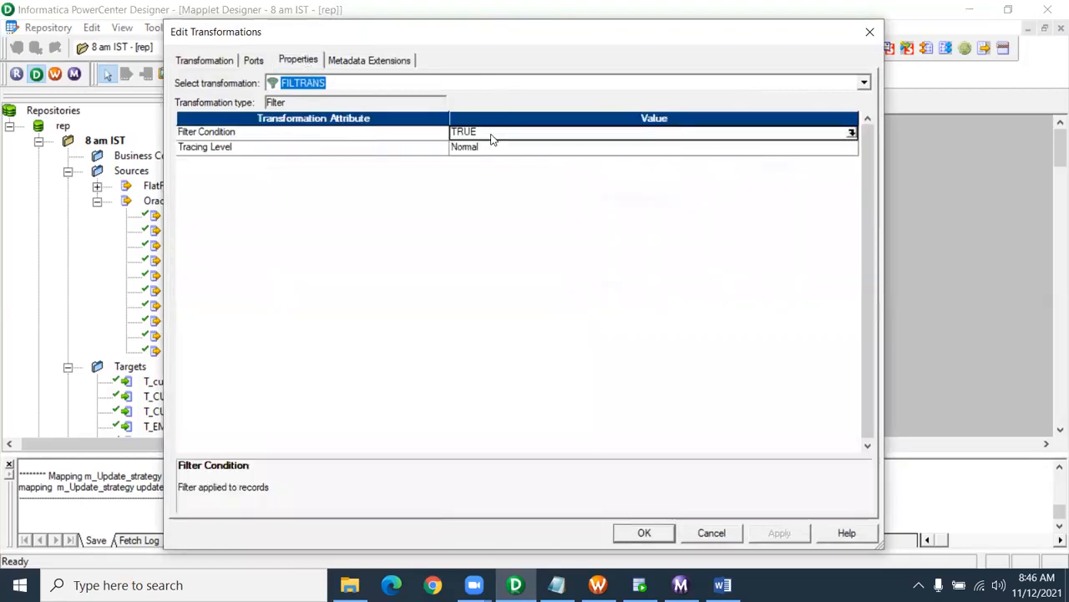
{"action": "left_click", "coordinate": [851, 132]}
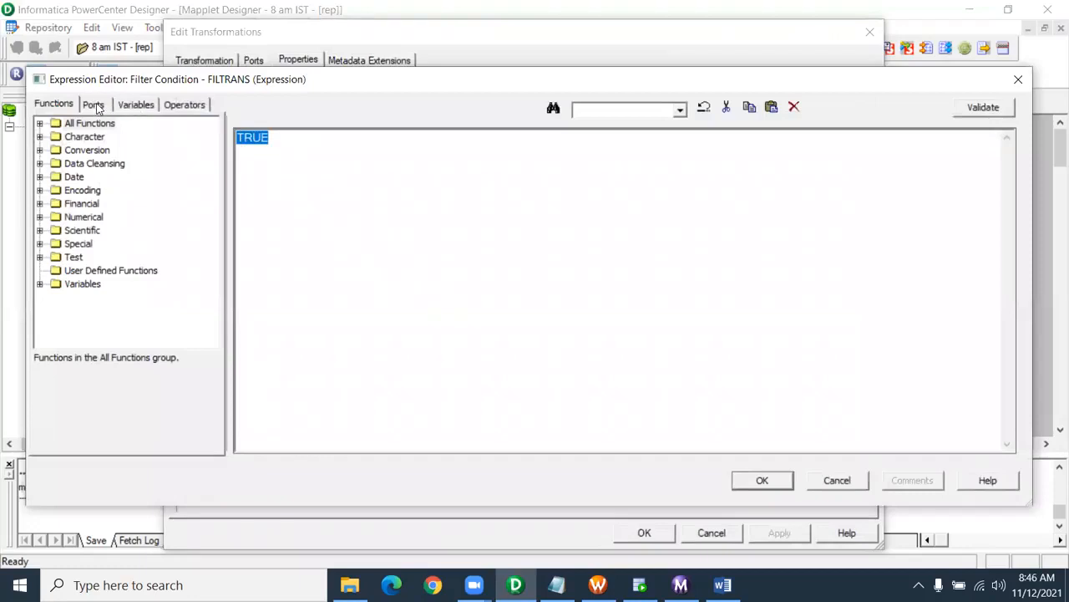
{"action": "left_click", "coordinate": [96, 104]}
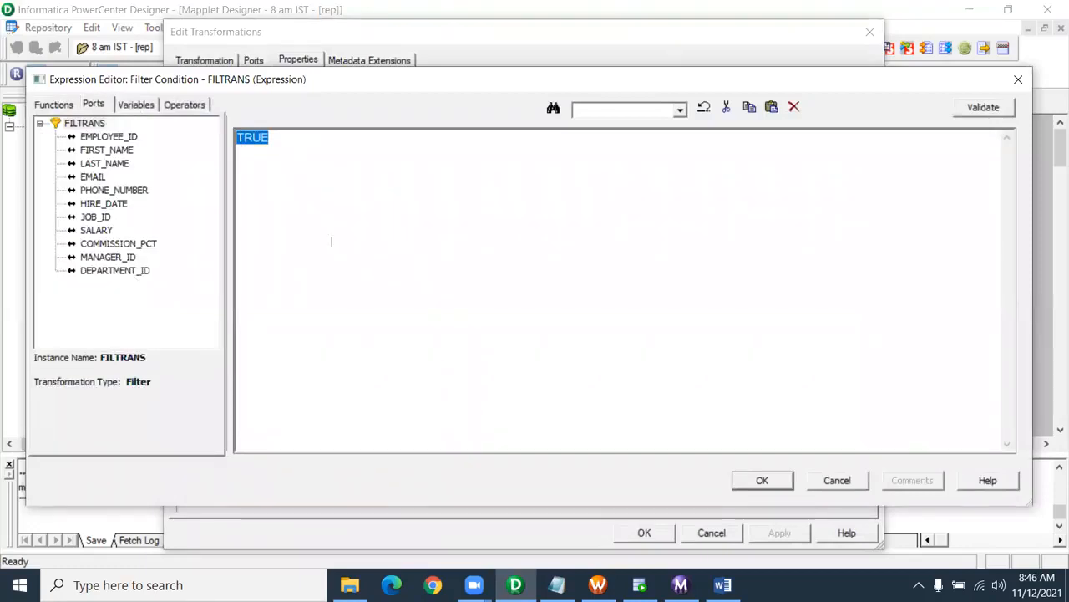
{"action": "double_click", "coordinate": [138, 270]}
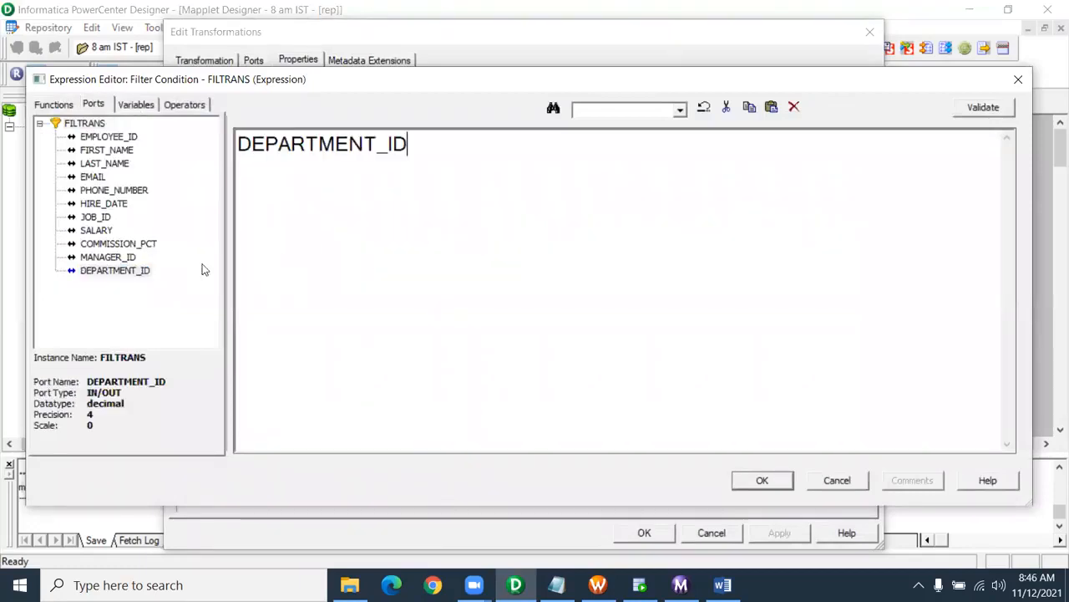
{"action": "type", "text": "=30"}
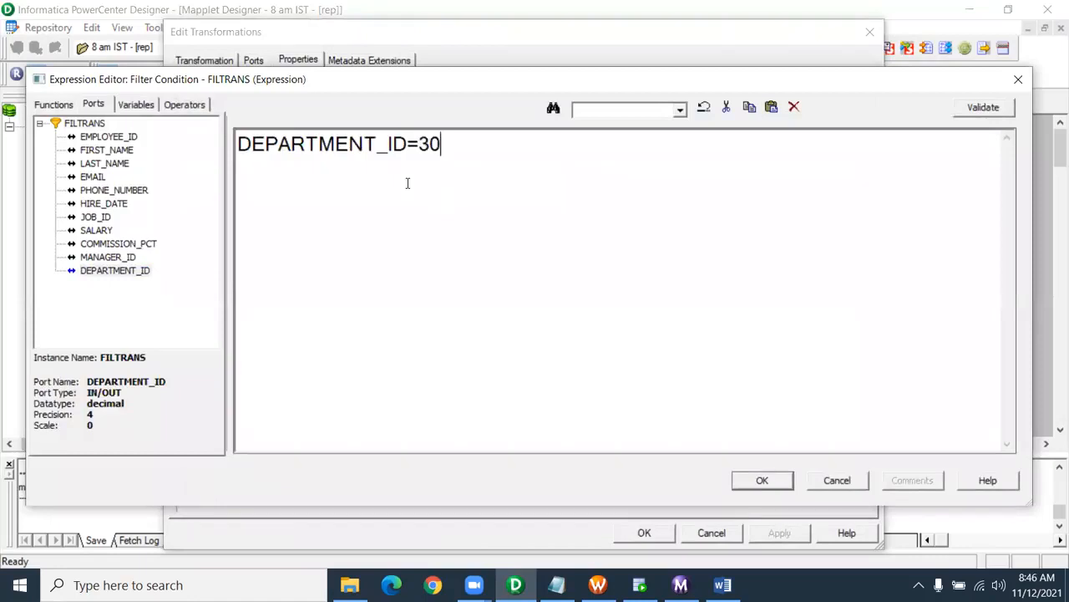
{"action": "left_click", "coordinate": [760, 480]}
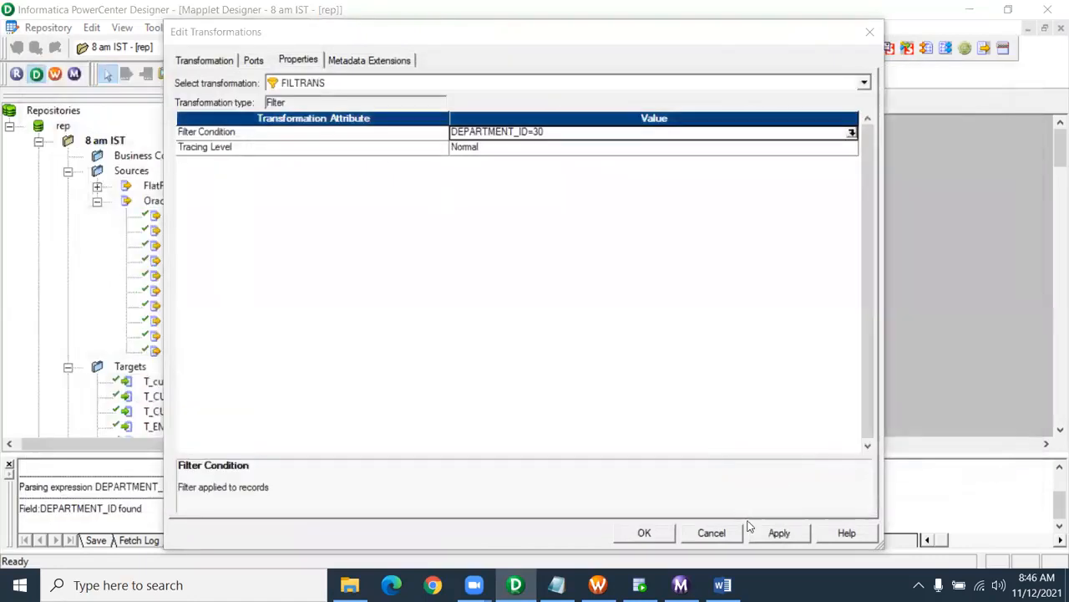
{"action": "left_click", "coordinate": [644, 532]}
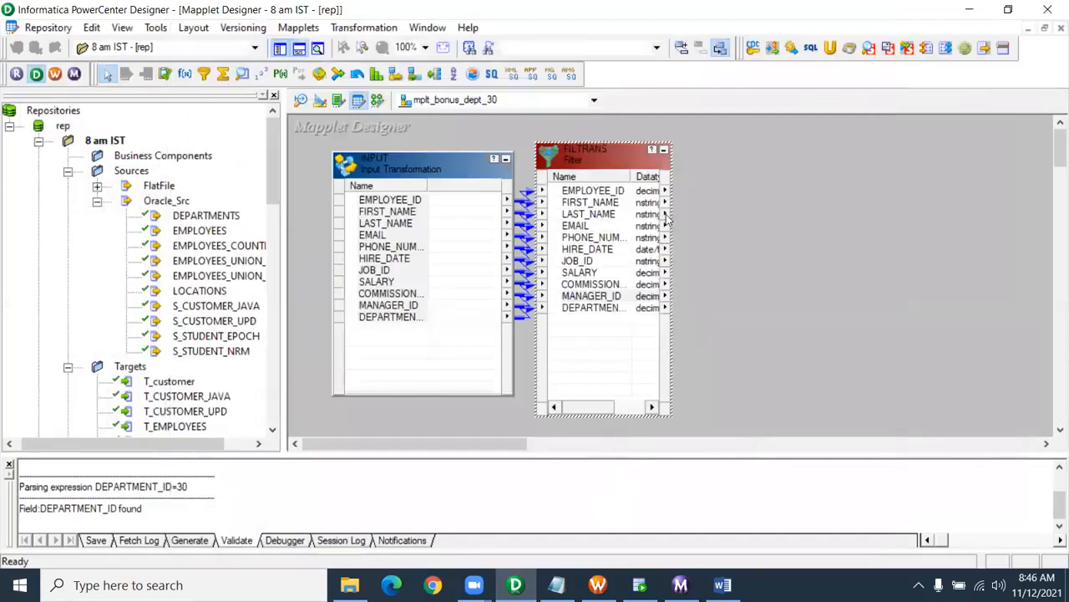
- Shift FILTRANS slightly right and add an empty Expression transformation beside it
{"action": "left_click", "coordinate": [620, 161]}
{"action": "left_click_drag", "start_coordinate": [620, 160], "coordinate": [638, 161]}
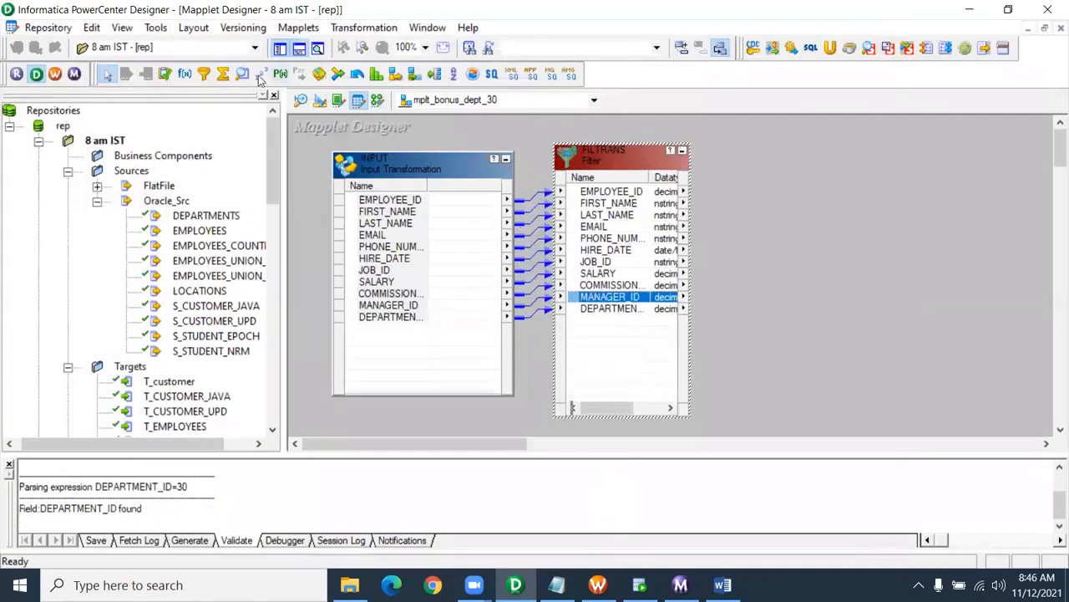
{"action": "left_click", "coordinate": [185, 75]}
{"action": "left_click_drag", "start_coordinate": [720, 144], "coordinate": [906, 409]}
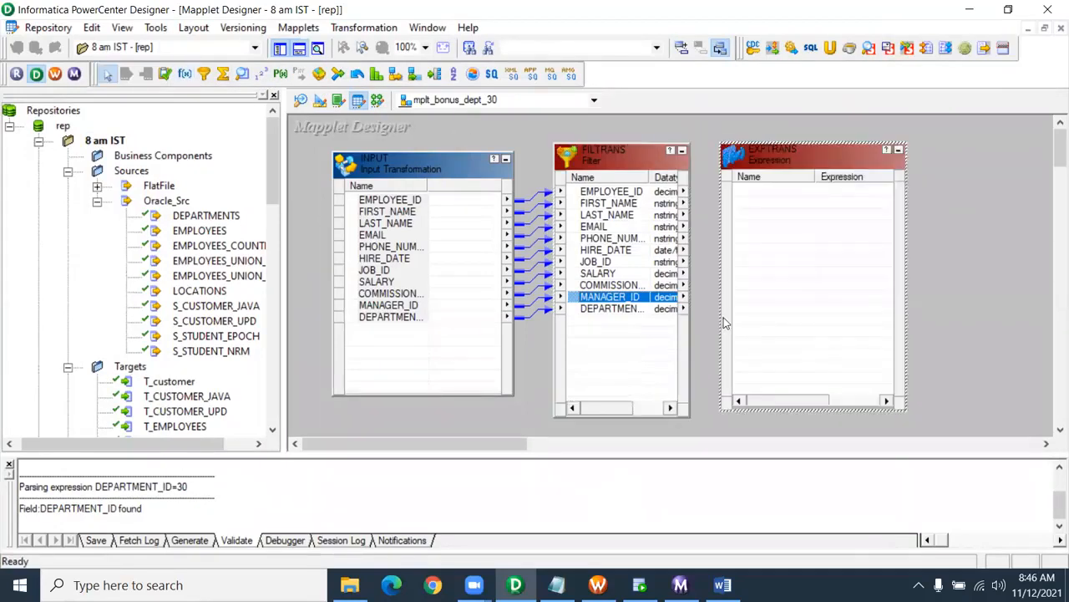
- Link all FILTRANS ports, EMPLOYEE_ID through DEPARTMENT_ID, into EXPTRANS
{"action": "left_click", "coordinate": [630, 309]}
{"action": "double_click", "coordinate": [608, 193]}
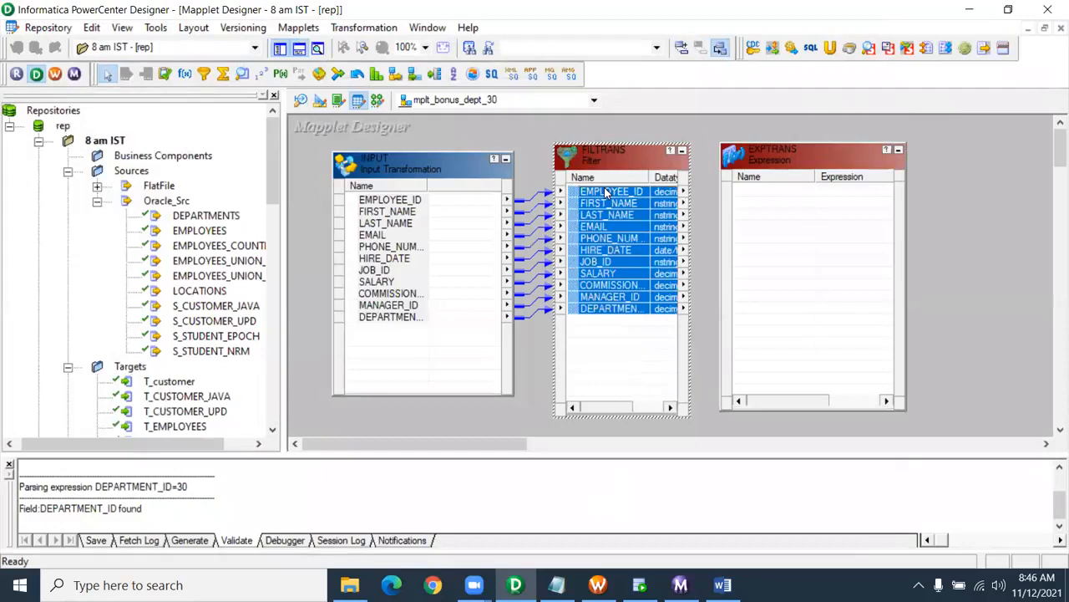
{"action": "left_click", "coordinate": [870, 31]}
{"action": "left_click", "coordinate": [608, 192], "text": "shift"}
{"action": "left_click", "coordinate": [609, 190]}
{"action": "left_click", "coordinate": [632, 308], "text": "shift"}
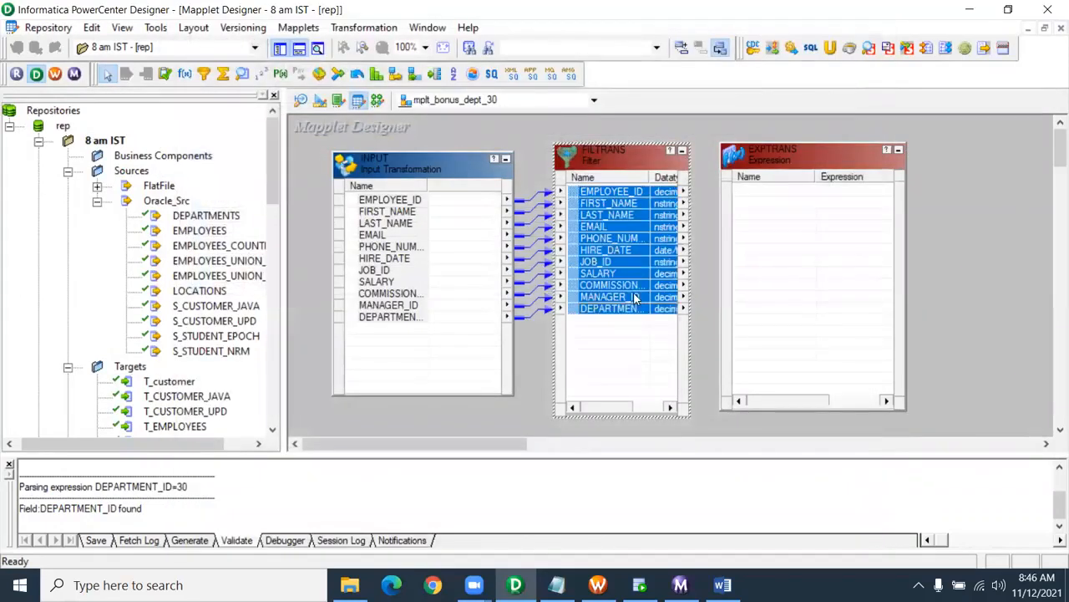
{"action": "left_click_drag", "start_coordinate": [632, 194], "coordinate": [777, 213]}
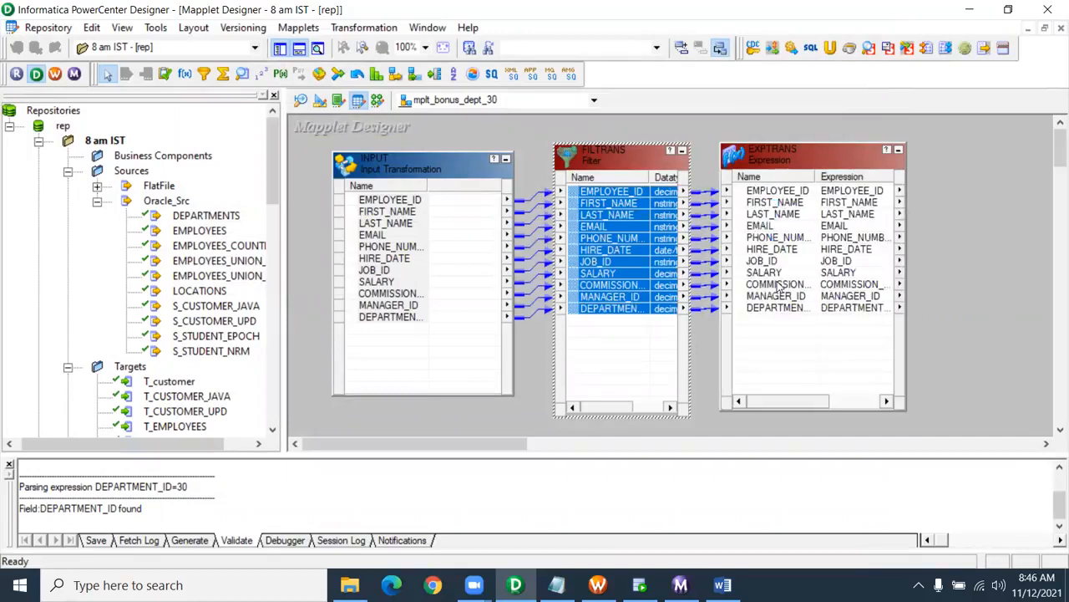
- Make SALARY input-only and add a decimal, output-only port o_bonus_salary to EXPTRANS
{"action": "left_click", "coordinate": [774, 276]}
{"action": "double_click", "coordinate": [773, 281]}
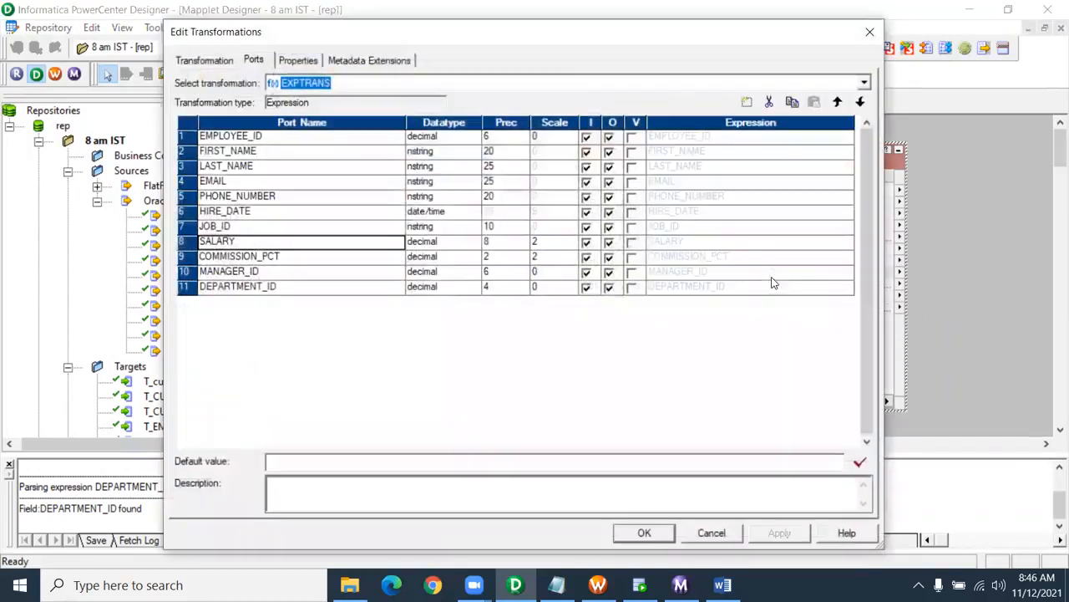
{"action": "left_click", "coordinate": [609, 241]}
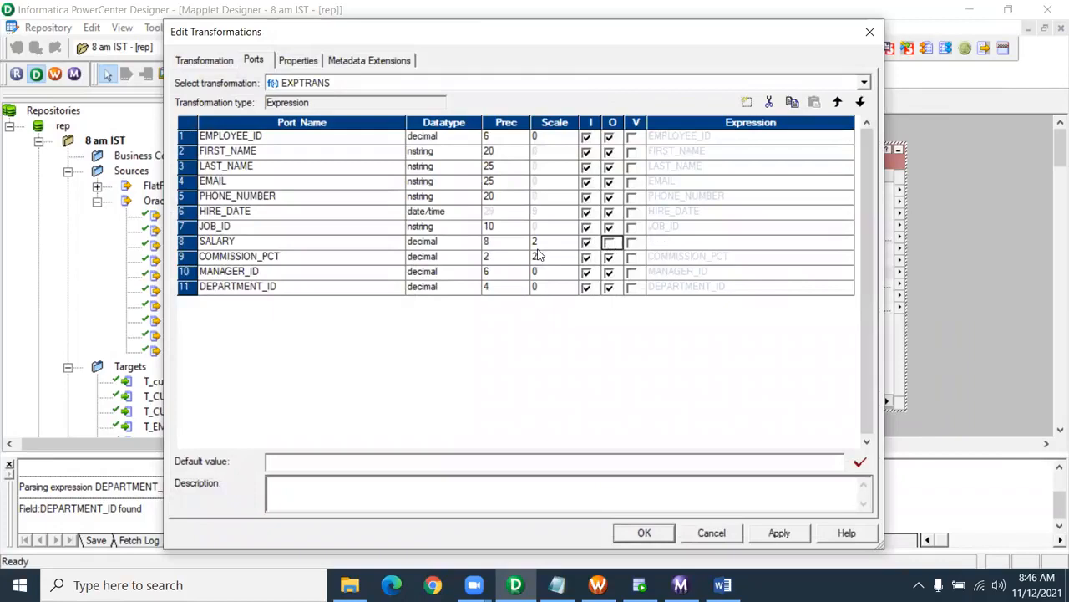
{"action": "left_click", "coordinate": [747, 101]}
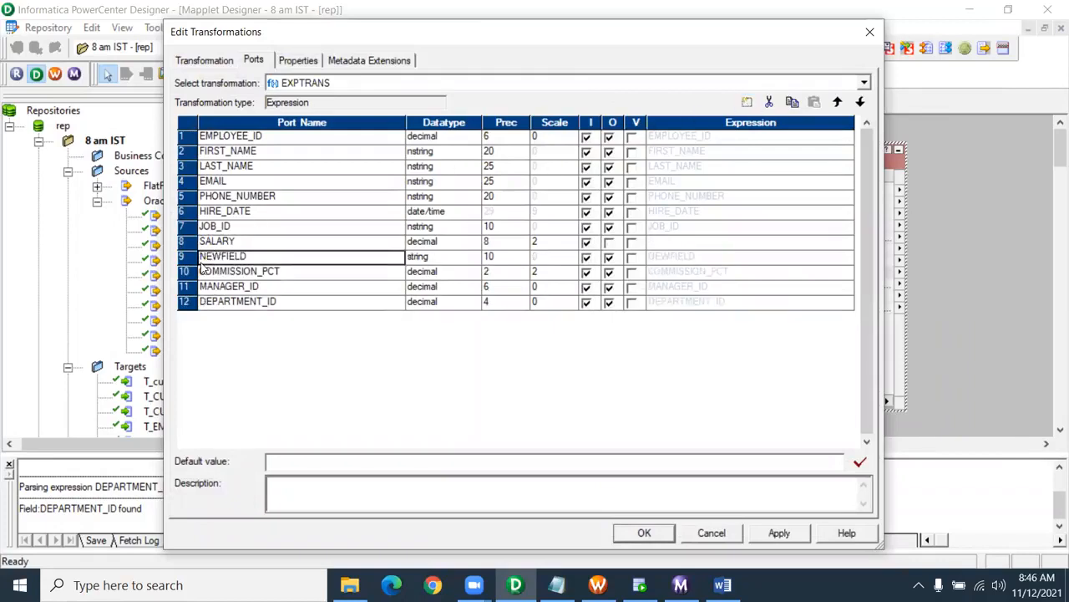
{"action": "left_click_drag", "start_coordinate": [247, 256], "coordinate": [147, 256]}
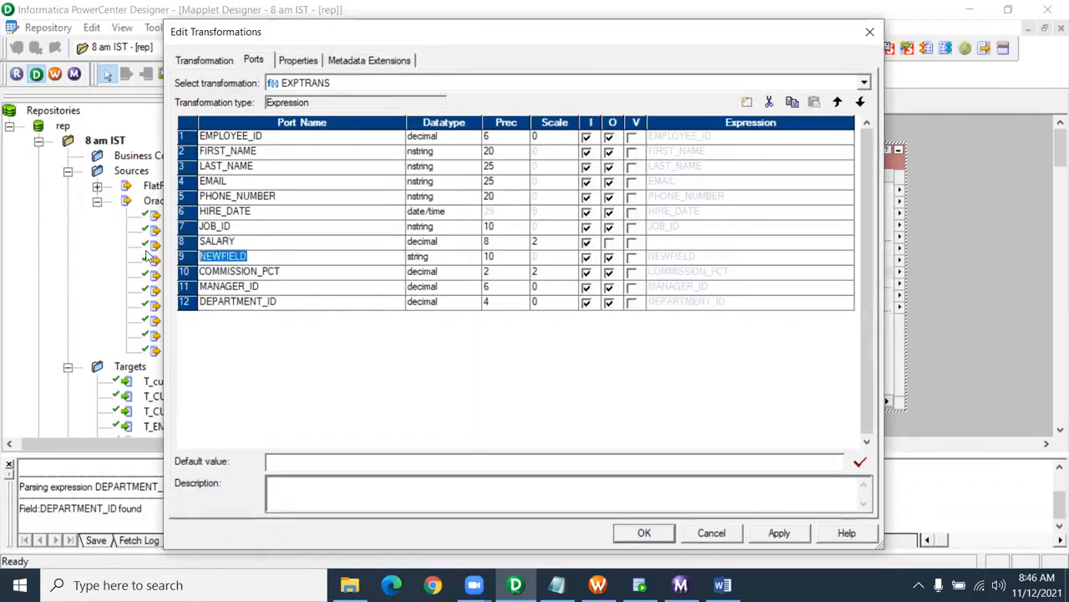
{"action": "type", "text": "b"}
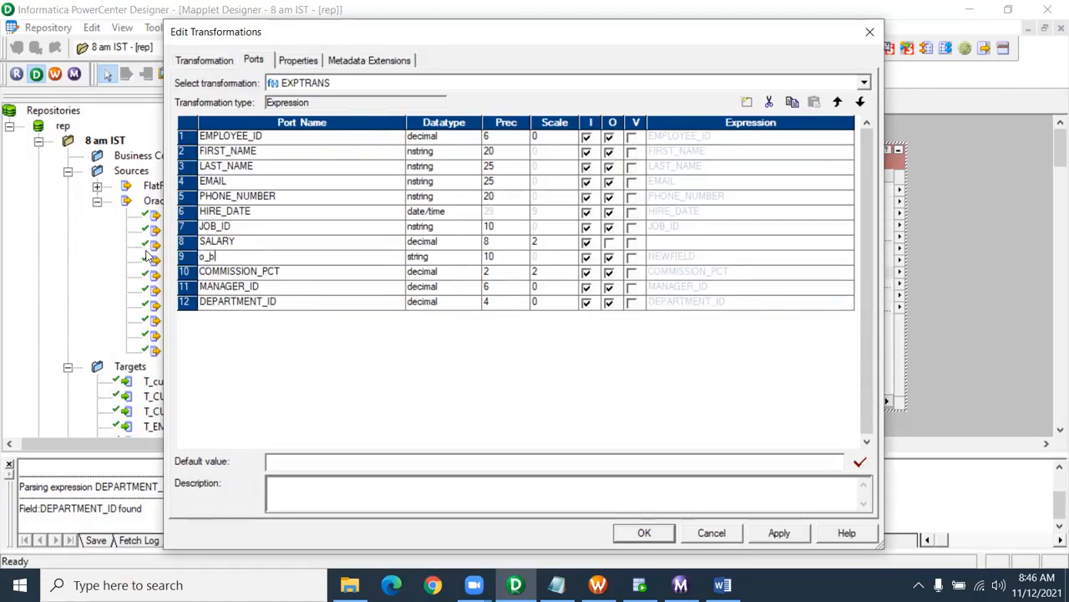
{"action": "type", "text": "_bonus_salary"}
{"action": "left_click", "coordinate": [436, 258]}
{"action": "left_click", "coordinate": [436, 302]}
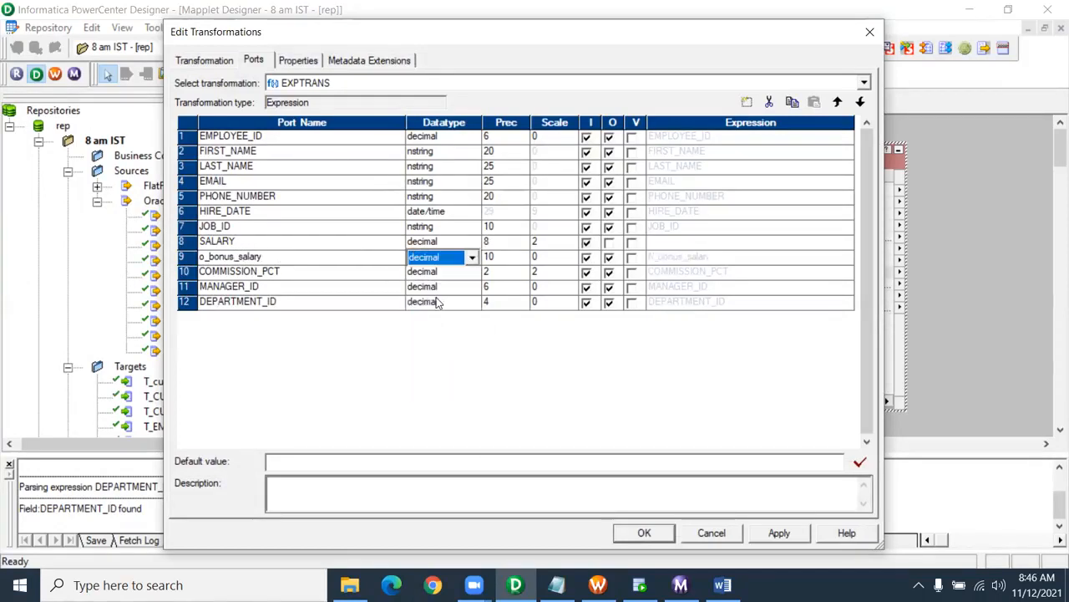
{"action": "left_click", "coordinate": [589, 257]}
- Give o_bonus_salary the validated expression SALARY+(SALARY*0.2) and apply the EXPTRANS changes
{"action": "left_click", "coordinate": [847, 264]}
{"action": "left_click", "coordinate": [848, 263]}
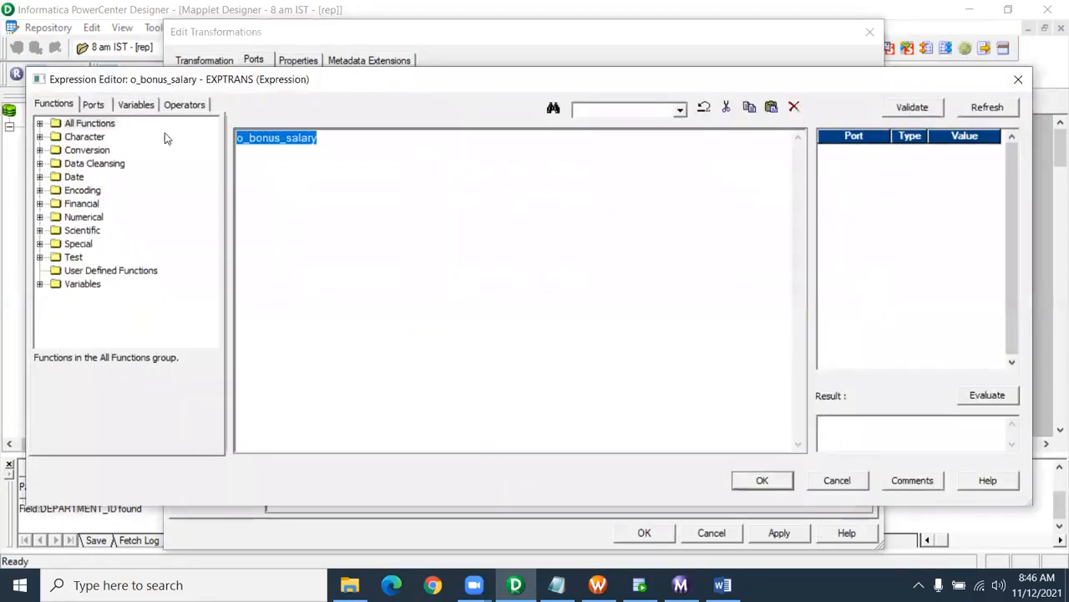
{"action": "scroll", "coordinate": [479, 257], "scroll_direction": "up", "scroll_amount": 3}
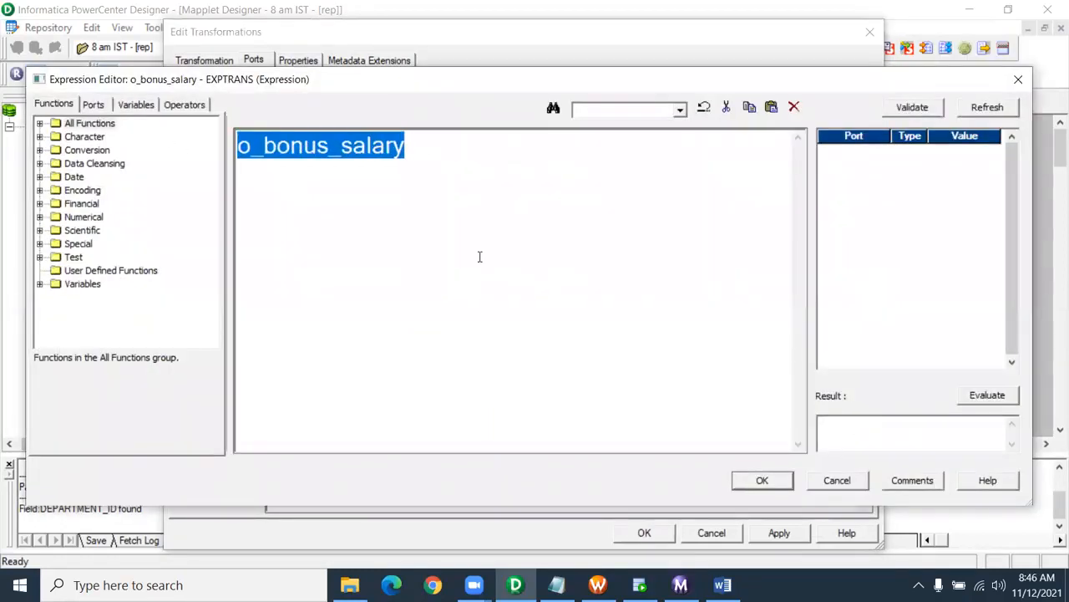
{"action": "left_click", "coordinate": [98, 108]}
{"action": "double_click", "coordinate": [109, 233]}
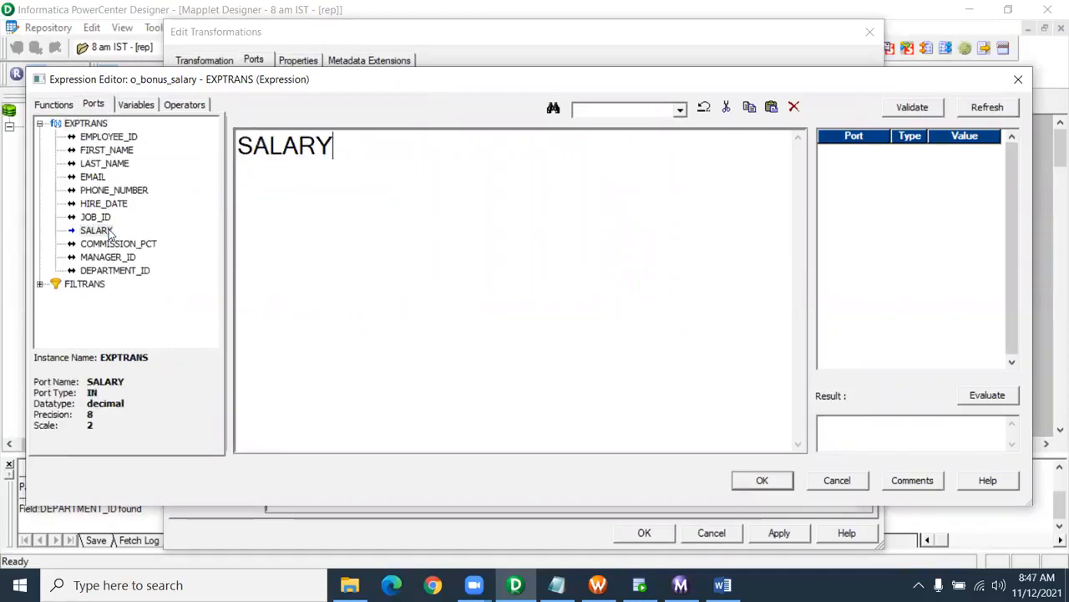
{"action": "type", "text": "+("}
{"action": "double_click", "coordinate": [96, 232]}
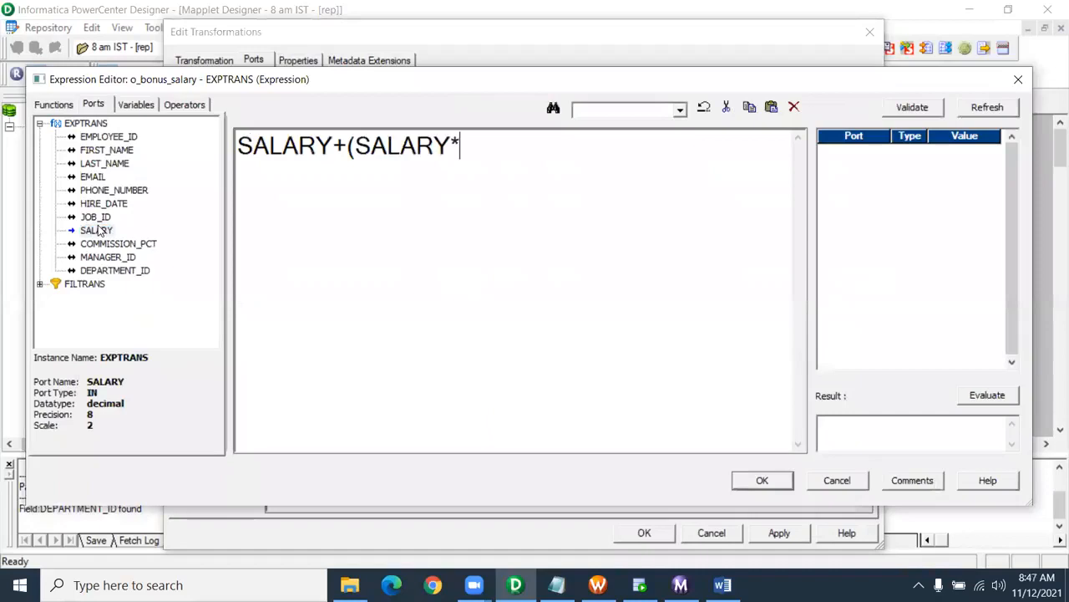
{"action": "type", "text": "*0.2)"}
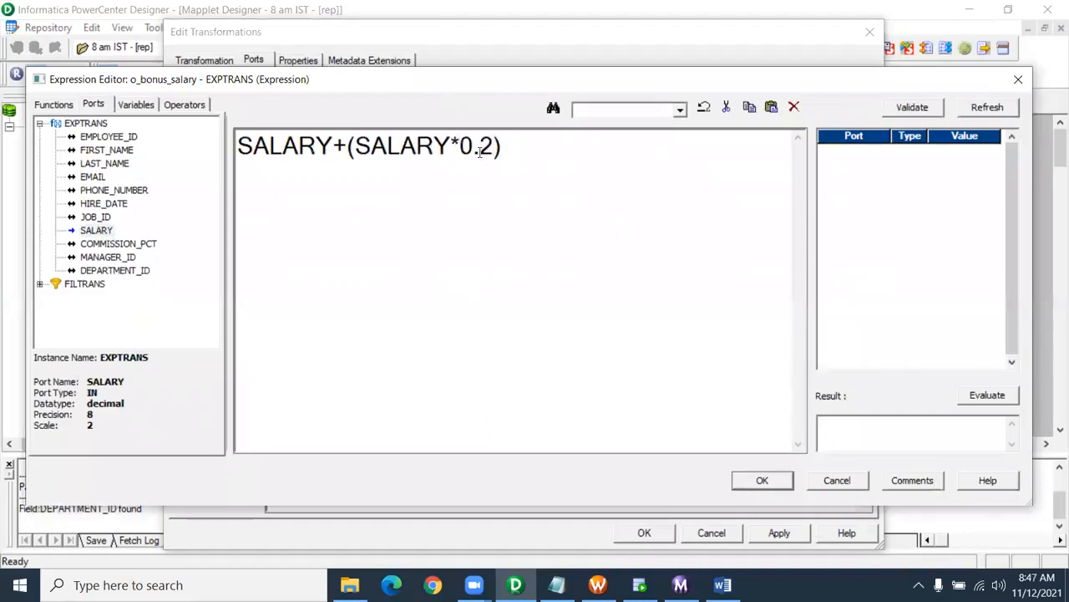
{"action": "left_click", "coordinate": [910, 109]}
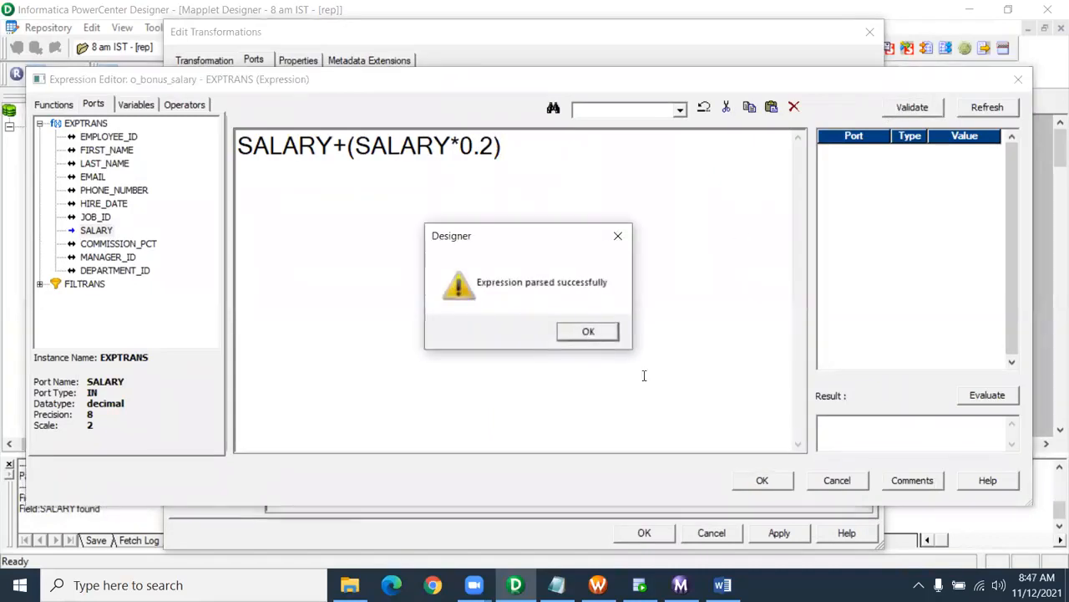
{"action": "key", "text": "Return"}
{"action": "left_click", "coordinate": [762, 481]}
{"action": "left_click", "coordinate": [779, 534]}
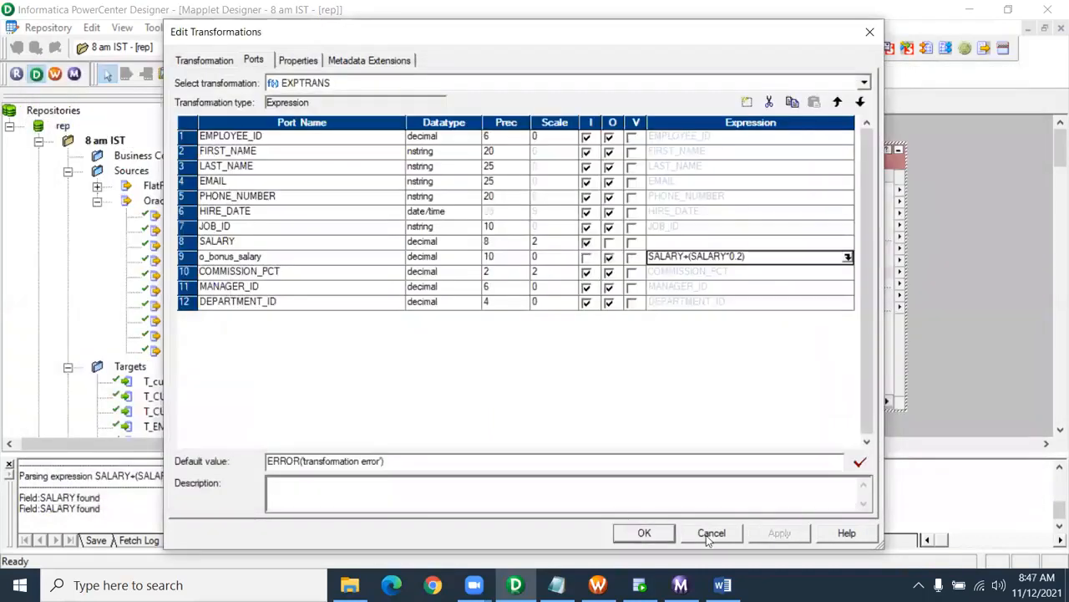
{"action": "left_click", "coordinate": [644, 533]}
{"action": "left_click_drag", "start_coordinate": [494, 442], "coordinate": [603, 442]}
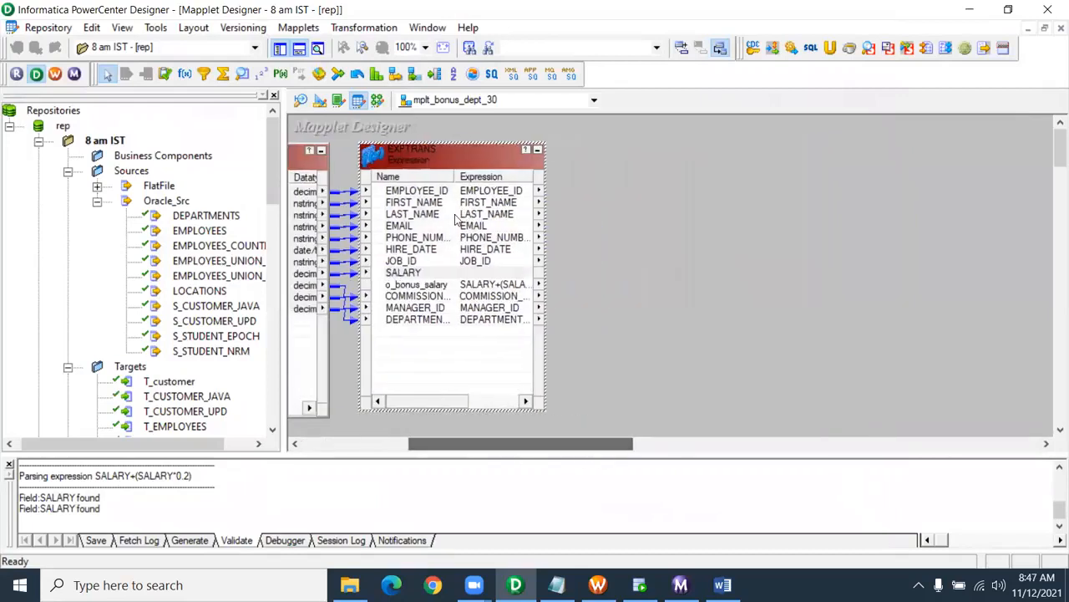
- Add an OUTPUT transformation fed by every EXPTRANS port except SALARY, then save the valid mapplet
{"action": "left_click", "coordinate": [417, 75]}
{"action": "left_click_drag", "start_coordinate": [585, 140], "coordinate": [815, 426]}
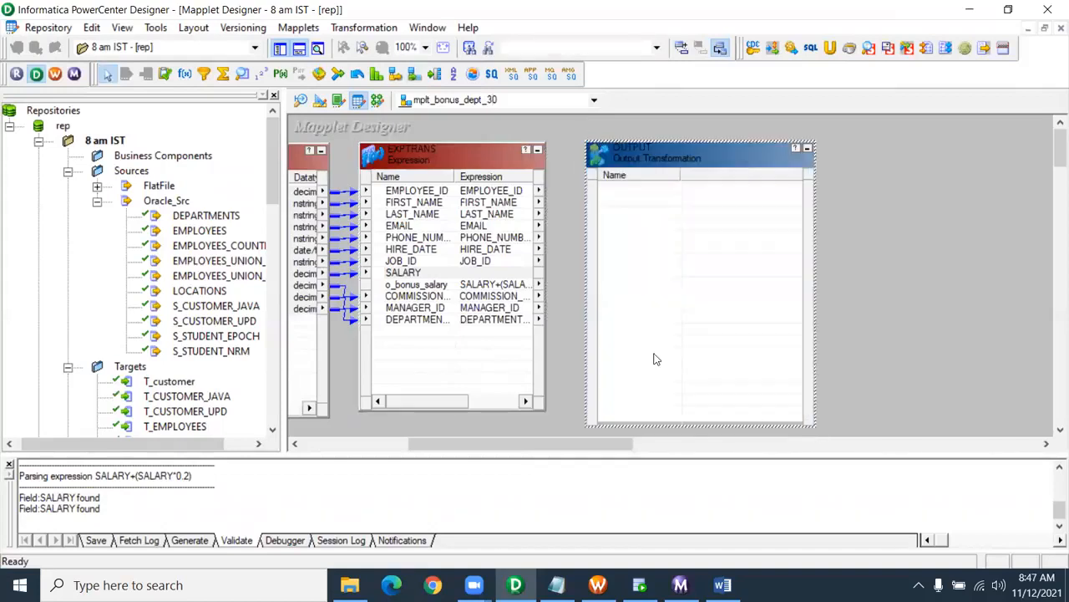
{"action": "left_click", "coordinate": [433, 192]}
{"action": "left_click", "coordinate": [422, 260], "text": "shift"}
{"action": "left_click_drag", "start_coordinate": [415, 194], "coordinate": [628, 208]}
{"action": "left_click", "coordinate": [410, 289]}
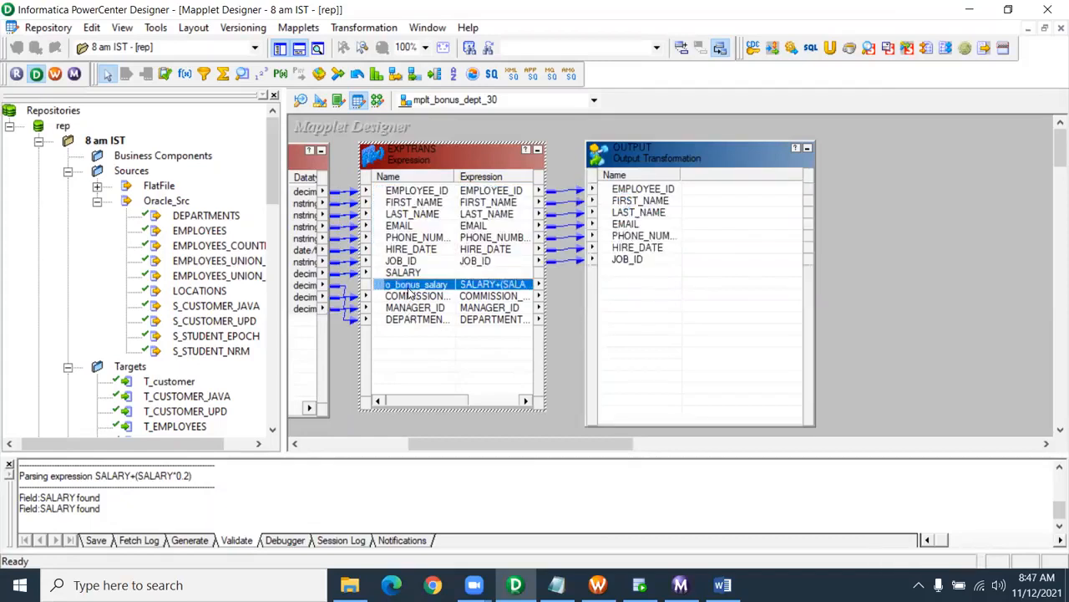
{"action": "left_click", "coordinate": [420, 323], "text": "shift"}
{"action": "left_click_drag", "start_coordinate": [424, 293], "coordinate": [624, 294]}
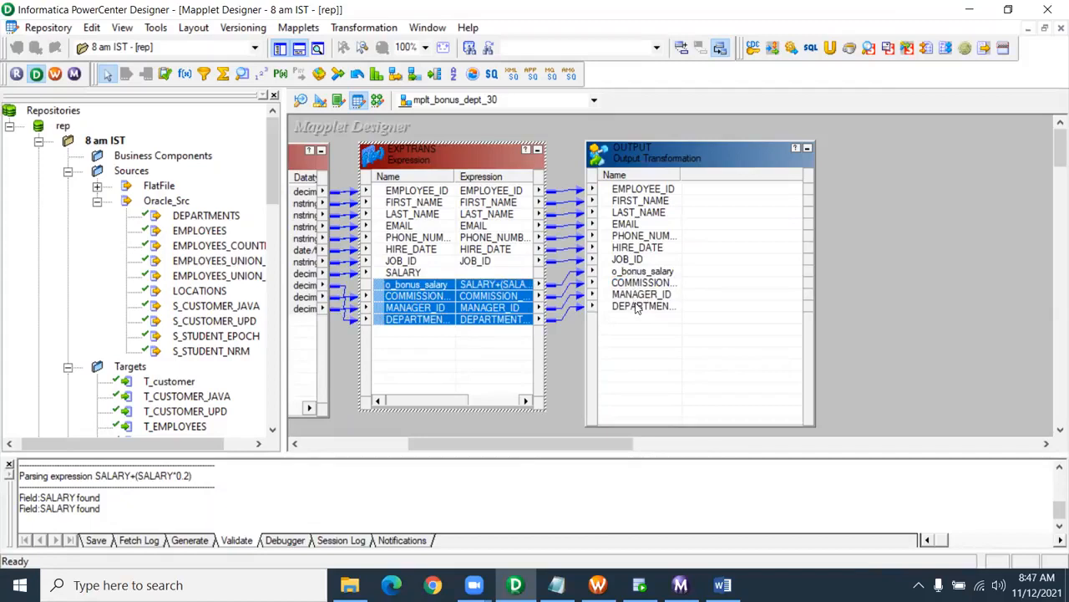
{"action": "key", "text": "ctrl+s"}
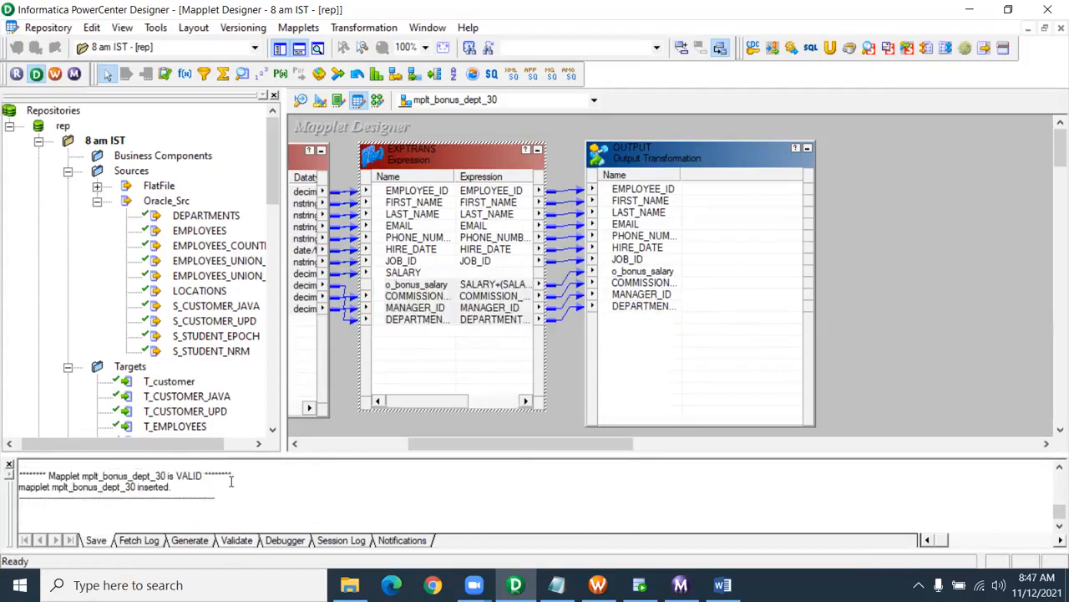
{"action": "left_click_drag", "start_coordinate": [232, 475], "coordinate": [41, 470]}
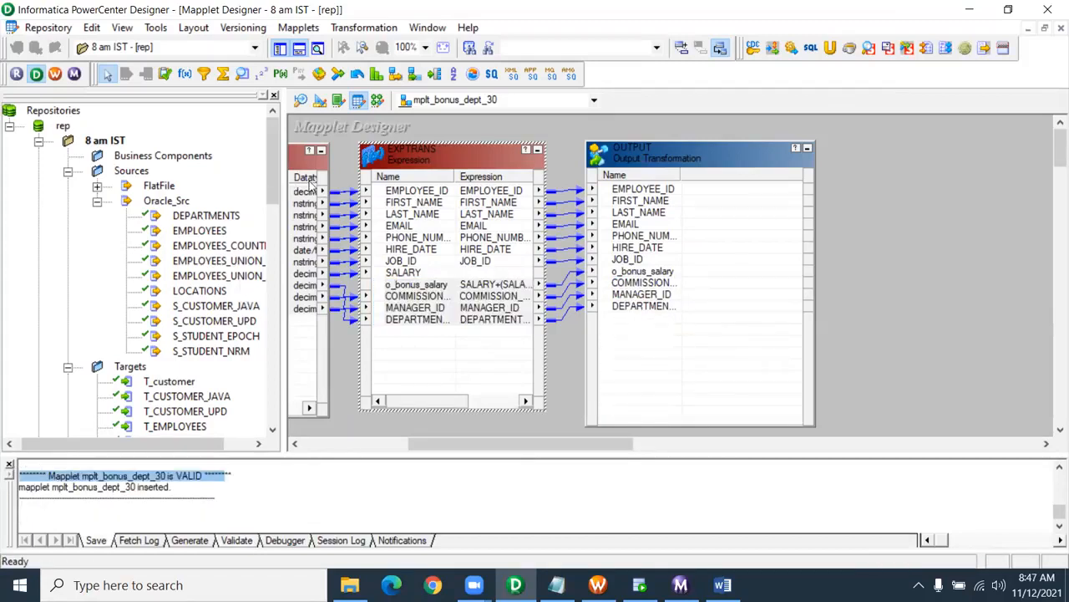
- Create a new mapping named m_mapplet_bonus_salary in Mapping Designer
{"action": "left_click", "coordinate": [379, 105]}
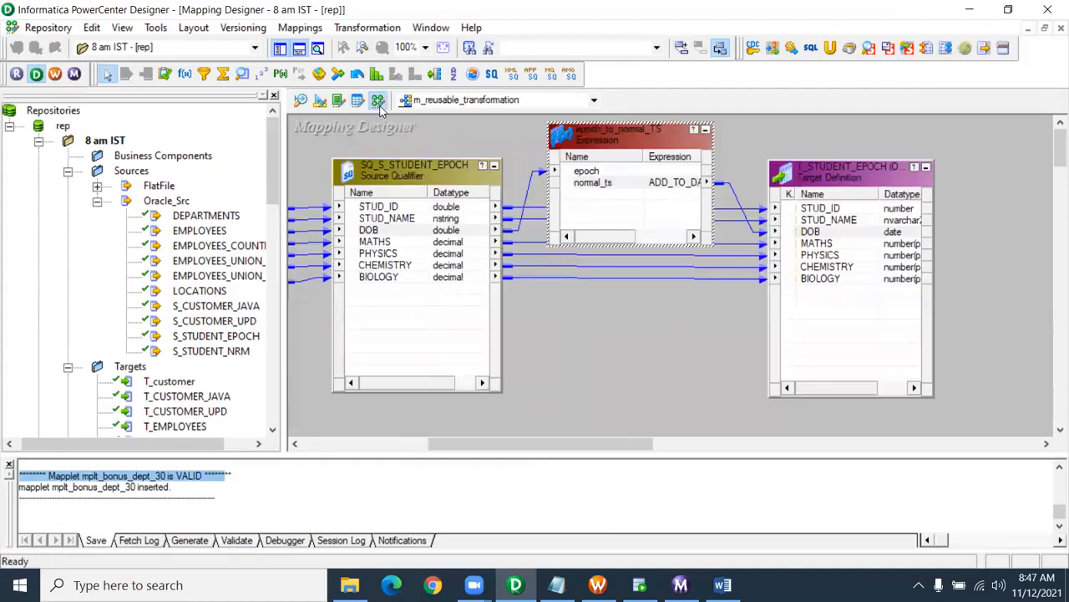
{"action": "left_click", "coordinate": [300, 28]}
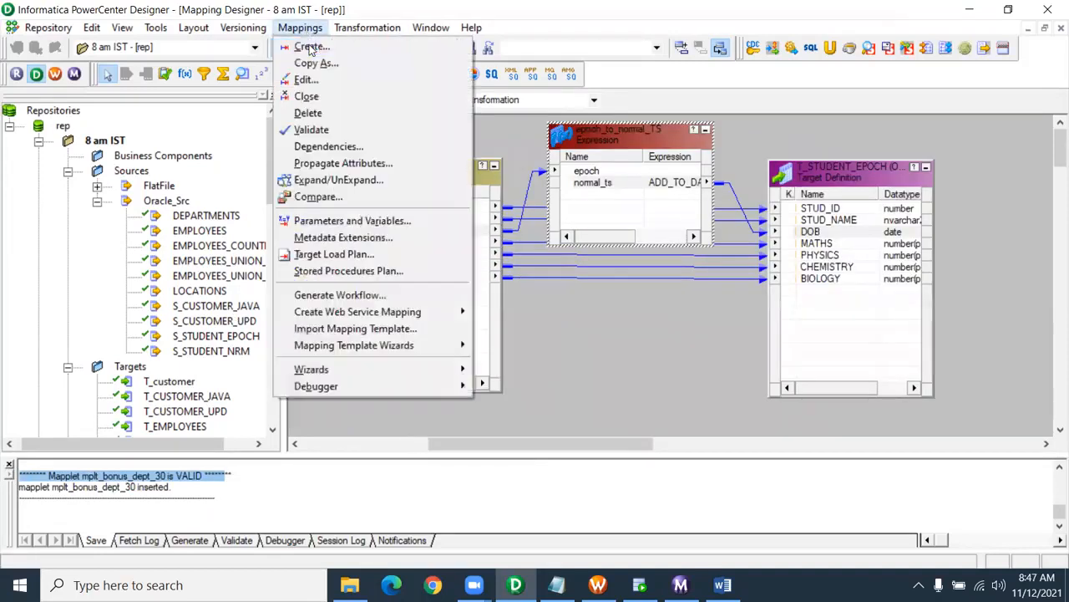
{"action": "left_click", "coordinate": [322, 45]}
{"action": "type", "text": "m_mapplet_bon"}
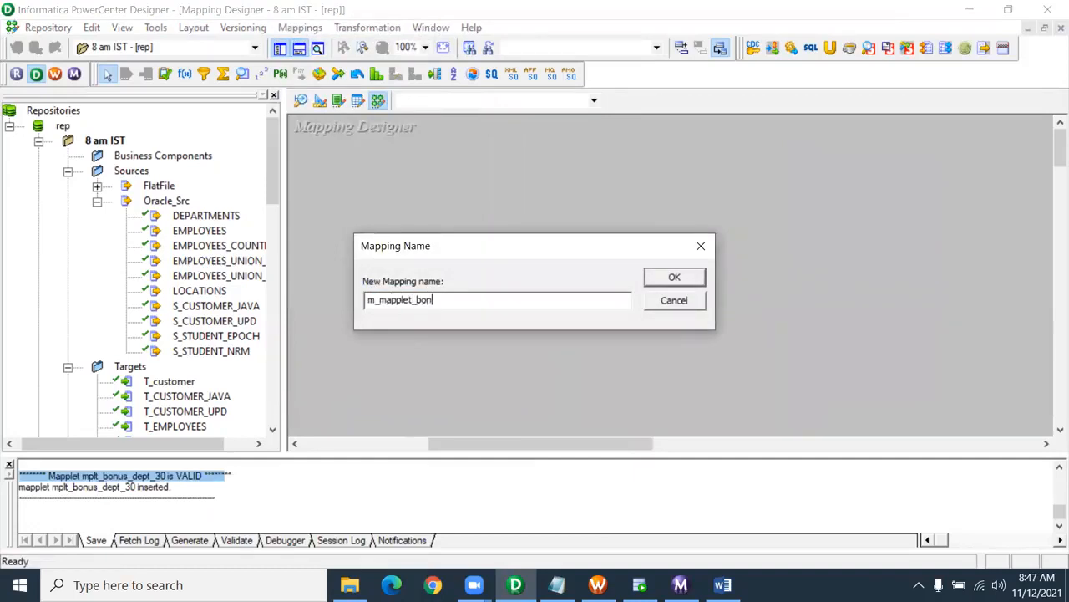
{"action": "type", "text": "us_salary"}
{"action": "key", "text": "Return"}
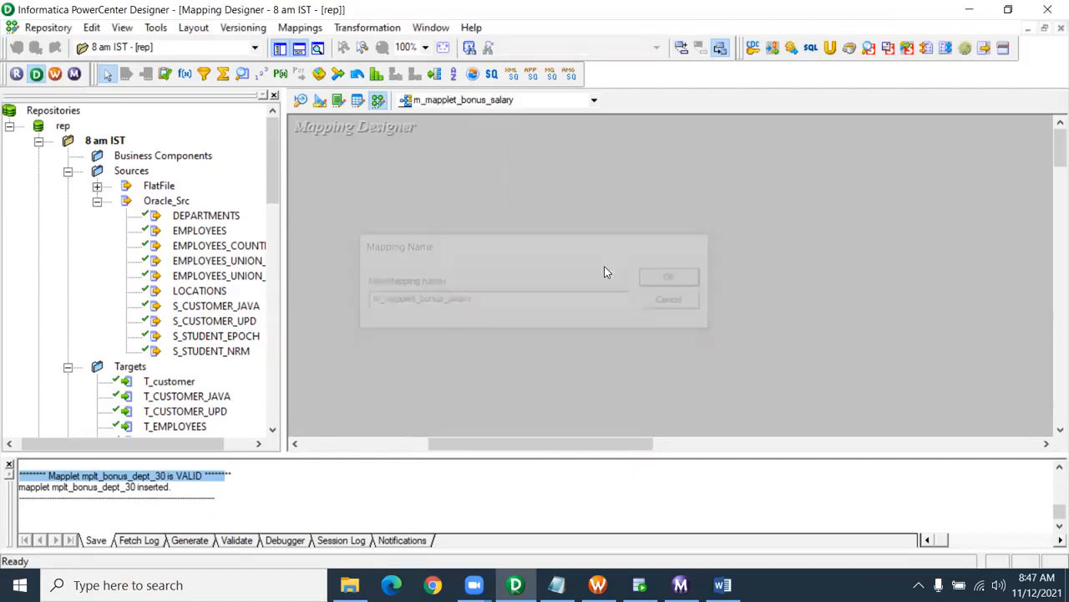
- Add the EMPLOYEES source and T_EMPLOYEES target to the mapping, enlarging them to show all ports
{"action": "left_click_drag", "start_coordinate": [199, 231], "coordinate": [337, 218]}
{"action": "scroll", "coordinate": [167, 334], "scroll_direction": "down", "scroll_amount": 3}
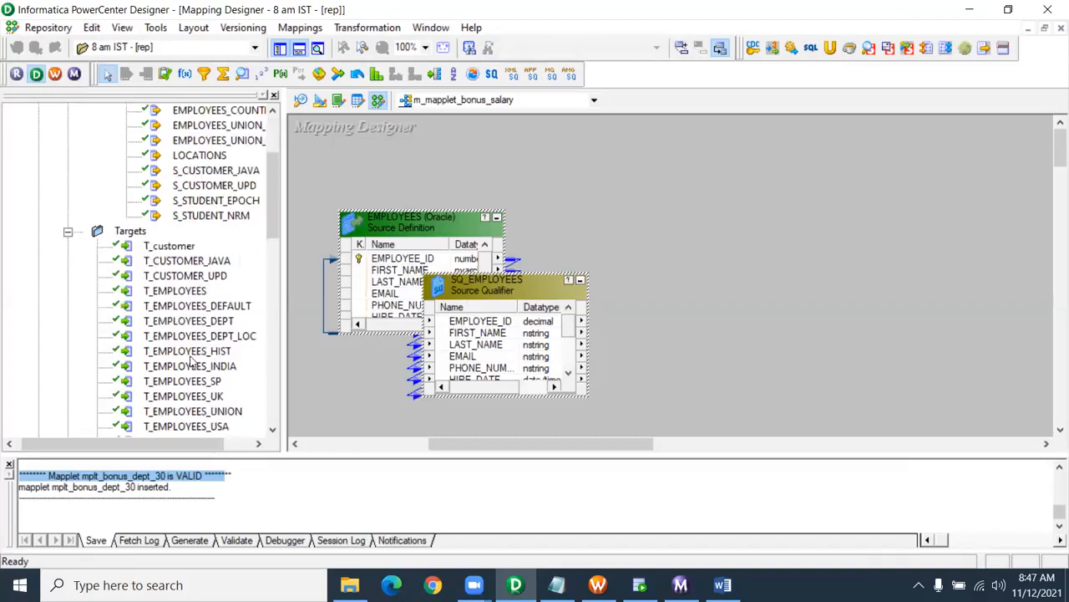
{"action": "left_click_drag", "start_coordinate": [174, 290], "coordinate": [664, 229]}
{"action": "left_click_drag", "start_coordinate": [815, 199], "coordinate": [815, 199]}
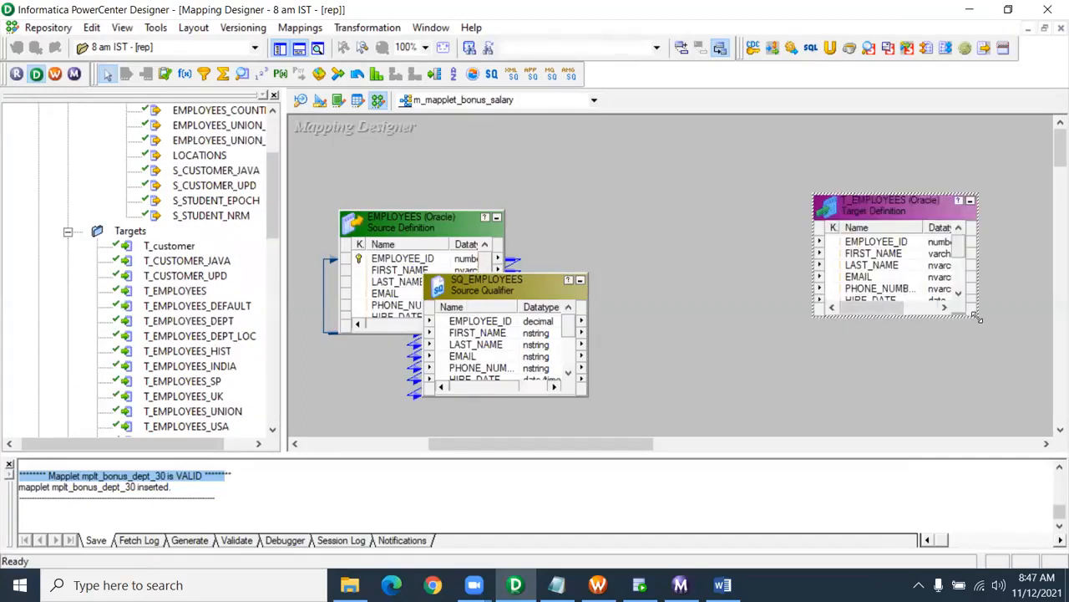
{"action": "left_click_drag", "start_coordinate": [979, 318], "coordinate": [1052, 433]}
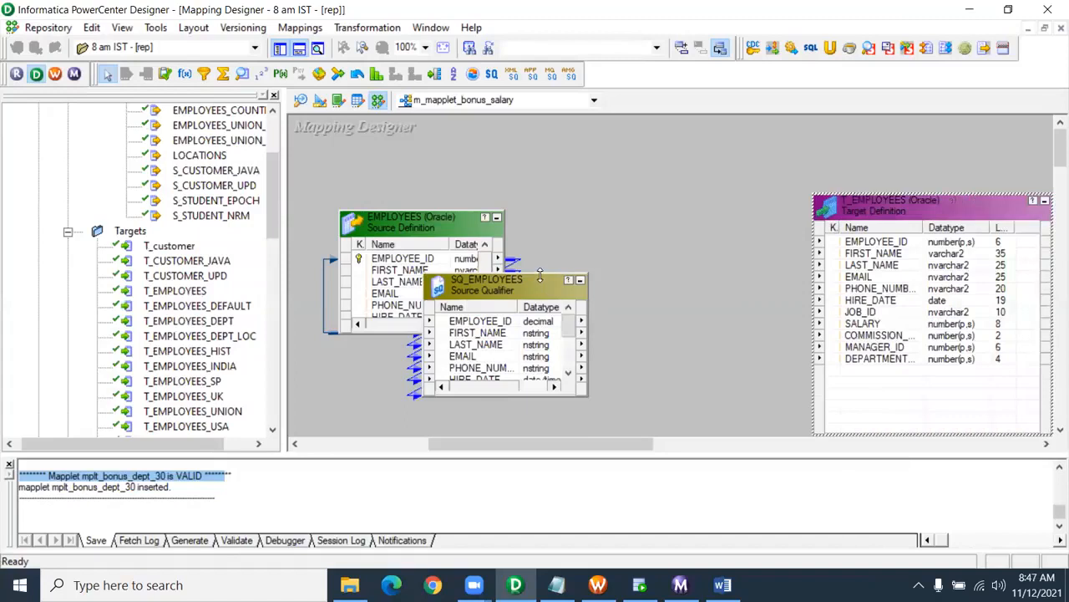
{"action": "left_click_drag", "start_coordinate": [540, 276], "coordinate": [540, 164]}
{"action": "left_click", "coordinate": [615, 196]}
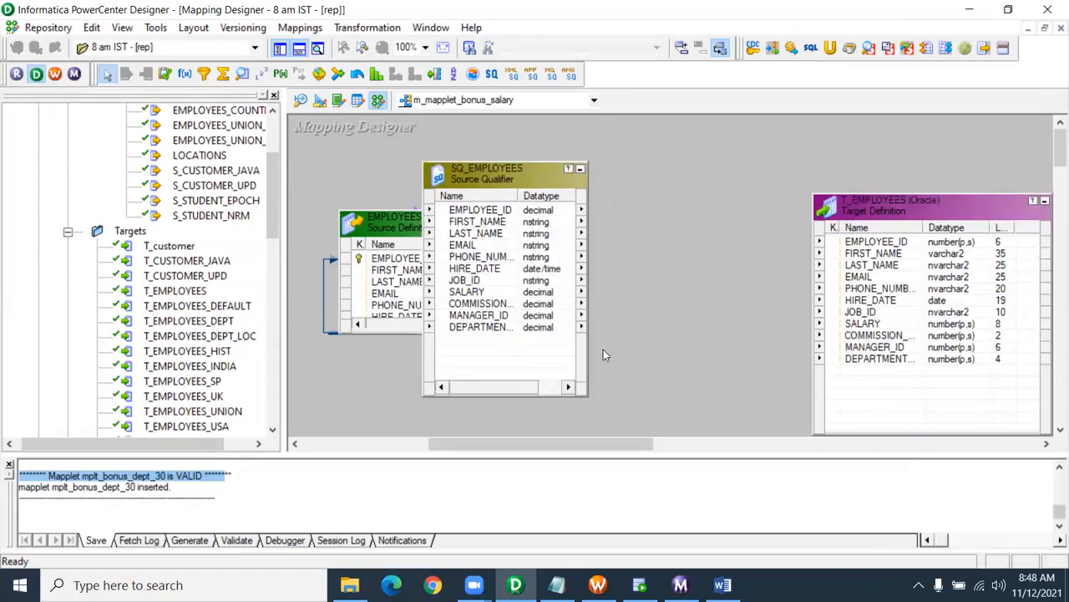
{"action": "scroll", "coordinate": [167, 292], "scroll_direction": "up", "scroll_amount": 3}
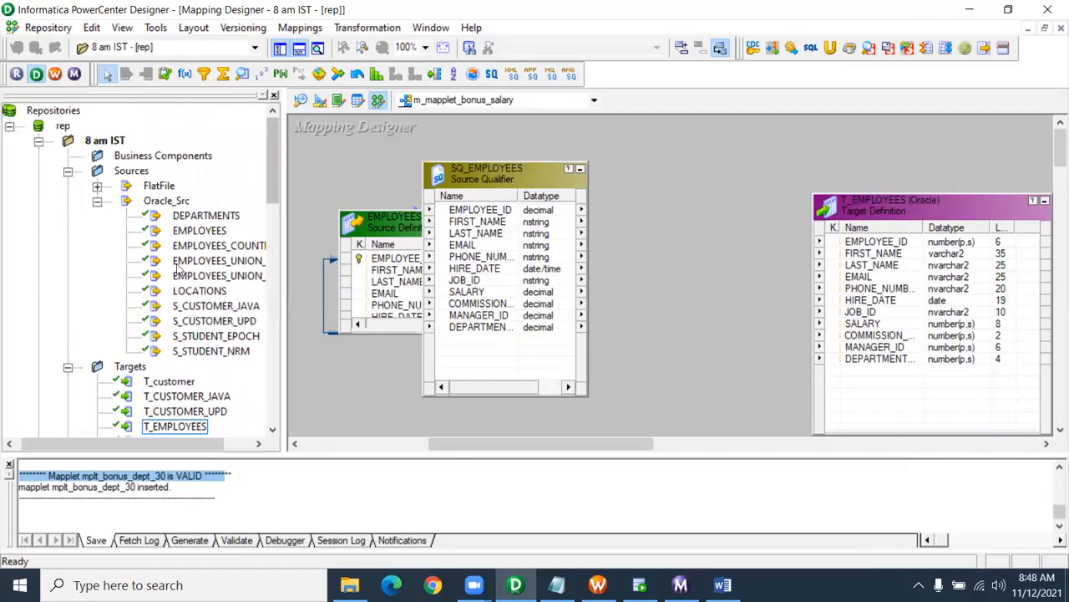
{"action": "left_click", "coordinate": [97, 201]}
{"action": "left_click", "coordinate": [68, 170]}
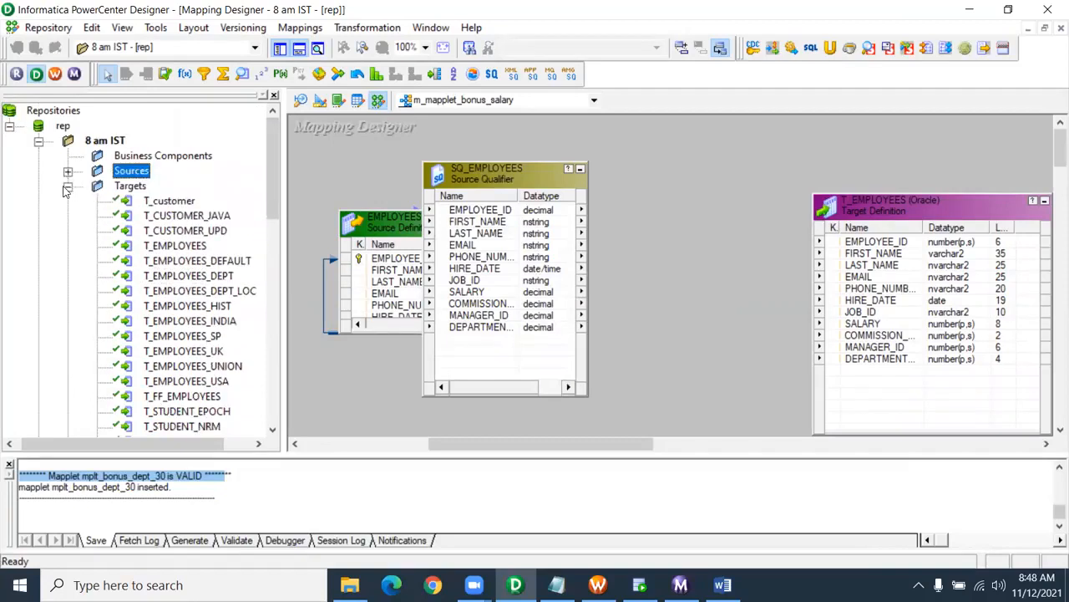
{"action": "left_click", "coordinate": [67, 186]}
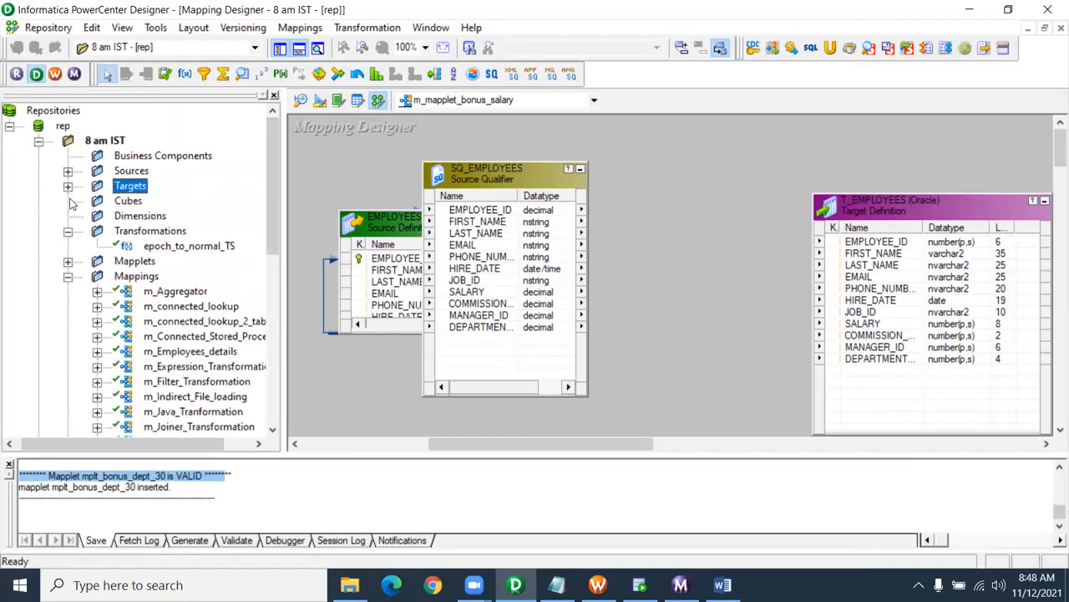
- Add mplt_bonus_dept_30 to the mapping and link all SQ_EMPLOYEES ports to its inputs
{"action": "double_click", "coordinate": [141, 263]}
{"action": "left_click_drag", "start_coordinate": [185, 277], "coordinate": [619, 167]}
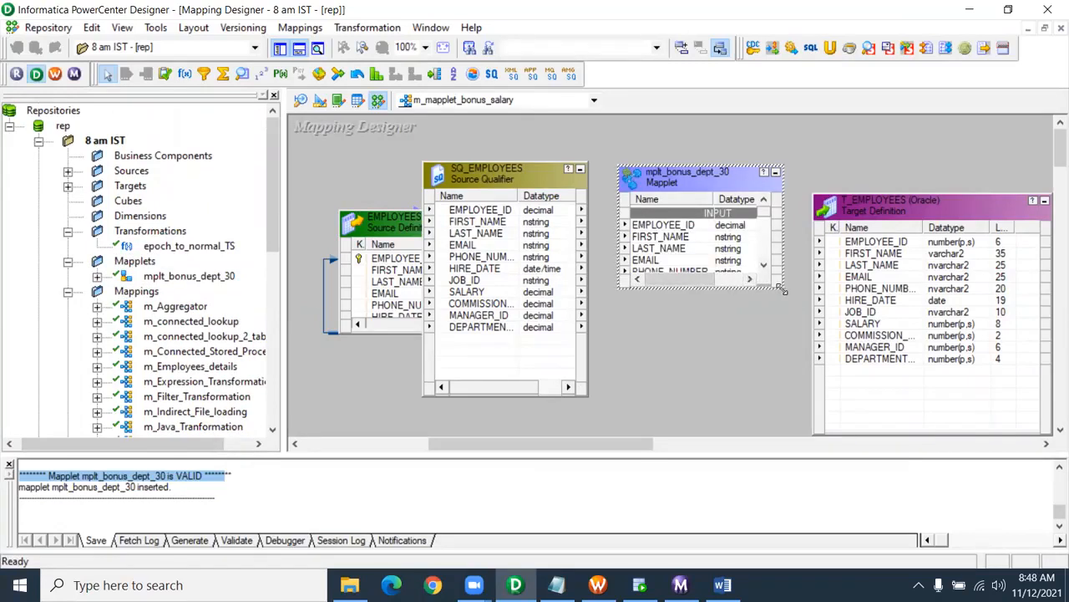
{"action": "left_click_drag", "start_coordinate": [781, 289], "coordinate": [781, 427]}
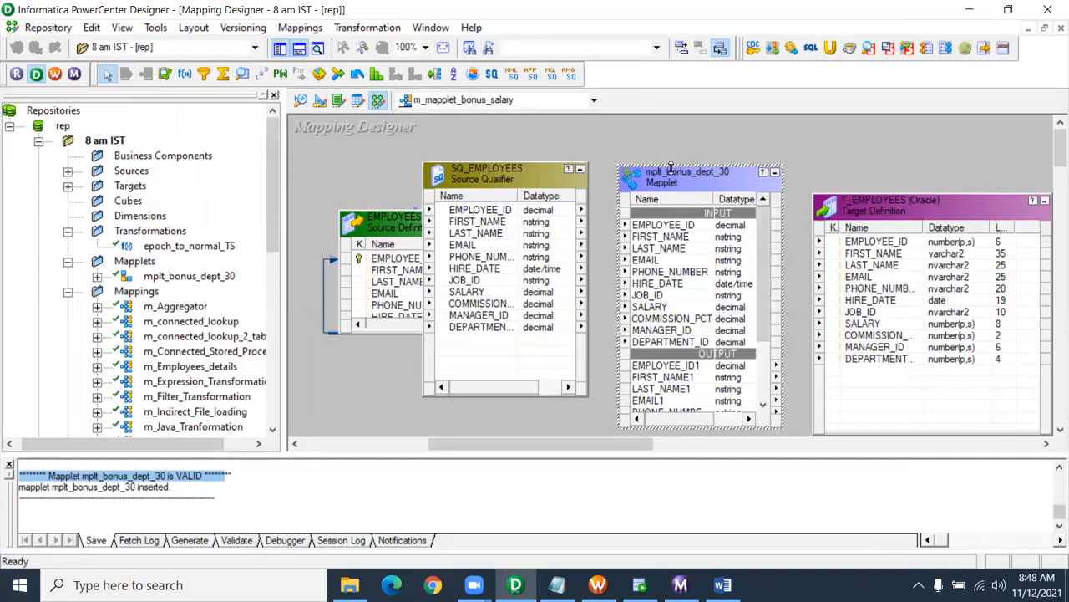
{"action": "left_click_drag", "start_coordinate": [670, 170], "coordinate": [670, 120]}
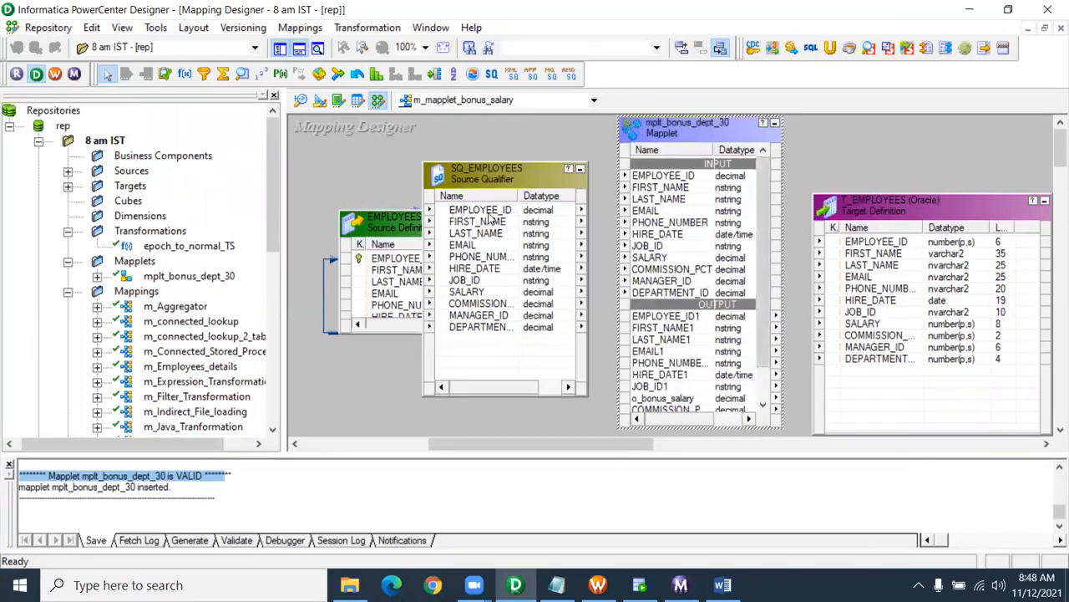
{"action": "left_click", "coordinate": [496, 298]}
{"action": "left_click", "coordinate": [493, 327], "text": "shift"}
{"action": "left_click_drag", "start_coordinate": [492, 211], "coordinate": [675, 177]}
{"action": "left_click_drag", "start_coordinate": [765, 261], "coordinate": [757, 352]}
- Link all mapplet output ports to T_EMPLOYEES and save the mapping
{"action": "left_click", "coordinate": [666, 281]}
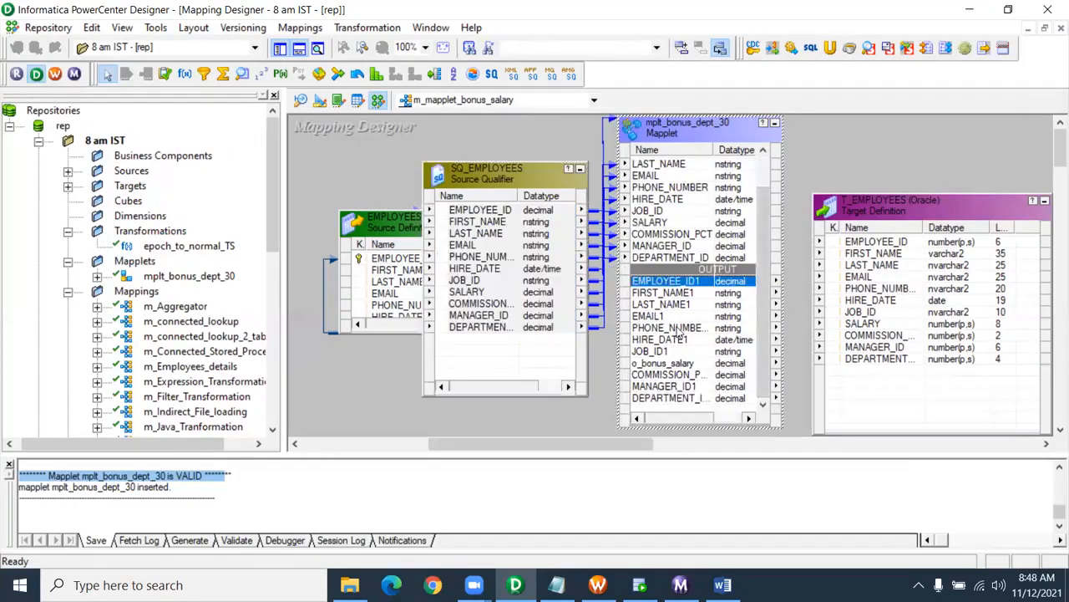
{"action": "left_click", "coordinate": [673, 399], "text": "shift"}
{"action": "left_click_drag", "start_coordinate": [673, 289], "coordinate": [881, 231]}
{"action": "left_click", "coordinate": [907, 211]}
{"action": "left_click_drag", "start_coordinate": [936, 209], "coordinate": [997, 205]}
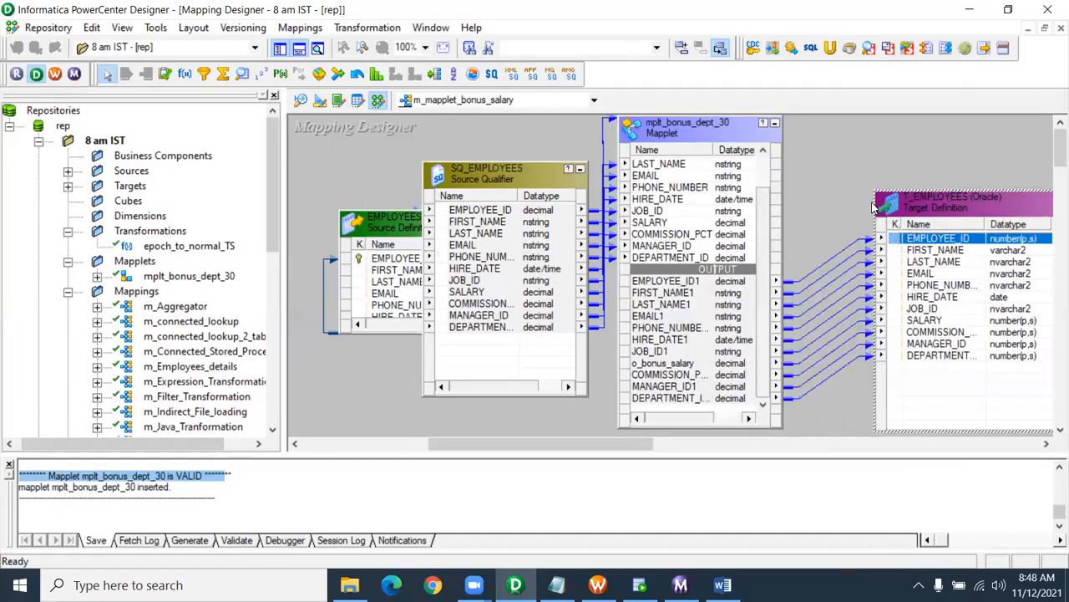
{"action": "left_click_drag", "start_coordinate": [766, 234], "coordinate": [764, 179]}
{"action": "left_click", "coordinate": [828, 192]}
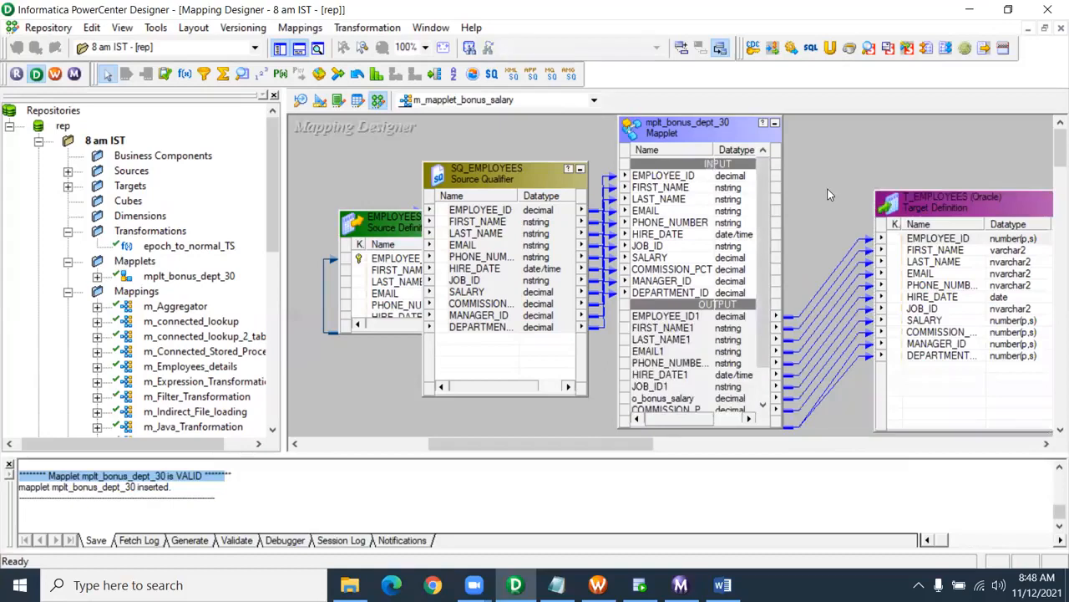
{"action": "key", "text": "ctrl+s"}
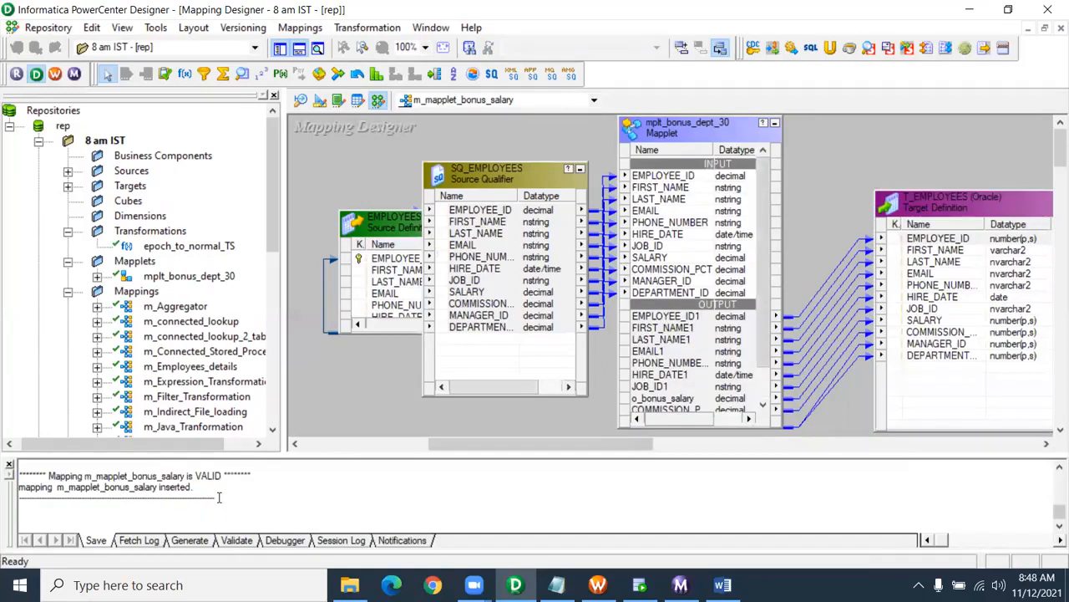
- Create a new workflow named wf_mapplet_bonus in Workflow Manager
{"action": "left_click", "coordinate": [598, 585]}
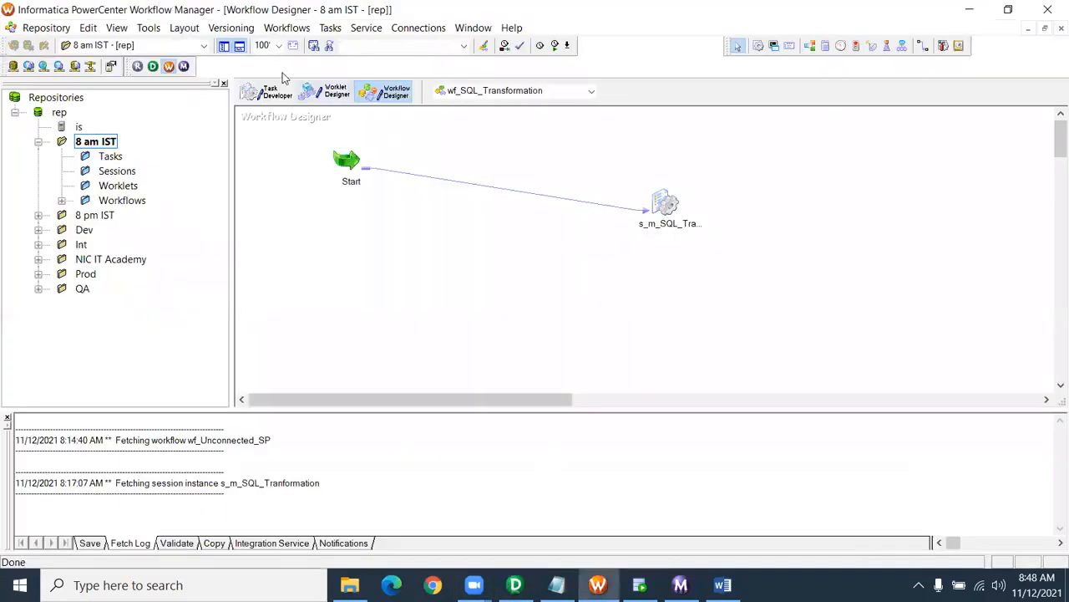
{"action": "left_click", "coordinate": [286, 27]}
{"action": "left_click", "coordinate": [292, 45]}
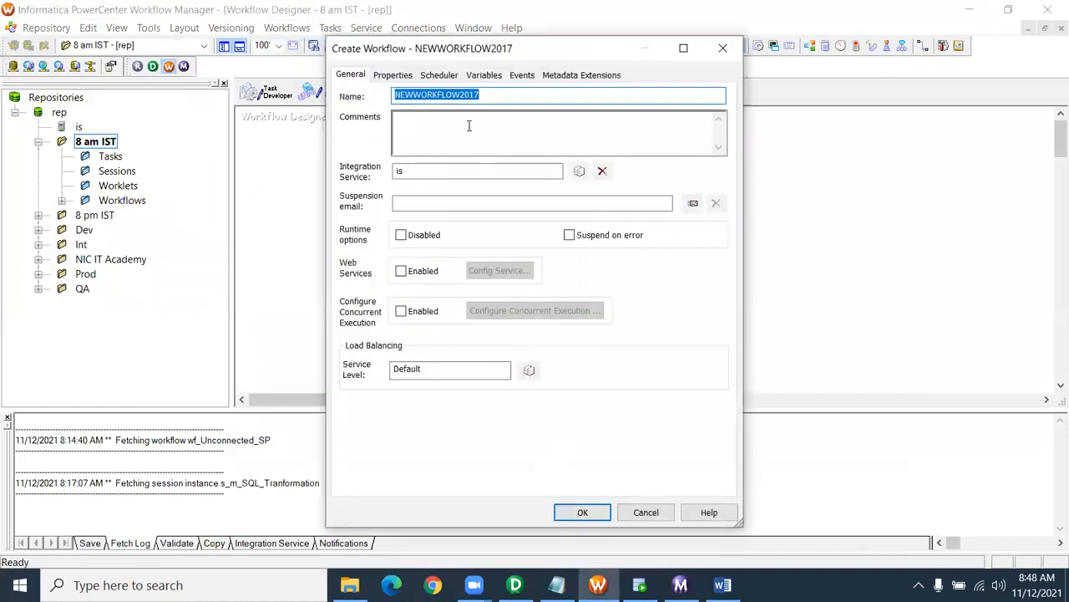
{"action": "type", "text": "wf_"}
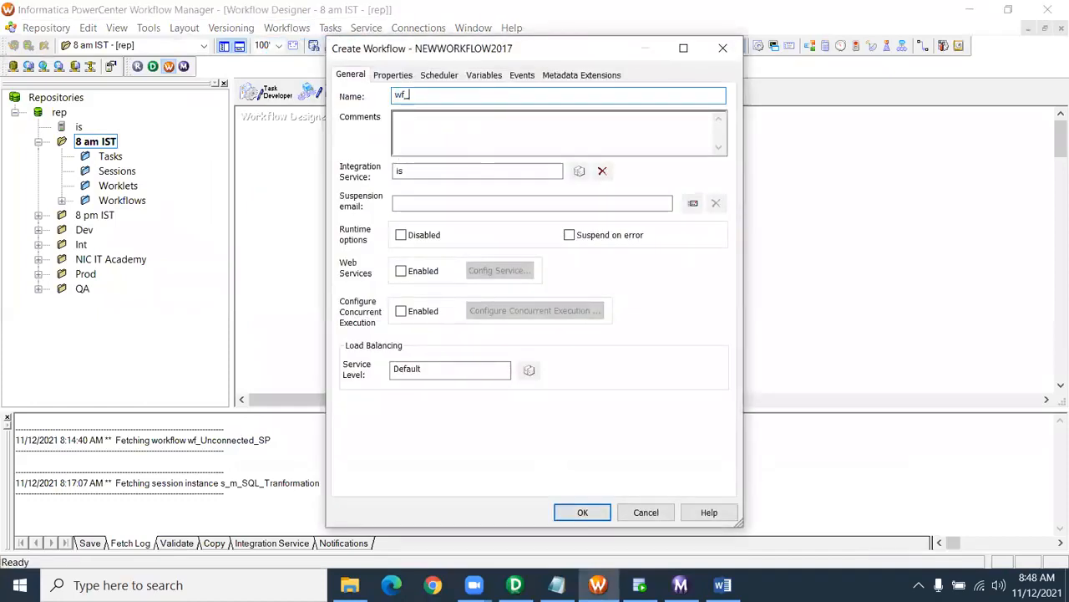
{"action": "type", "text": "mapplet"}
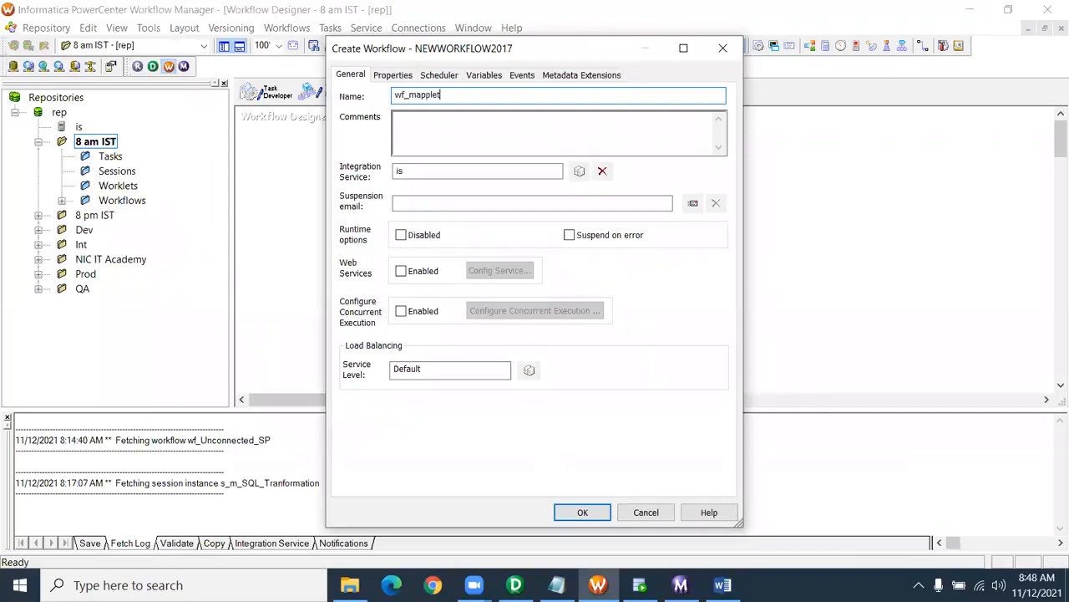
{"action": "type", "text": "_bonus"}
{"action": "key", "text": "Return"}
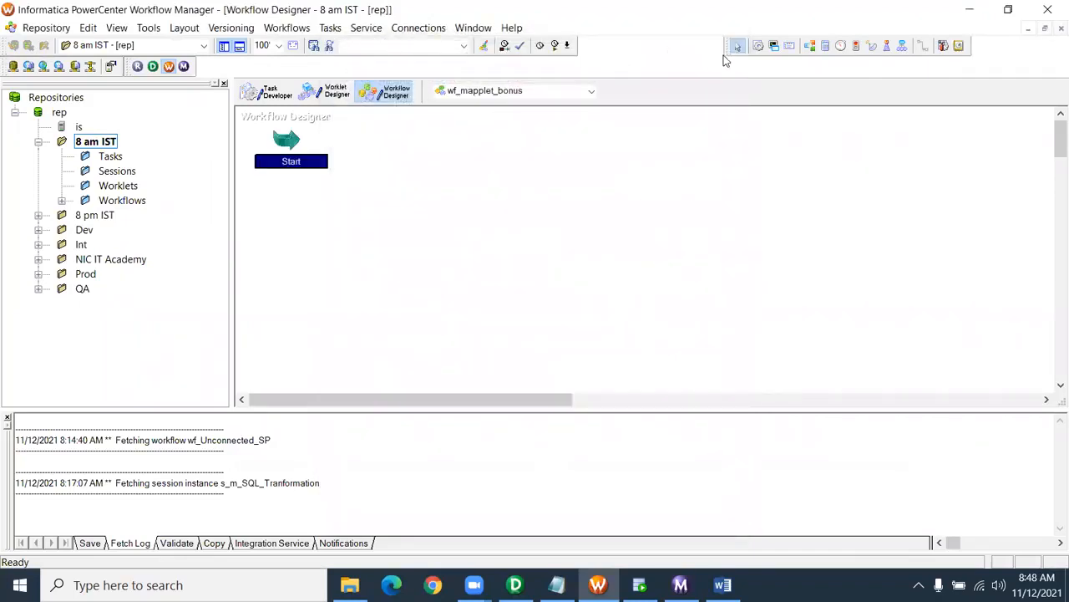
- Add a session for m_mapplet_bonus_salary and link it from the Start task
{"action": "left_click", "coordinate": [757, 45]}
{"action": "left_click", "coordinate": [471, 172]}
{"action": "scroll", "coordinate": [467, 275], "scroll_direction": "down", "scroll_amount": 2}
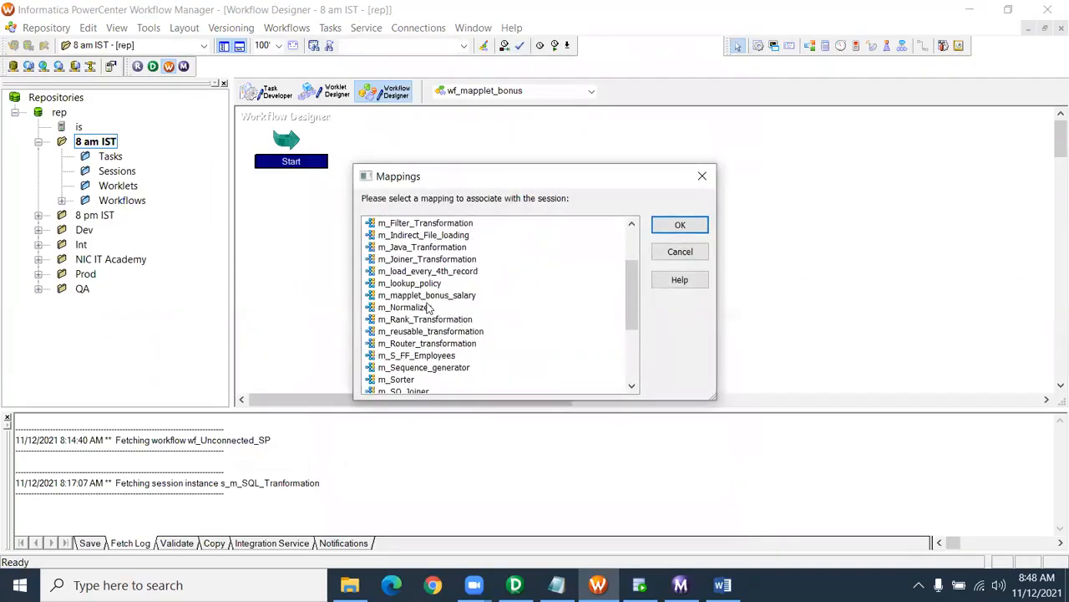
{"action": "left_click", "coordinate": [430, 308]}
{"action": "left_click", "coordinate": [449, 295]}
{"action": "left_click", "coordinate": [680, 225]}
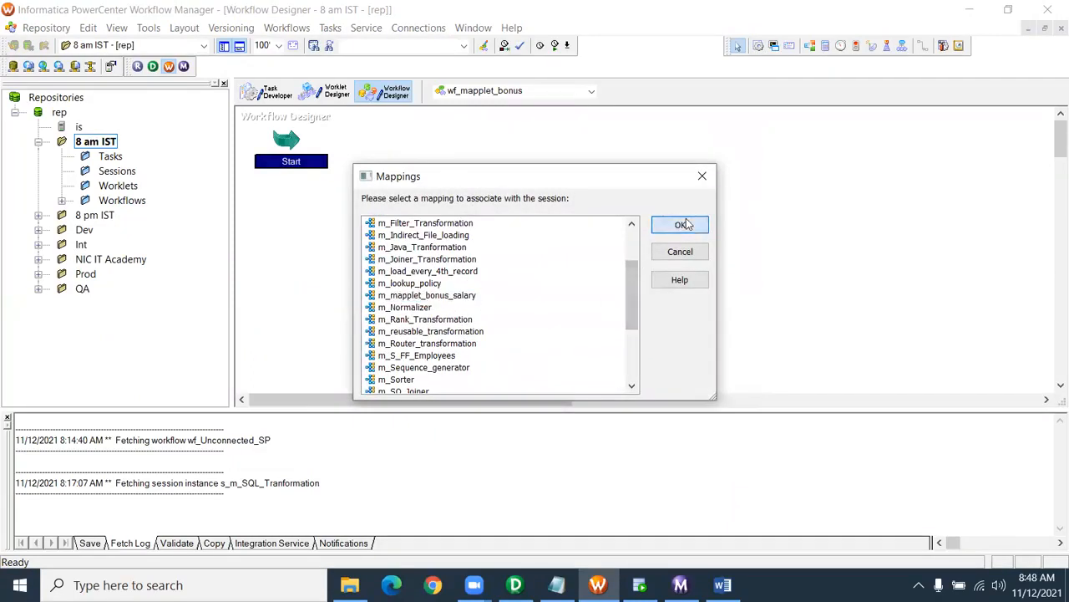
{"action": "left_click", "coordinate": [924, 48]}
{"action": "left_click_drag", "start_coordinate": [286, 140], "coordinate": [501, 182]}
- Set the session's T_EMPLOYEES target connection to Oracle_Tgt with Truncate target table enabled
{"action": "double_click", "coordinate": [503, 184]}
{"action": "left_click", "coordinate": [354, 60]}
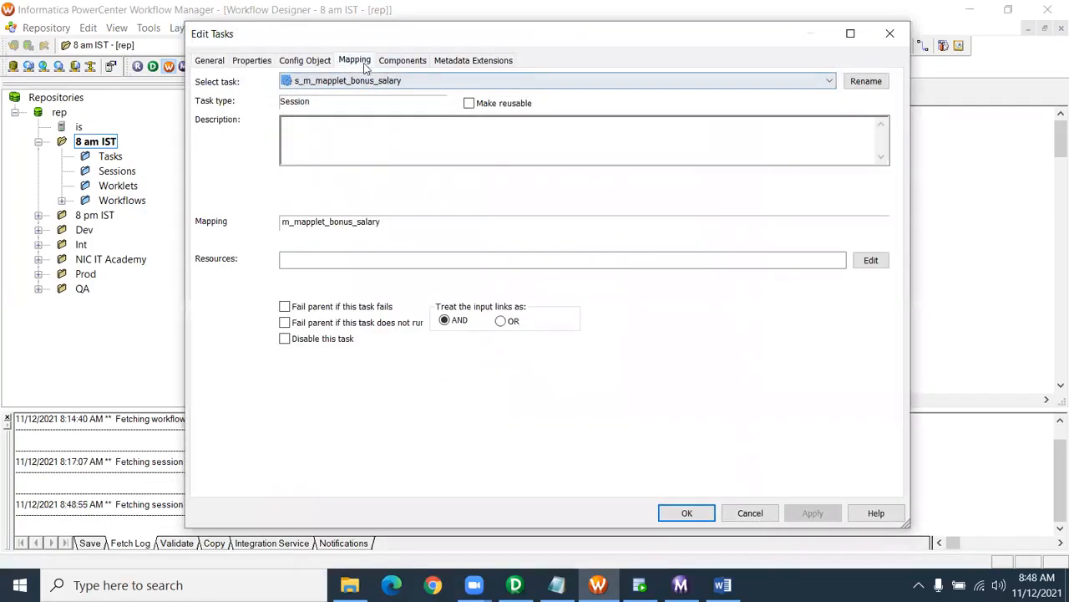
{"action": "left_click", "coordinate": [267, 182]}
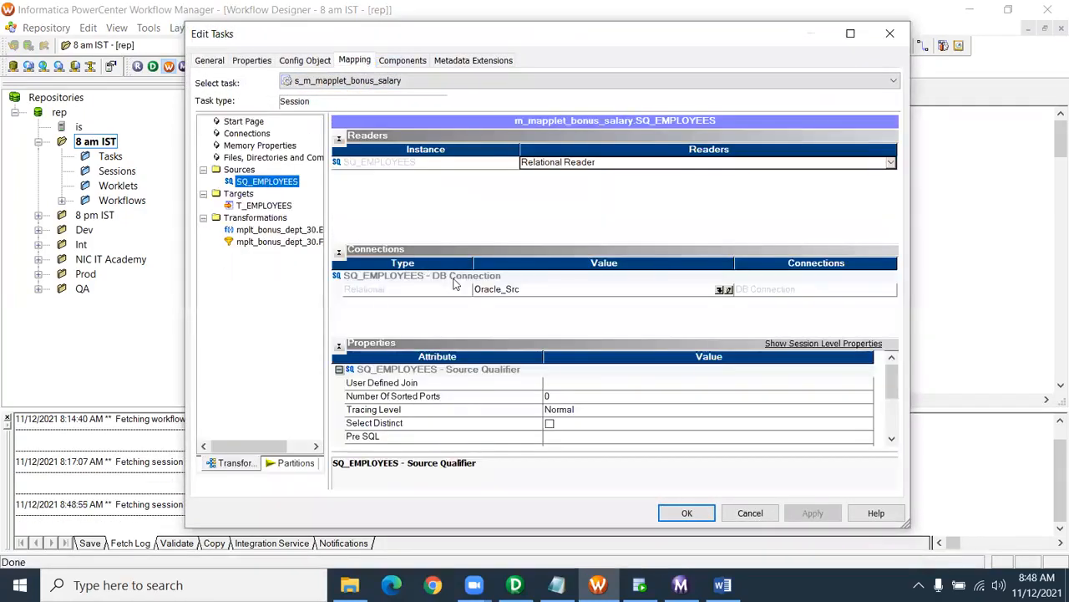
{"action": "left_click", "coordinate": [264, 204]}
{"action": "left_click", "coordinate": [716, 276]}
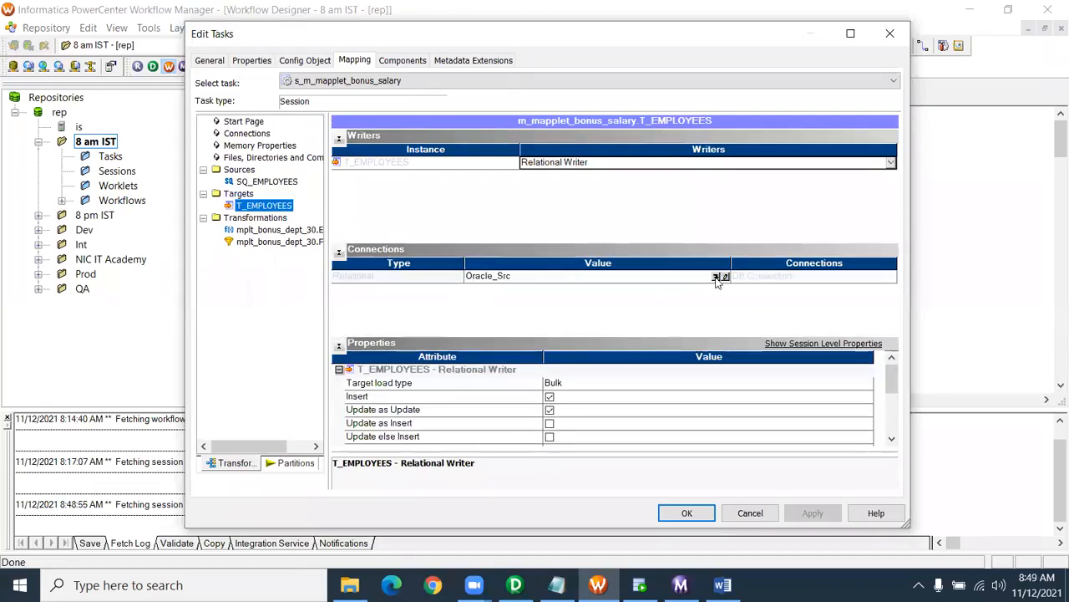
{"action": "left_click", "coordinate": [481, 290]}
{"action": "left_click", "coordinate": [636, 191]}
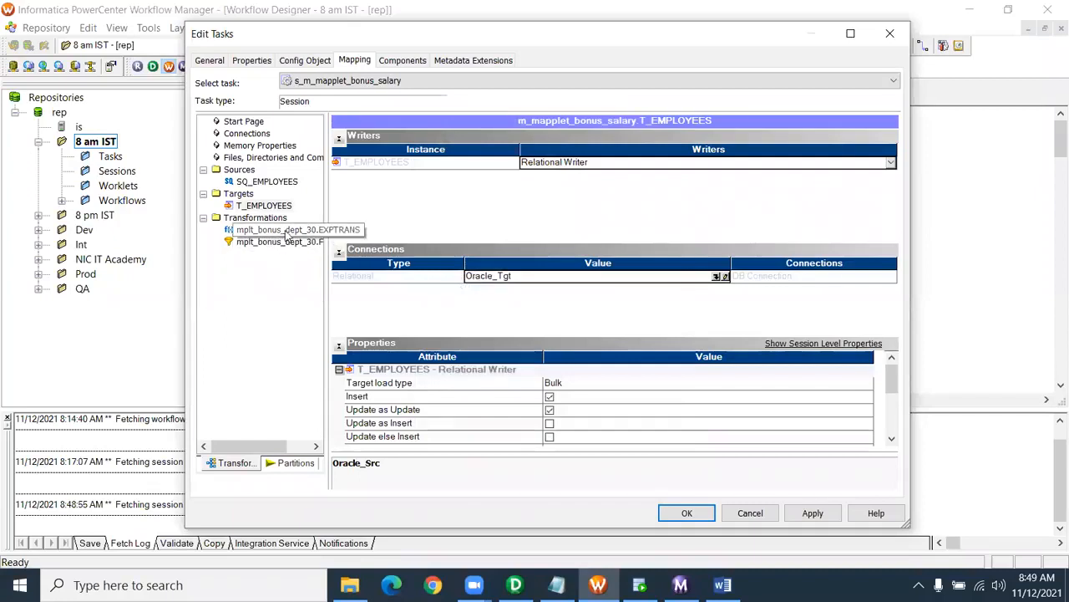
{"action": "scroll", "coordinate": [585, 412], "scroll_direction": "down", "scroll_amount": 2}
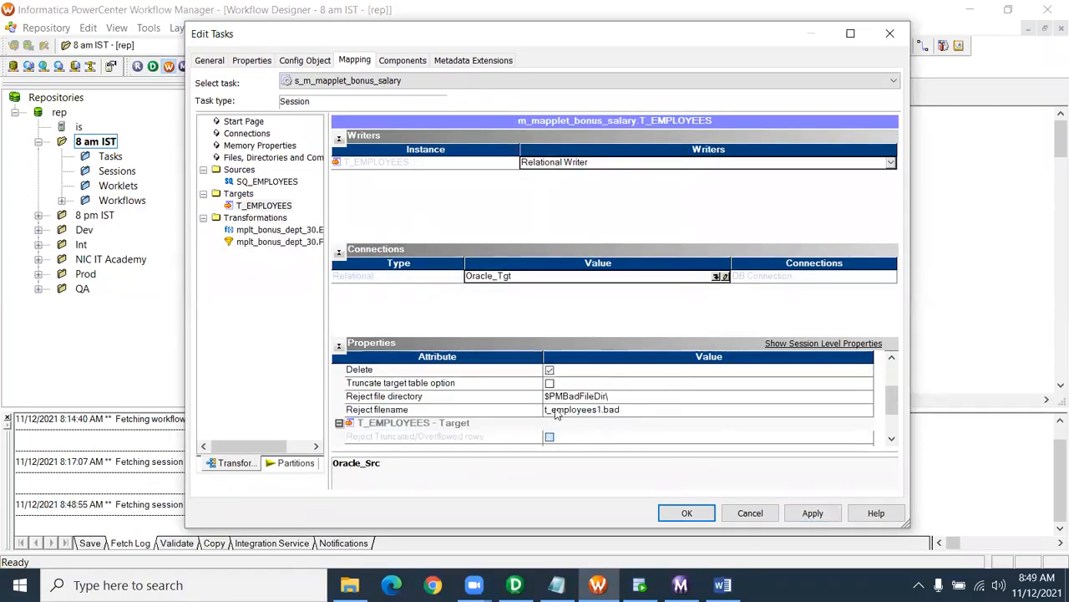
{"action": "left_click", "coordinate": [549, 383]}
{"action": "left_click", "coordinate": [810, 513]}
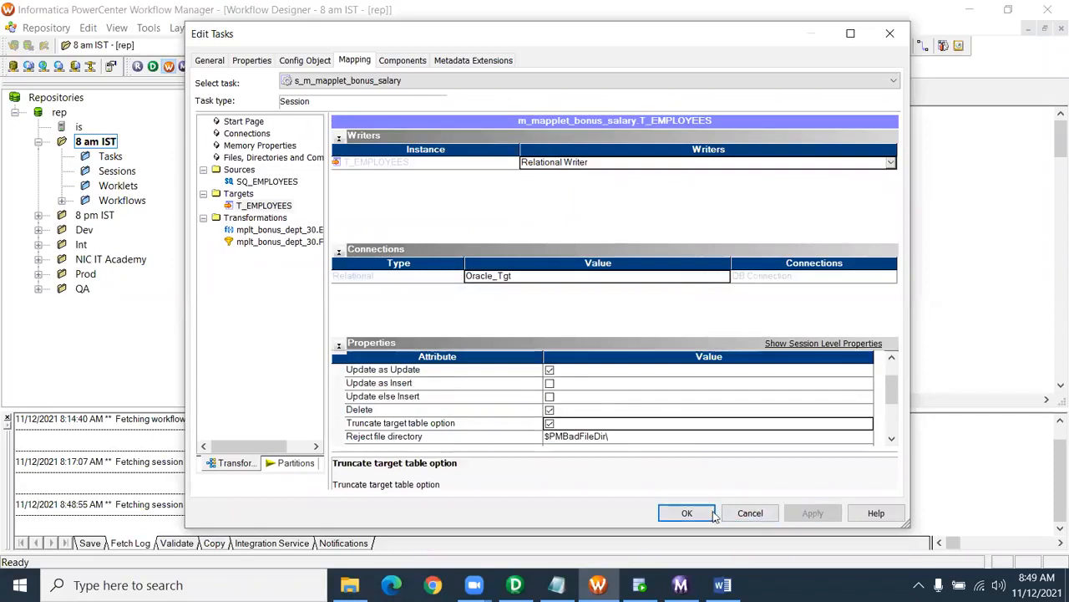
{"action": "left_click", "coordinate": [713, 515]}
- Save wf_mapplet_bonus, start the workflow, and return to SQL Developer
{"action": "key", "text": "ctrl+s"}
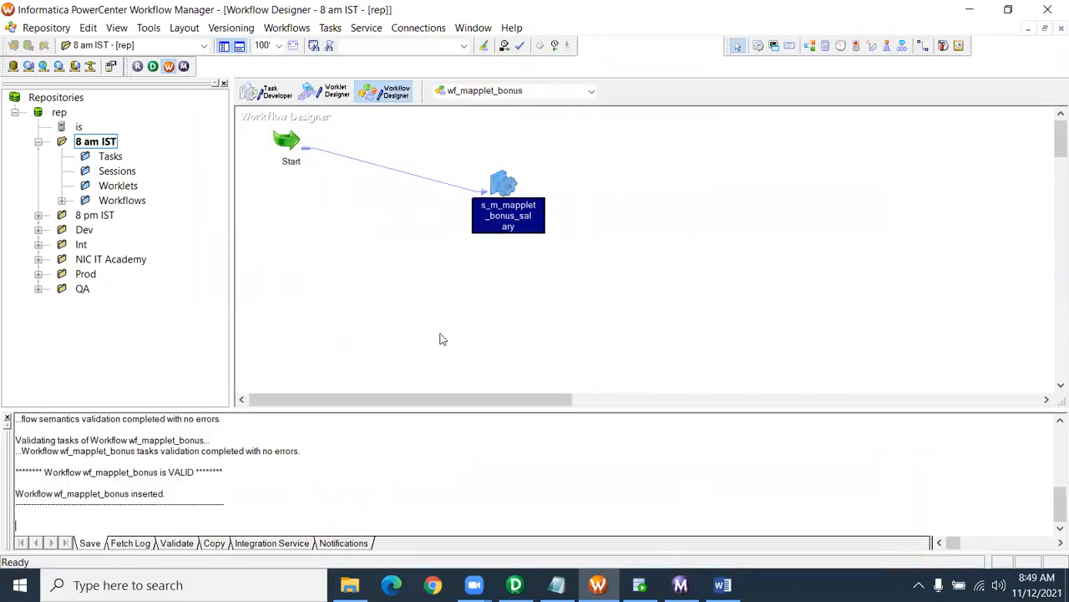
{"action": "right_click", "coordinate": [441, 338]}
{"action": "left_click", "coordinate": [500, 422]}
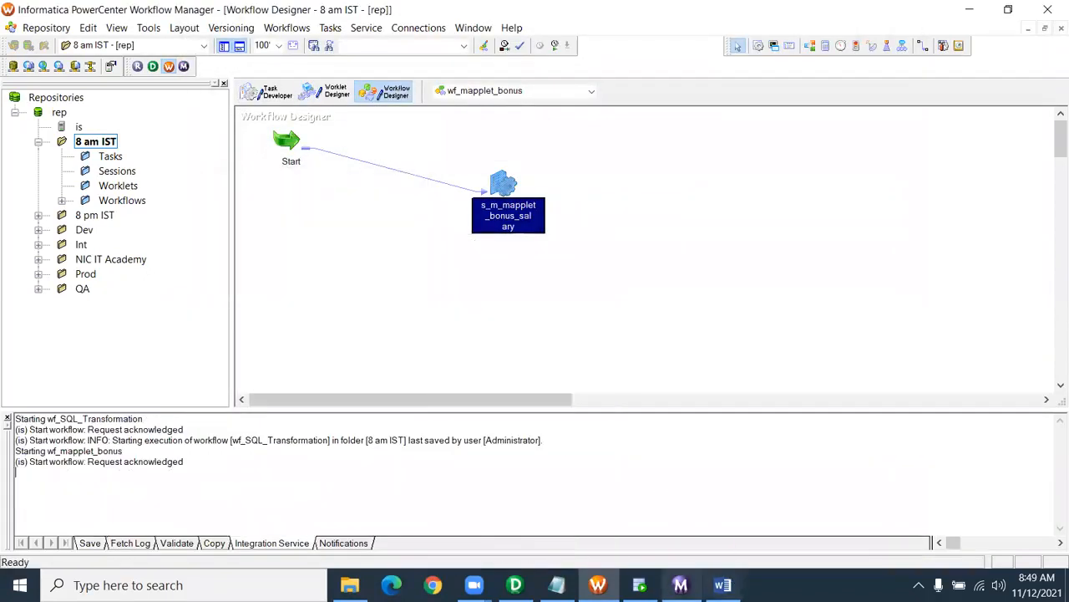
{"action": "left_click", "coordinate": [639, 585]}
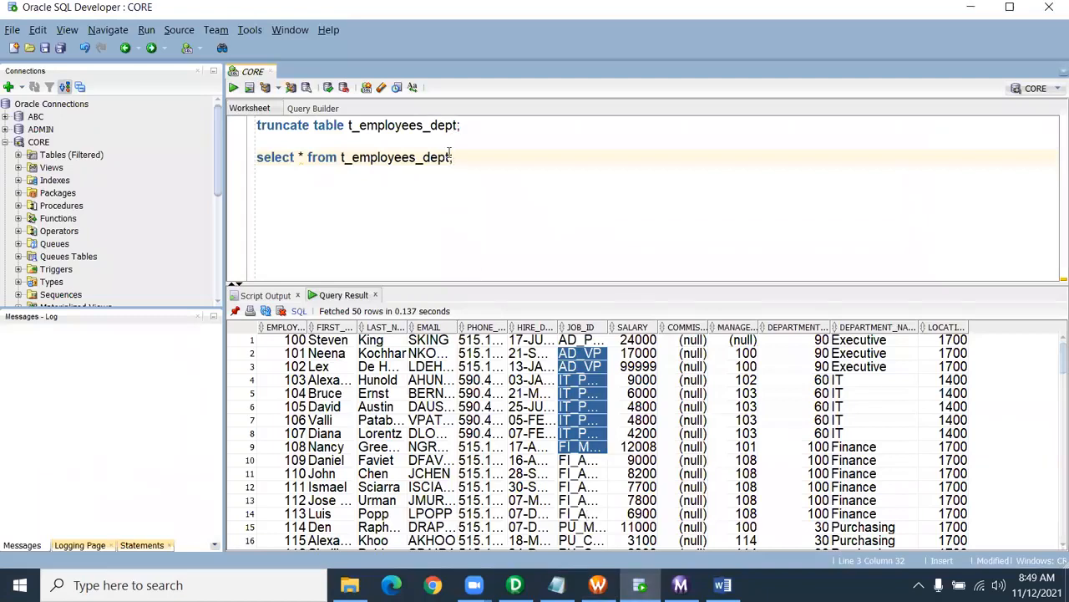
- Query t_employees and check the SALARY and DEPARTMENT_ID values of the loaded rows
{"action": "key", "text": "BackSpace"}
{"action": "key", "text": "BackSpace"}
{"action": "key", "text": "BackSpace"}
{"action": "key", "text": "BackSpace"}
{"action": "key", "text": "ctrl+Return"}
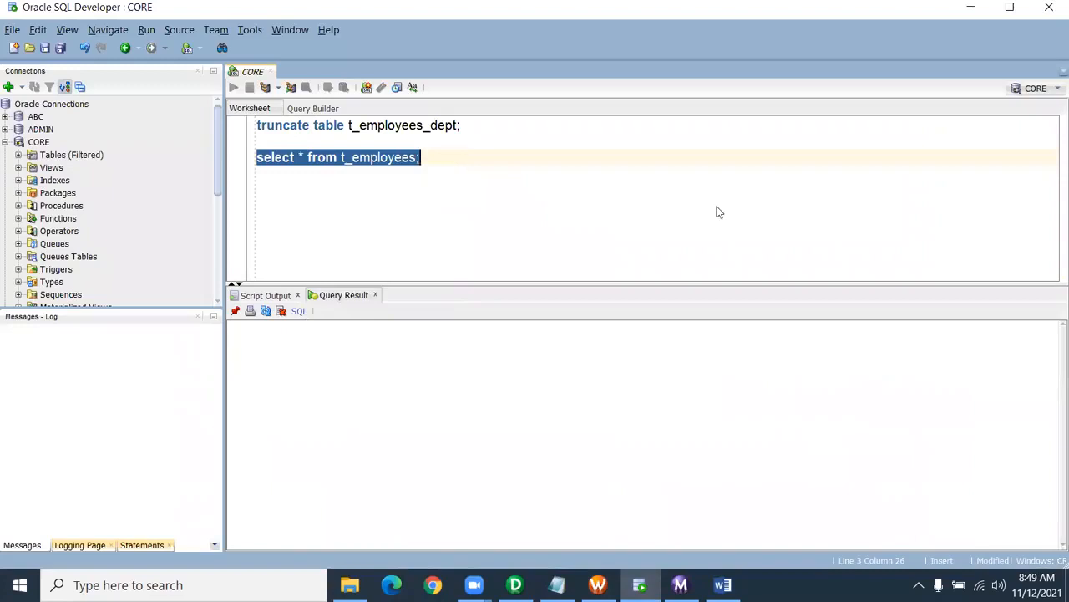
{"action": "left_click_drag", "start_coordinate": [792, 548], "coordinate": [1035, 547]}
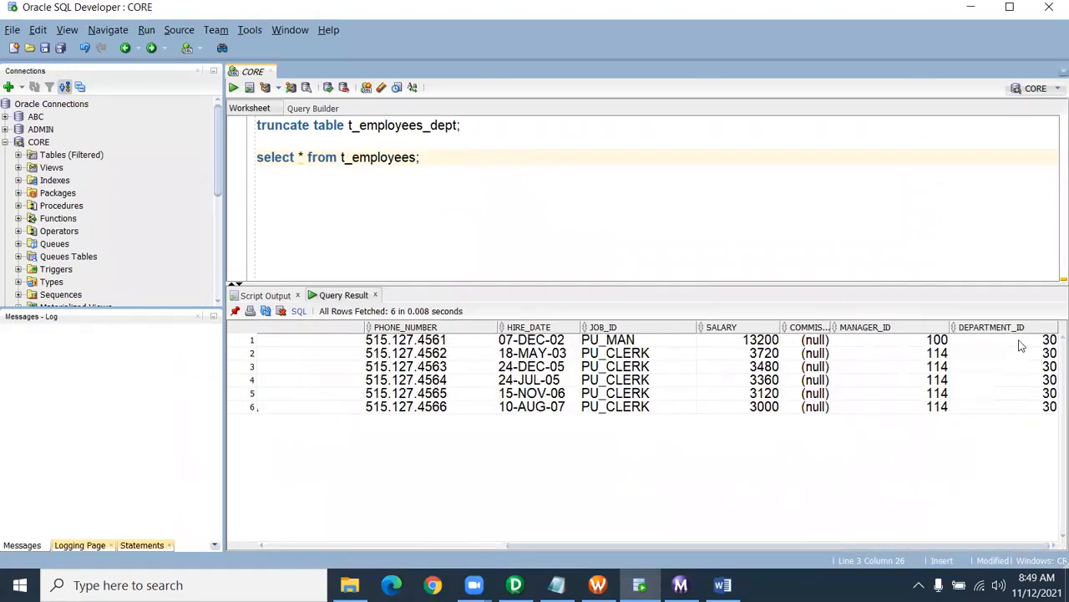
{"action": "left_click_drag", "start_coordinate": [1020, 345], "coordinate": [1017, 410]}
{"action": "left_click_drag", "start_coordinate": [745, 349], "coordinate": [740, 410]}
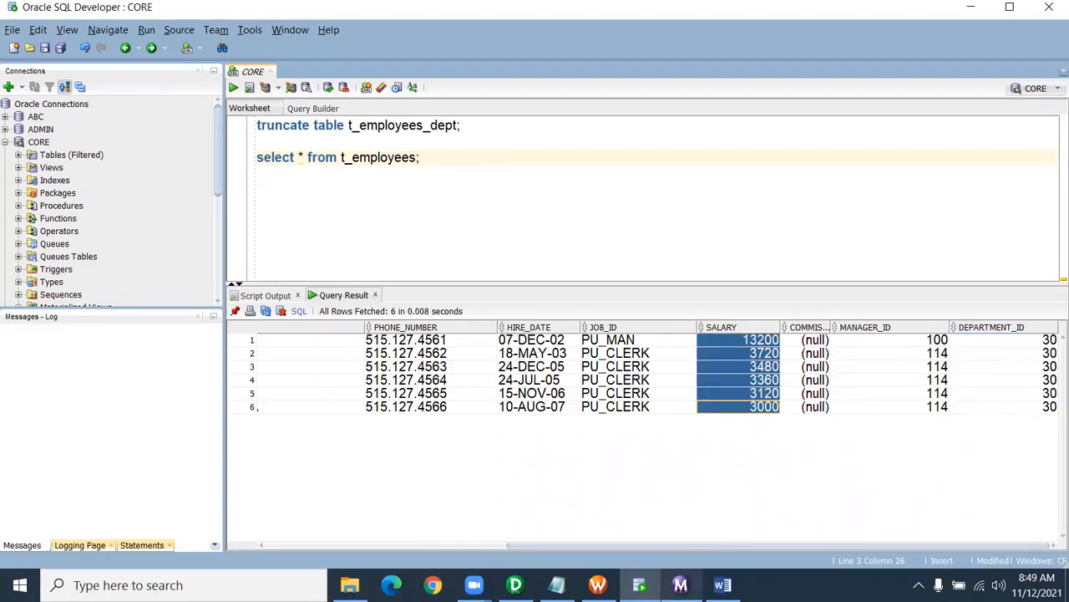
{"action": "left_click", "coordinate": [681, 585]}
{"action": "left_click", "coordinate": [681, 585]}
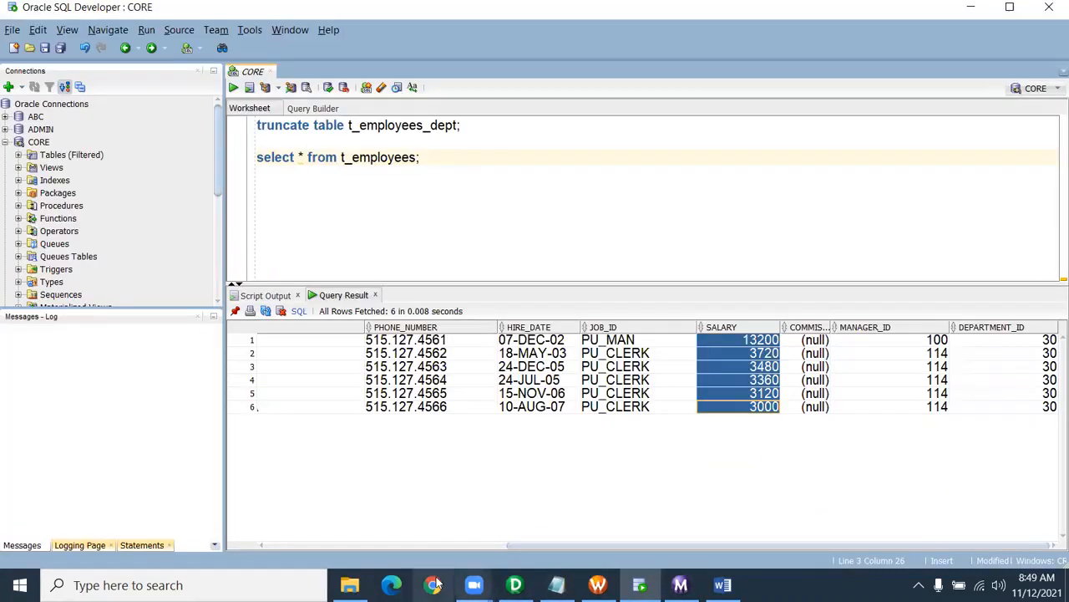
- Open the mapplet notes document from the D:\Informatica folder in Word
{"action": "left_click", "coordinate": [350, 585]}
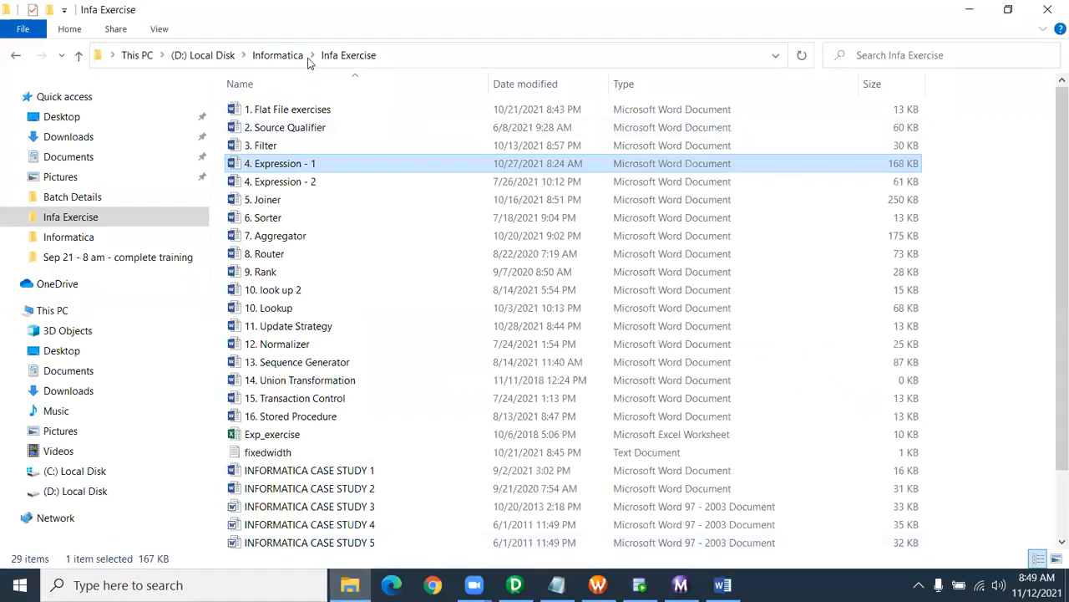
{"action": "left_click", "coordinate": [284, 57]}
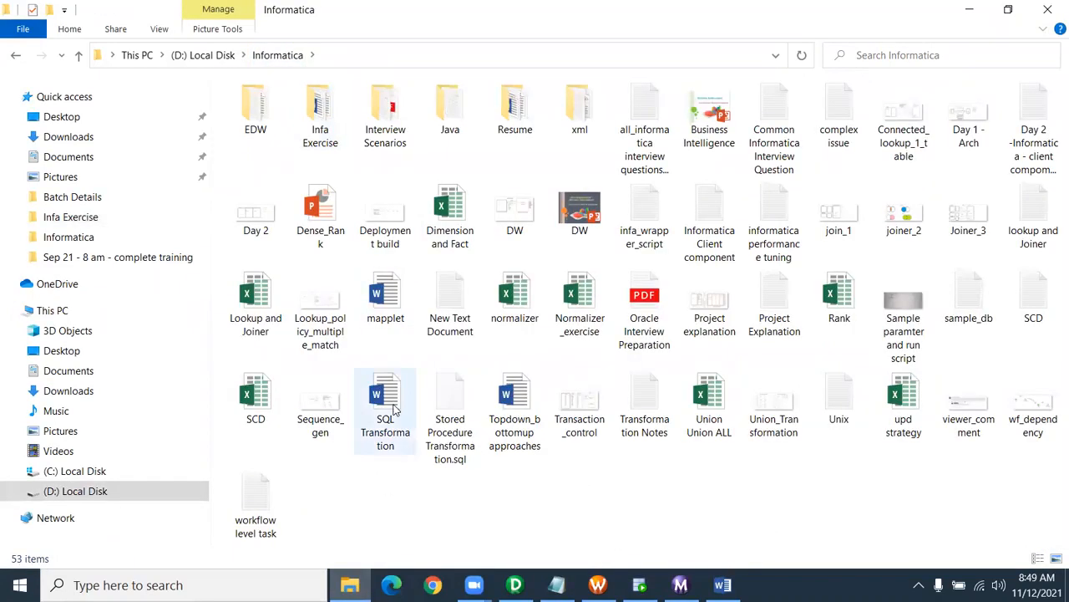
{"action": "double_click", "coordinate": [386, 301]}
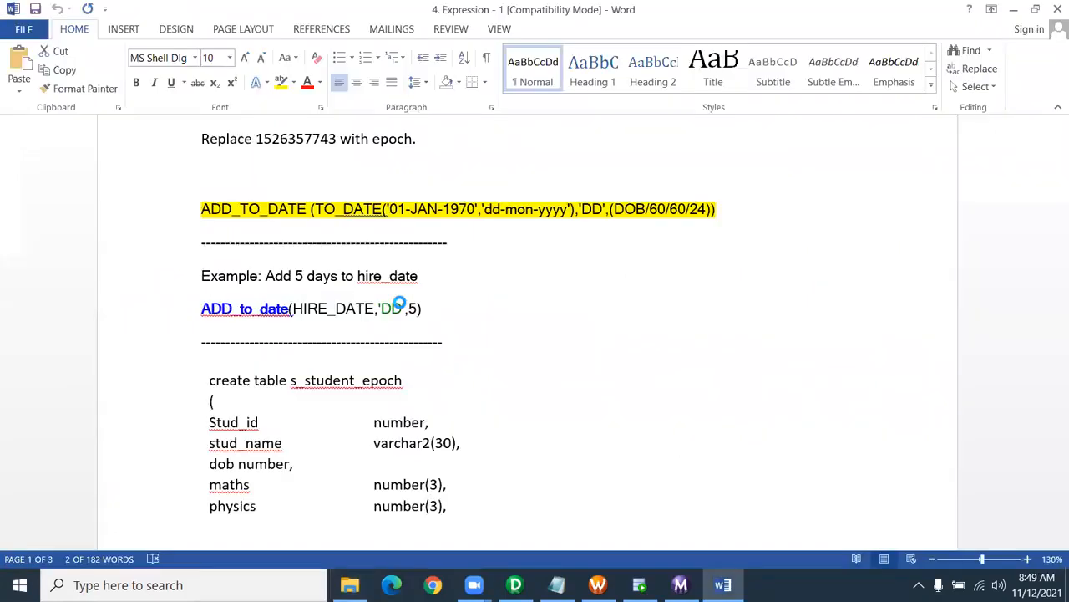
- Scroll through the mapplet diagram showing FLAGS ports routed through a Java BITAND transformation
{"action": "scroll", "coordinate": [507, 255], "scroll_direction": "down", "scroll_amount": 3}
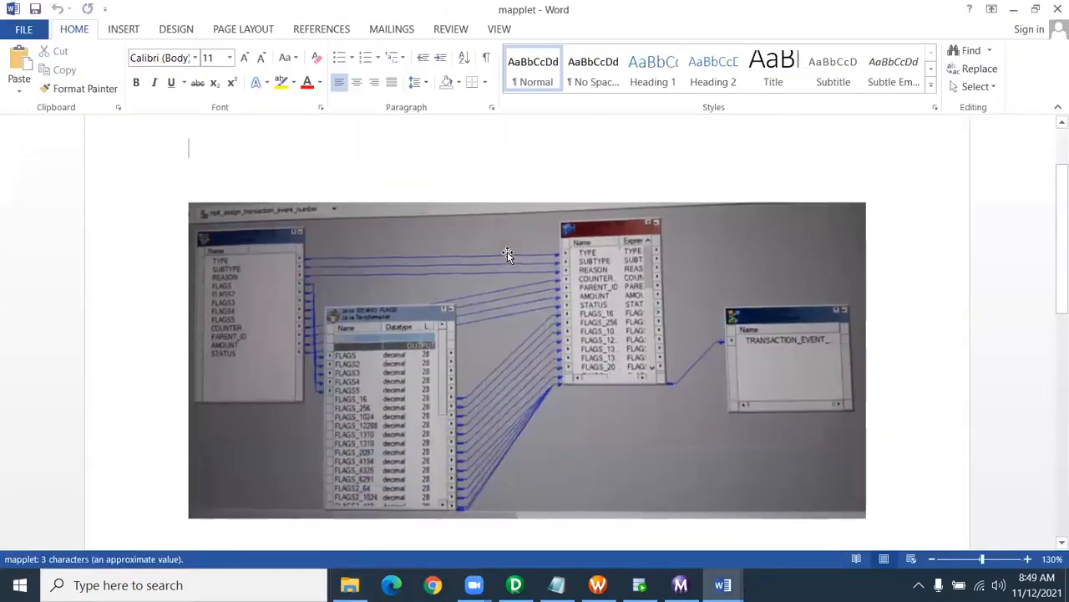
{"action": "scroll", "coordinate": [777, 385], "scroll_direction": "up", "scroll_amount": 5, "text": "ctrl"}
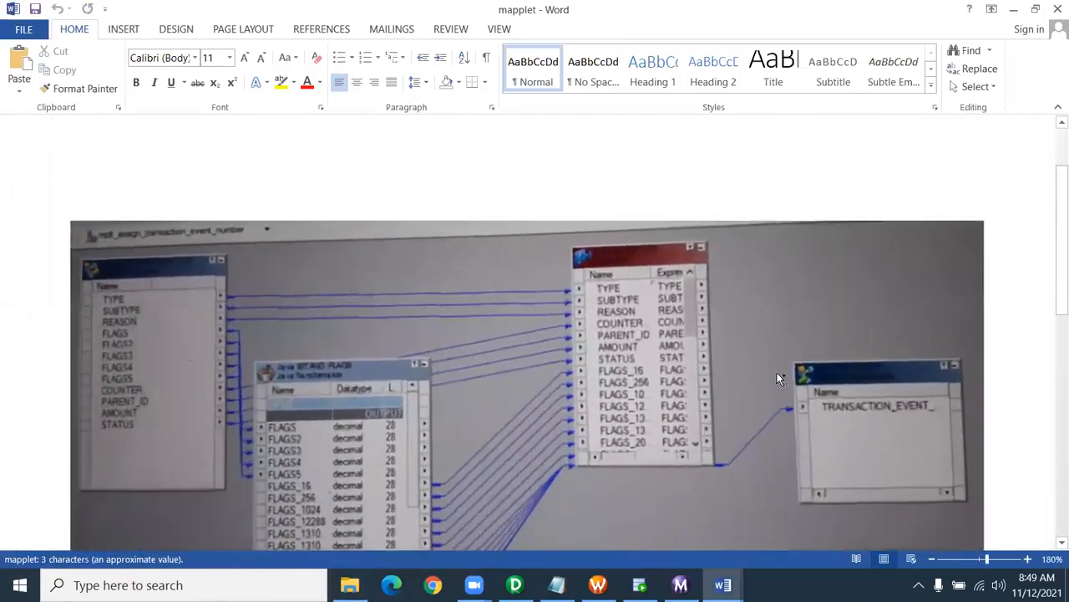
{"action": "scroll", "coordinate": [775, 374], "scroll_direction": "down", "scroll_amount": 2}
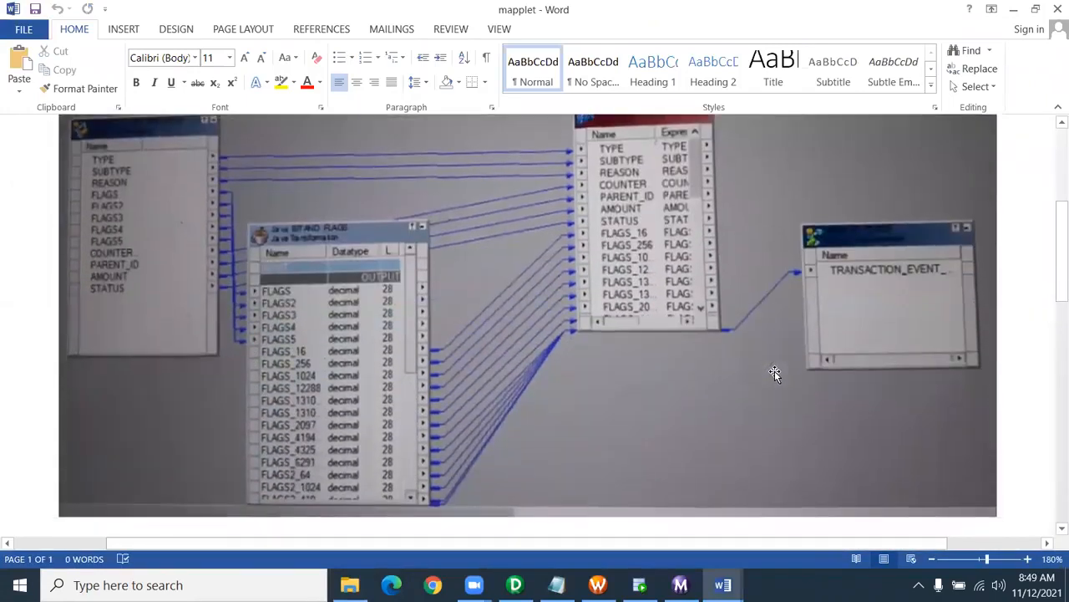
{"action": "scroll", "coordinate": [1051, 246], "scroll_direction": "up", "scroll_amount": 1}
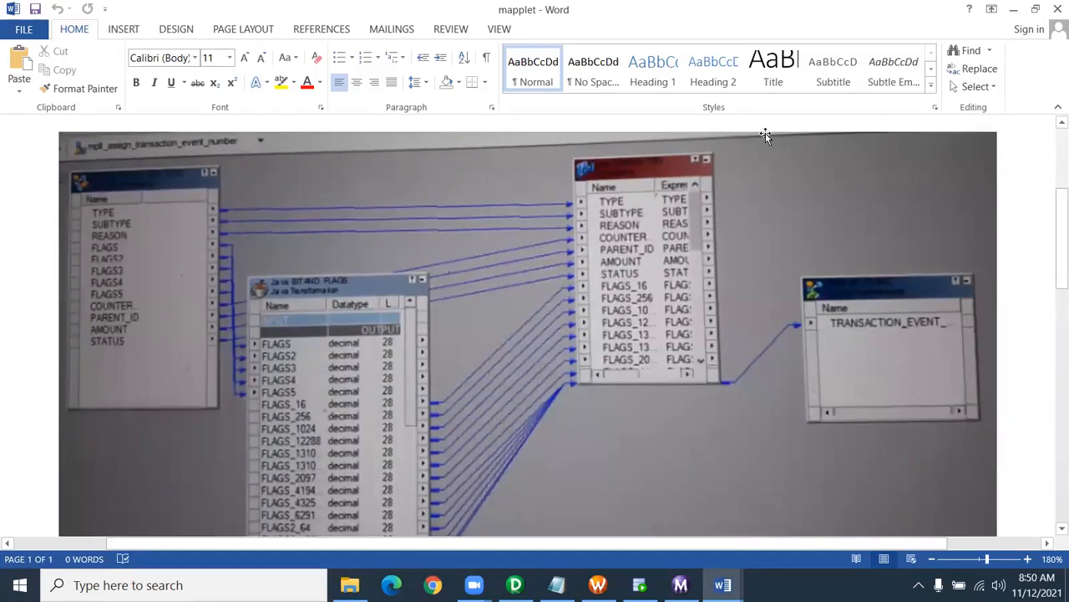
{"action": "scroll", "coordinate": [1051, 234], "scroll_direction": "down", "scroll_amount": 1}
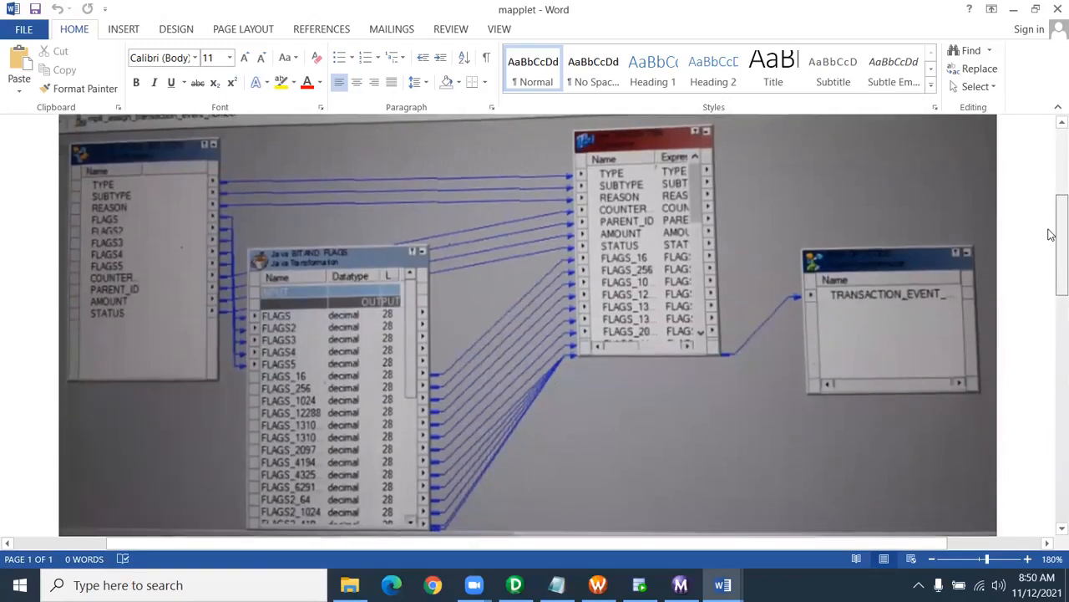
{"action": "scroll", "coordinate": [1051, 234], "scroll_direction": "down", "scroll_amount": 2}
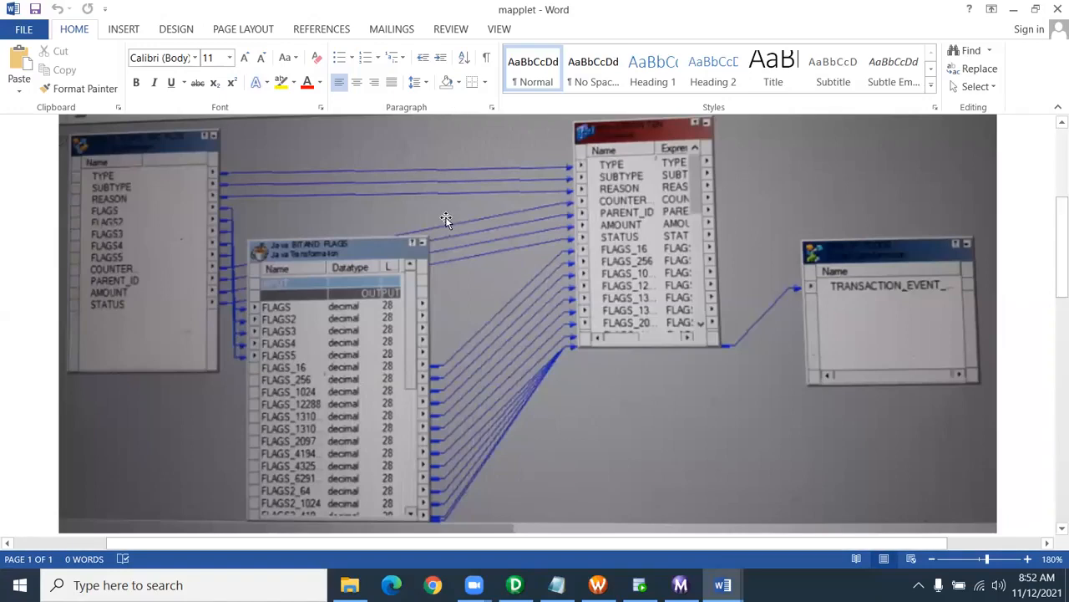
- Close both the 'mapplet' and '4. Expression - 1' Word documents
{"action": "scroll", "coordinate": [446, 219], "scroll_direction": "up", "scroll_amount": 1}
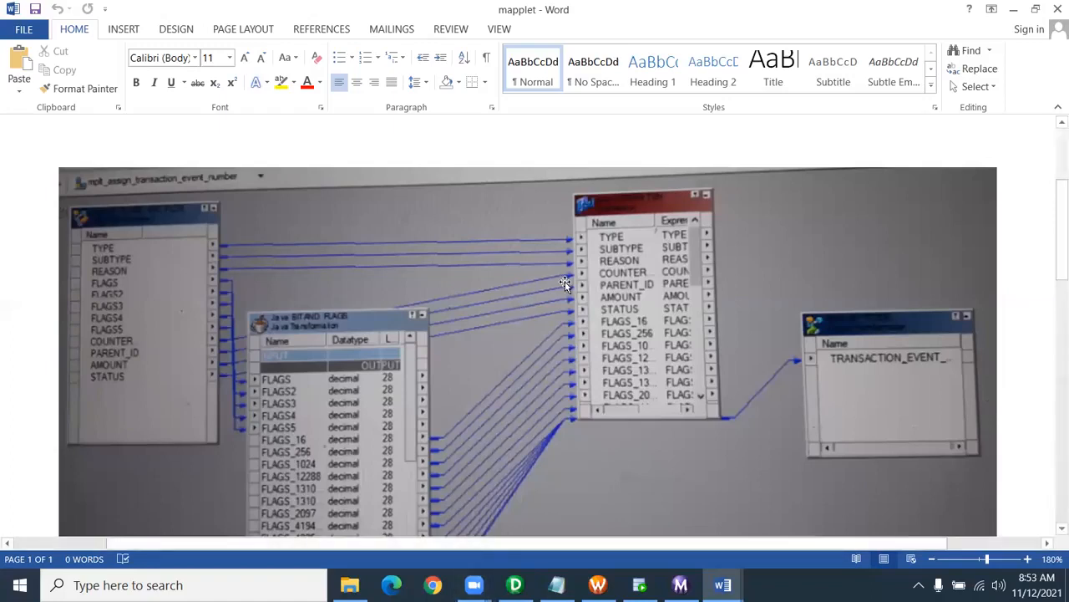
{"action": "left_click", "coordinate": [1058, 8]}
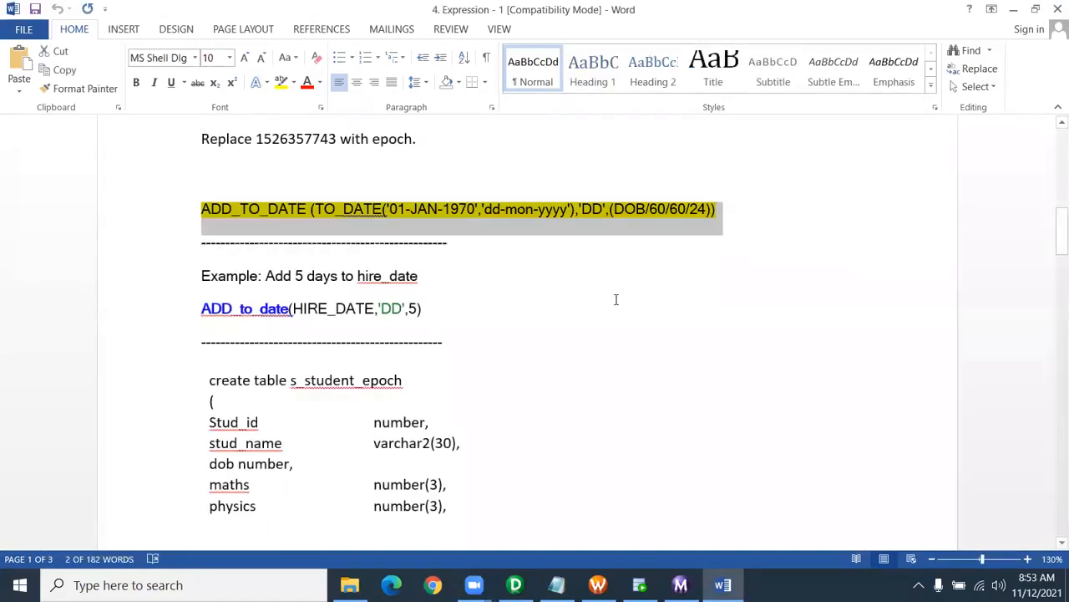
{"action": "left_click", "coordinate": [1058, 9]}
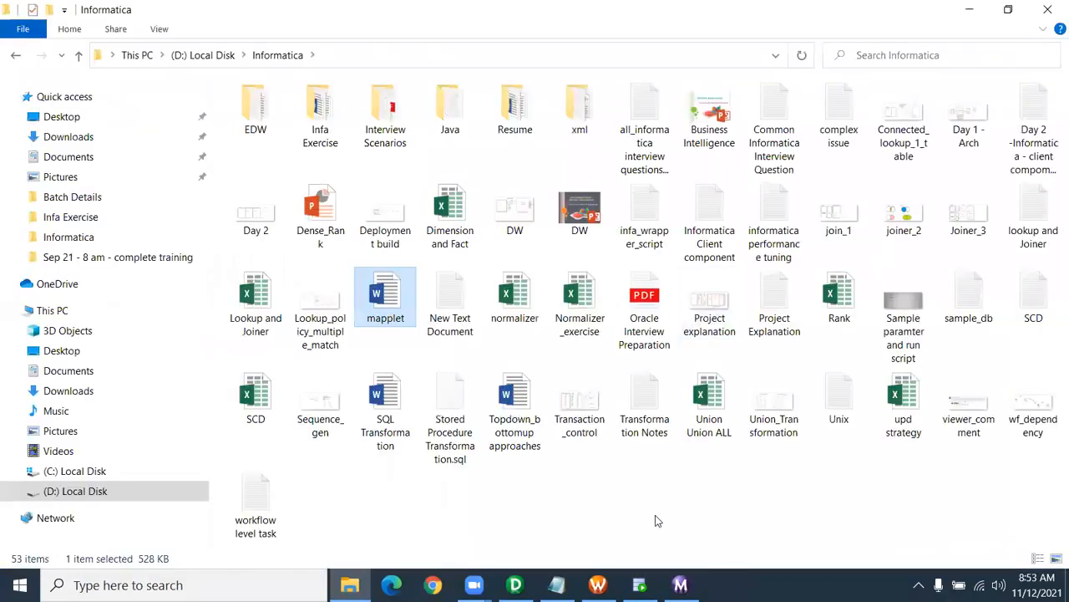
- Bring the Mapplet concept notes back up in Notepad and jump to the end of the text
{"action": "left_click", "coordinate": [557, 585]}
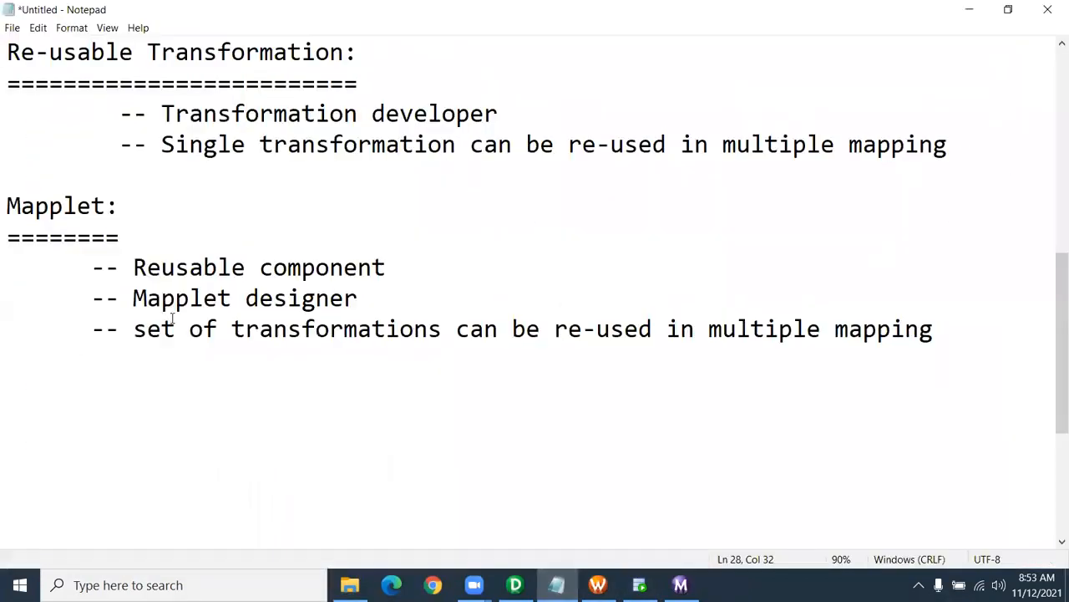
{"action": "scroll", "coordinate": [379, 226], "scroll_direction": "down", "scroll_amount": 3}
{"action": "scroll", "coordinate": [379, 226], "scroll_direction": "up", "scroll_amount": 6}
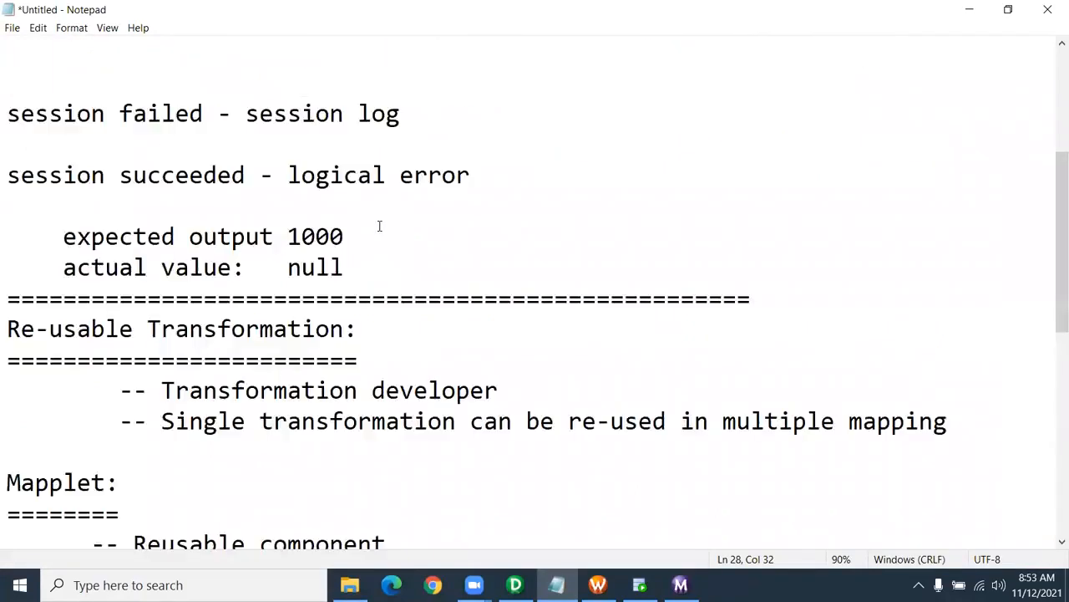
{"action": "scroll", "coordinate": [379, 226], "scroll_direction": "up", "scroll_amount": 3}
{"action": "left_click", "coordinate": [9, 57]}
{"action": "key", "text": "ctrl+shift+End"}
{"action": "scroll", "coordinate": [190, 260], "scroll_direction": "down", "scroll_amount": 3}
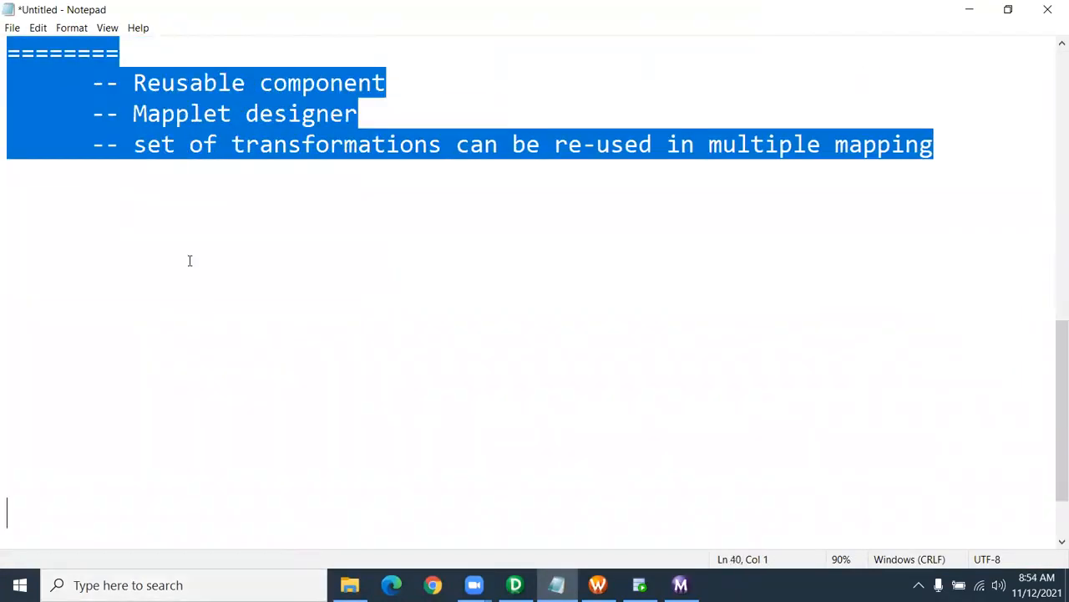
- Add an '=' separator line with a blank line below the Mapplet notes, then return to m_mapplet_bonus_salary
{"action": "left_click", "coordinate": [26, 200]}
{"action": "type", "text": "========================================="}
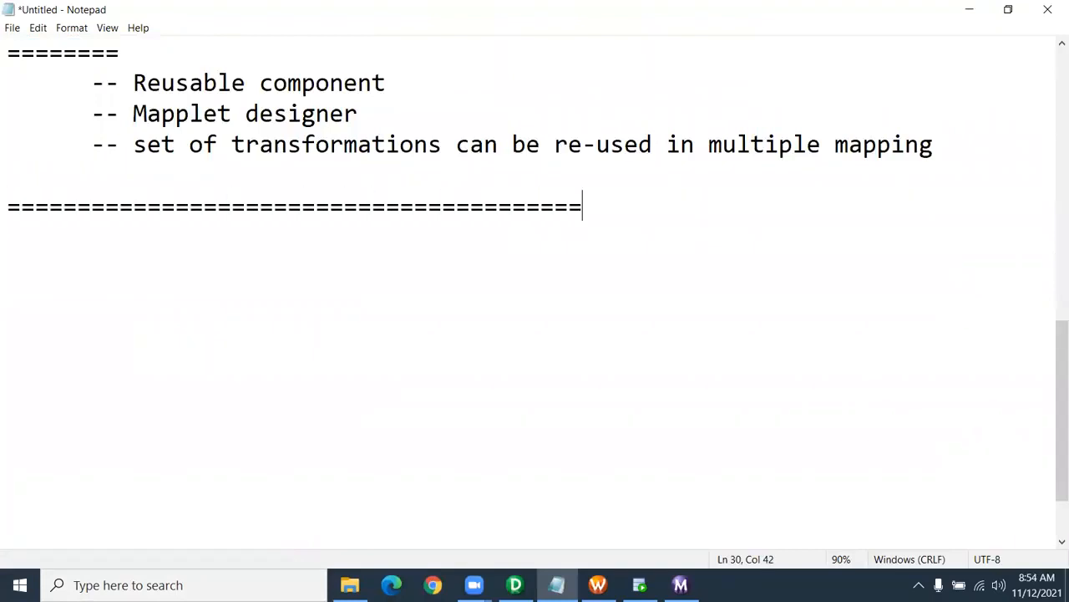
{"action": "type", "text": "============================"}
{"action": "key", "text": "BackSpace"}
{"action": "key", "text": "BackSpace"}
{"action": "key", "text": "BackSpace"}
{"action": "key", "text": "Return"}
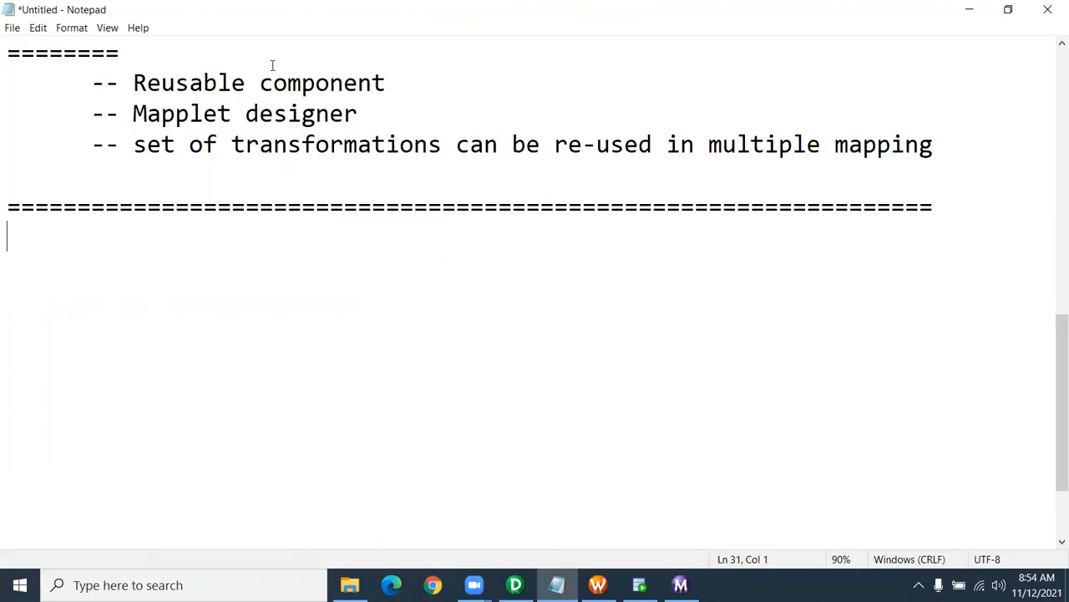
{"action": "left_click", "coordinate": [421, 35]}
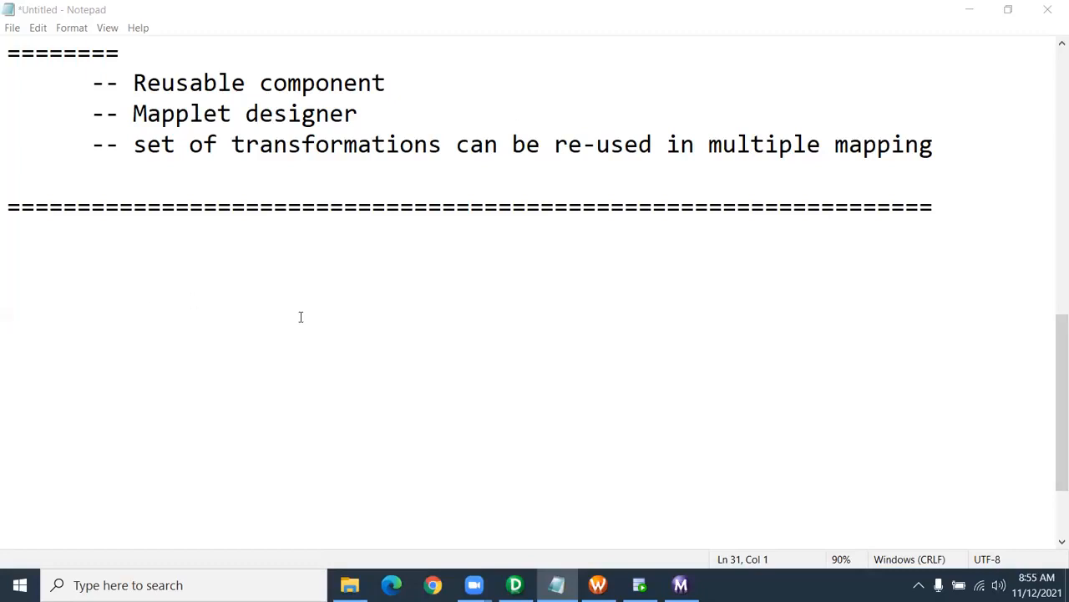
{"action": "left_click", "coordinate": [516, 585]}
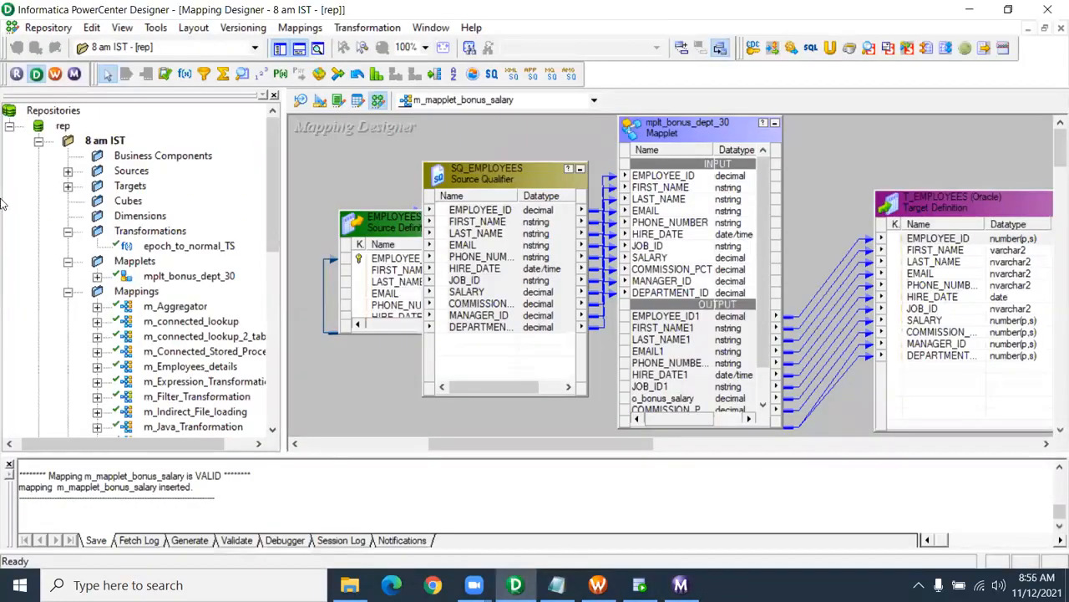
{"action": "scroll", "coordinate": [149, 284], "scroll_direction": "down", "scroll_amount": 4}
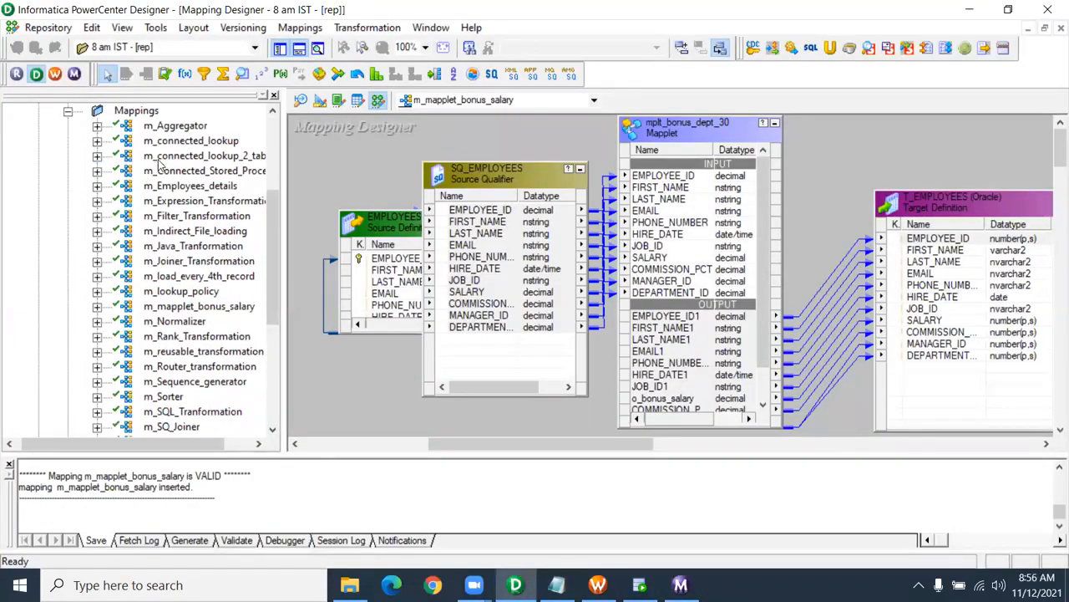
{"action": "left_click", "coordinate": [176, 128]}
{"action": "scroll", "coordinate": [213, 277], "scroll_direction": "down", "scroll_amount": 4}
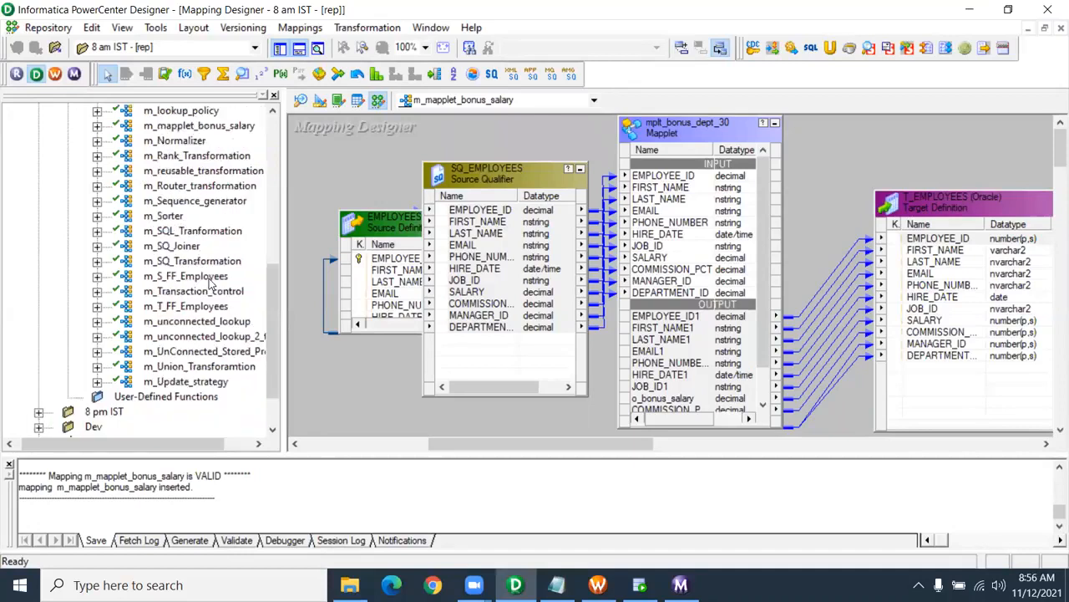
{"action": "left_click", "coordinate": [204, 381]}
{"action": "scroll", "coordinate": [200, 326], "scroll_direction": "up", "scroll_amount": 5}
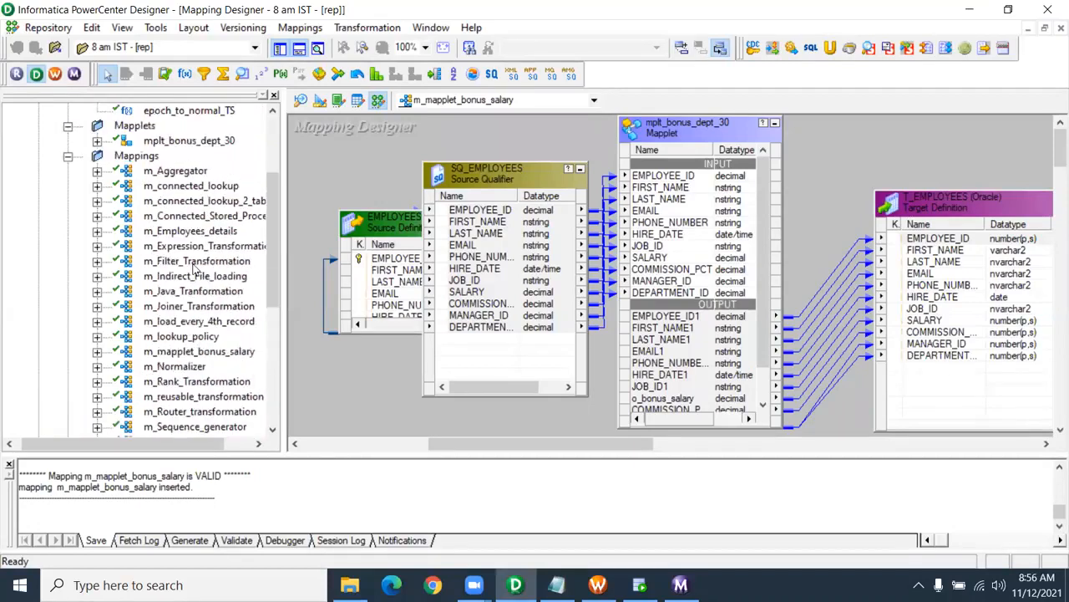
{"action": "left_click", "coordinate": [199, 171]}
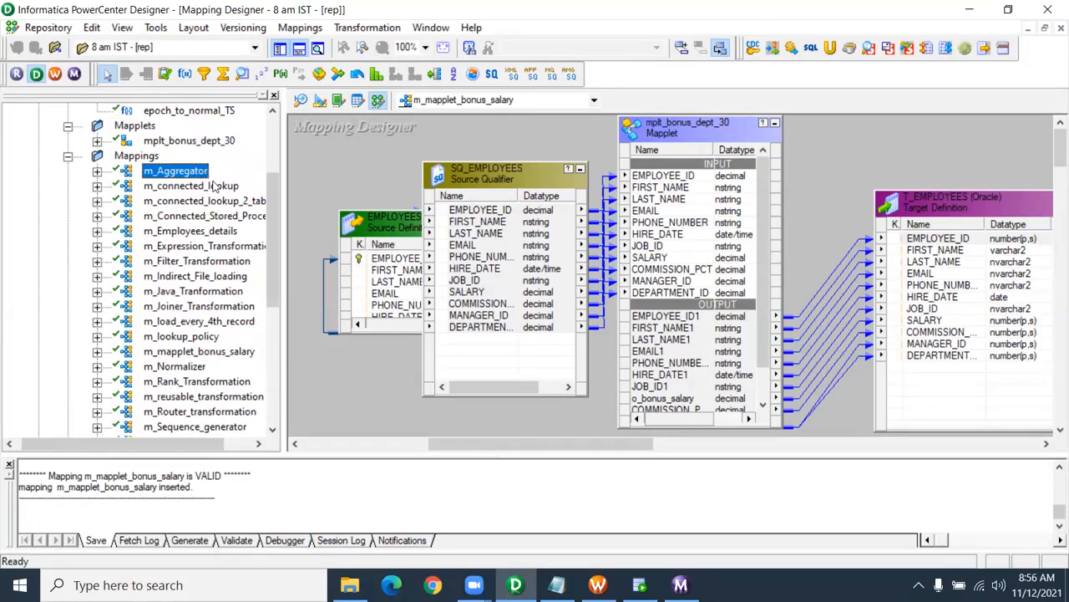
{"action": "scroll", "coordinate": [213, 185], "scroll_direction": "down", "scroll_amount": 5}
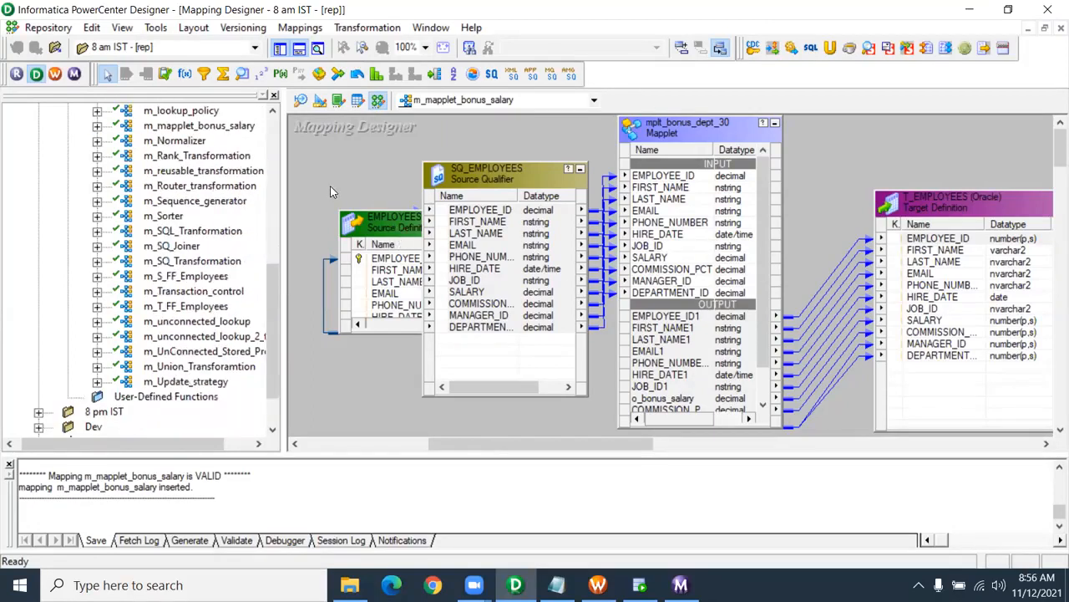
{"action": "mouse_move", "coordinate": [275, 287]}
{"action": "left_mouse_down"}
{"action": "mouse_move", "coordinate": [276, 330]}
{"action": "mouse_move", "coordinate": [271, 213]}
{"action": "mouse_move", "coordinate": [271, 265]}
{"action": "left_mouse_up"}
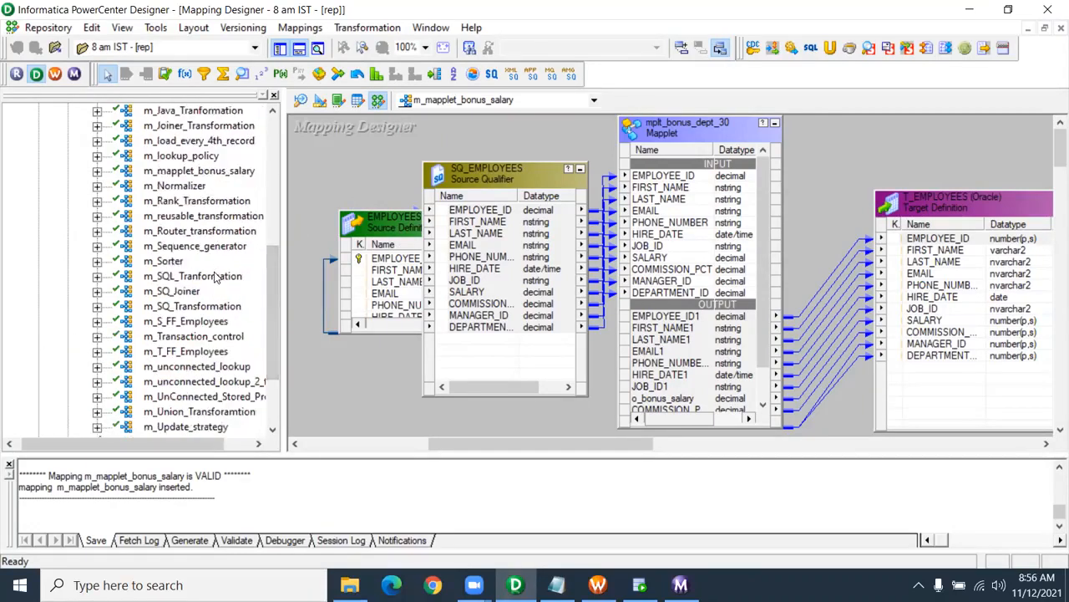
{"action": "scroll", "coordinate": [217, 278], "scroll_direction": "down", "scroll_amount": 2}
{"action": "left_click", "coordinate": [184, 341]}
{"action": "scroll", "coordinate": [189, 346], "scroll_direction": "up", "scroll_amount": 1}
{"action": "scroll", "coordinate": [189, 349], "scroll_direction": "up", "scroll_amount": 6}
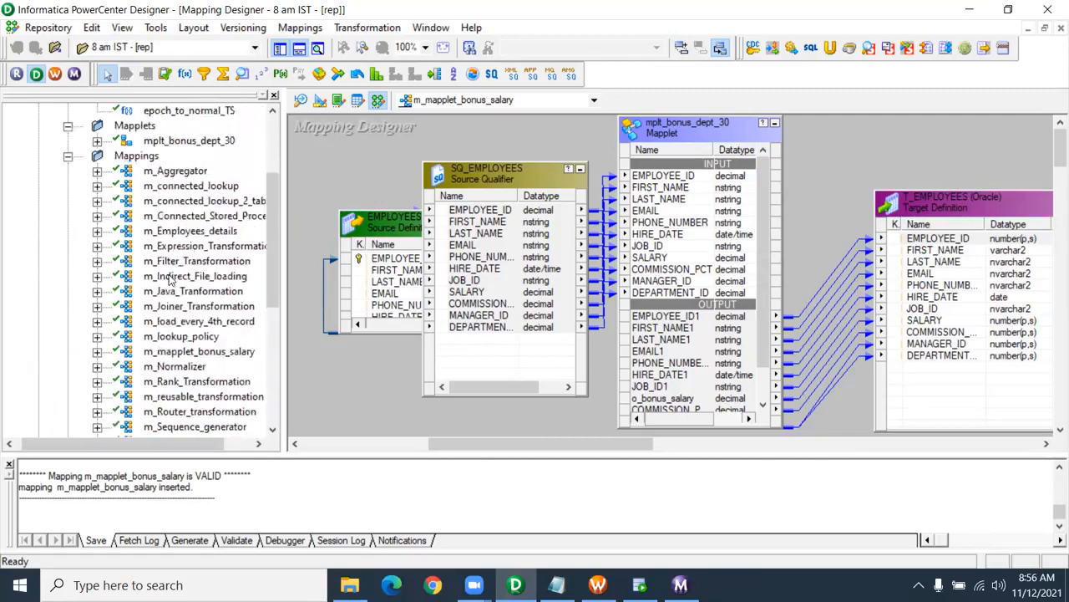
{"action": "scroll", "coordinate": [181, 288], "scroll_direction": "down", "scroll_amount": 4}
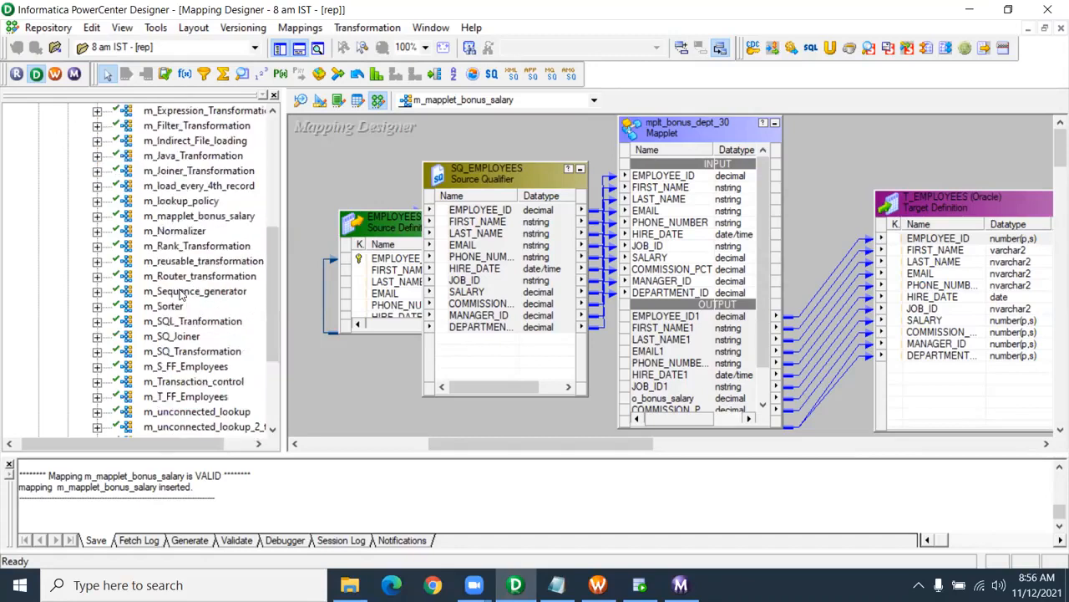
{"action": "scroll", "coordinate": [180, 293], "scroll_direction": "down", "scroll_amount": 3}
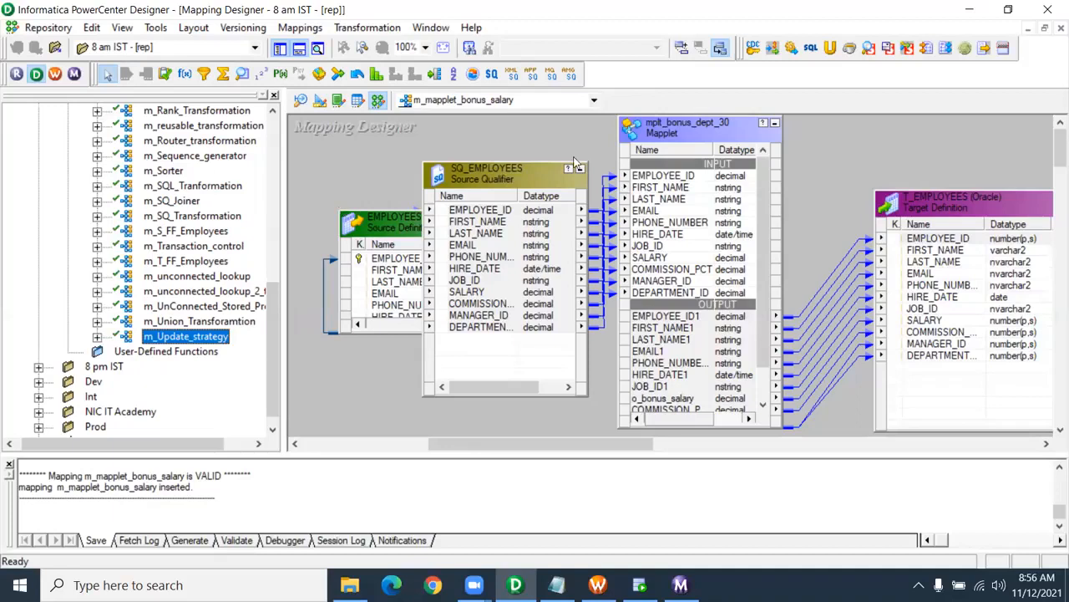
{"action": "left_click", "coordinate": [538, 246]}
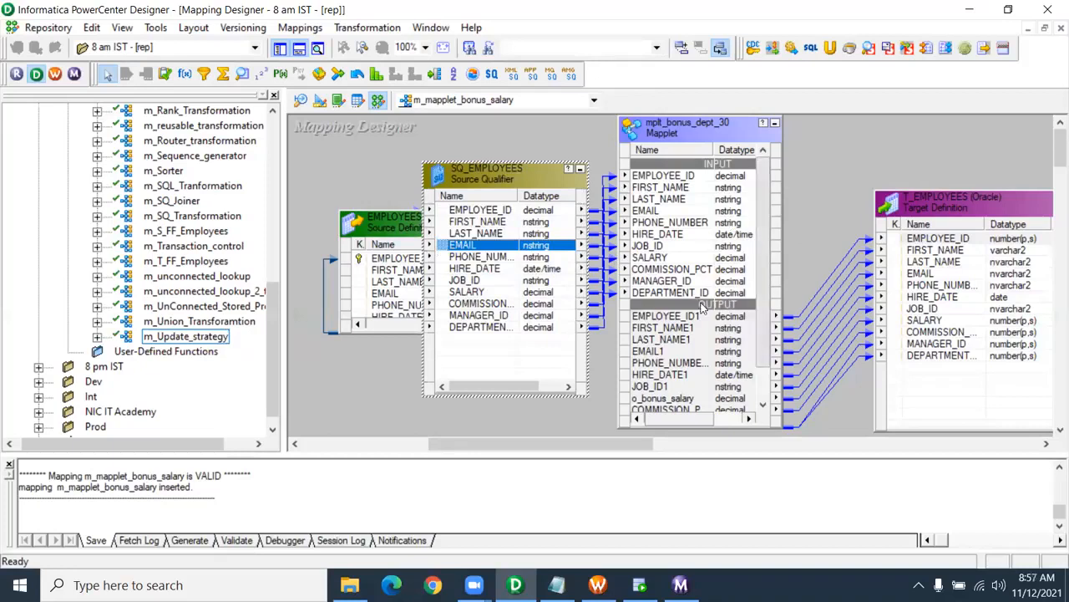
{"action": "left_click", "coordinate": [696, 343]}
{"action": "left_click", "coordinate": [845, 229]}
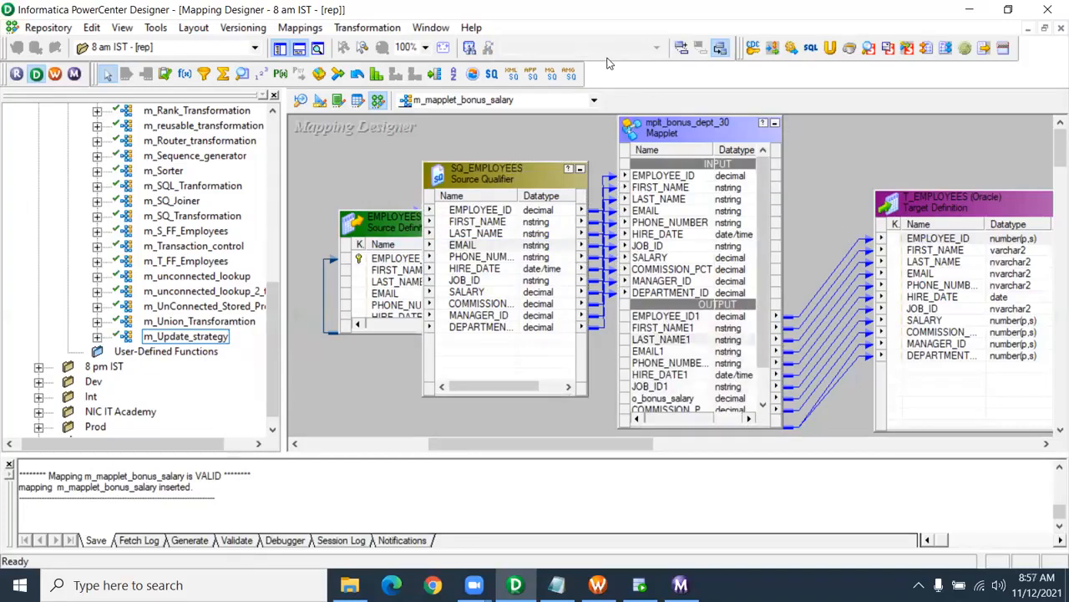